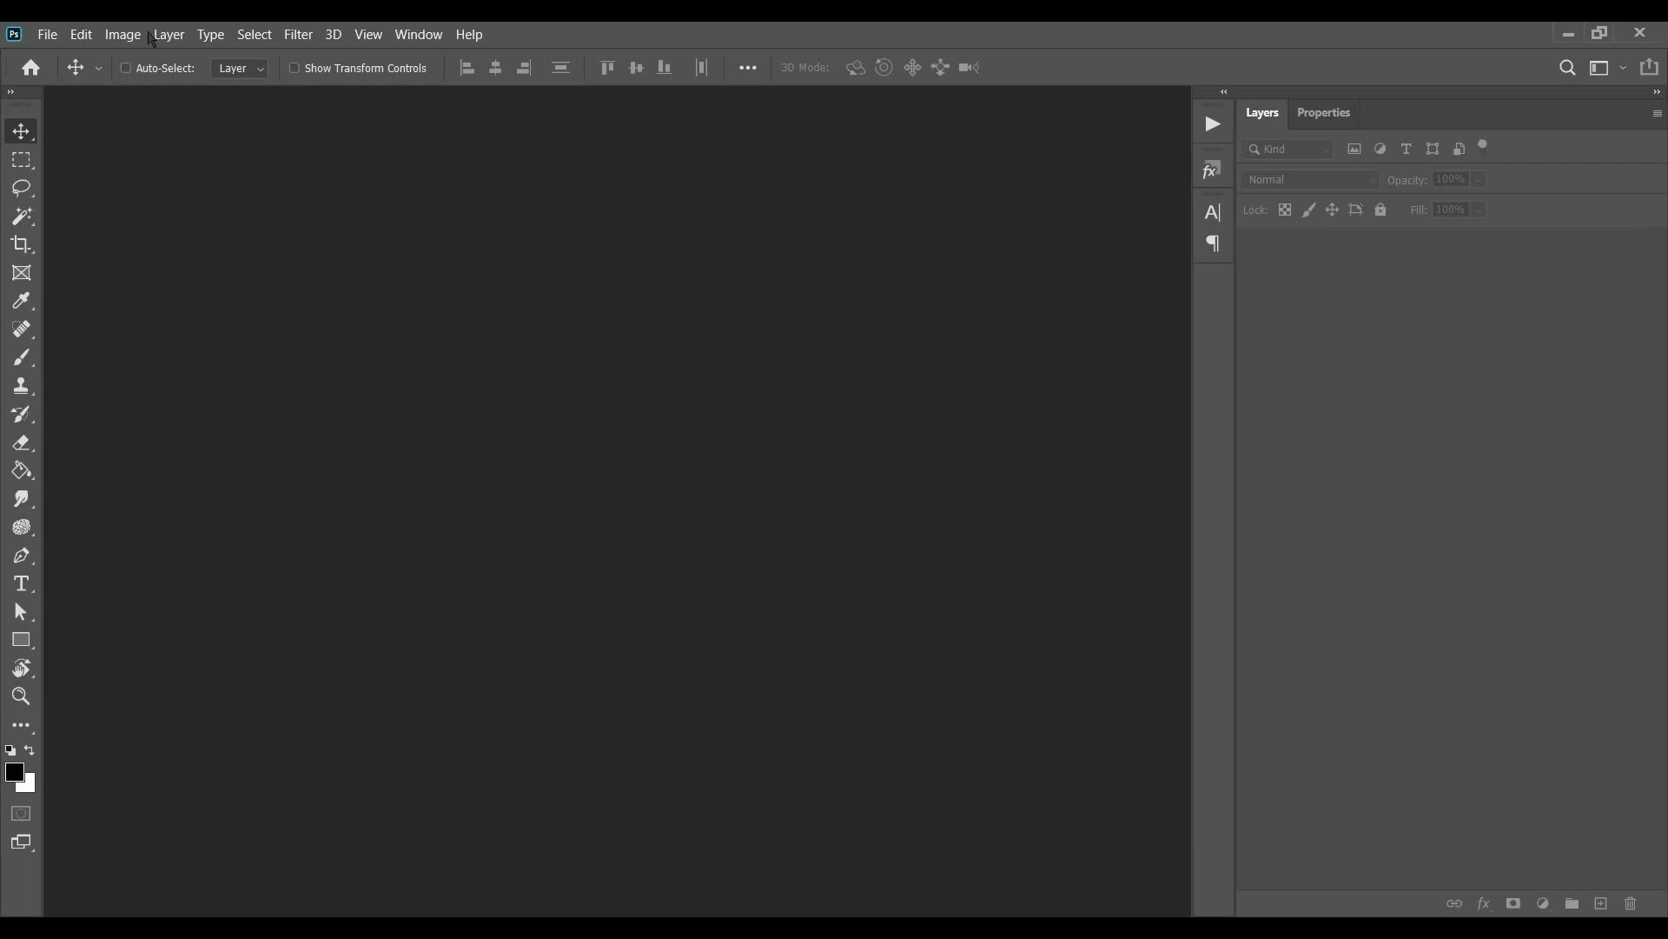
Step: Open the potted flower photo from the Lasso folder on the desktop
click(48, 33)
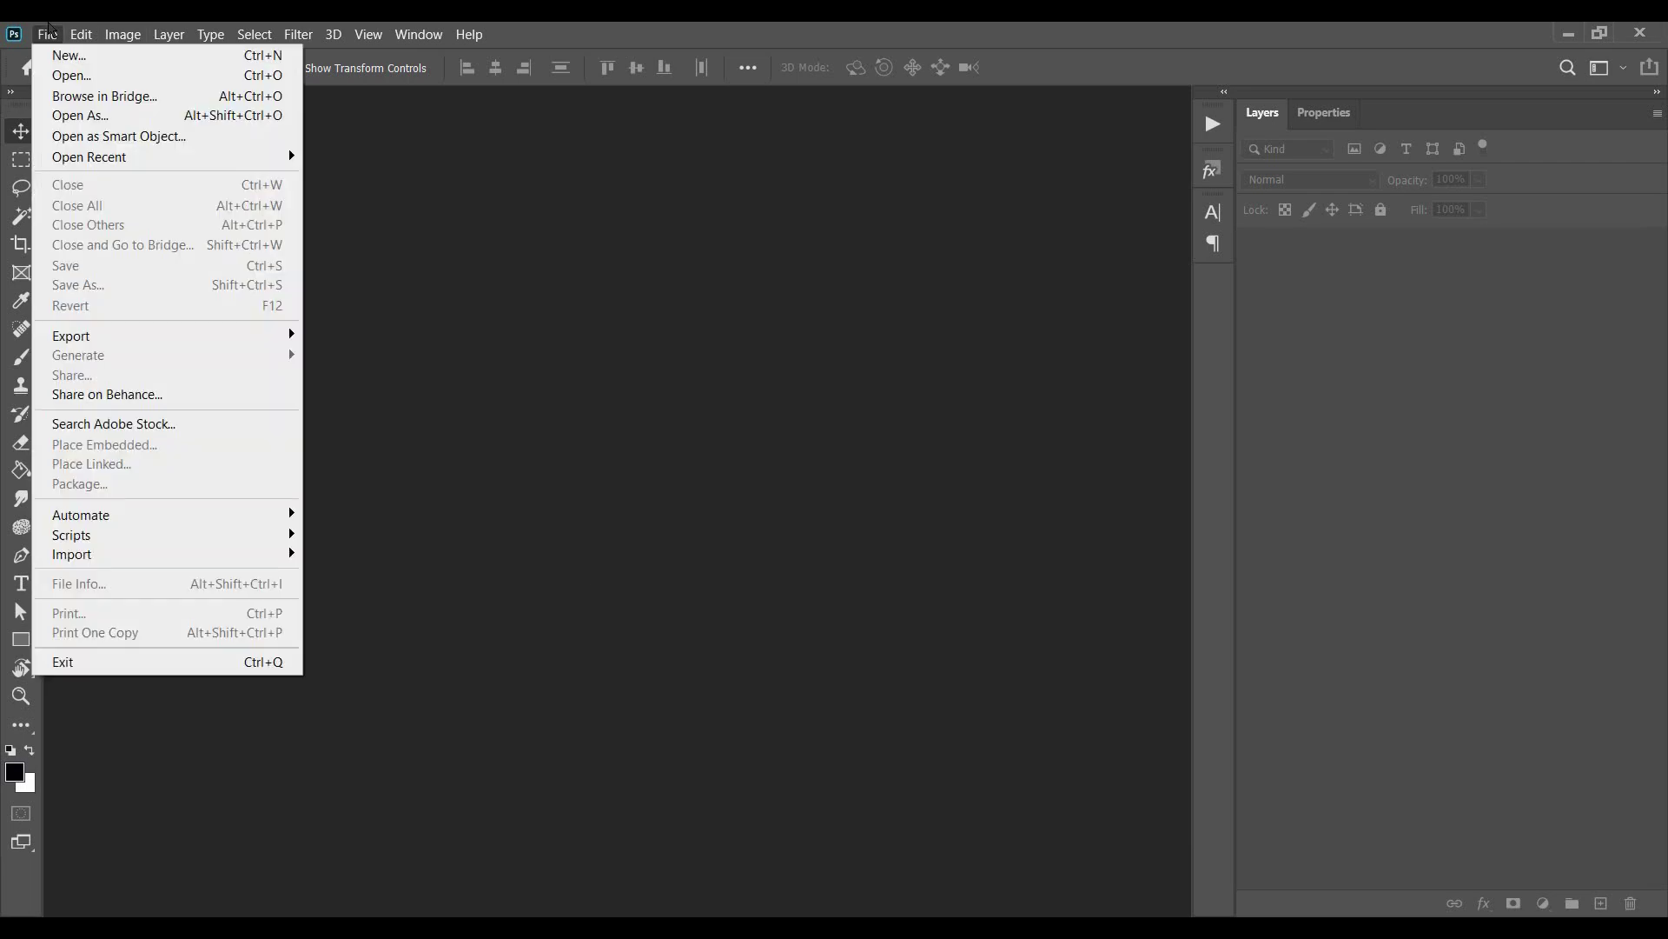
click(59, 79)
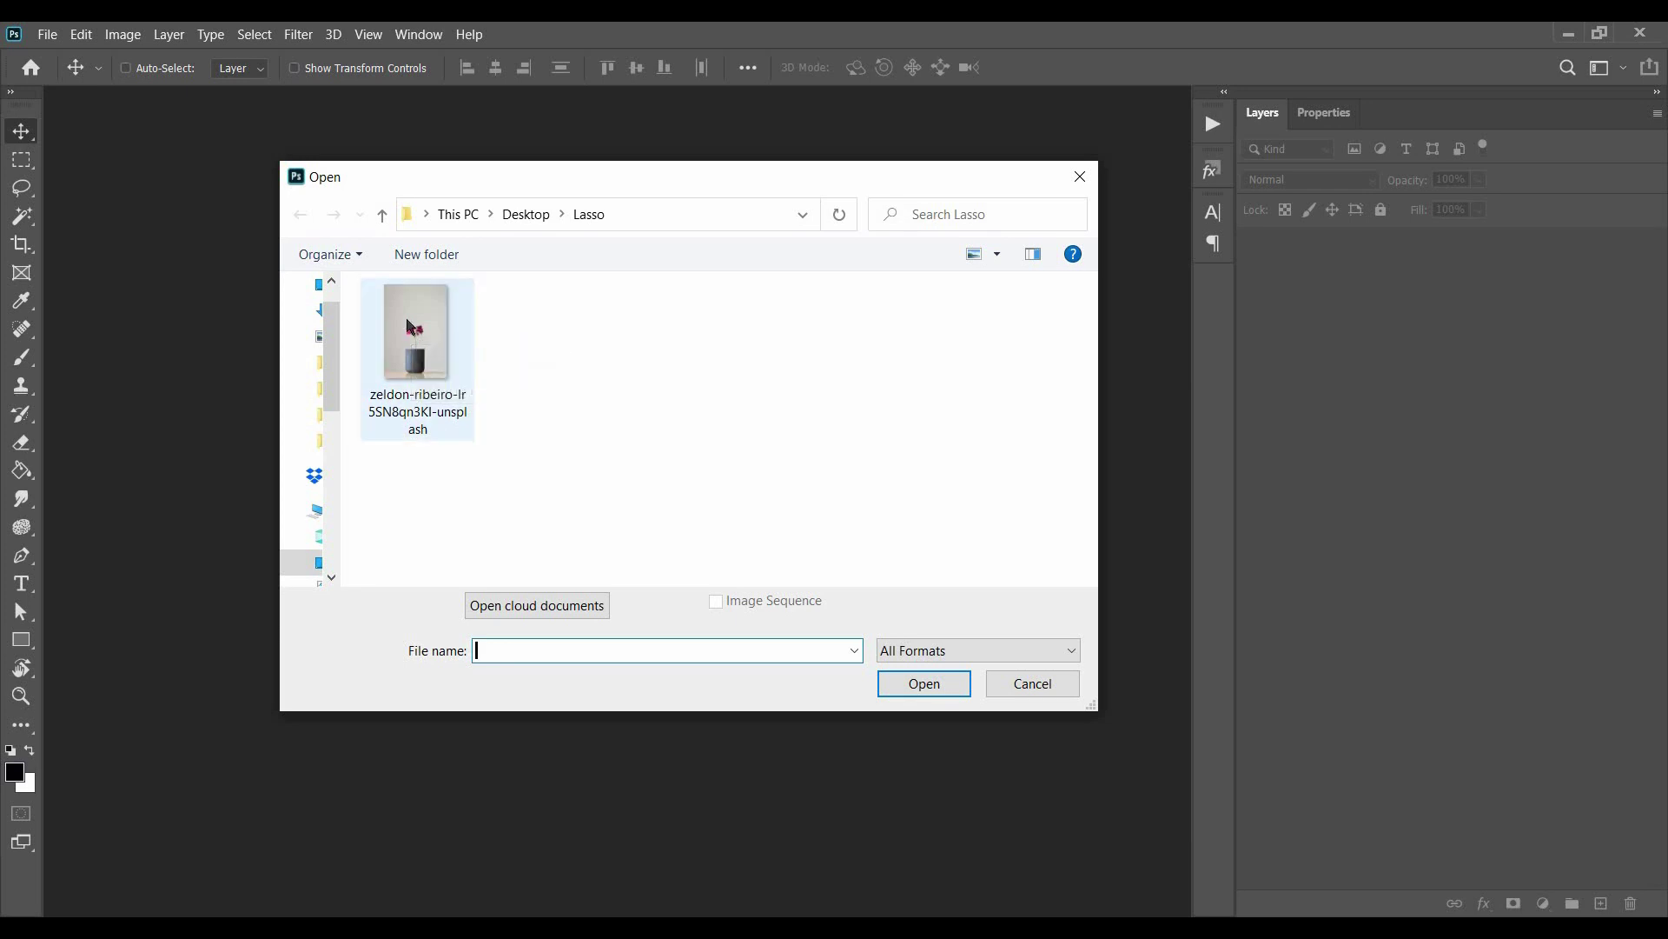
double_click(408, 325)
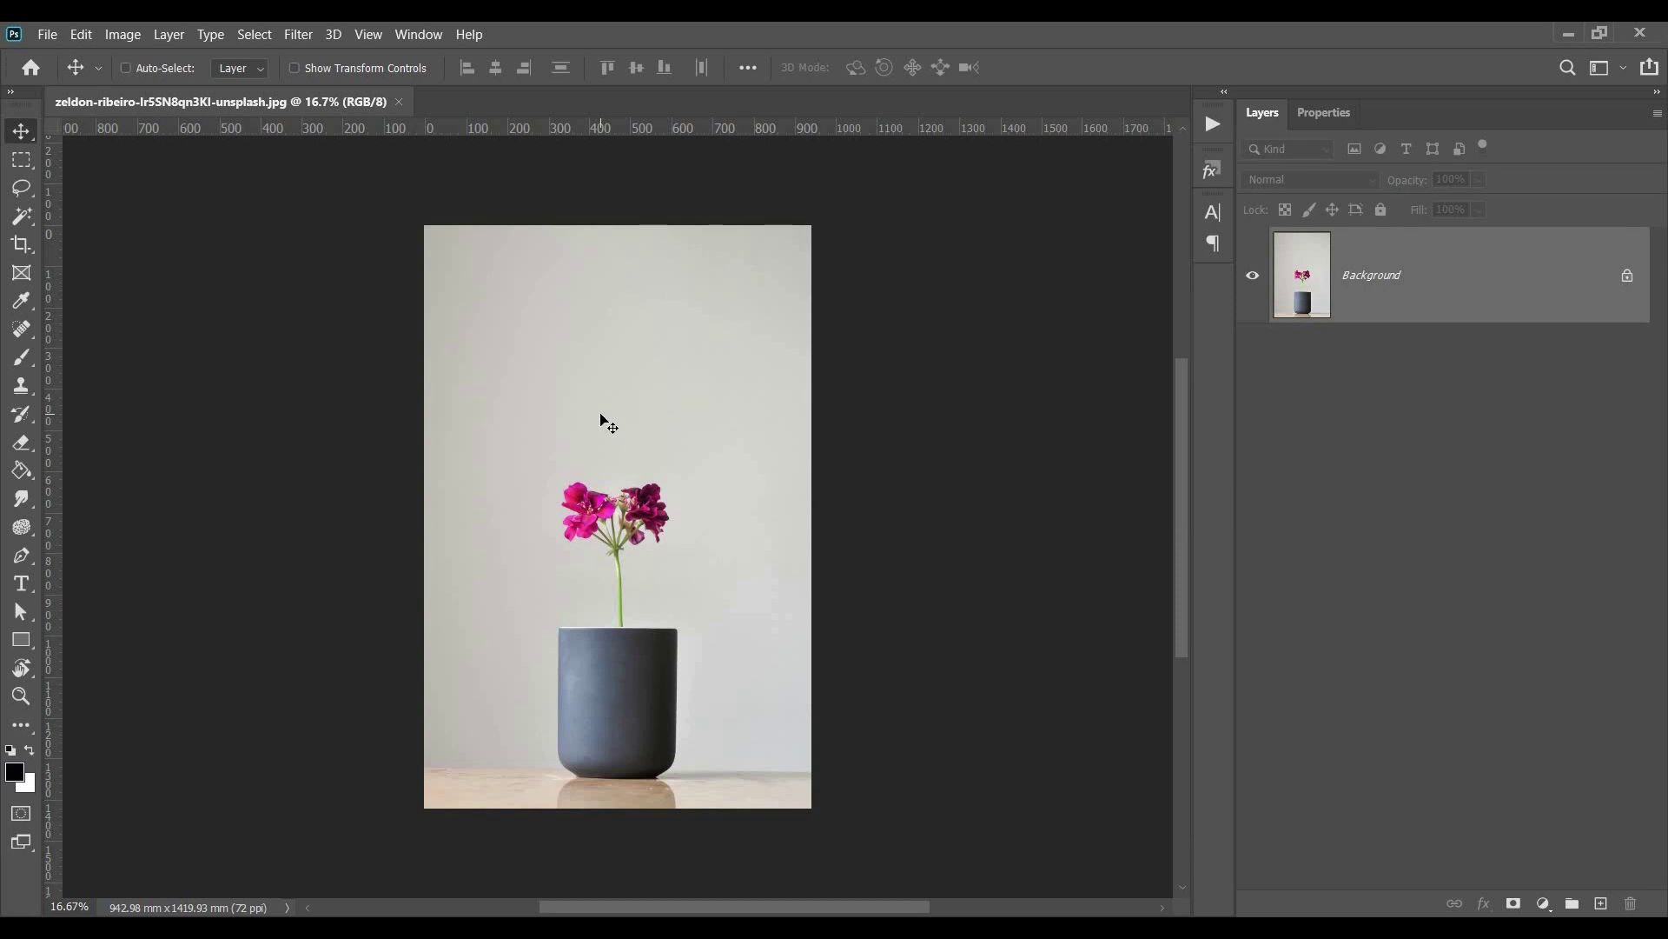
Step: Examine the flower head, its stems and its petal outlines up close against the plain background
scroll(695, 506, up, 5)
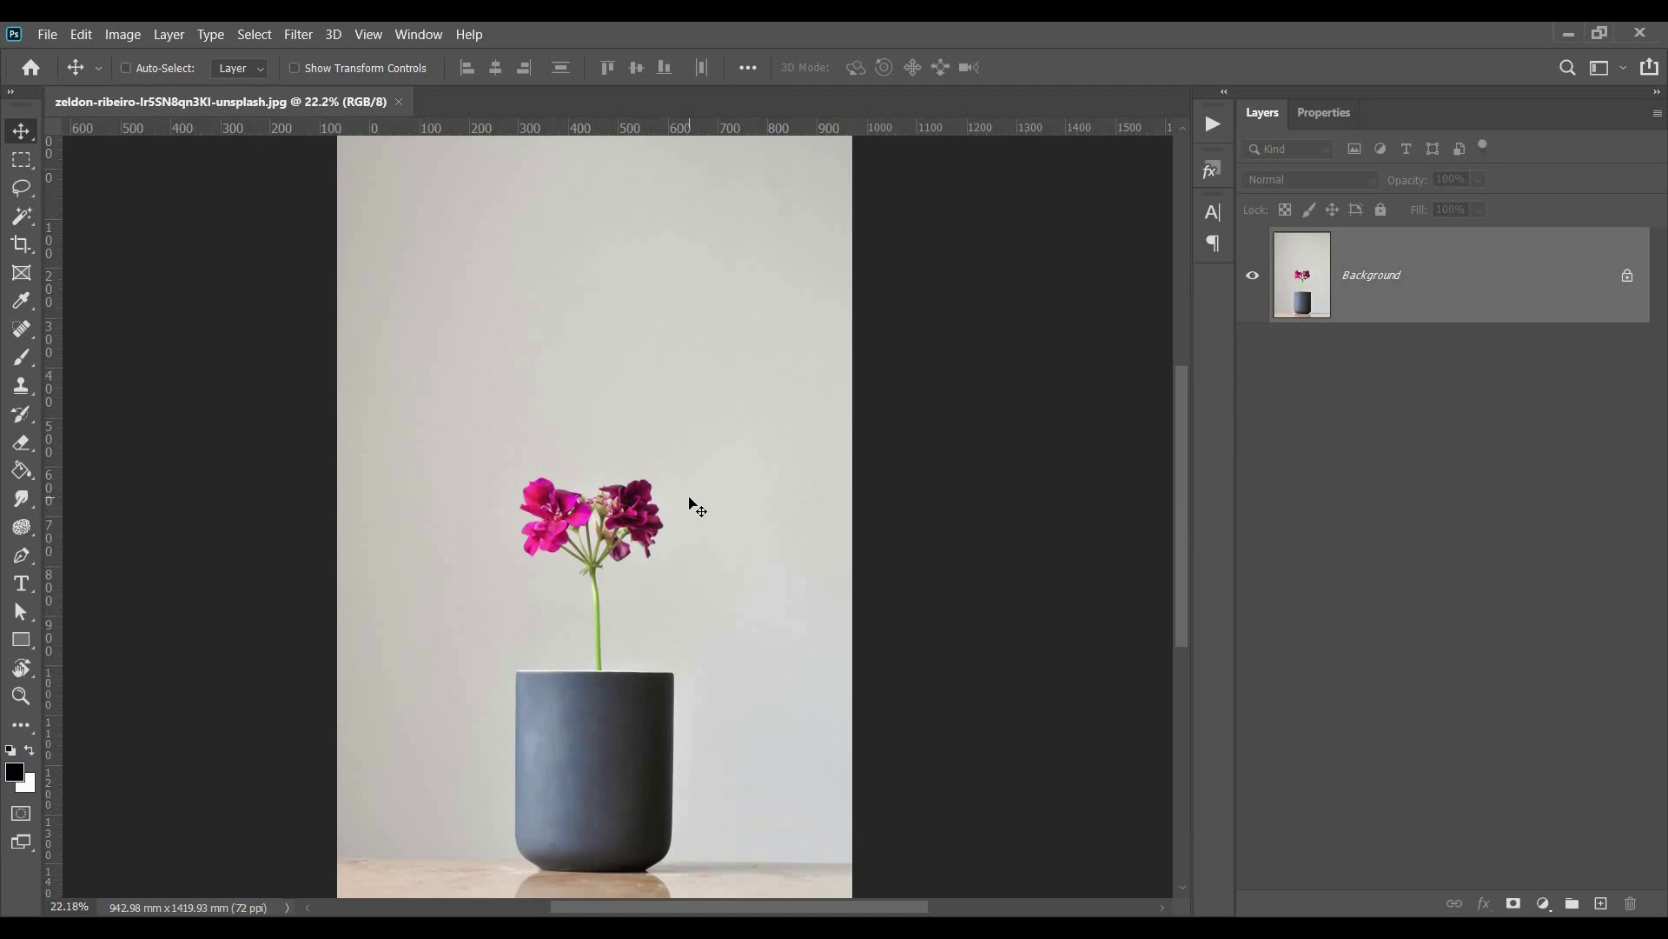
scroll(697, 506, down, 2)
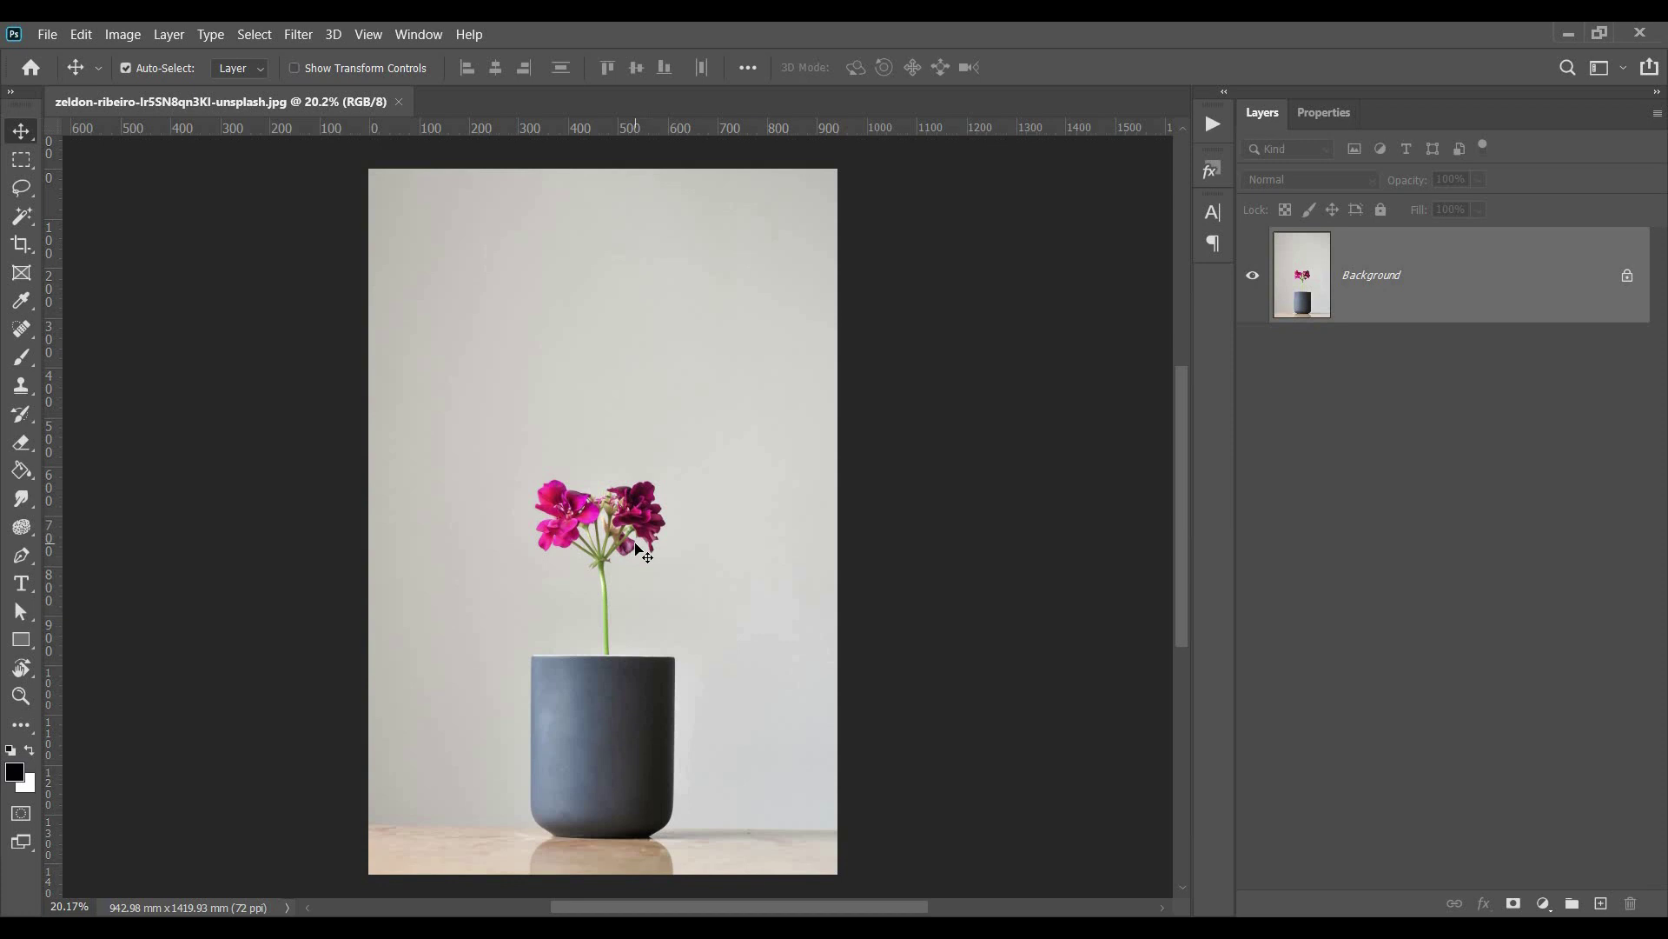
scroll(643, 586, up, 4)
scroll(643, 597, up, 2)
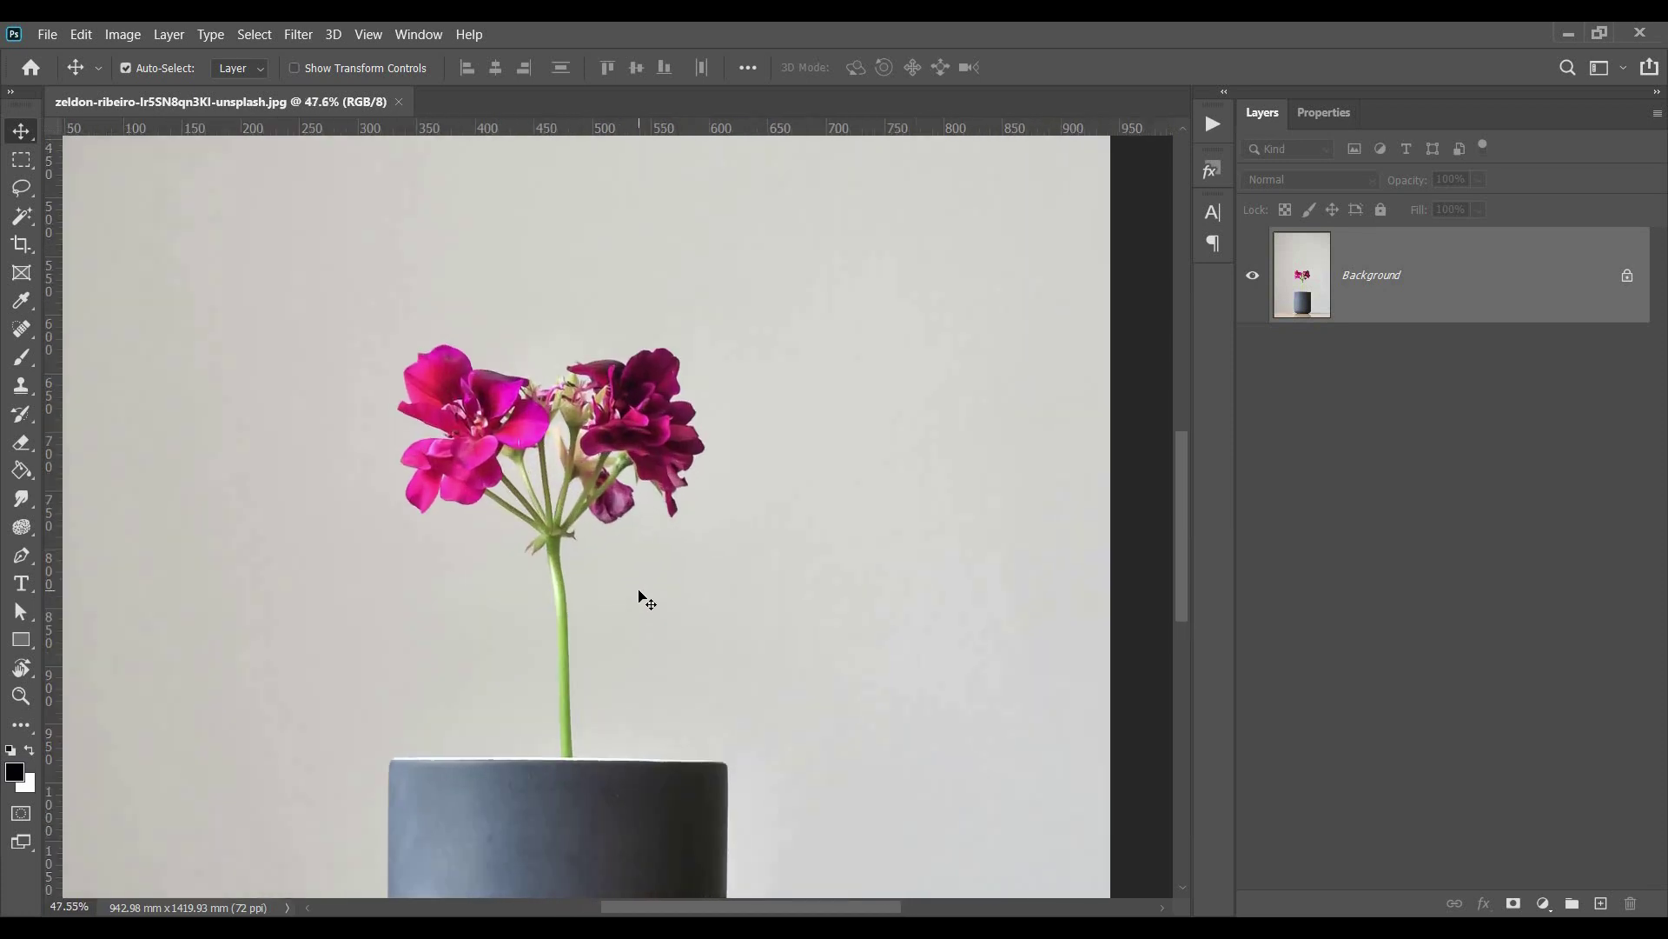
scroll(643, 596, down, 4)
scroll(643, 596, down, 1)
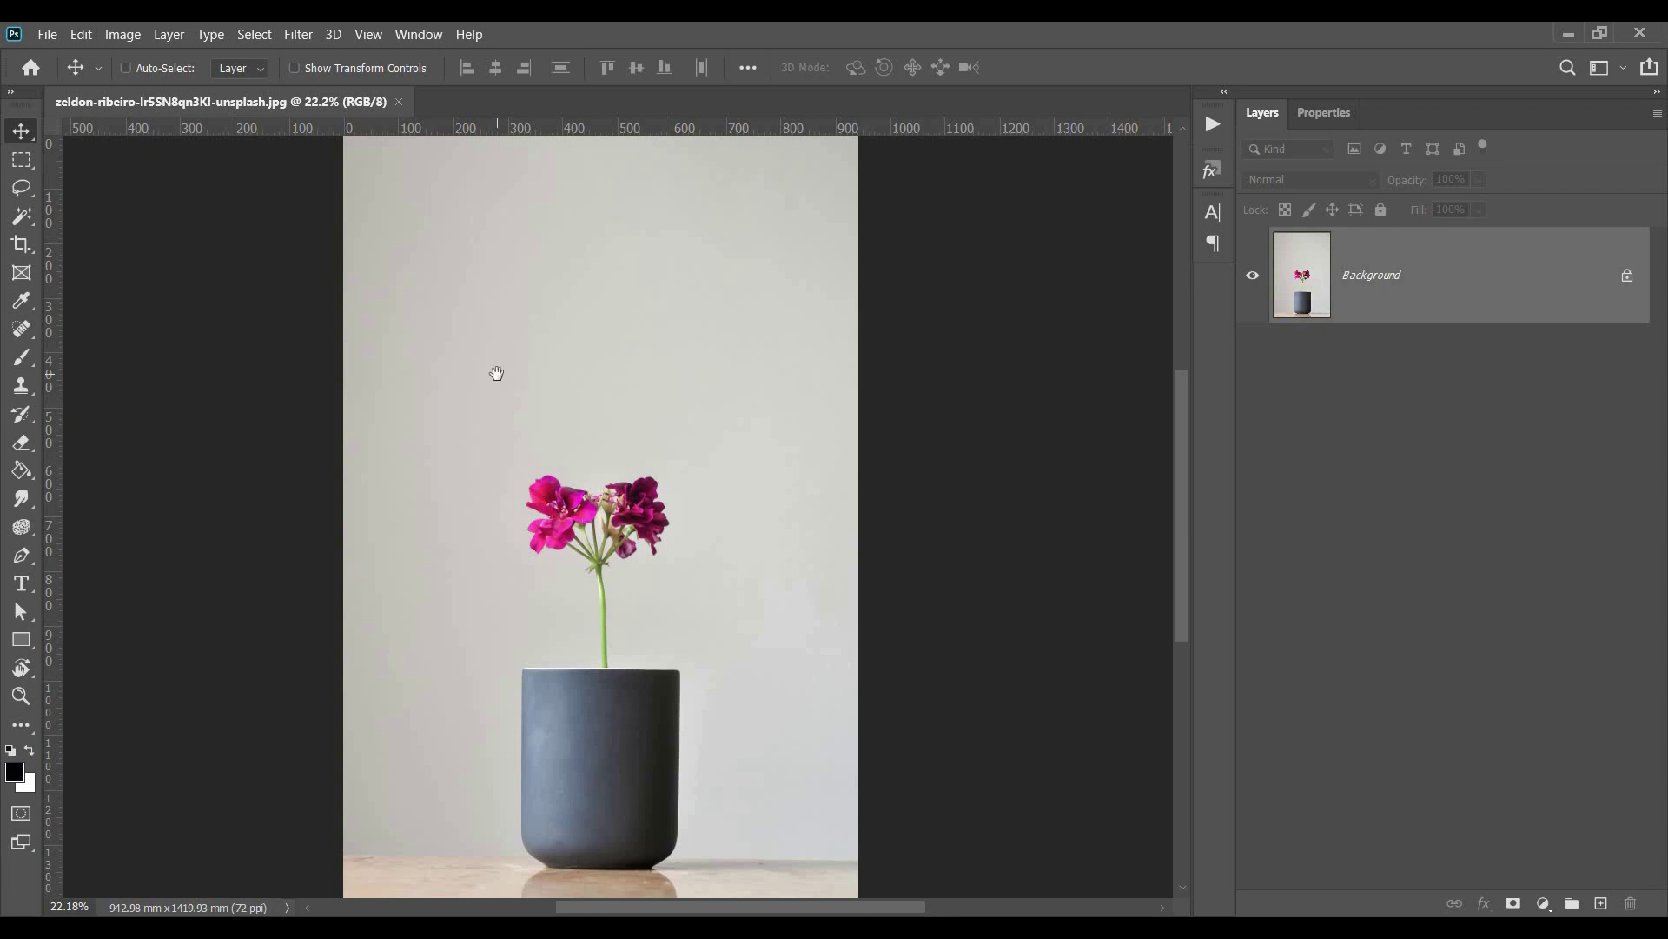
drag(569, 507, 586, 457)
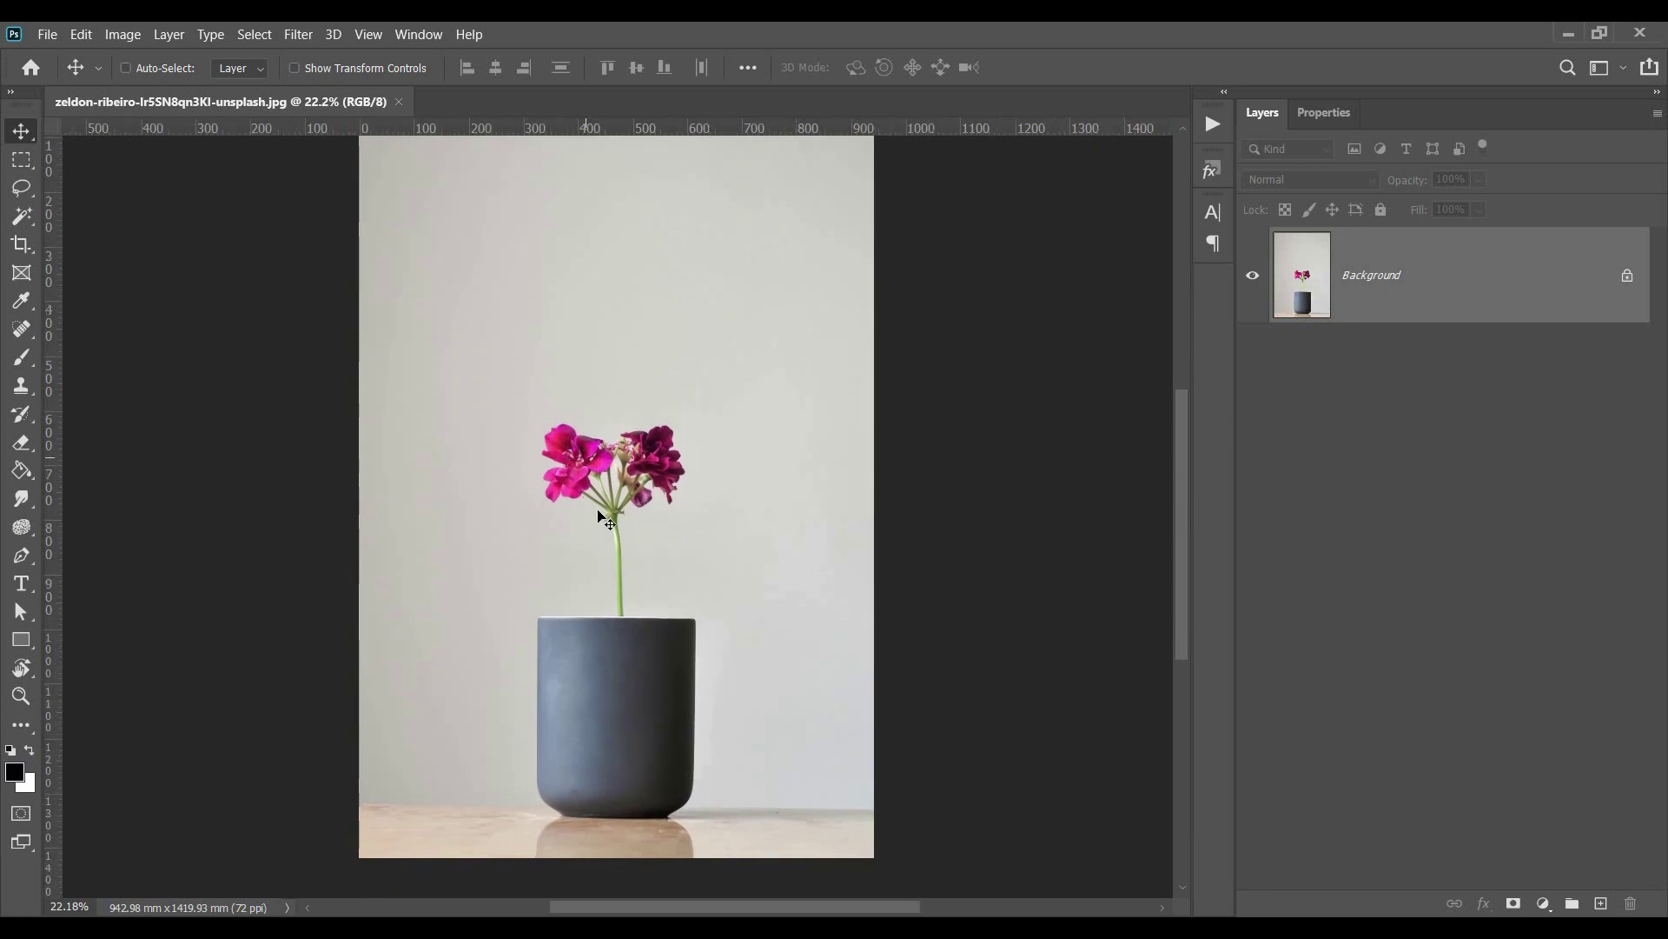
scroll(599, 513, up, 6)
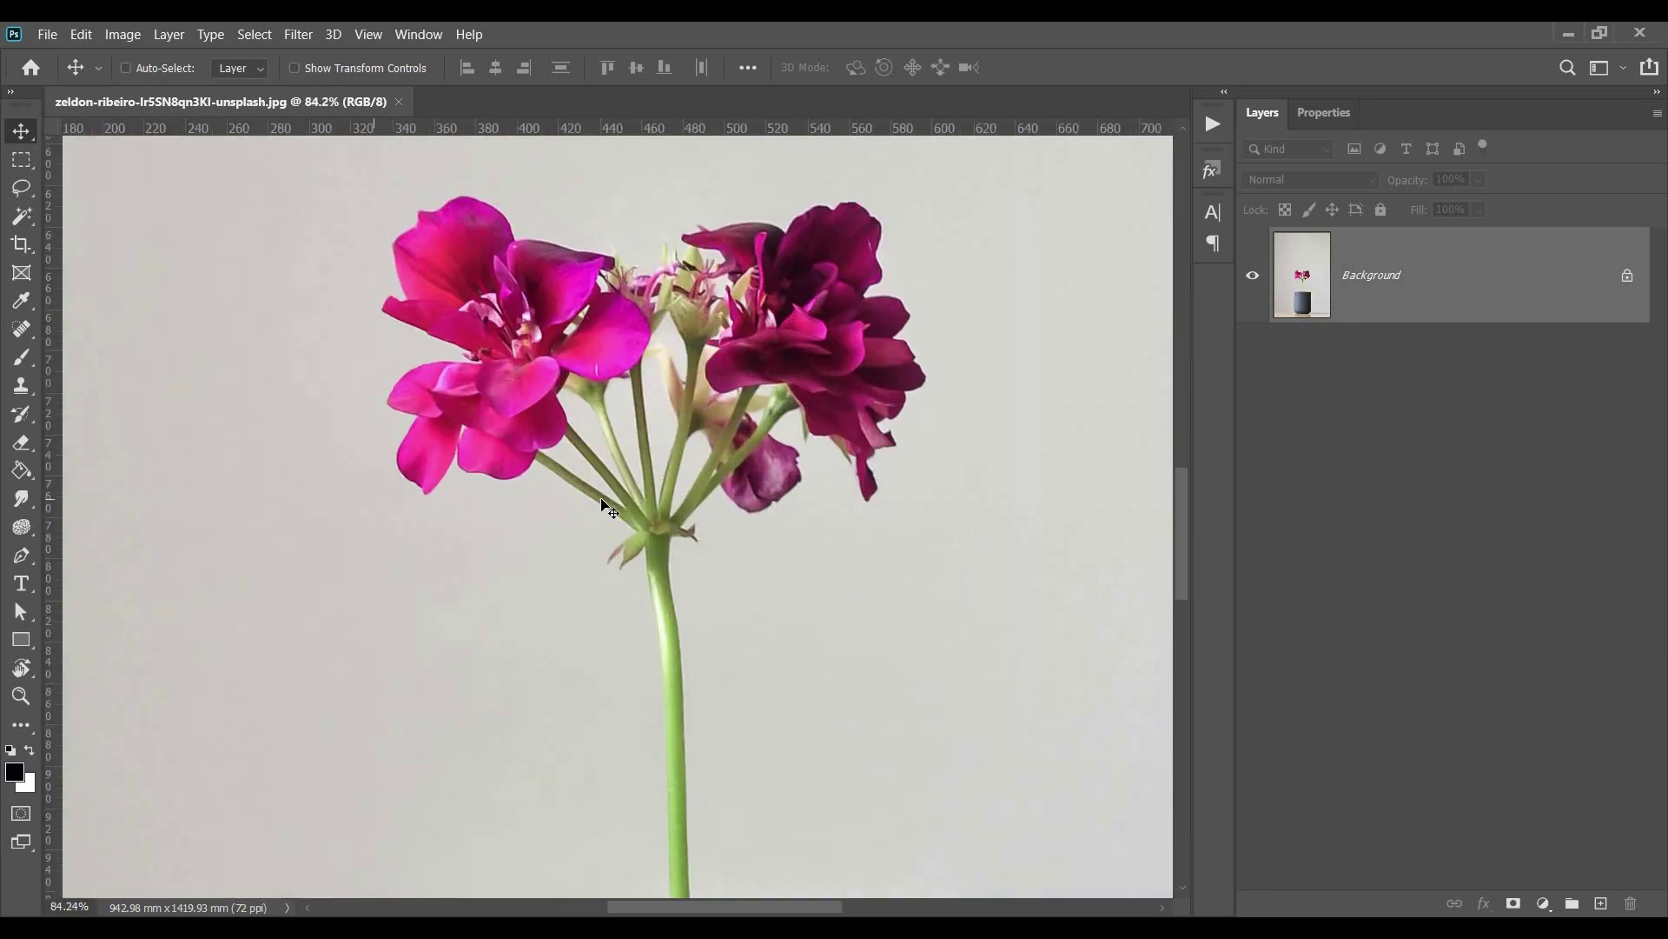
scroll(608, 510, up, 3)
scroll(592, 408, up, 1)
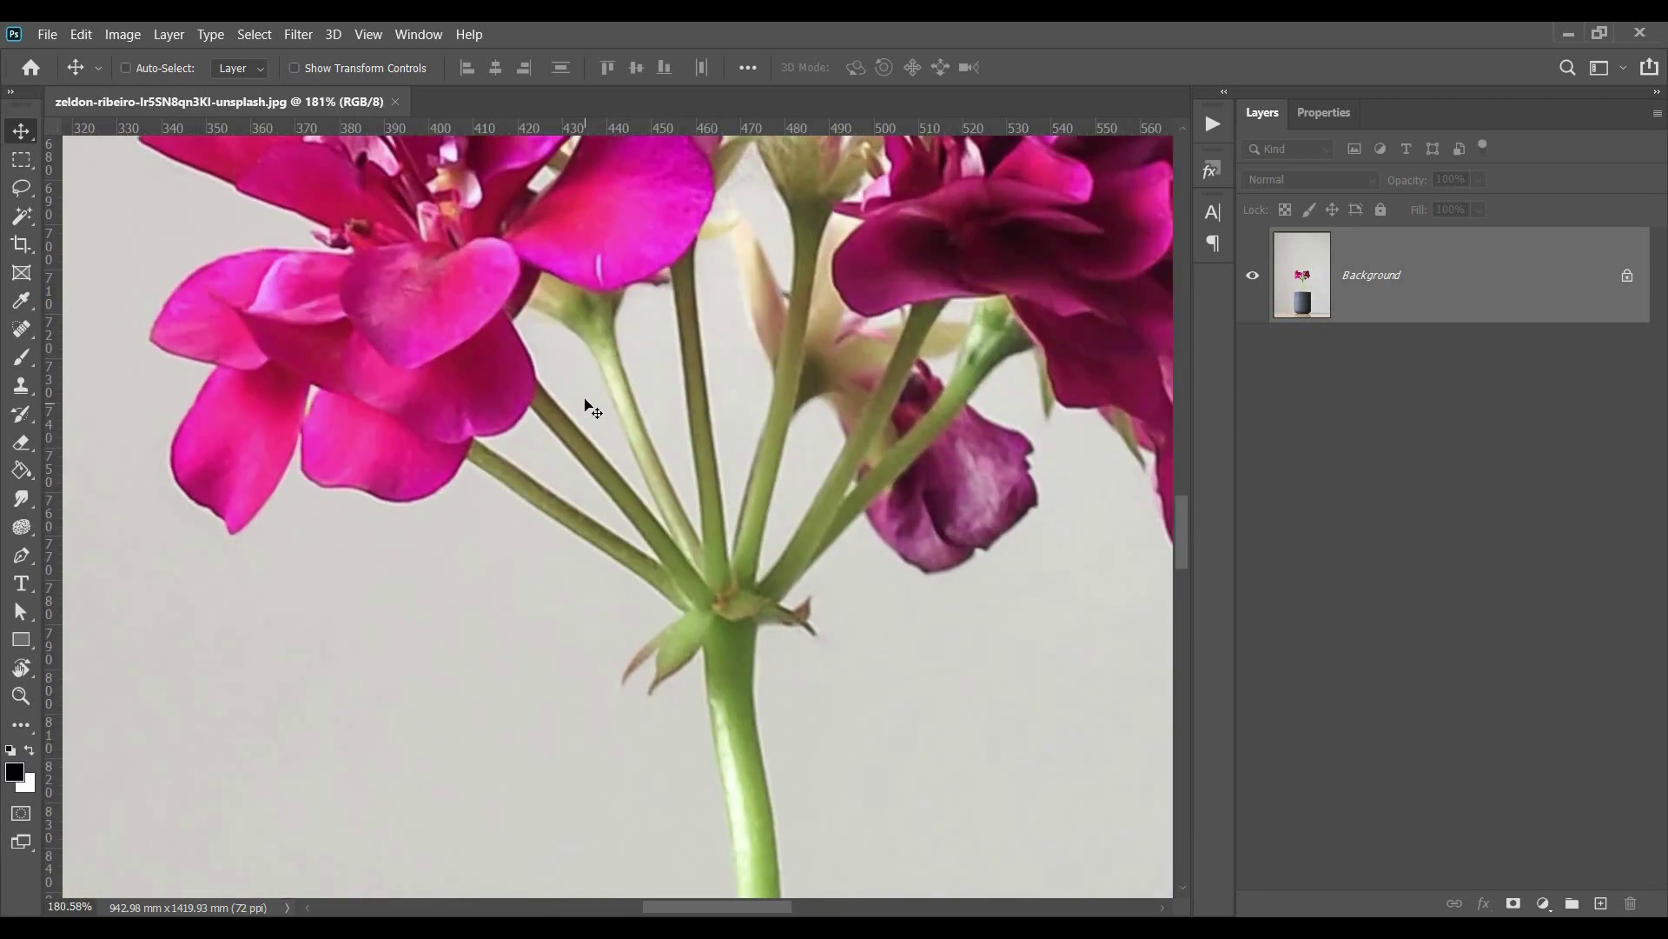
drag(596, 383, 696, 707)
scroll(700, 700, up, 1)
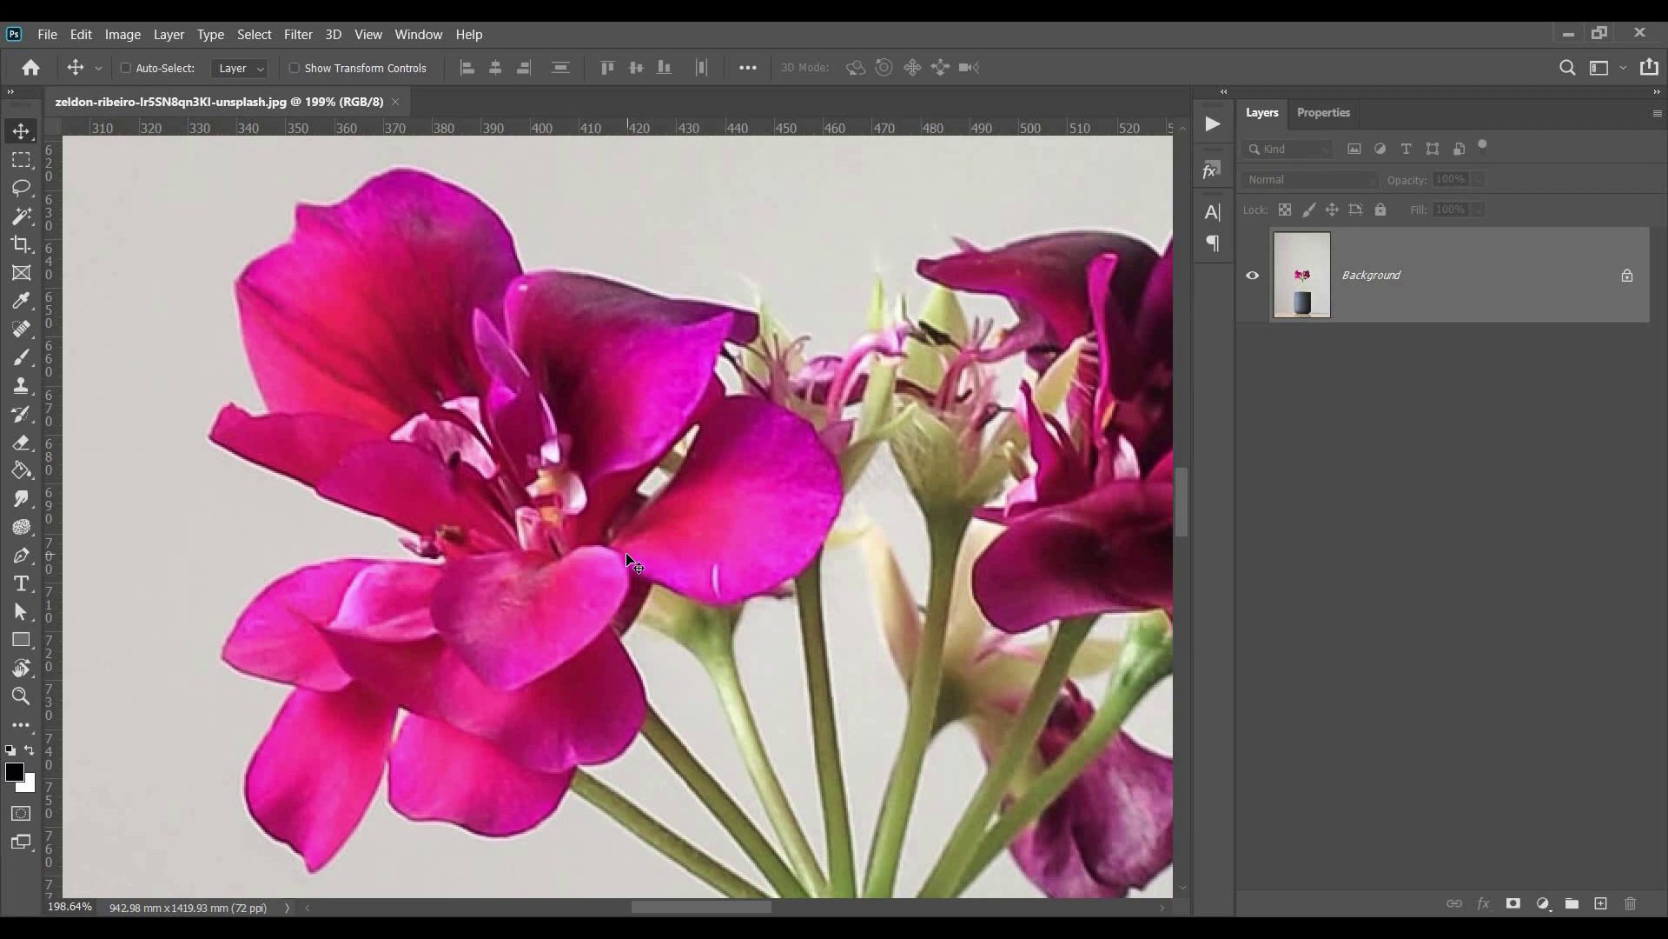
scroll(475, 405, down, 1)
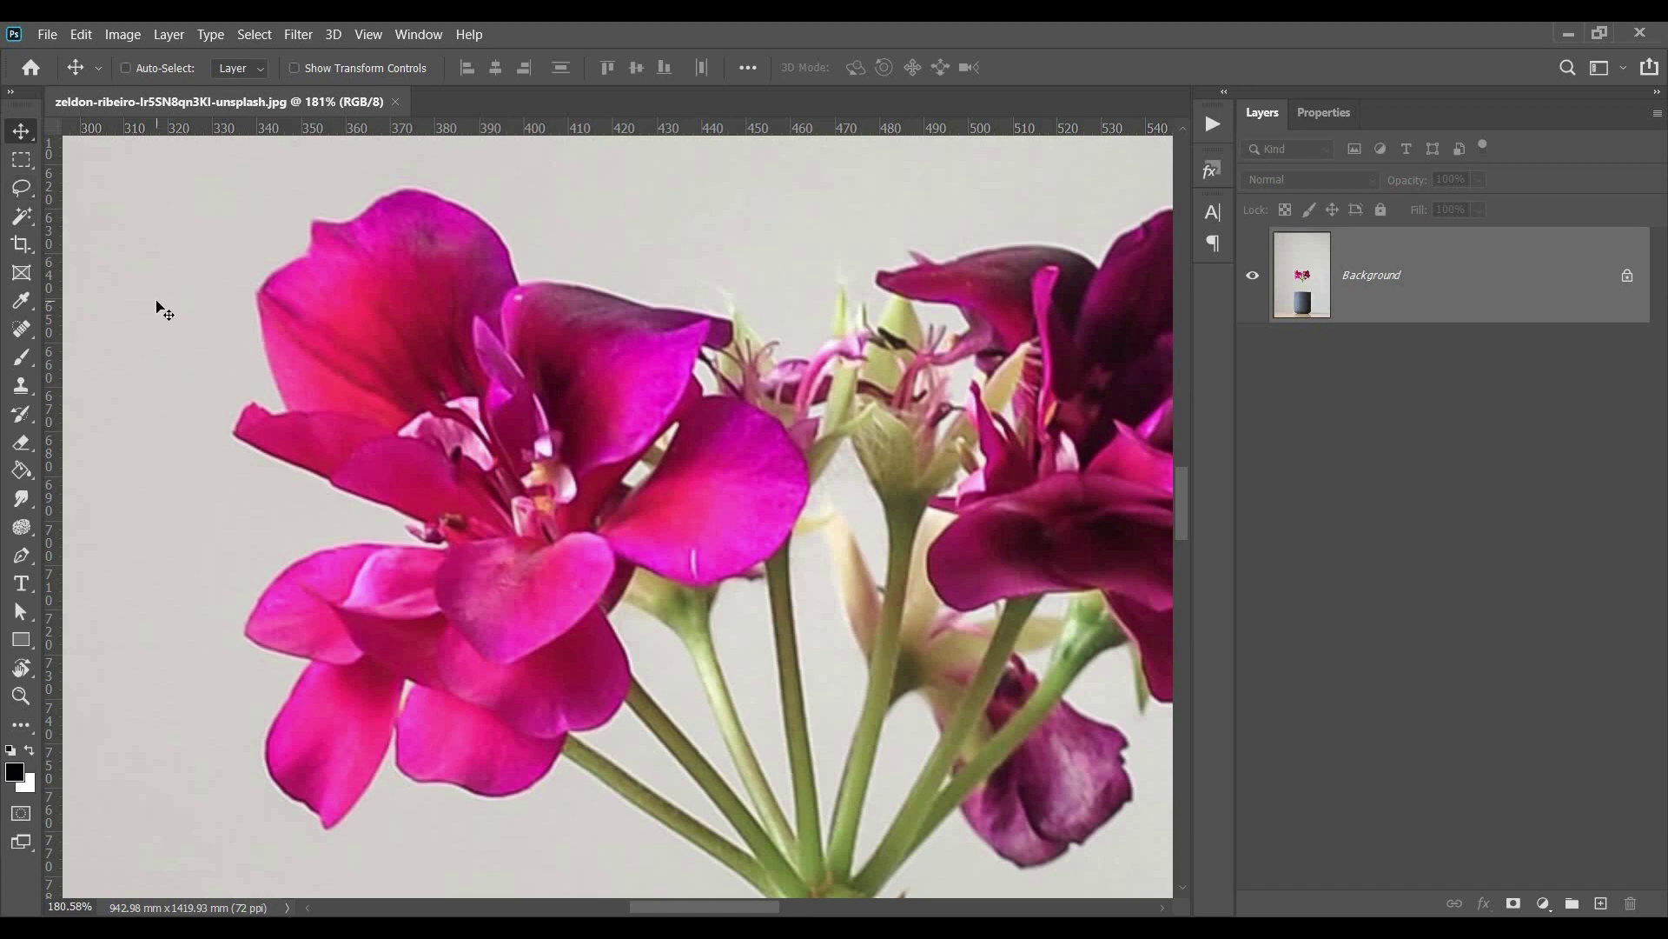
Step: Activate the Lasso tool and inspect the upper-left petal's edge at pixel level, up to 12800% magnification
click(22, 188)
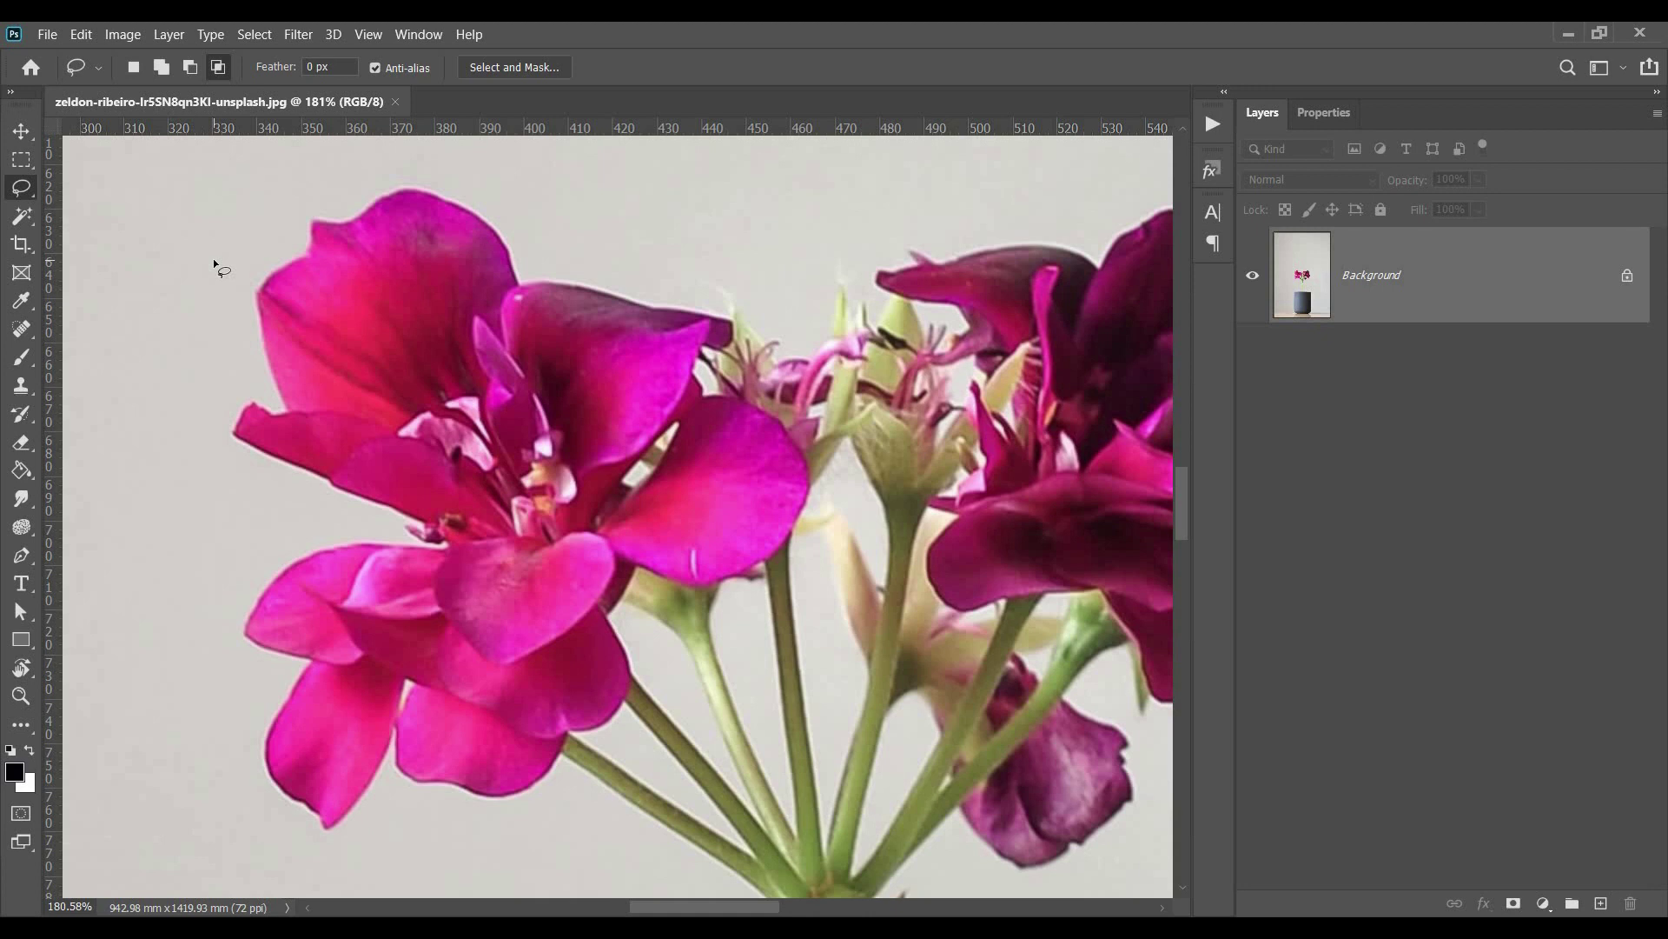
scroll(214, 264, up, 2)
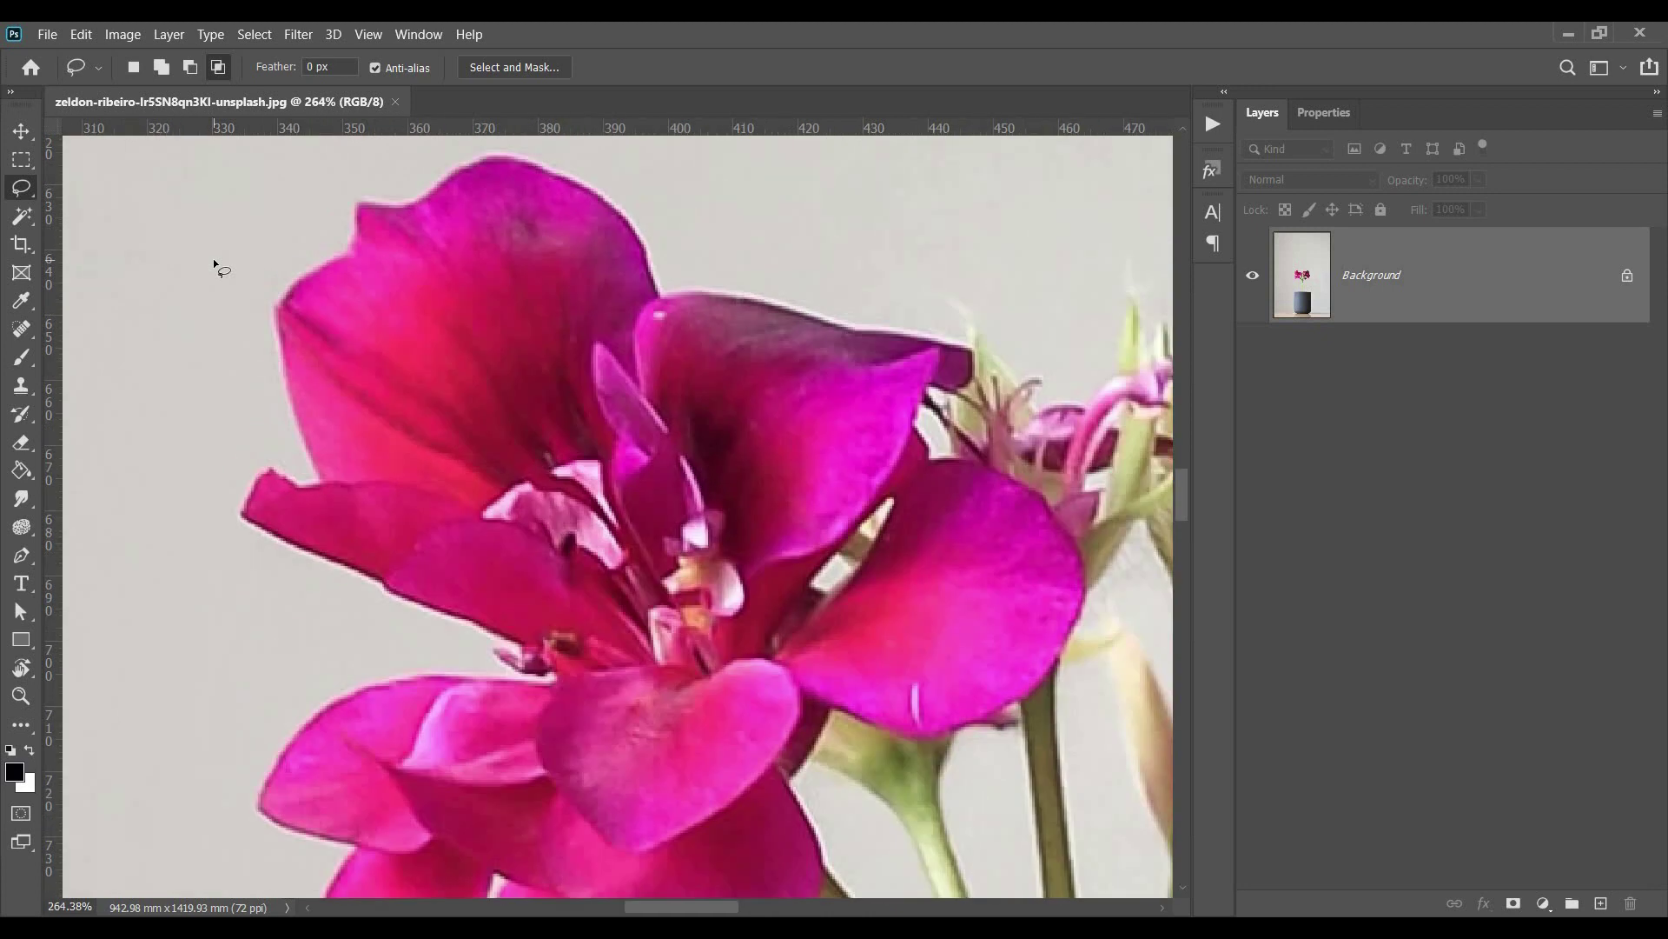
scroll(280, 298, up, 10)
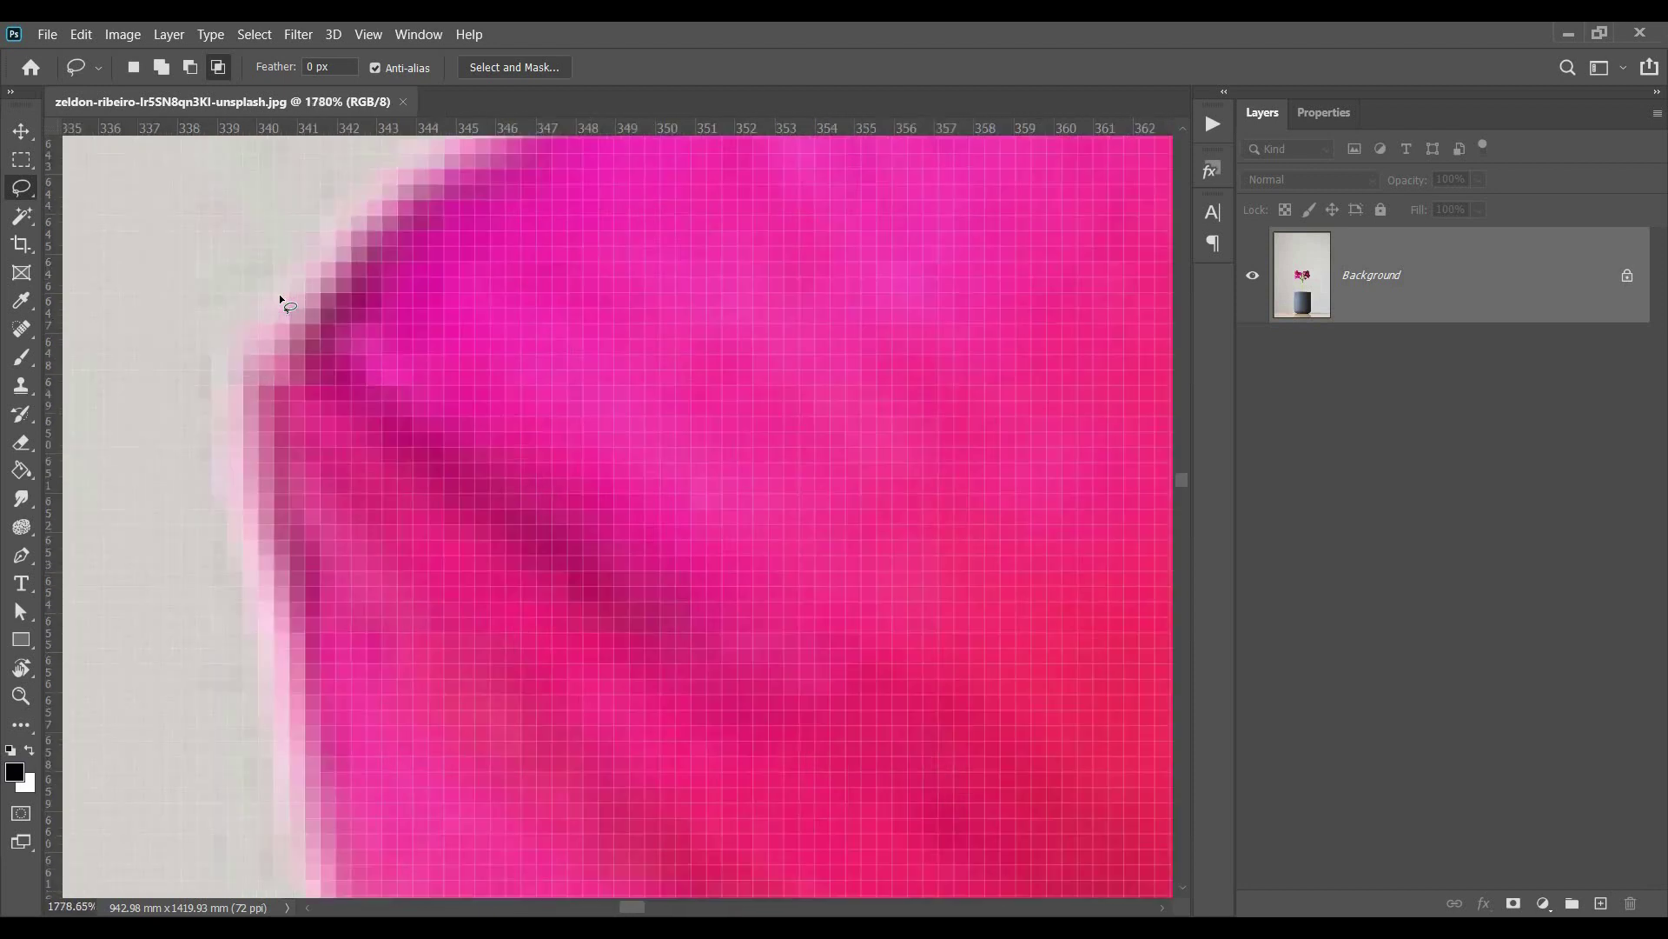
scroll(280, 297, up, 4)
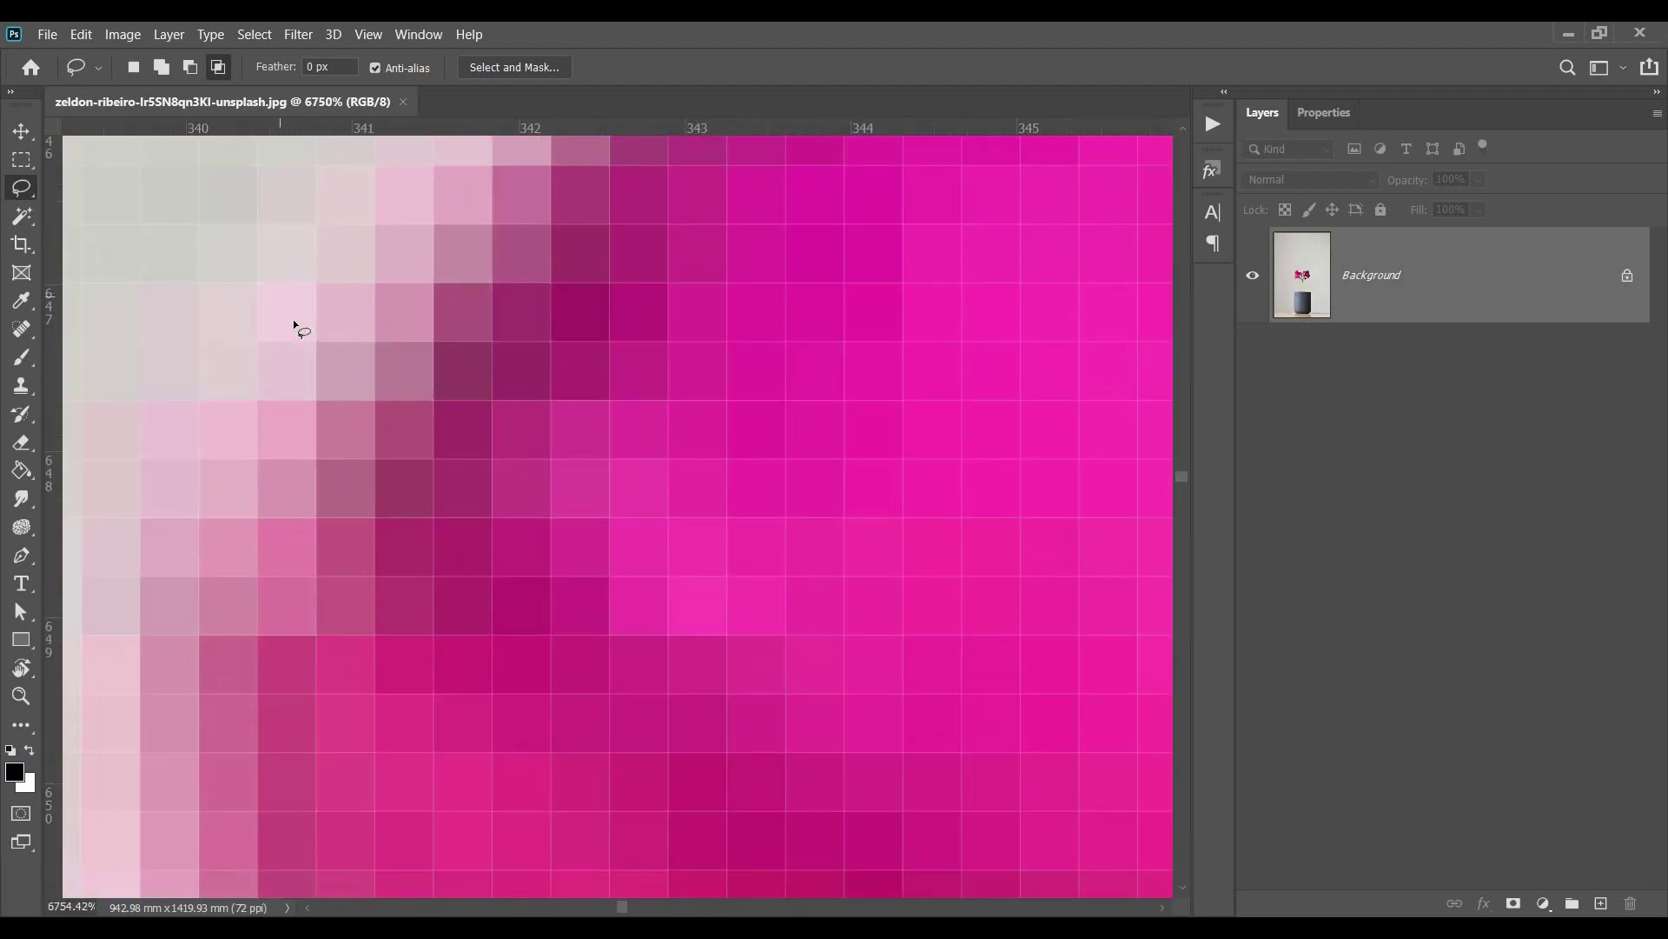
scroll(312, 348, up, 1)
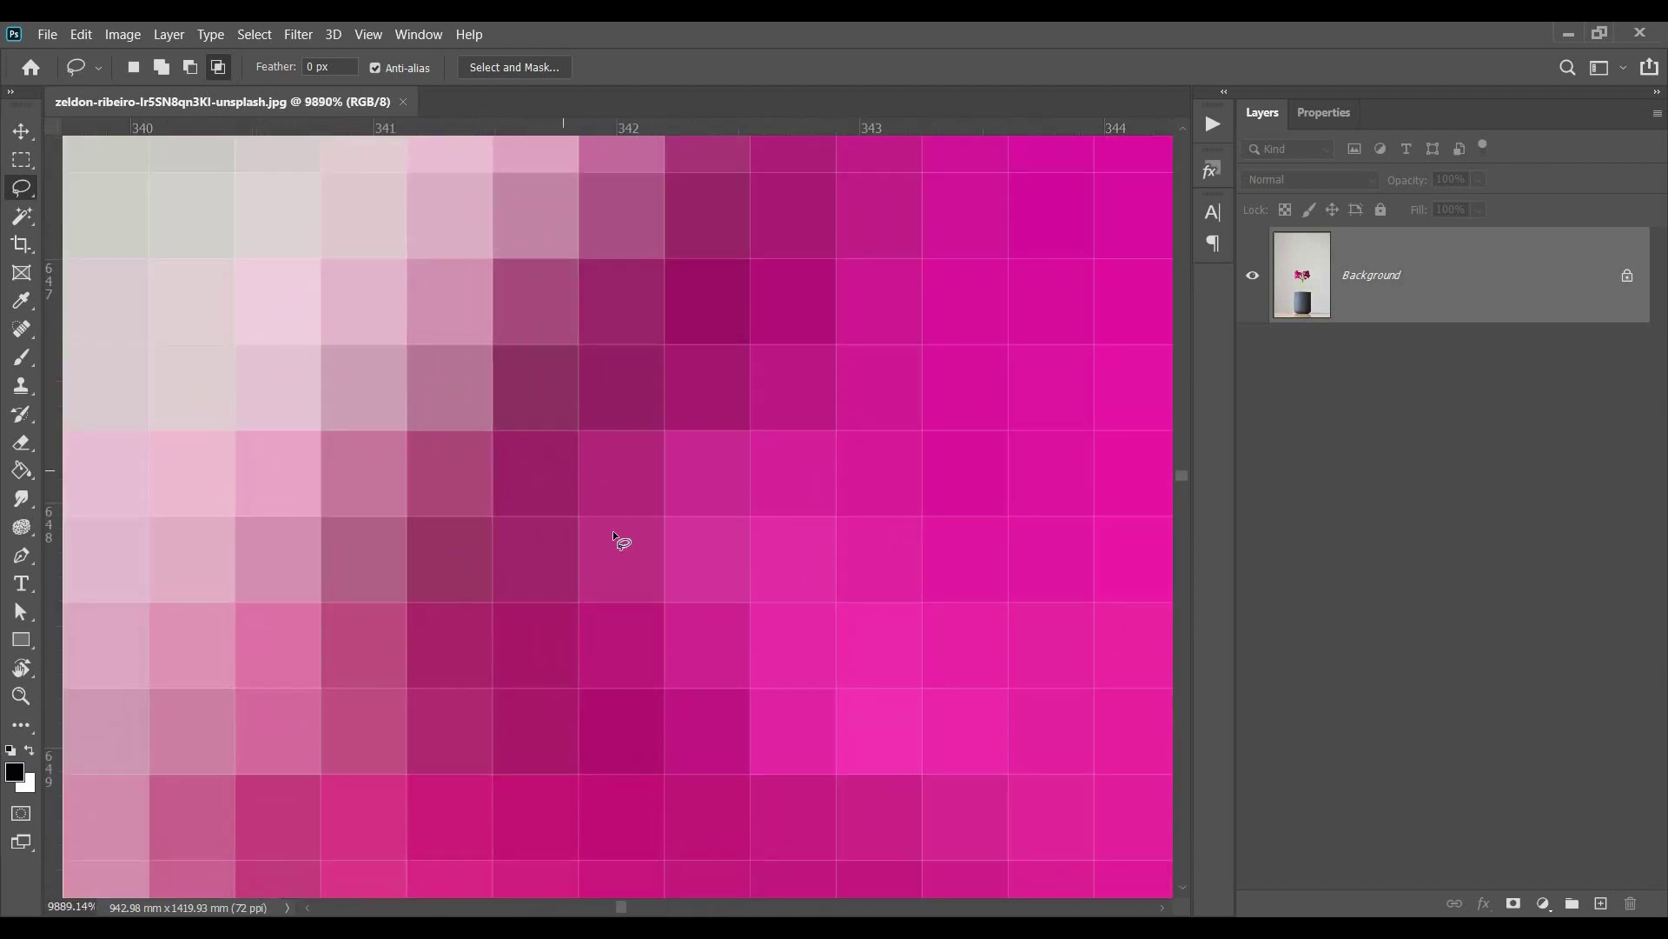
scroll(491, 483, down, 1)
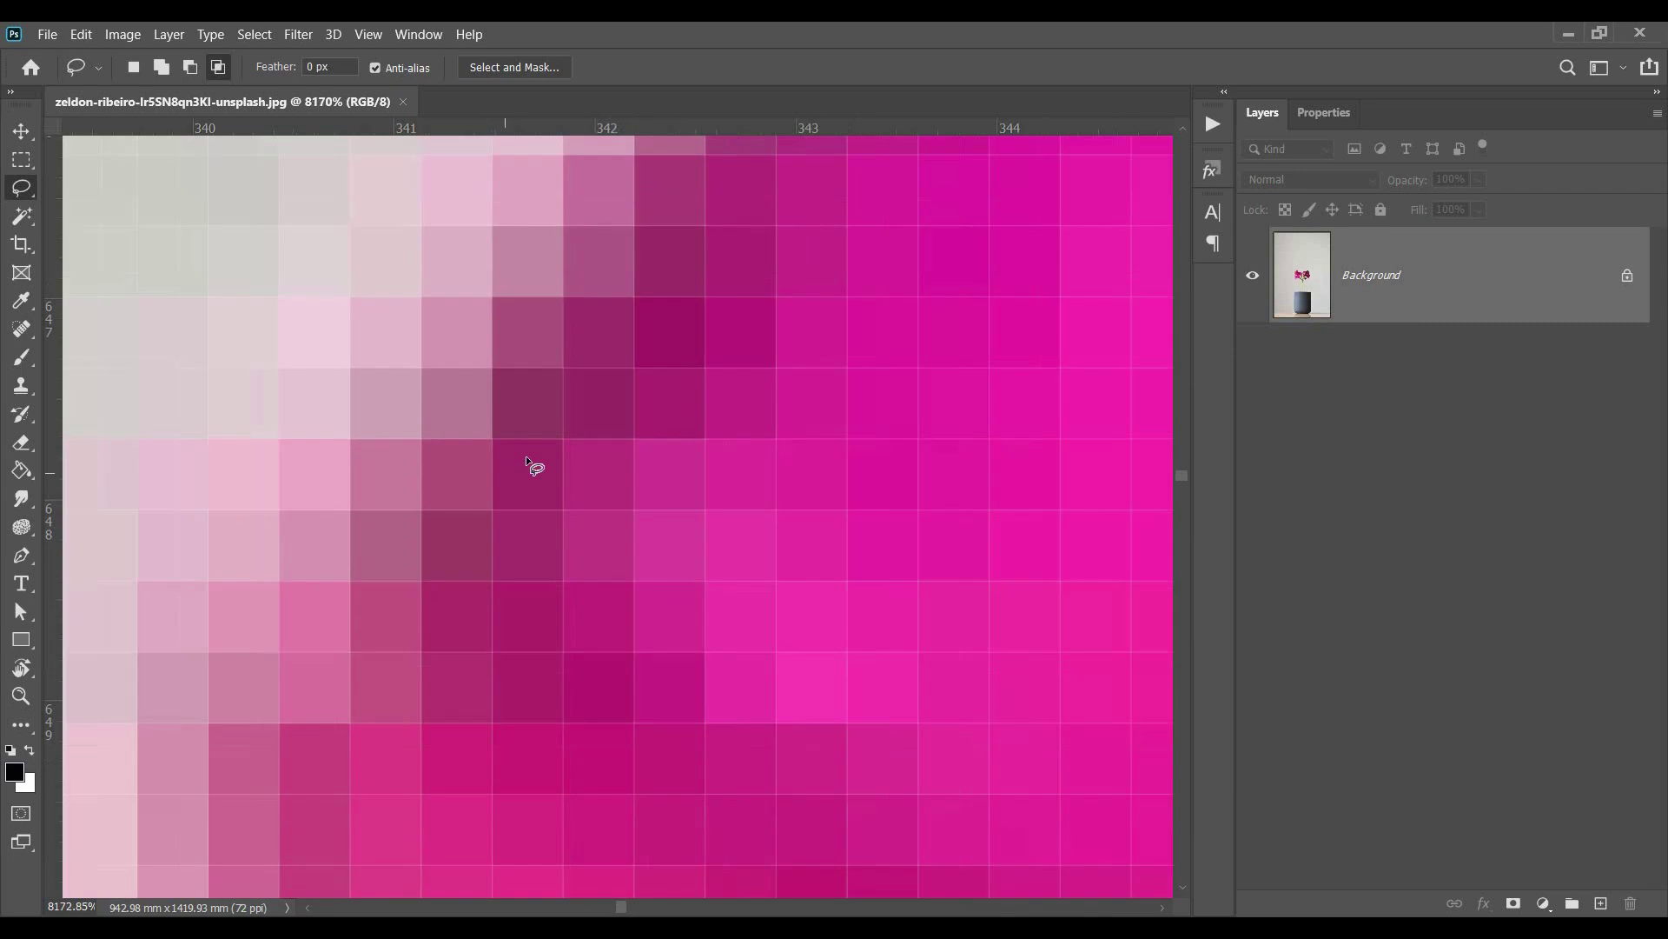
scroll(517, 493, up, 2)
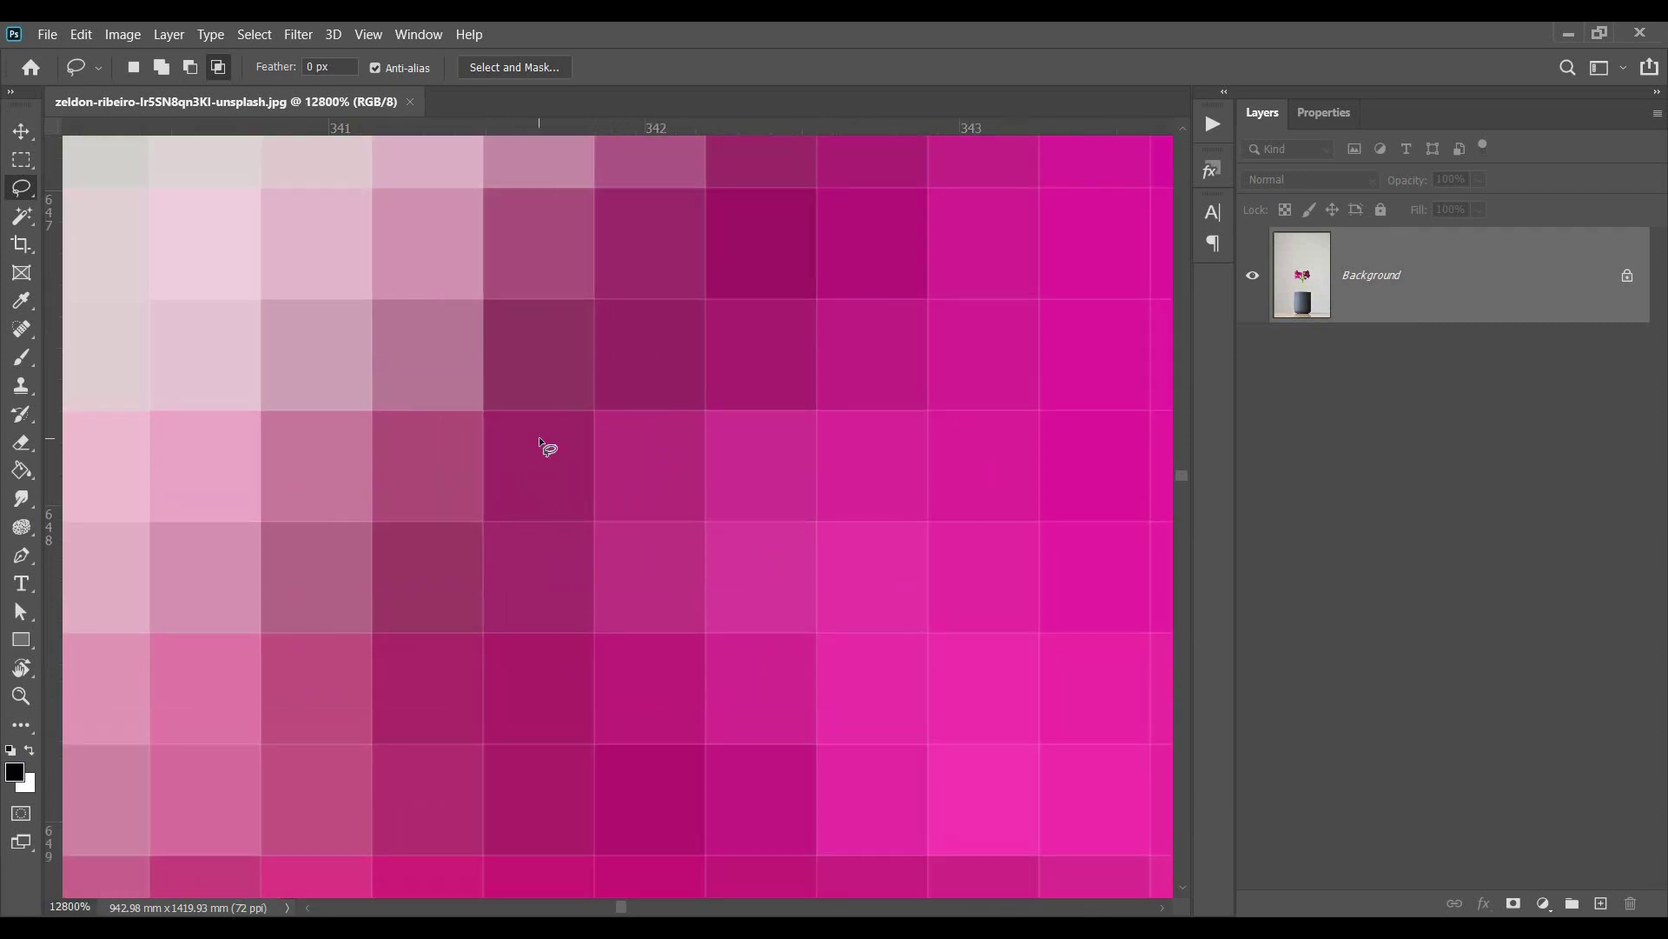
scroll(543, 445, down, 7)
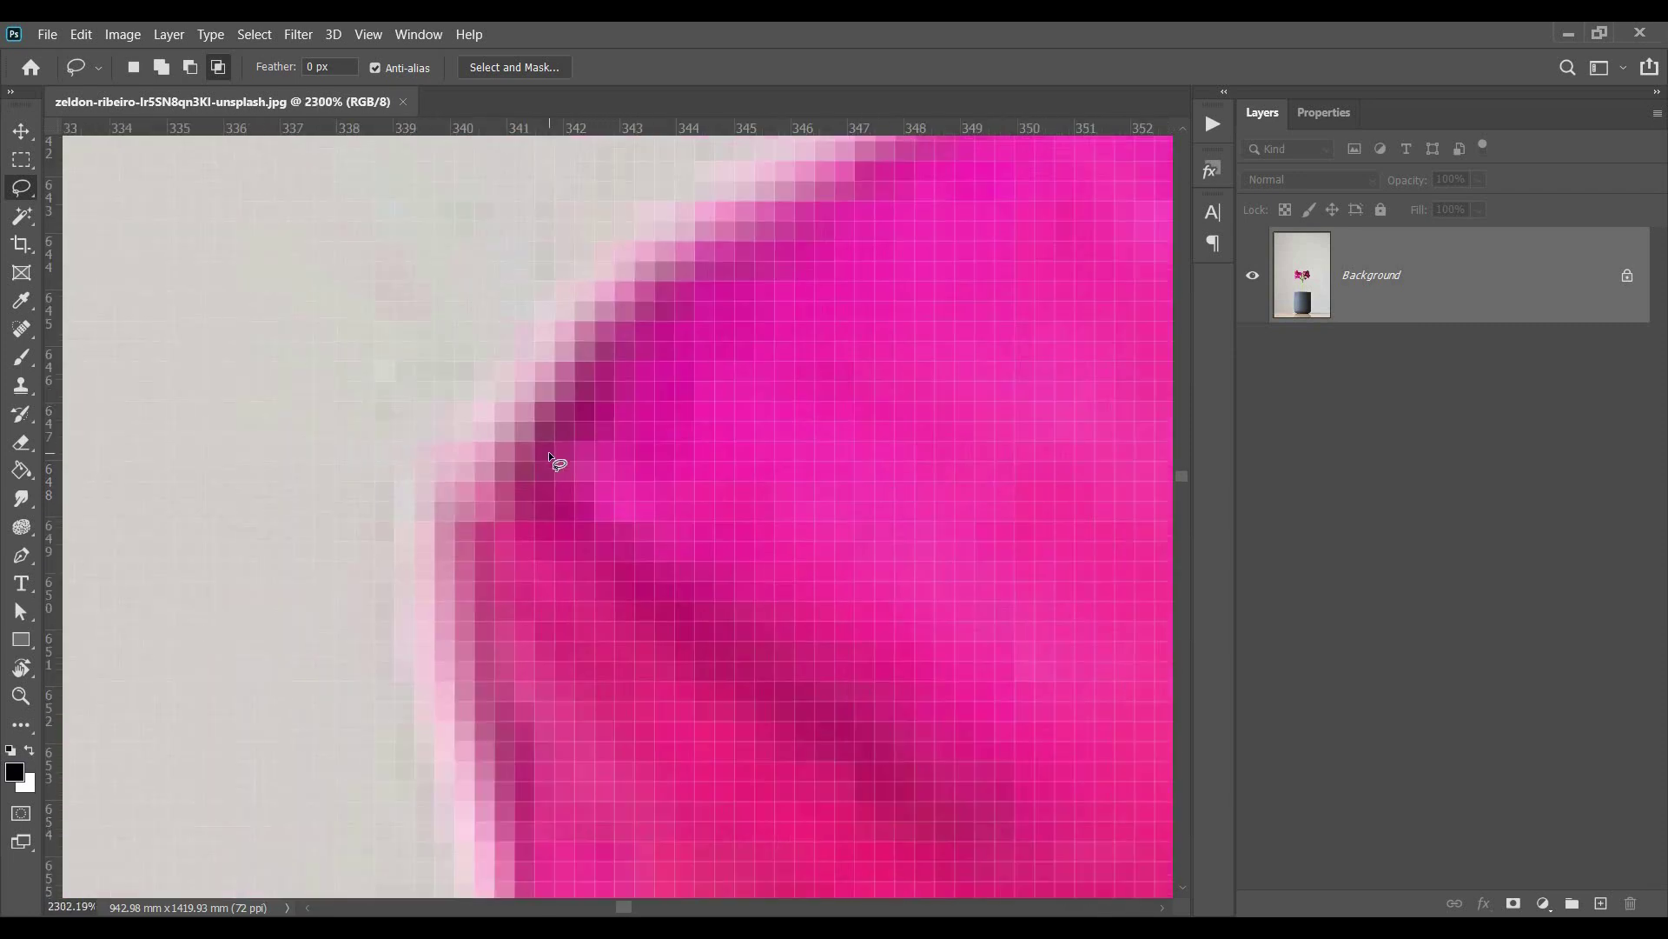
scroll(549, 454, down, 8)
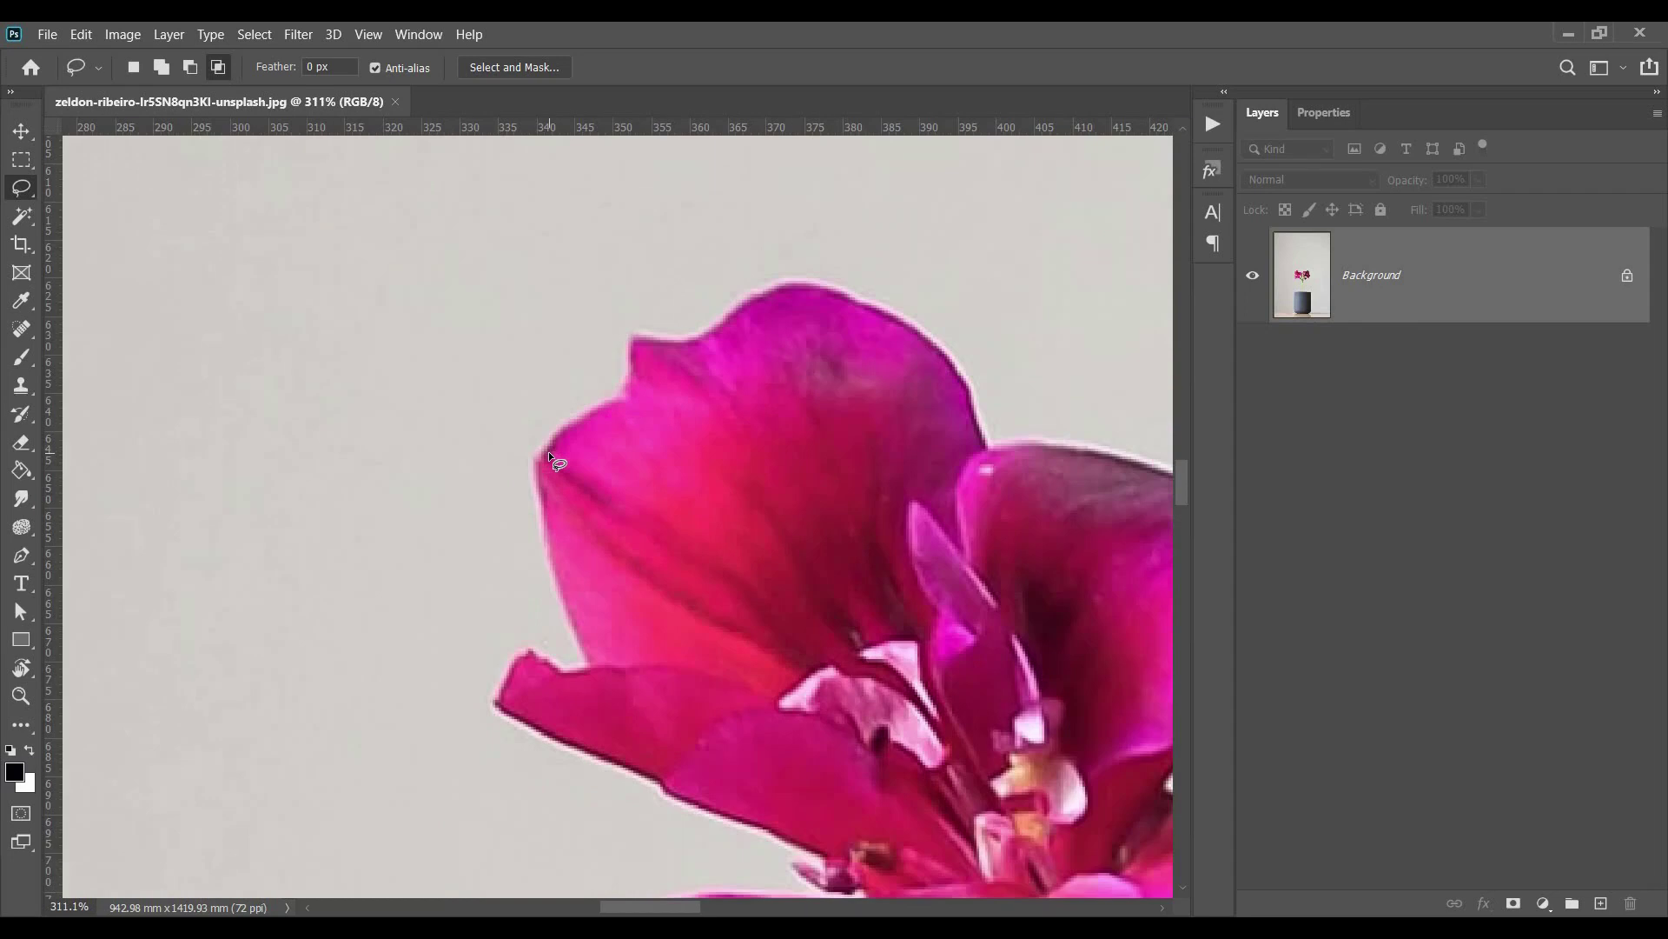
scroll(549, 451, down, 2)
scroll(546, 445, down, 3)
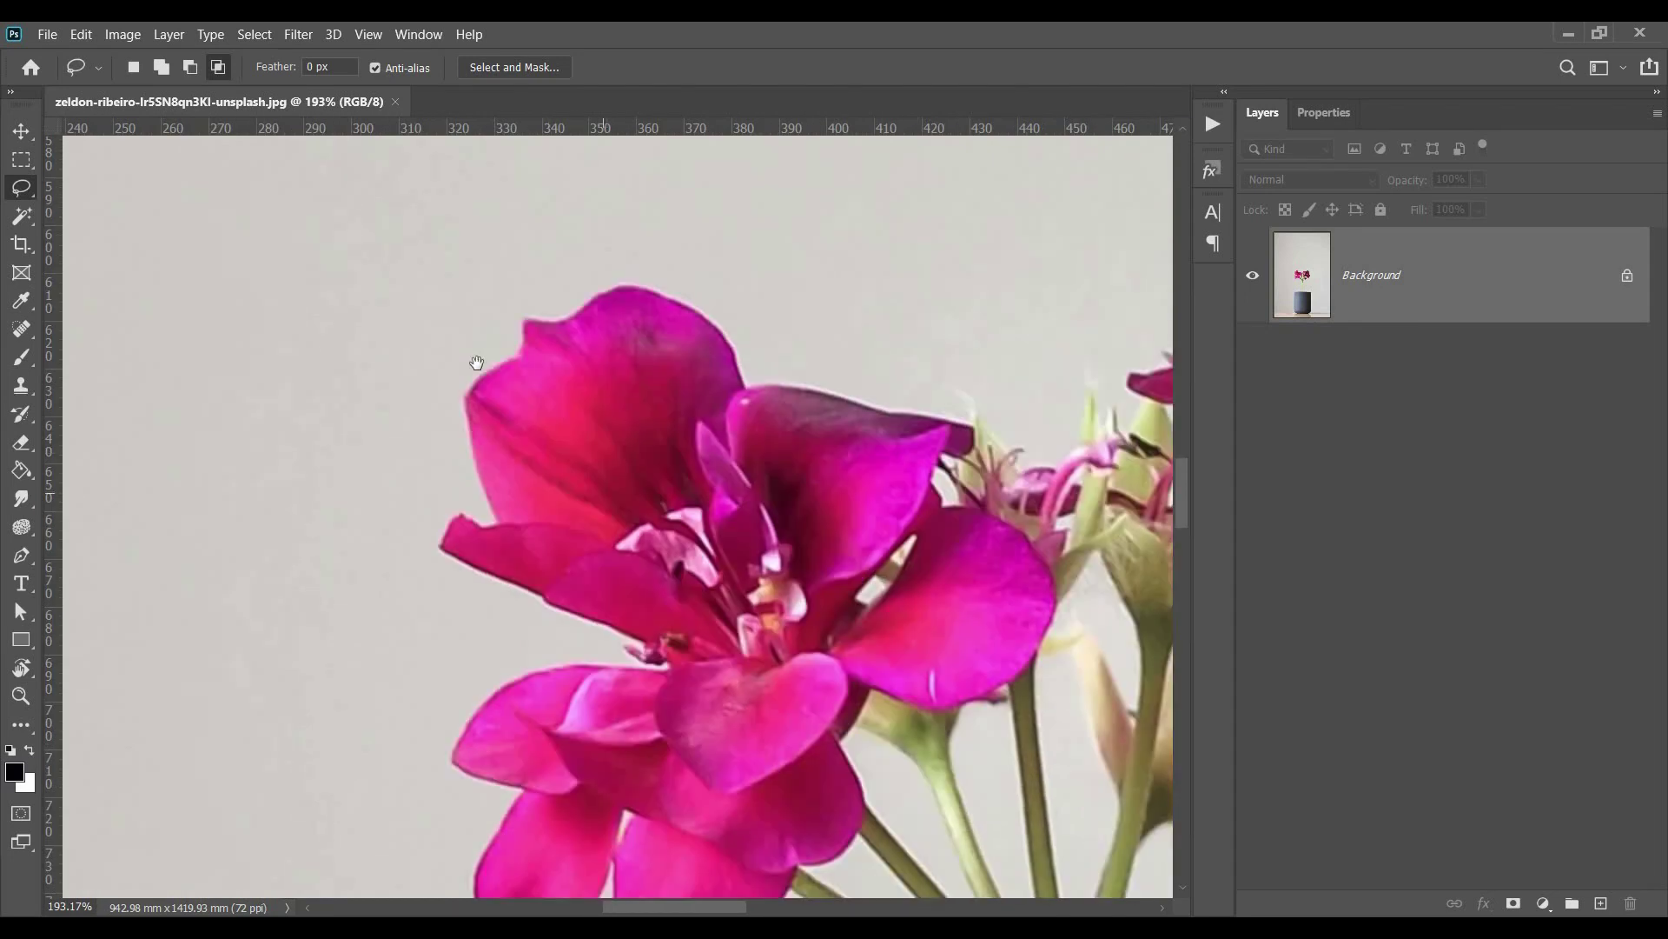
Step: Draw a loose freehand Lasso selection around the whole flower head and copy it to a new layer
drag(601, 425, 382, 393)
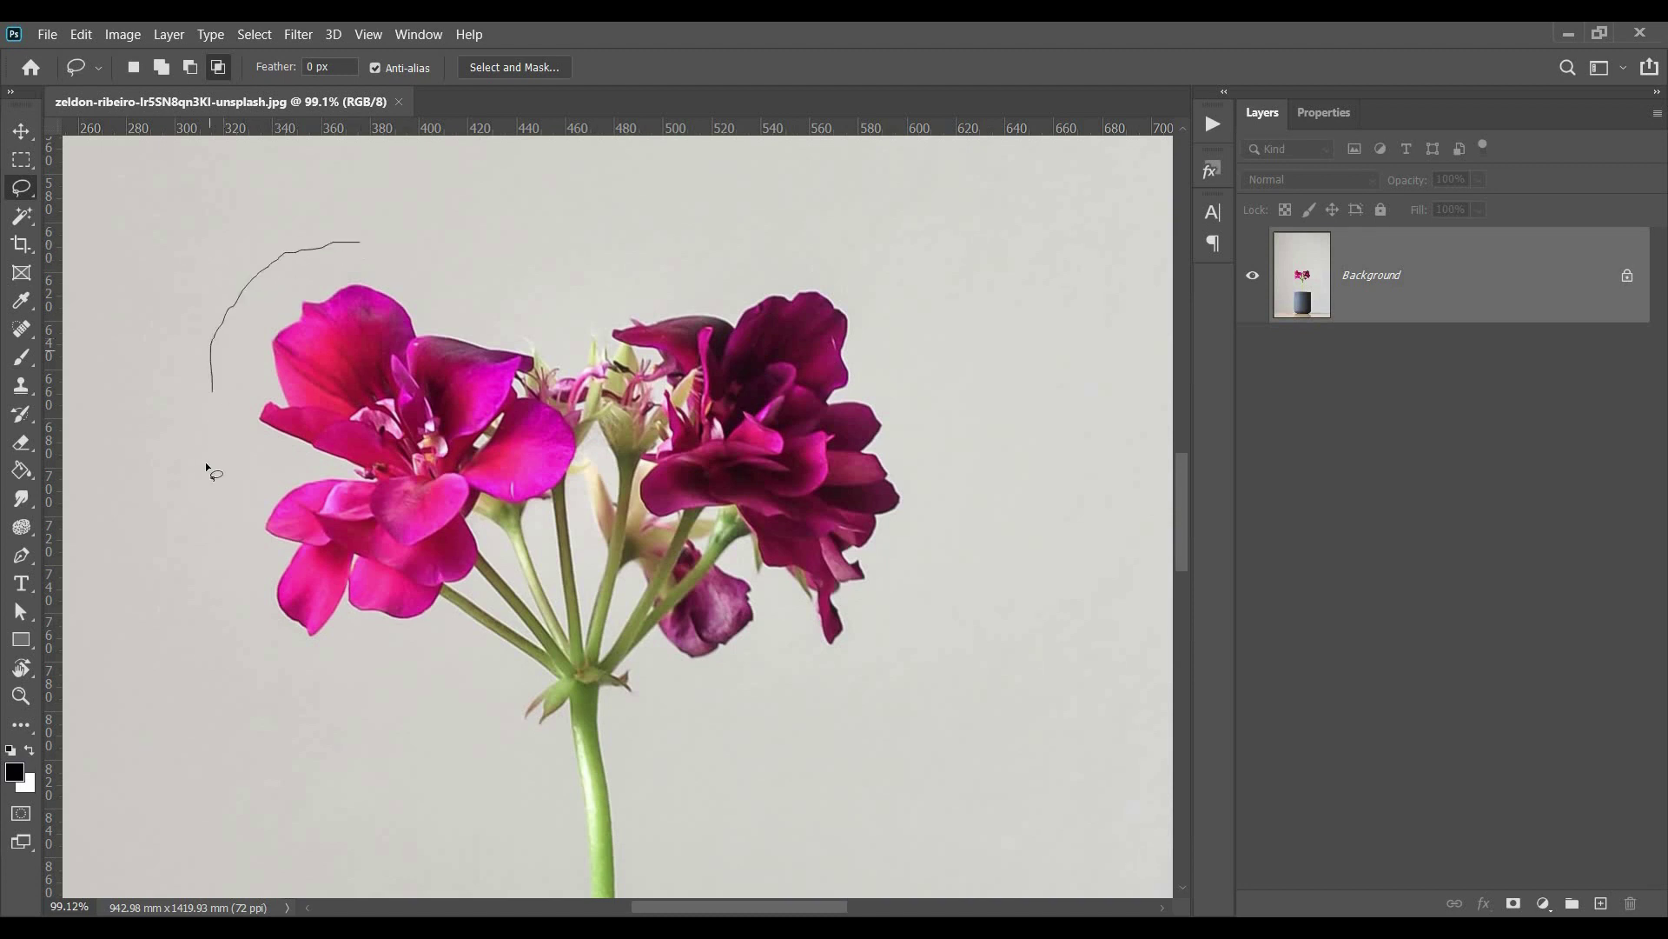
drag(244, 588, 270, 631)
mouse_move(331, 707)
mouse_down()
mouse_move(416, 759)
mouse_move(672, 767)
mouse_move(900, 721)
mouse_move(972, 619)
mouse_move(987, 358)
mouse_move(716, 192)
mouse_move(664, 194)
mouse_up()
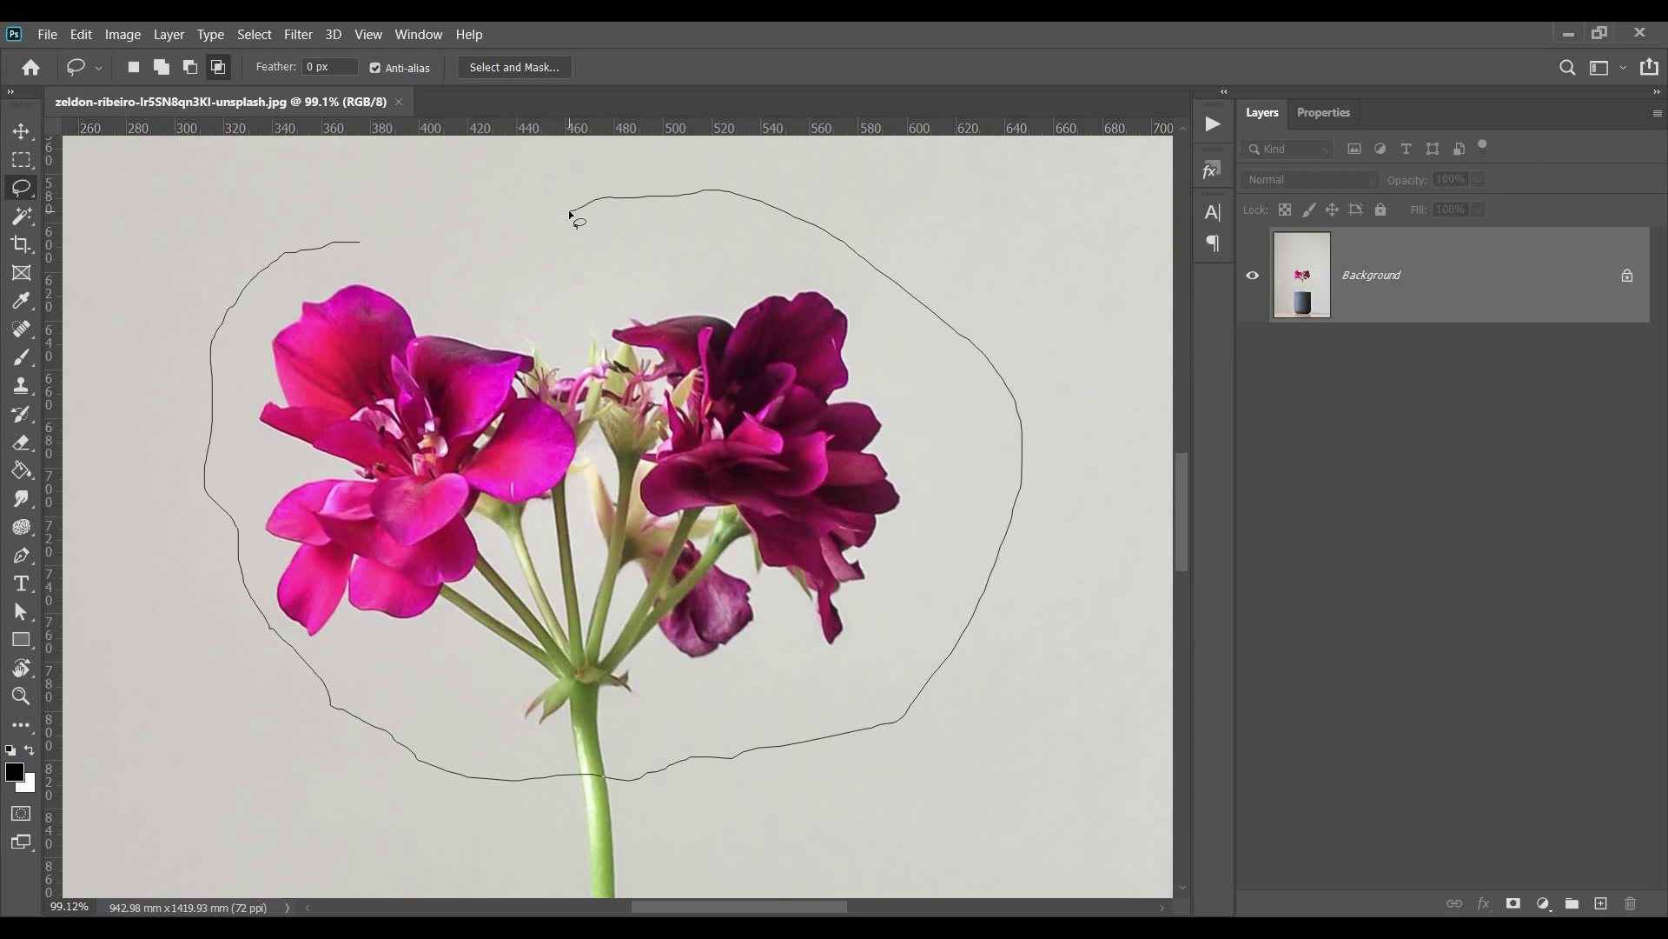
drag(570, 211, 570, 212)
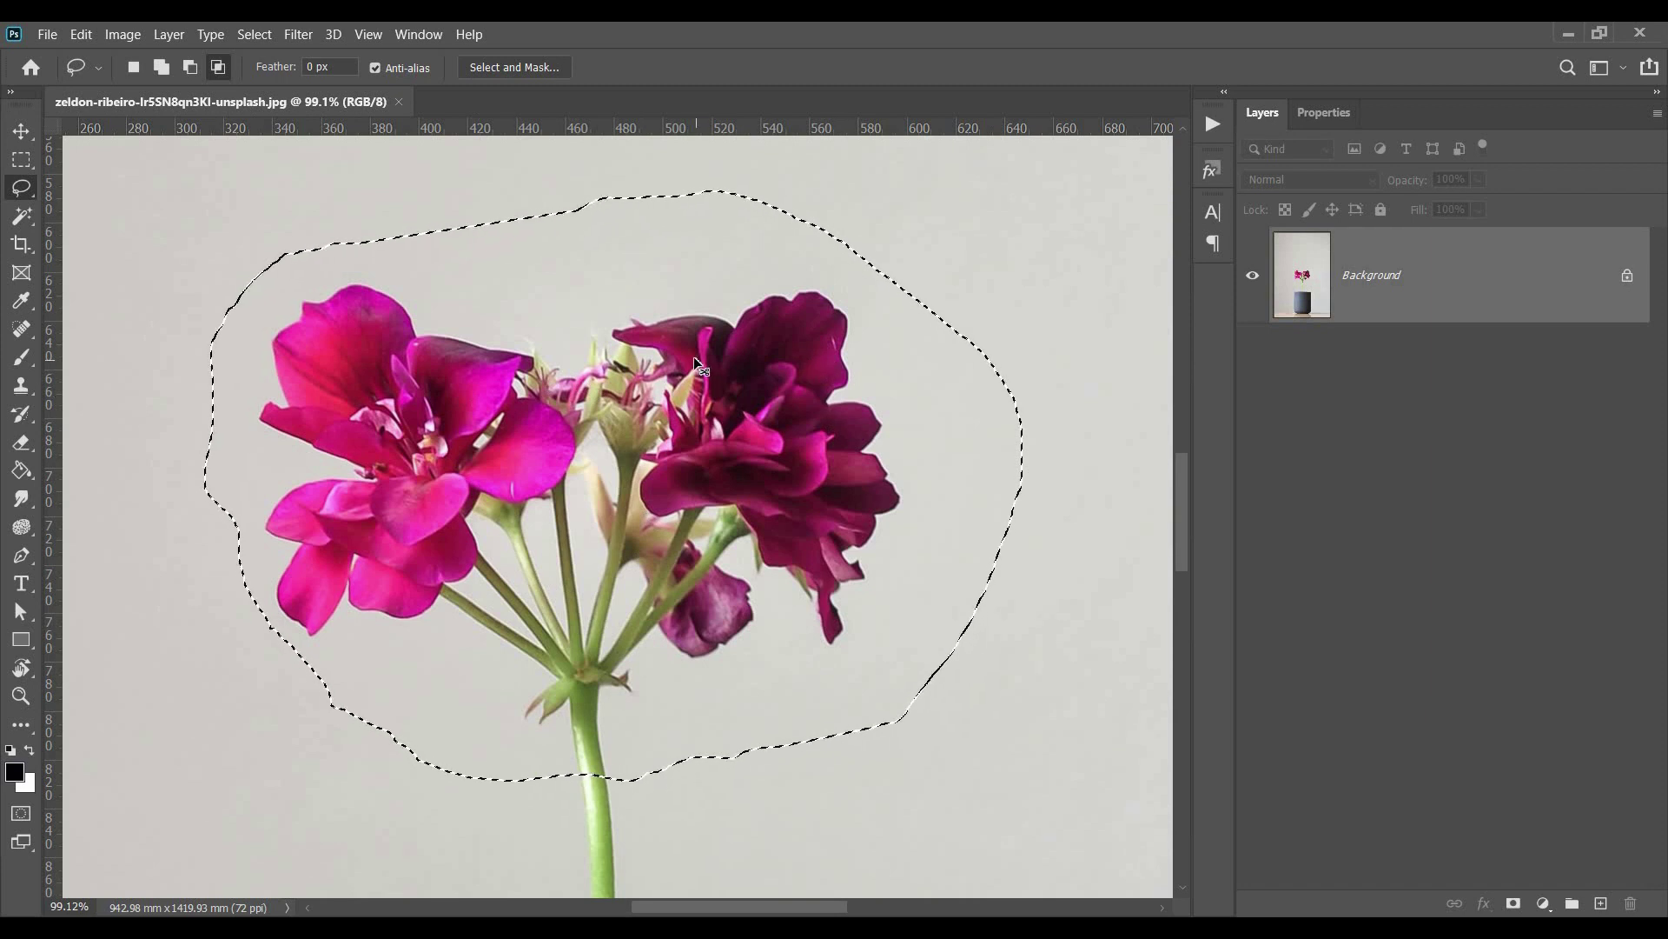
key(ctrl+j)
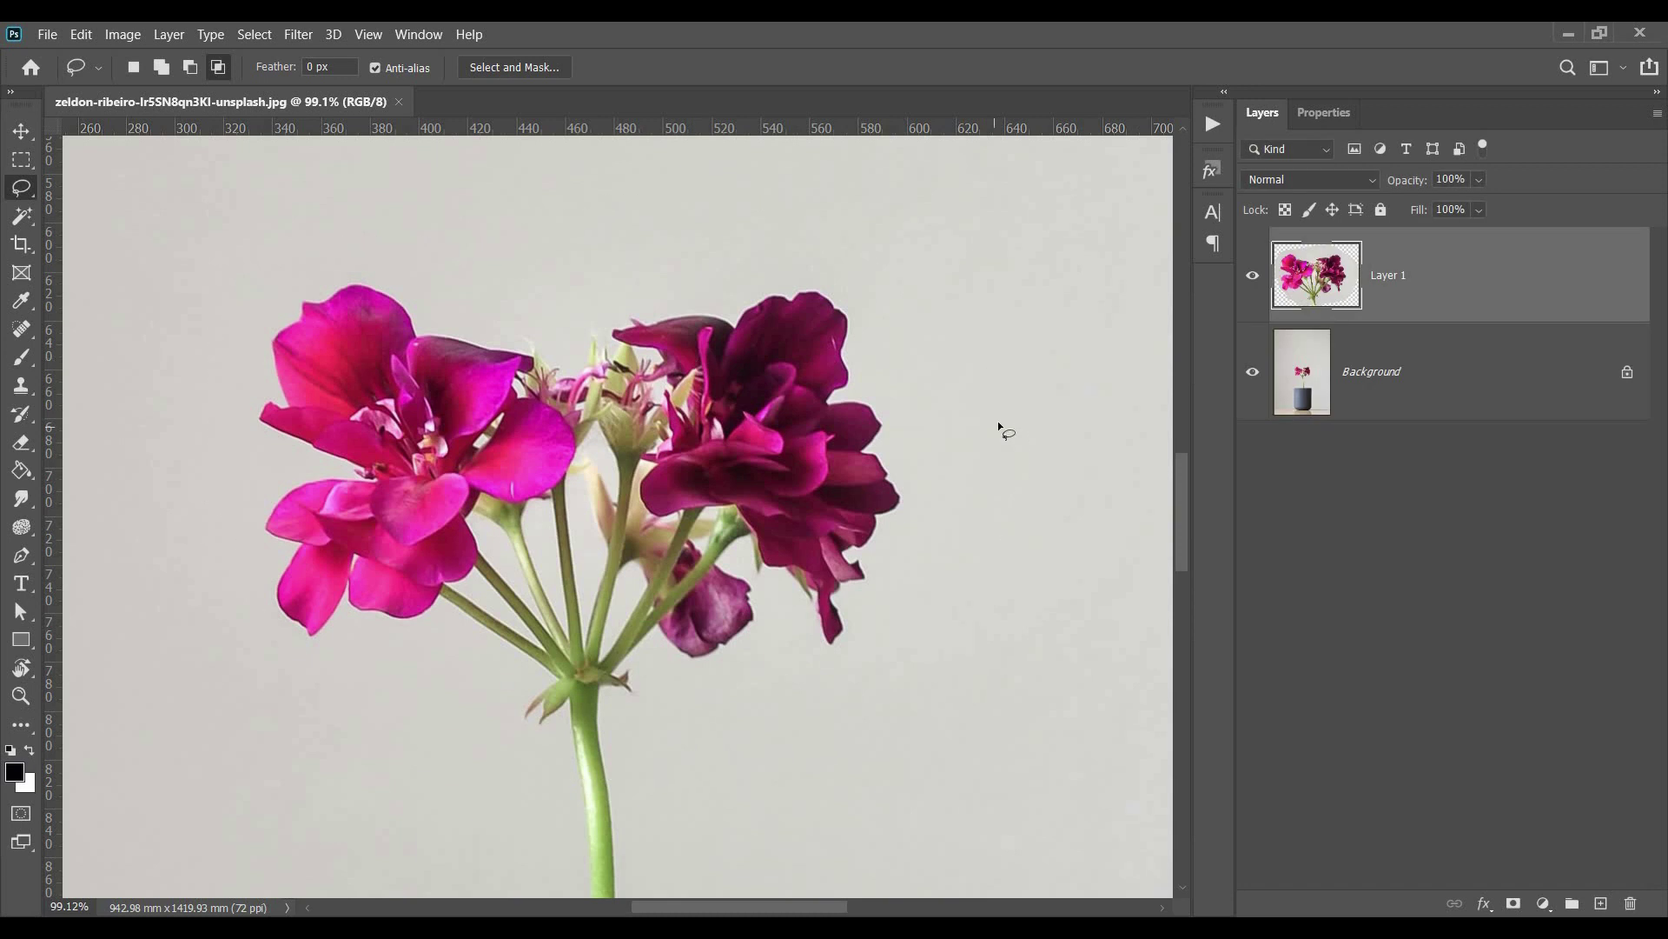
Step: Check the copied flower head by toggling the visibility of both layers, and delete the copied layer
click(1253, 372)
click(1252, 274)
click(1253, 275)
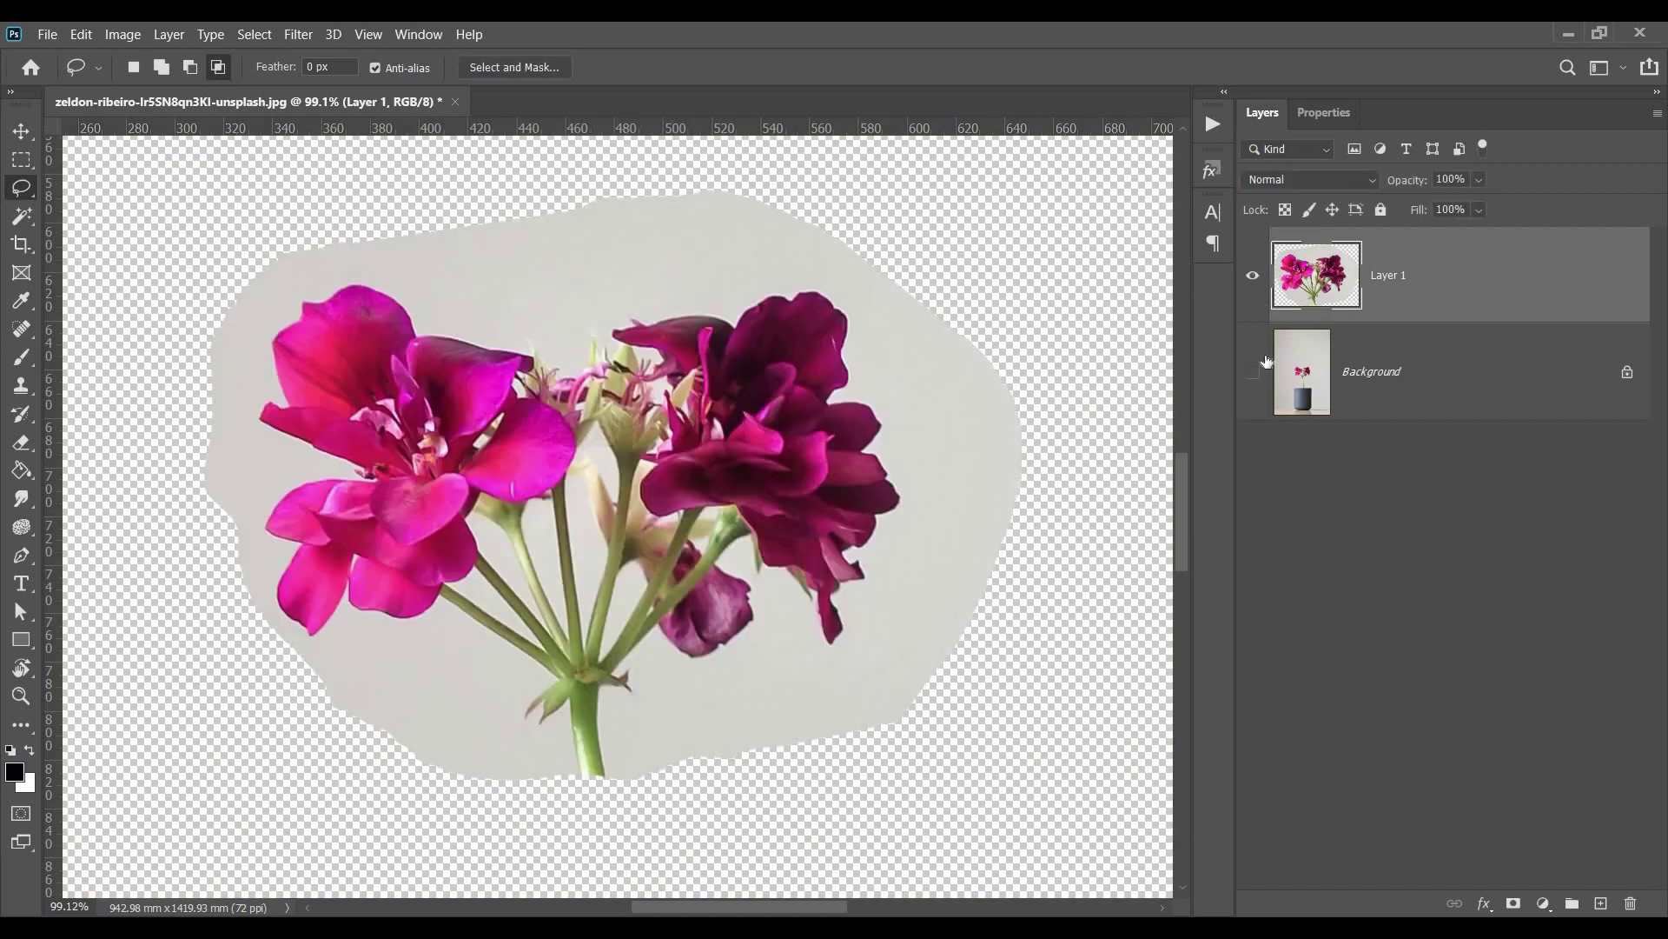
click(1252, 372)
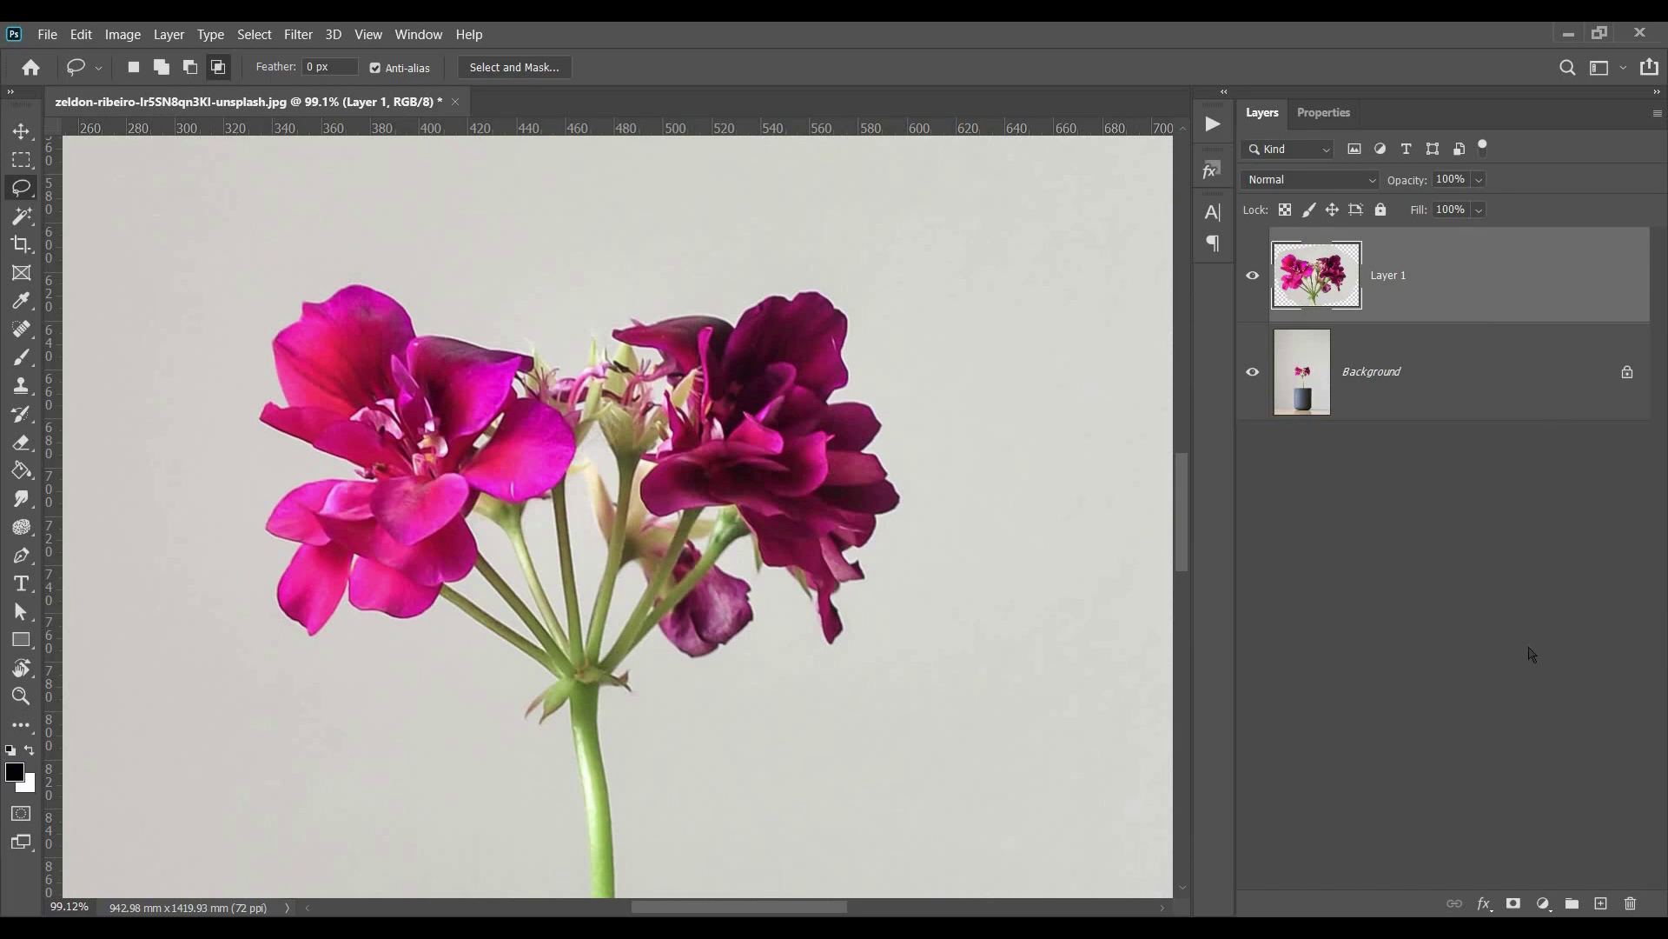
click(1631, 906)
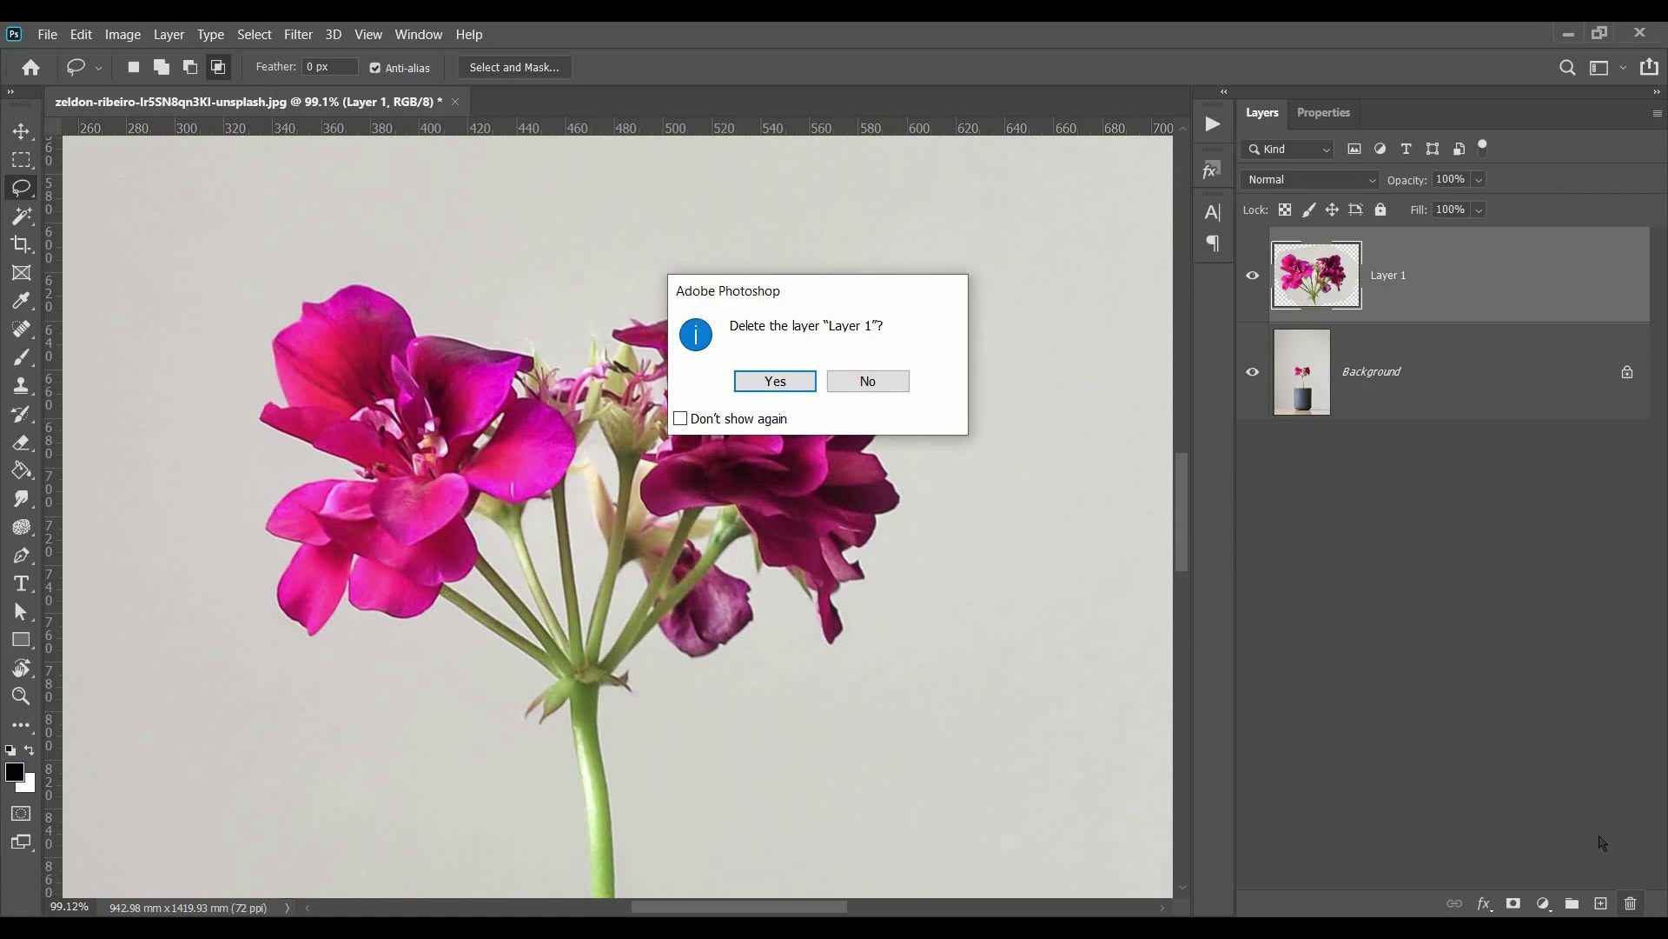
click(776, 381)
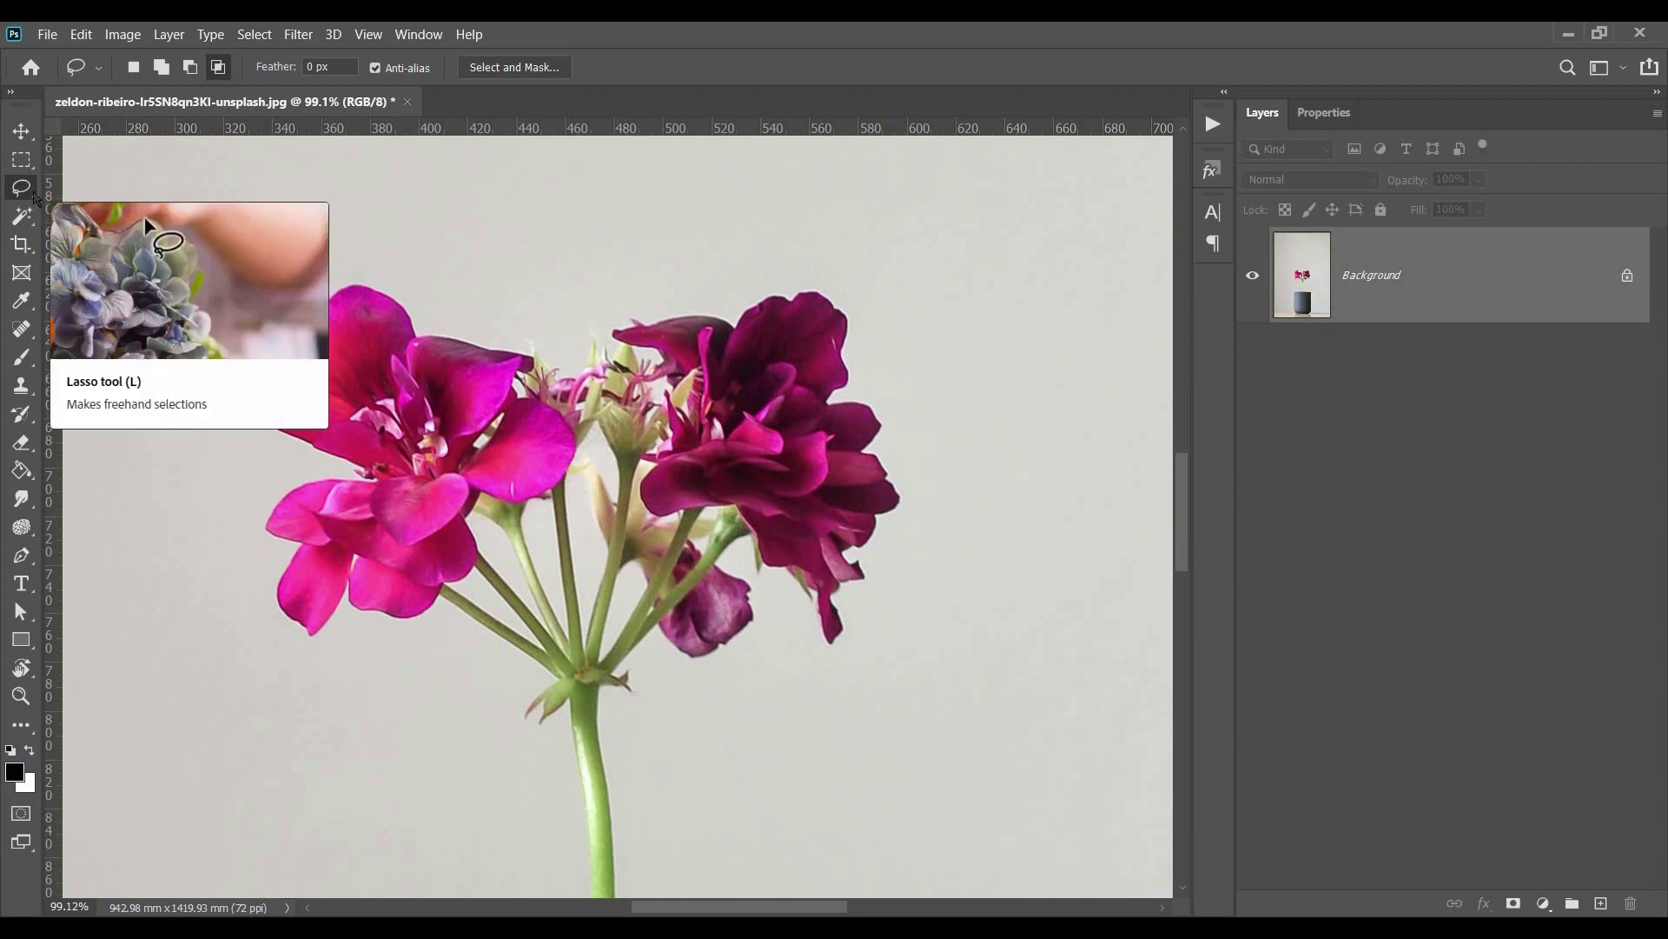
Step: Draw a closed Polygonal Lasso selection loosely around the whole flower head, crossing the main stem below the blooms
right_click(33, 195)
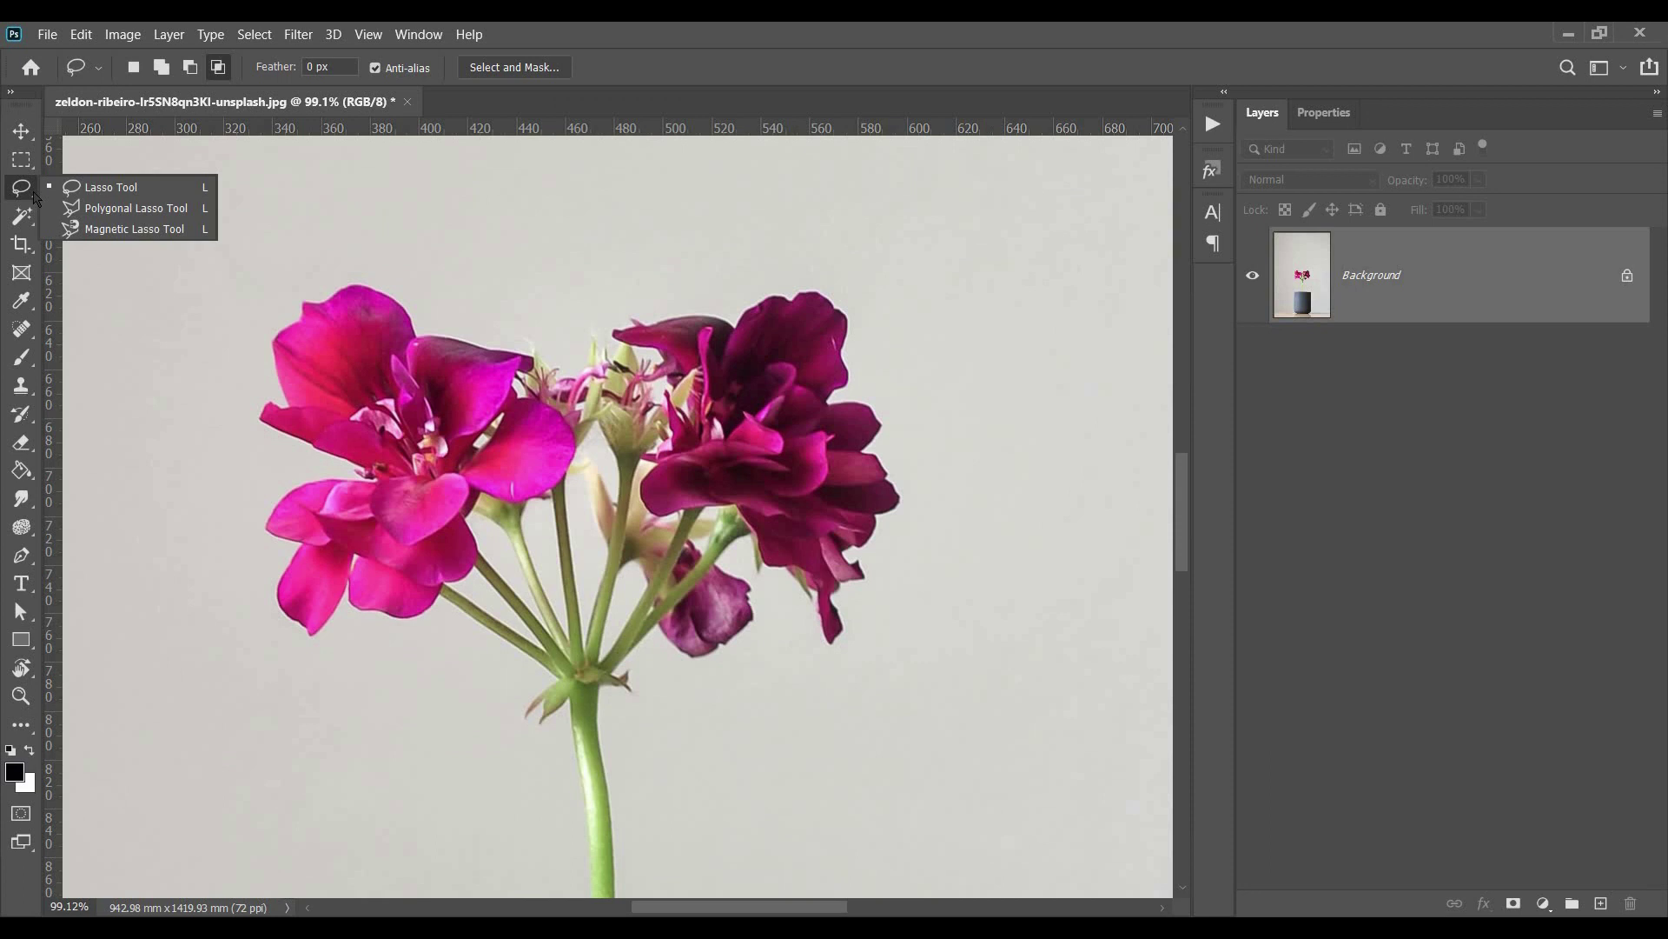
click(34, 196)
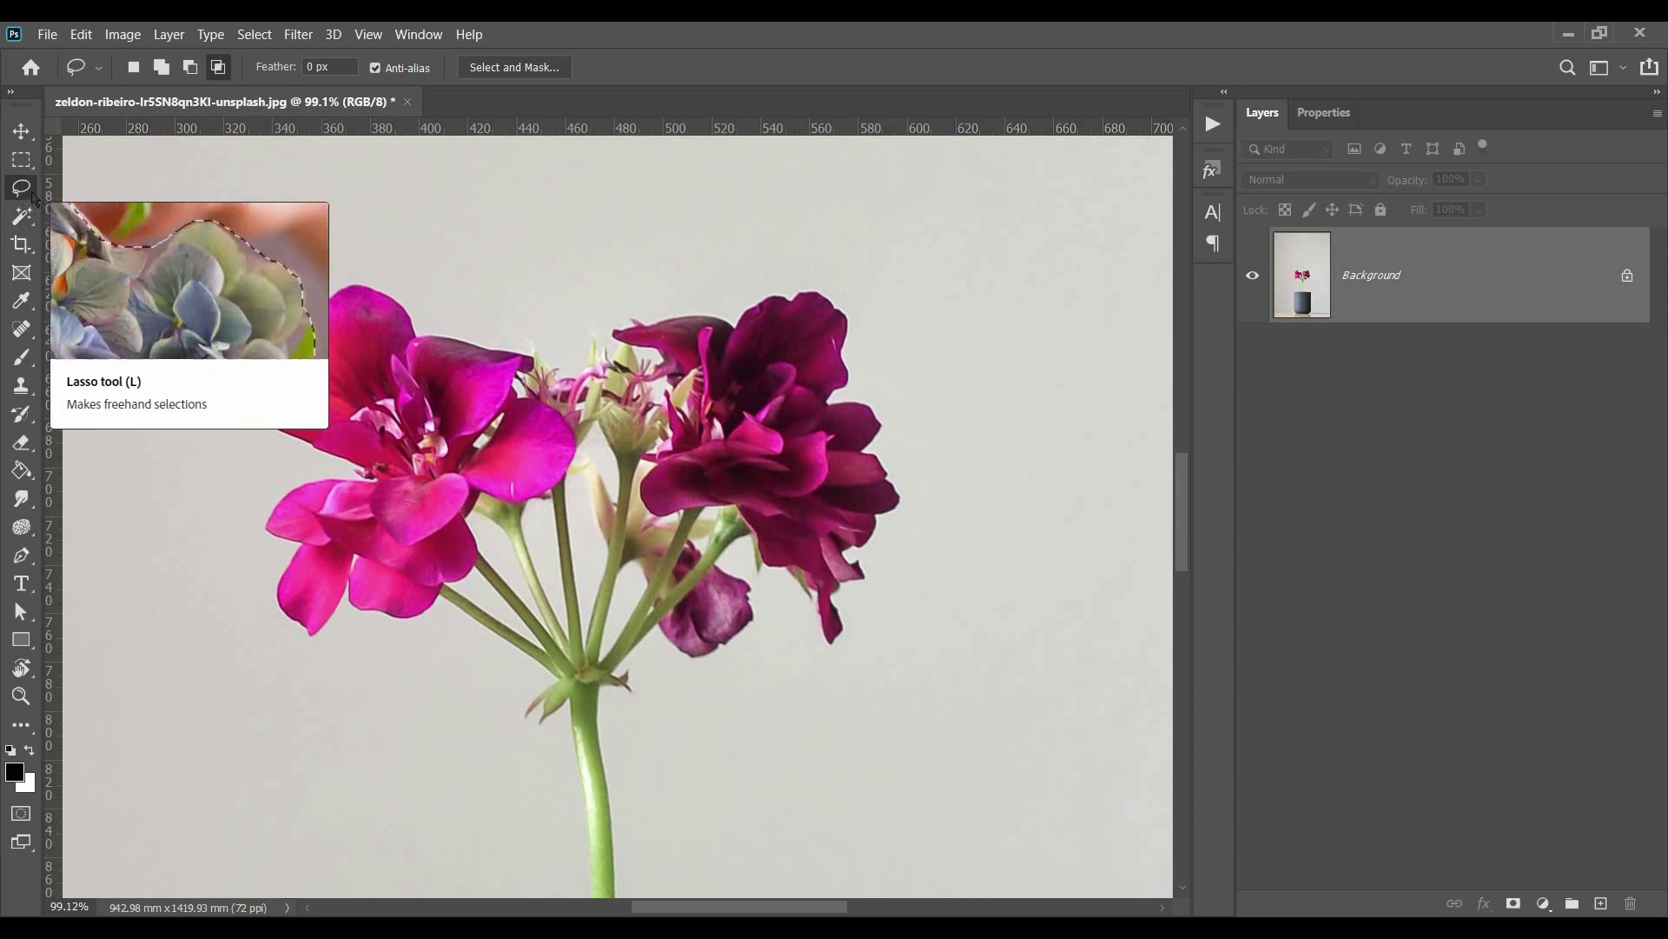
right_click(33, 198)
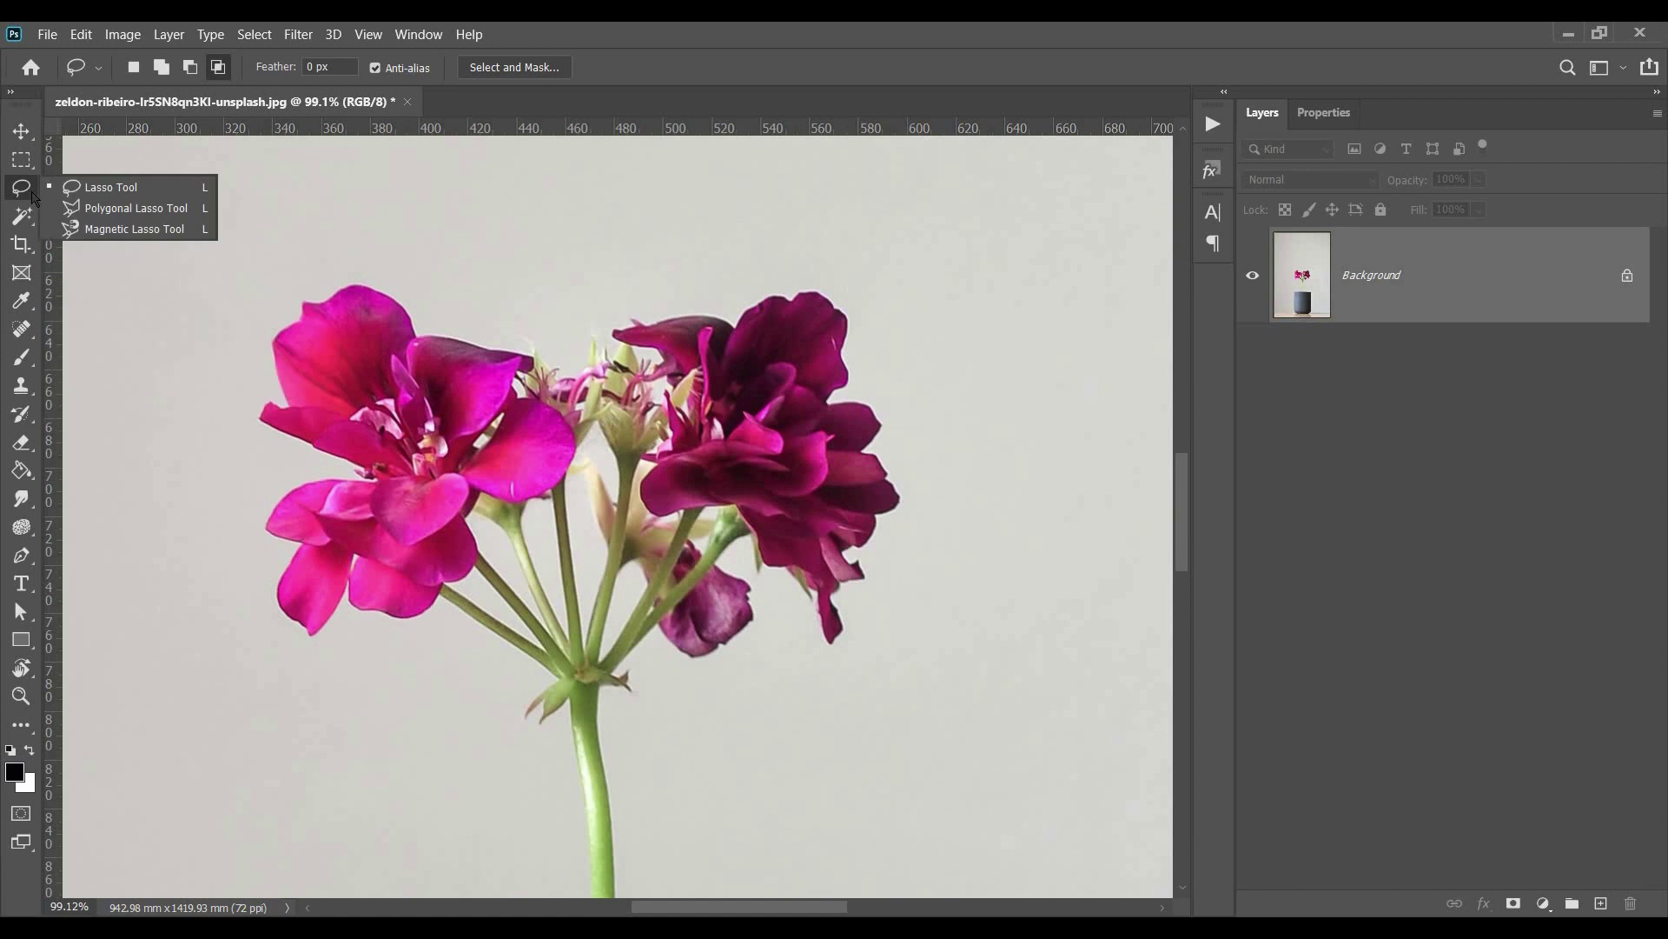
click(135, 209)
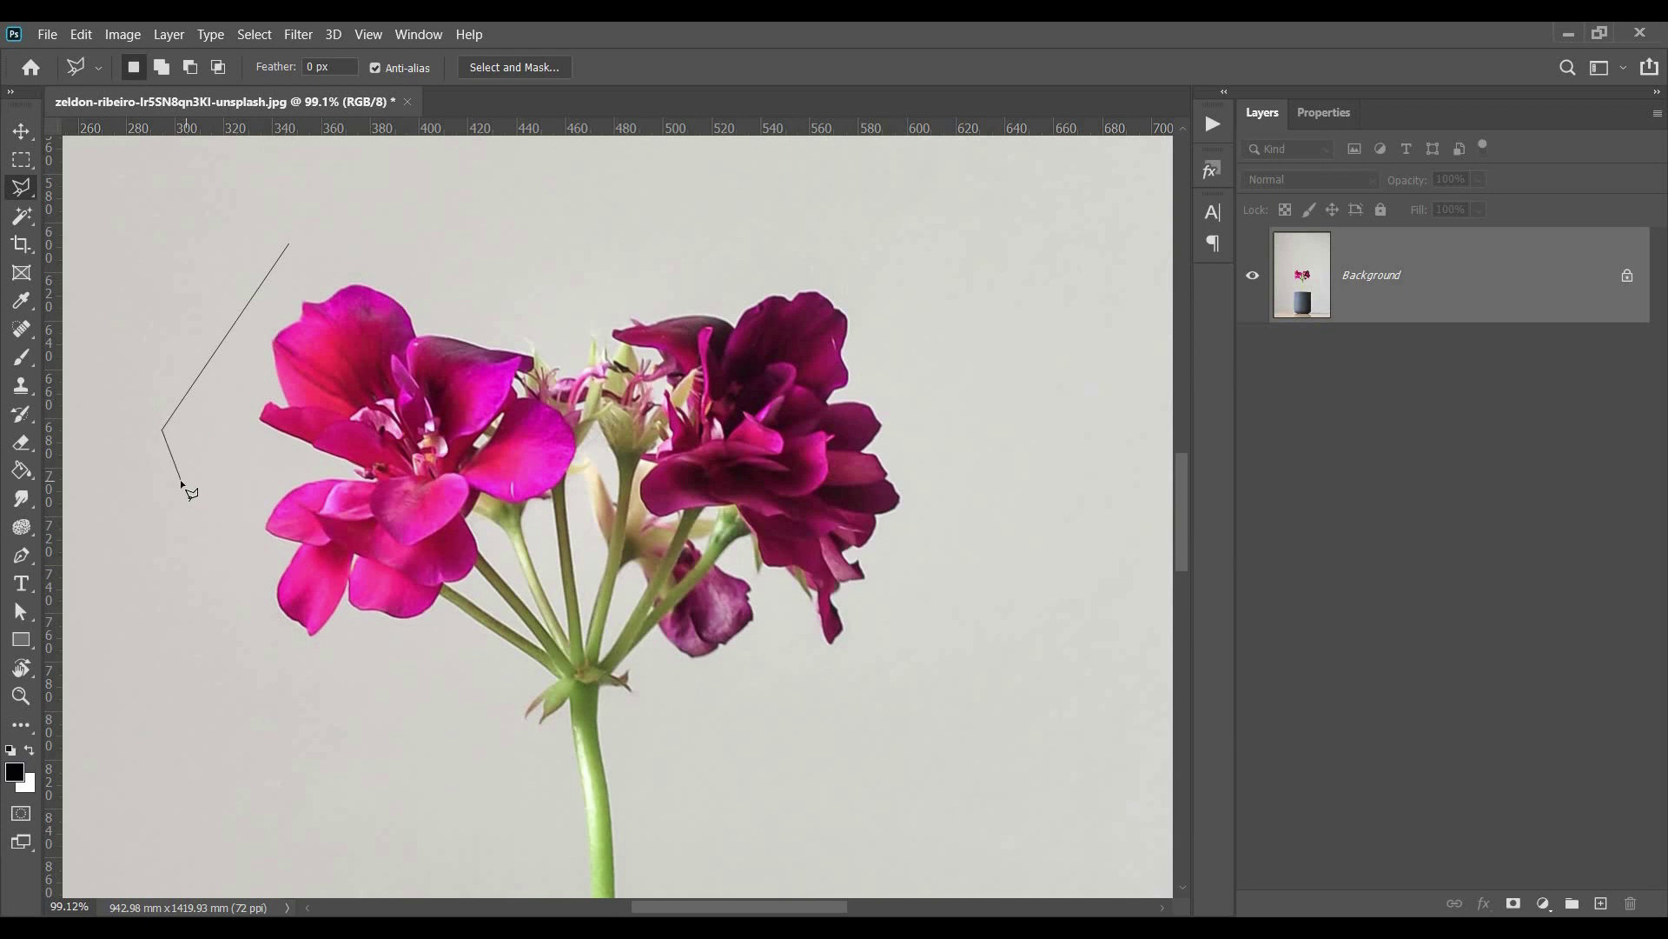
click(252, 725)
click(439, 818)
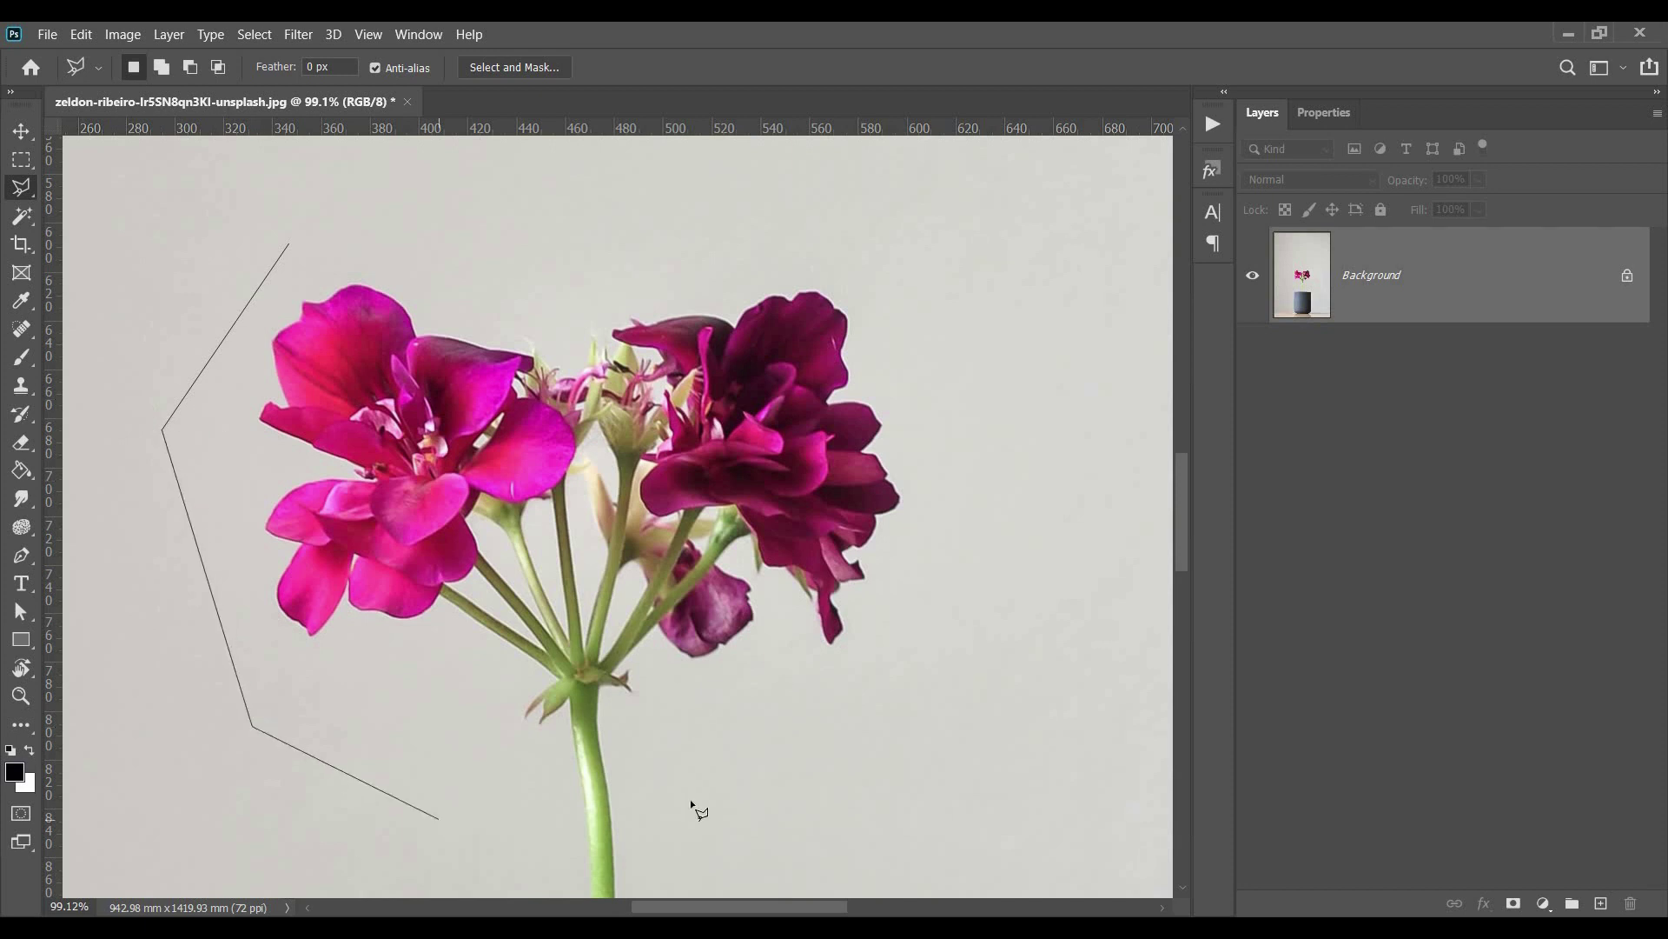
click(1042, 524)
click(1002, 291)
click(865, 186)
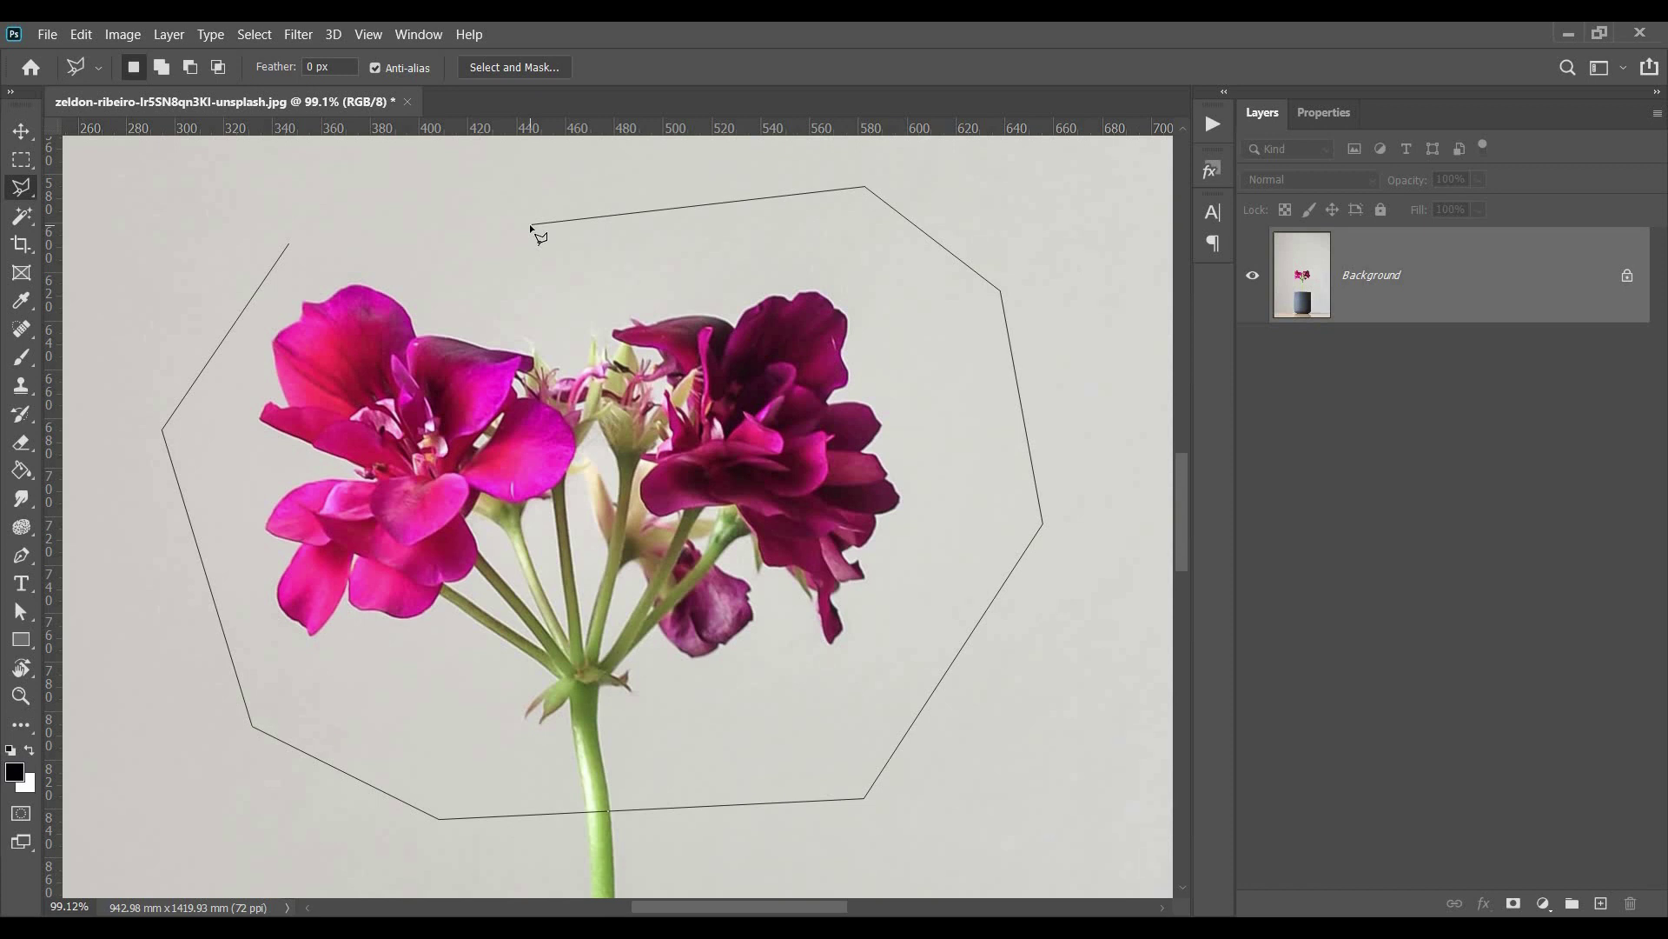
click(530, 224)
double_click(443, 227)
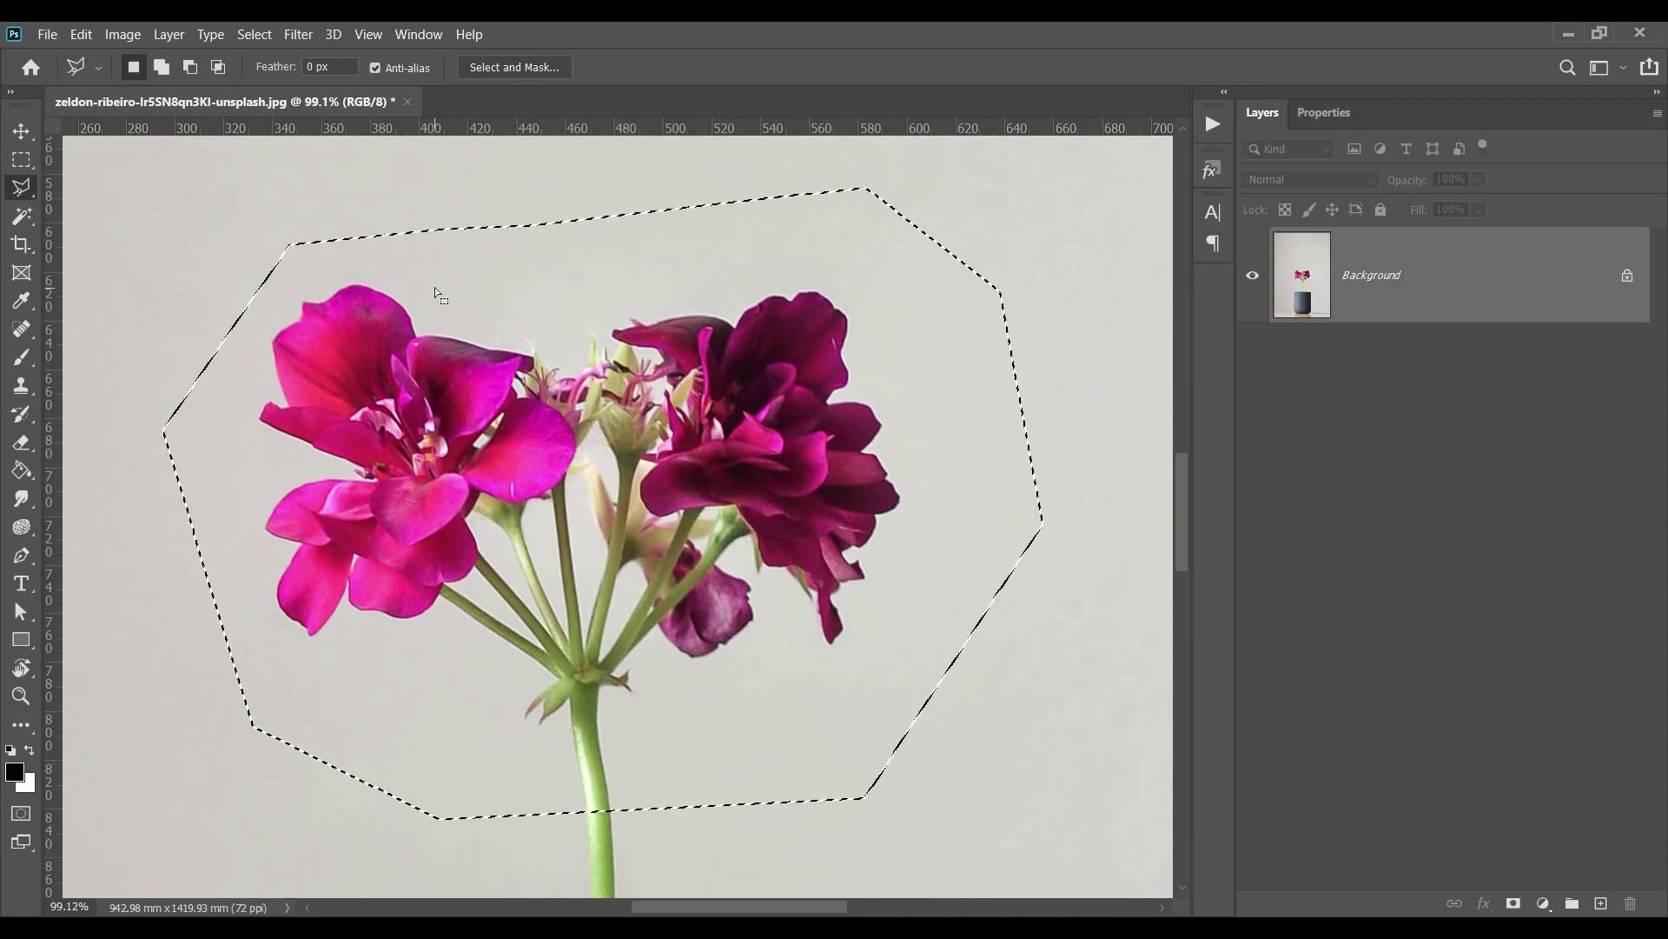
Step: Clear the current selection and outline the left bloom with a new five-cornered Polygonal Lasso selection
click(255, 34)
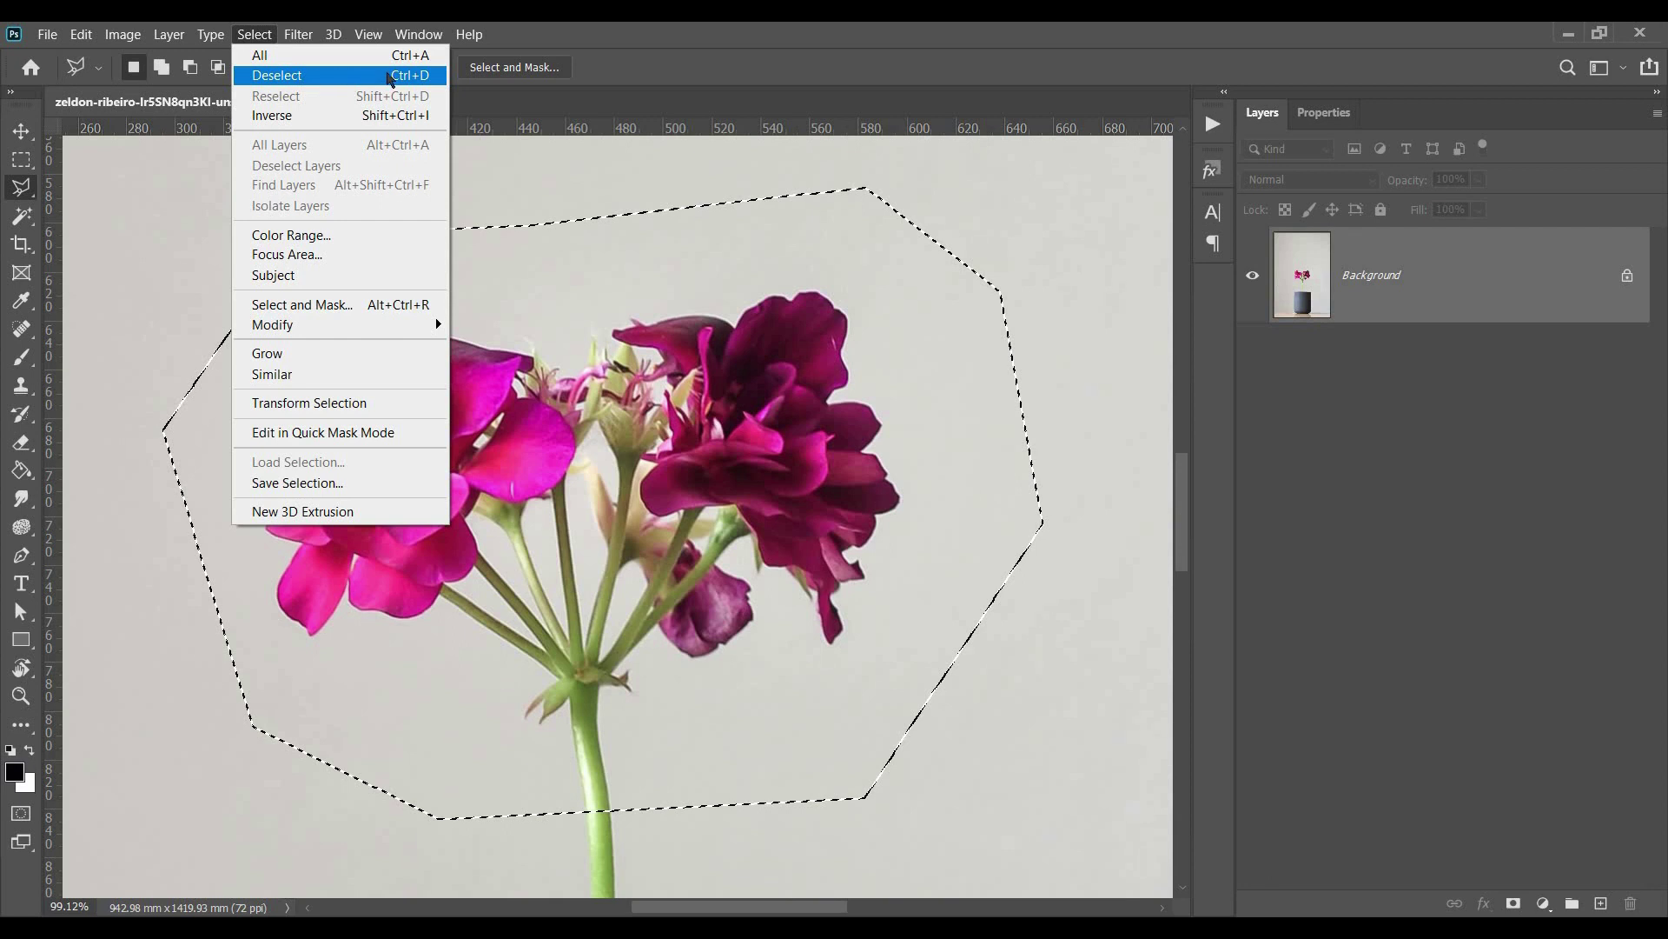
click(330, 80)
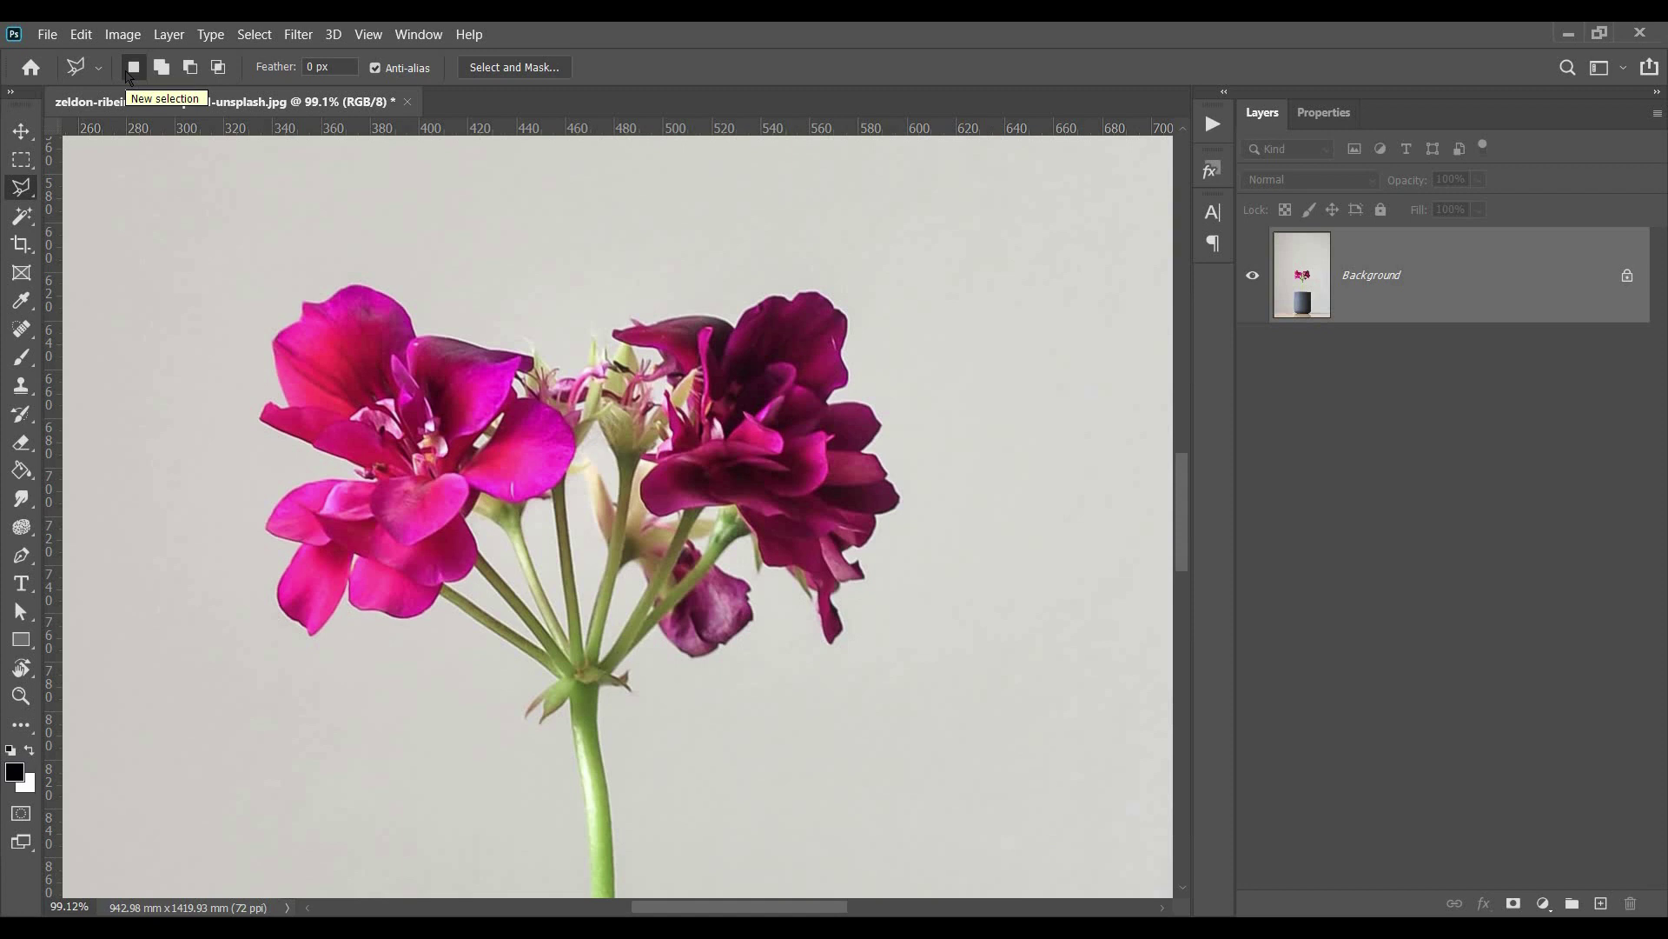
click(268, 226)
click(146, 613)
click(317, 719)
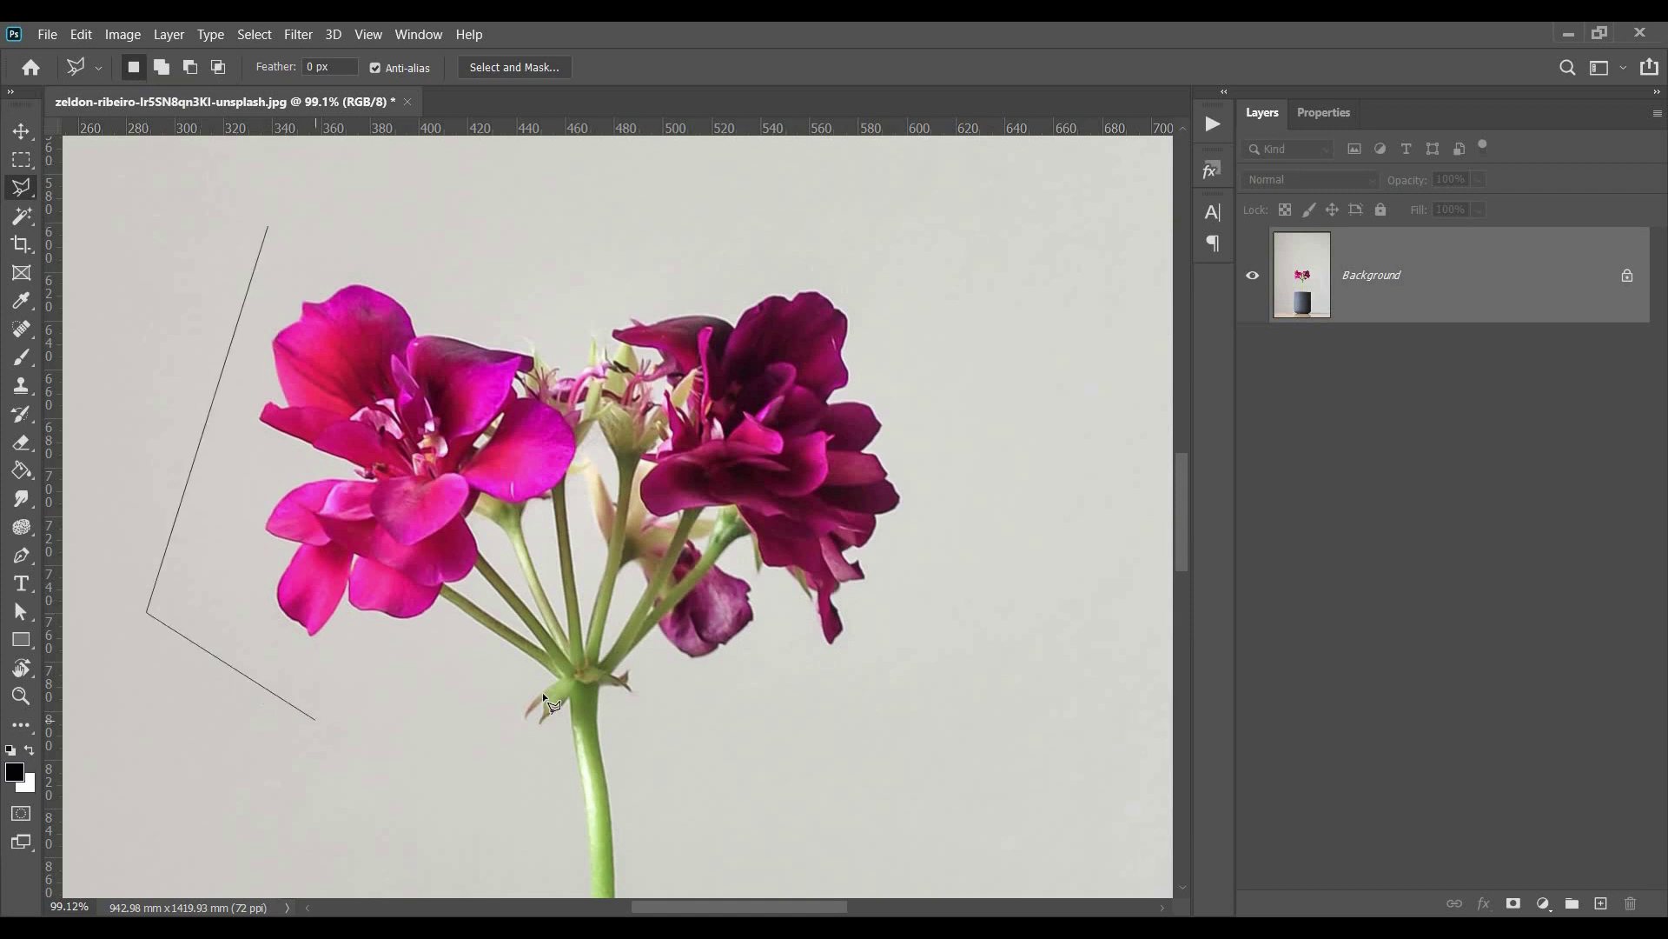
click(544, 691)
click(630, 236)
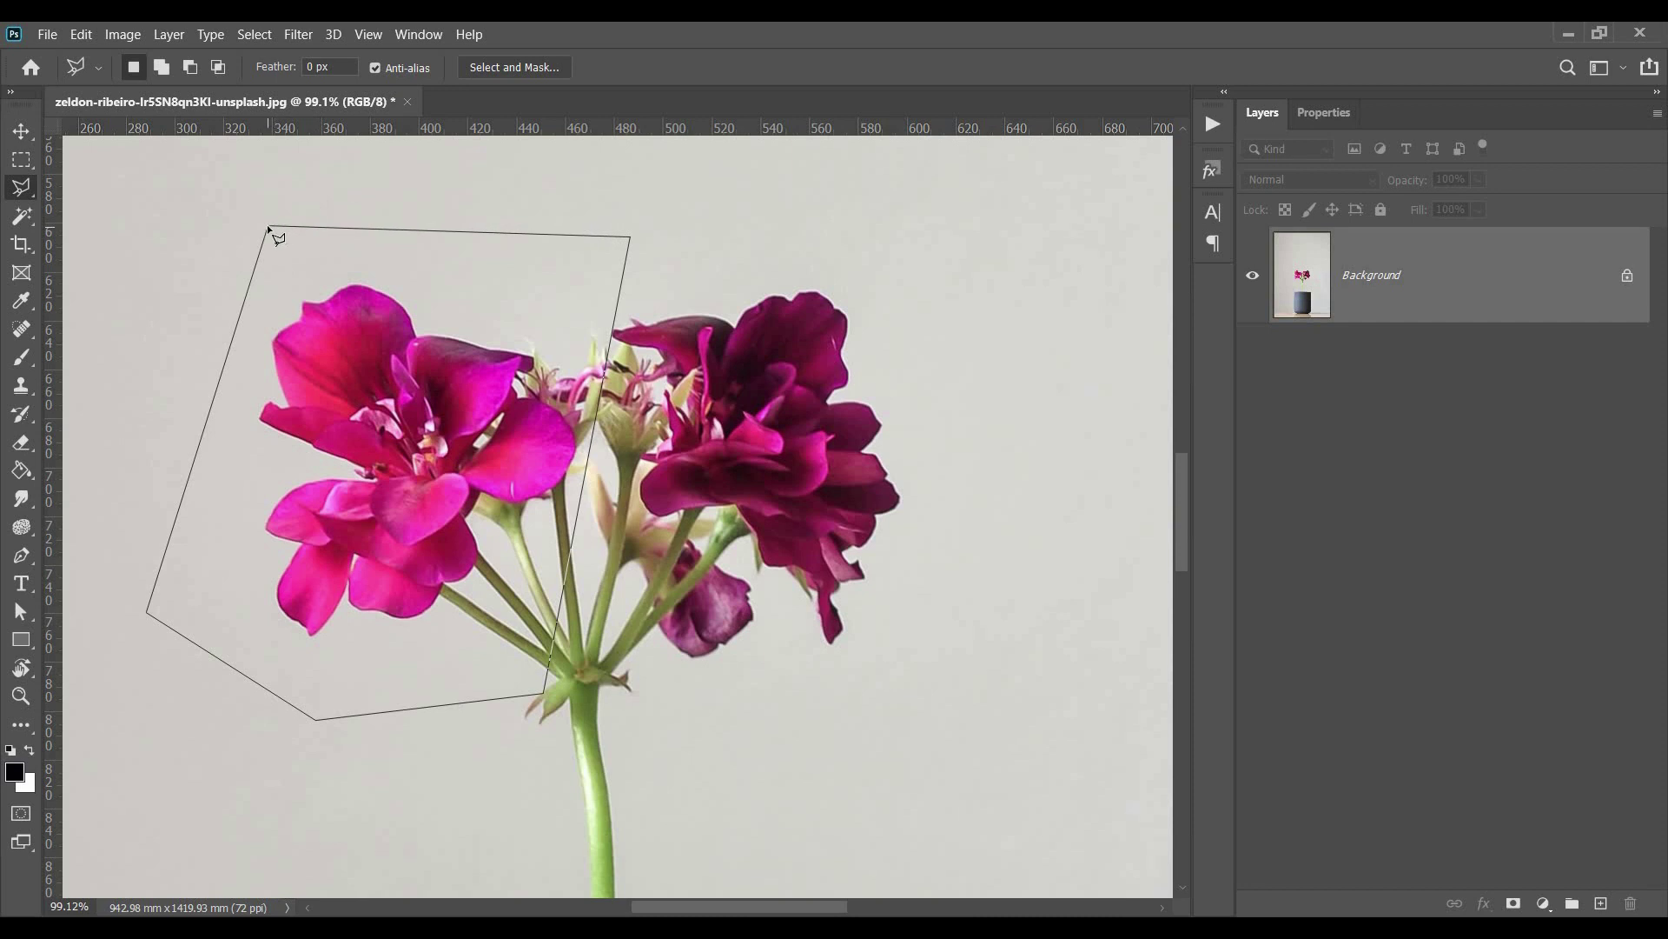
click(268, 227)
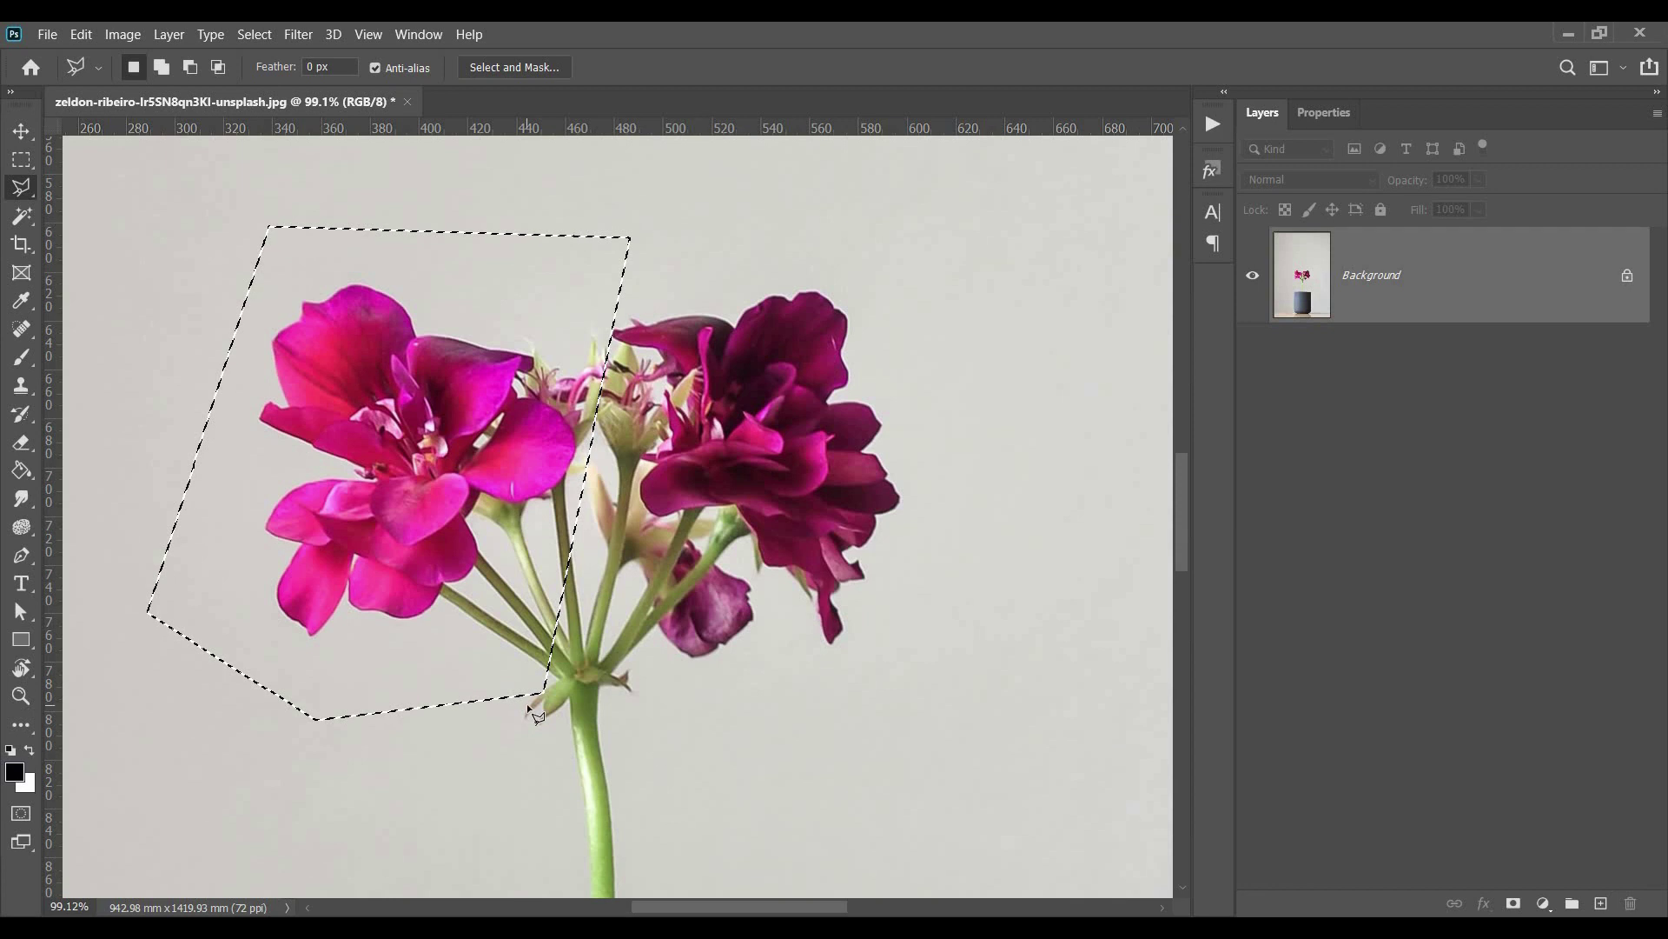
click(564, 701)
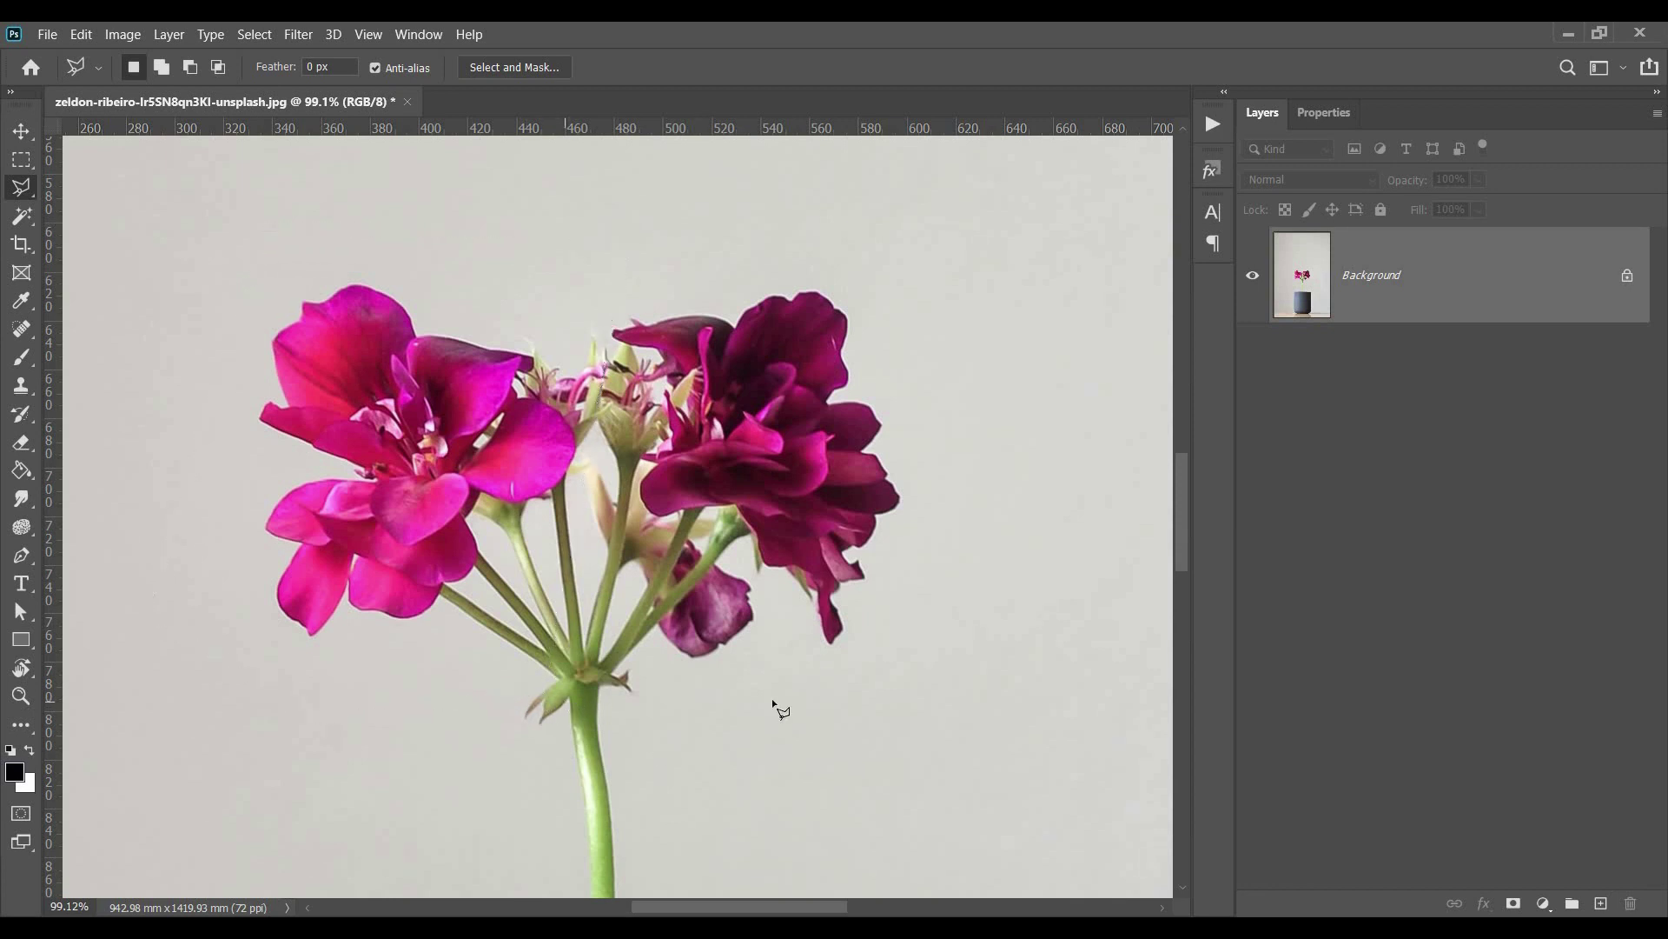
click(785, 697)
click(1093, 620)
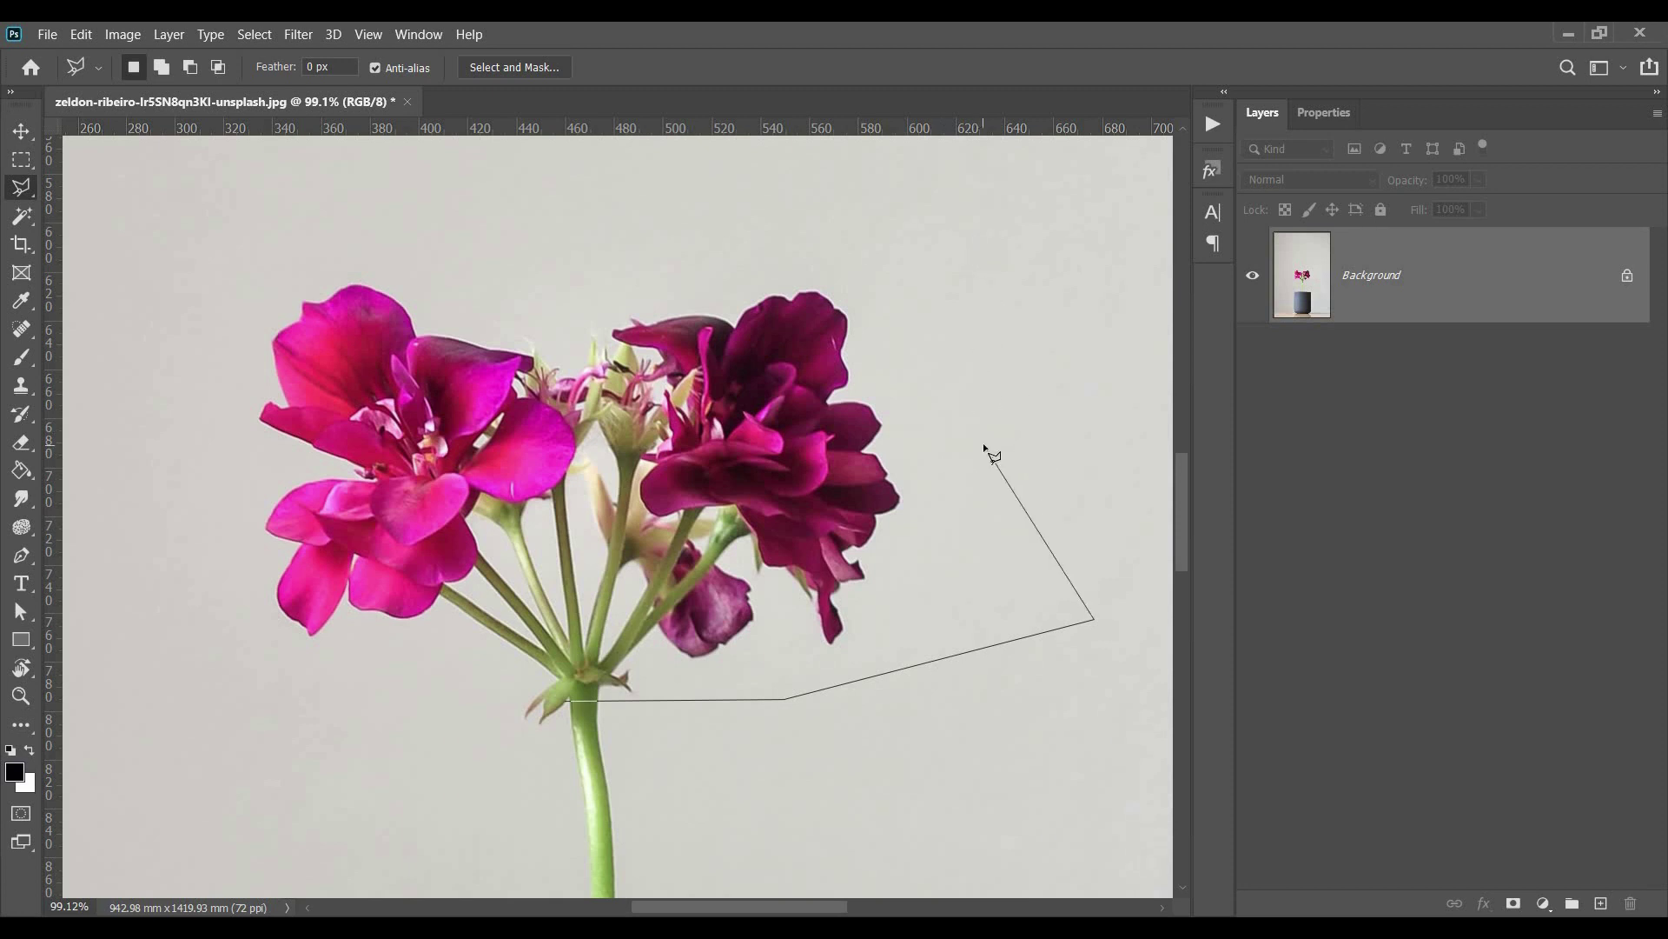
key(Escape)
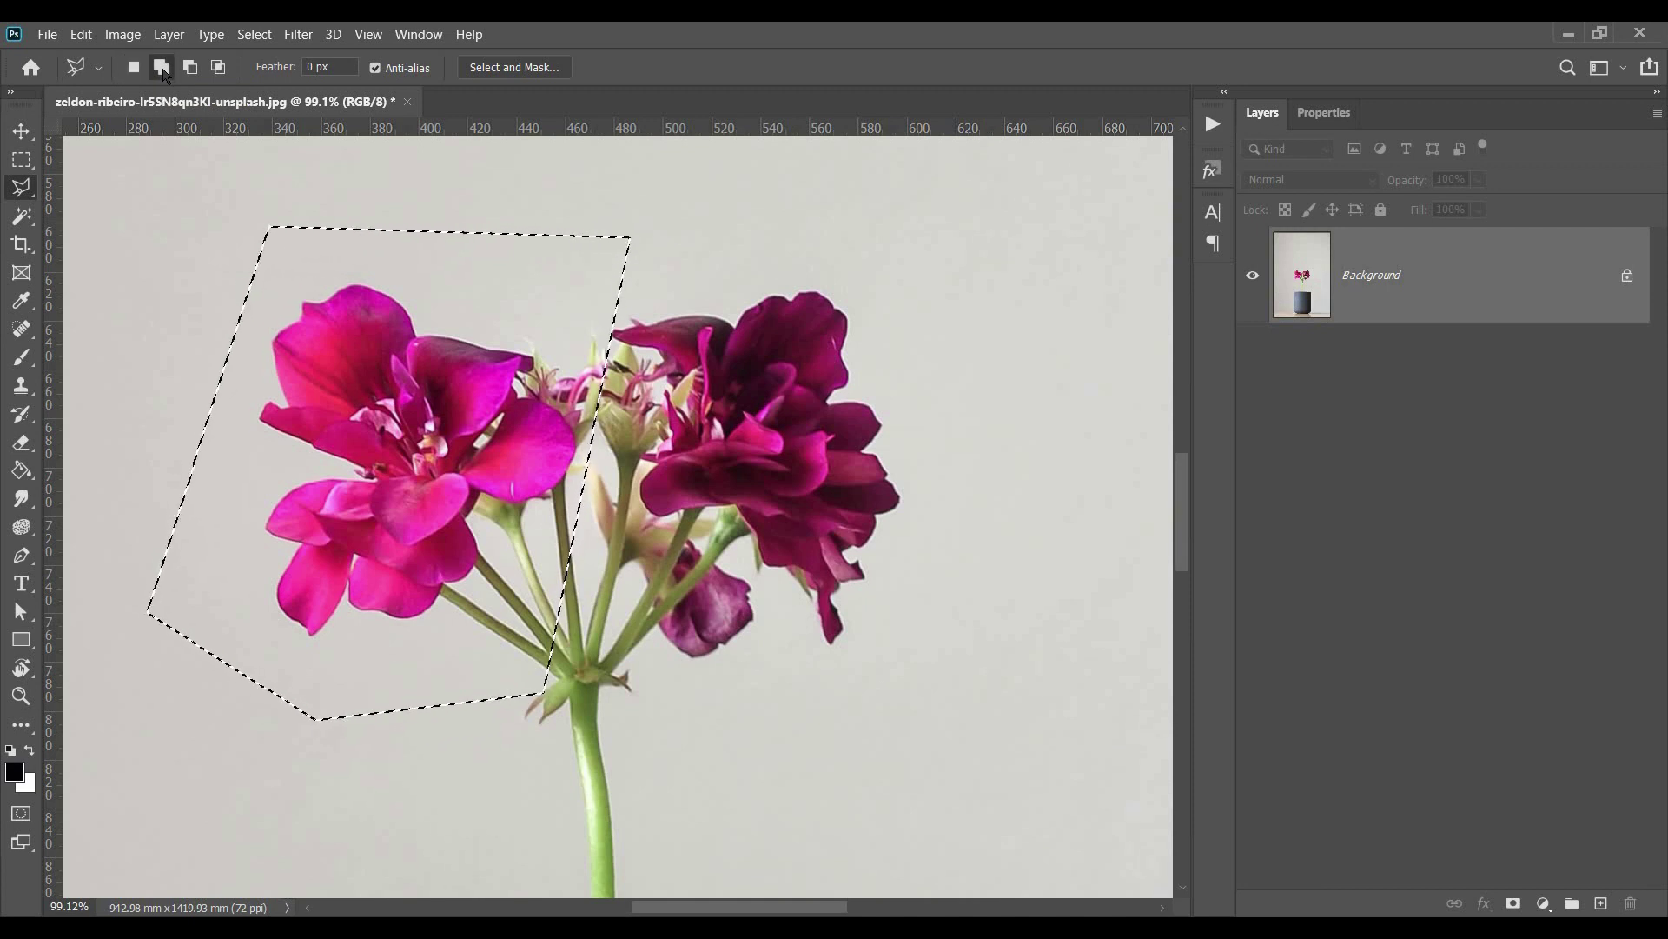
Step: Extend the selection over the right bloom with an overlapping polygon in Add to selection mode
click(161, 69)
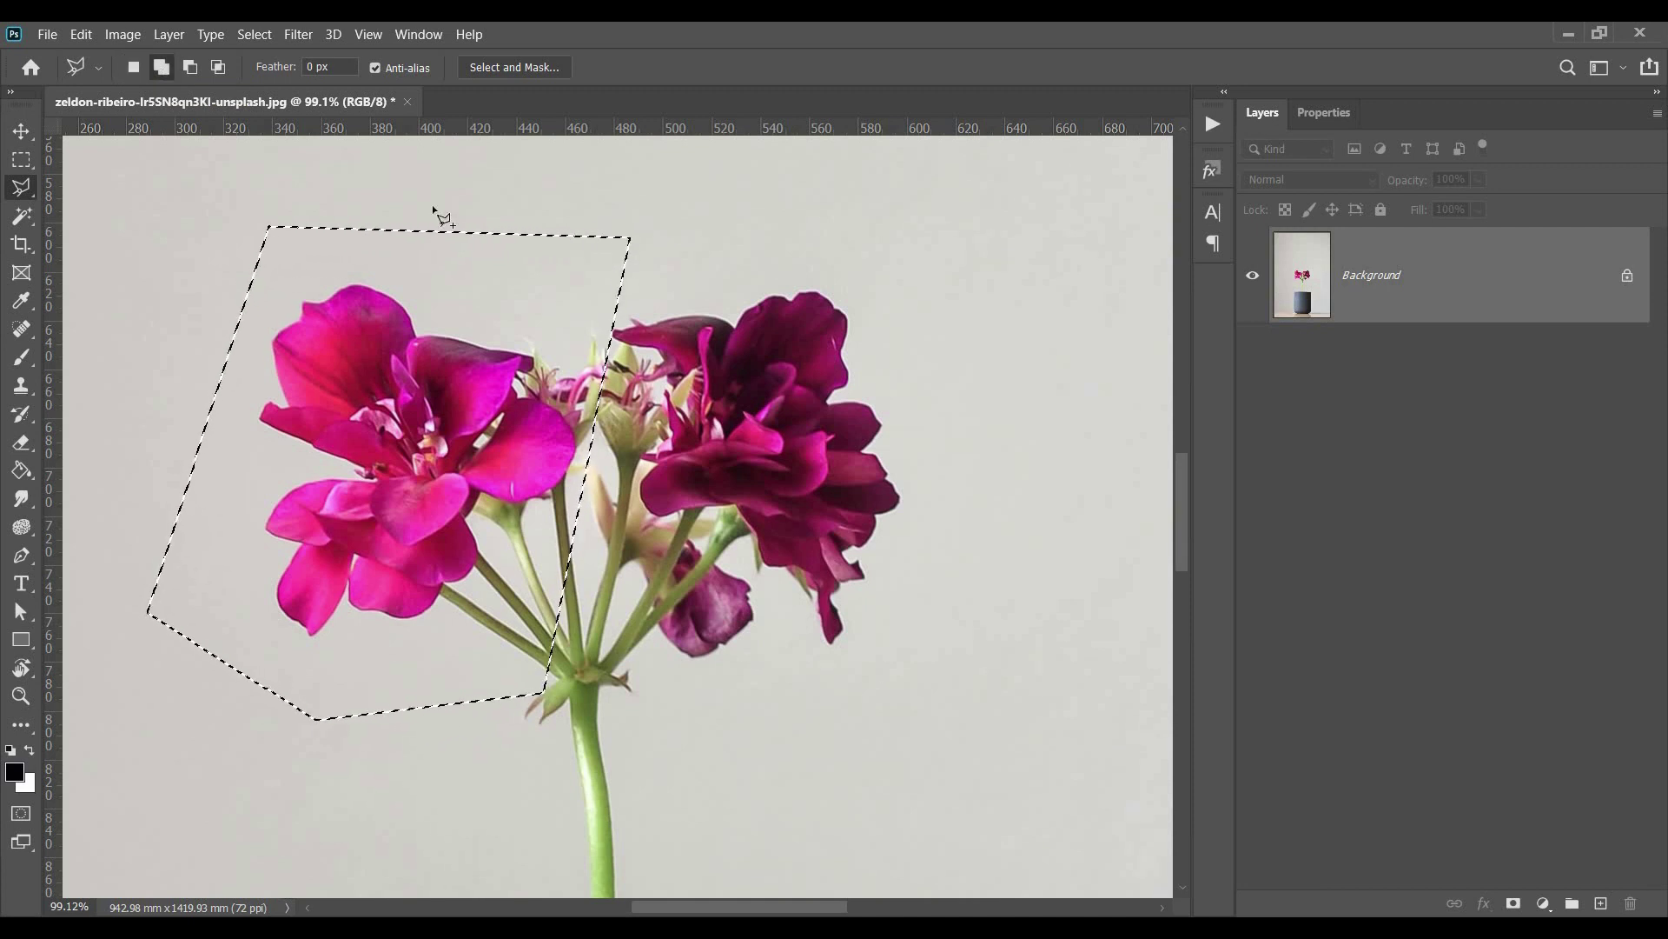
click(627, 240)
click(995, 221)
click(962, 676)
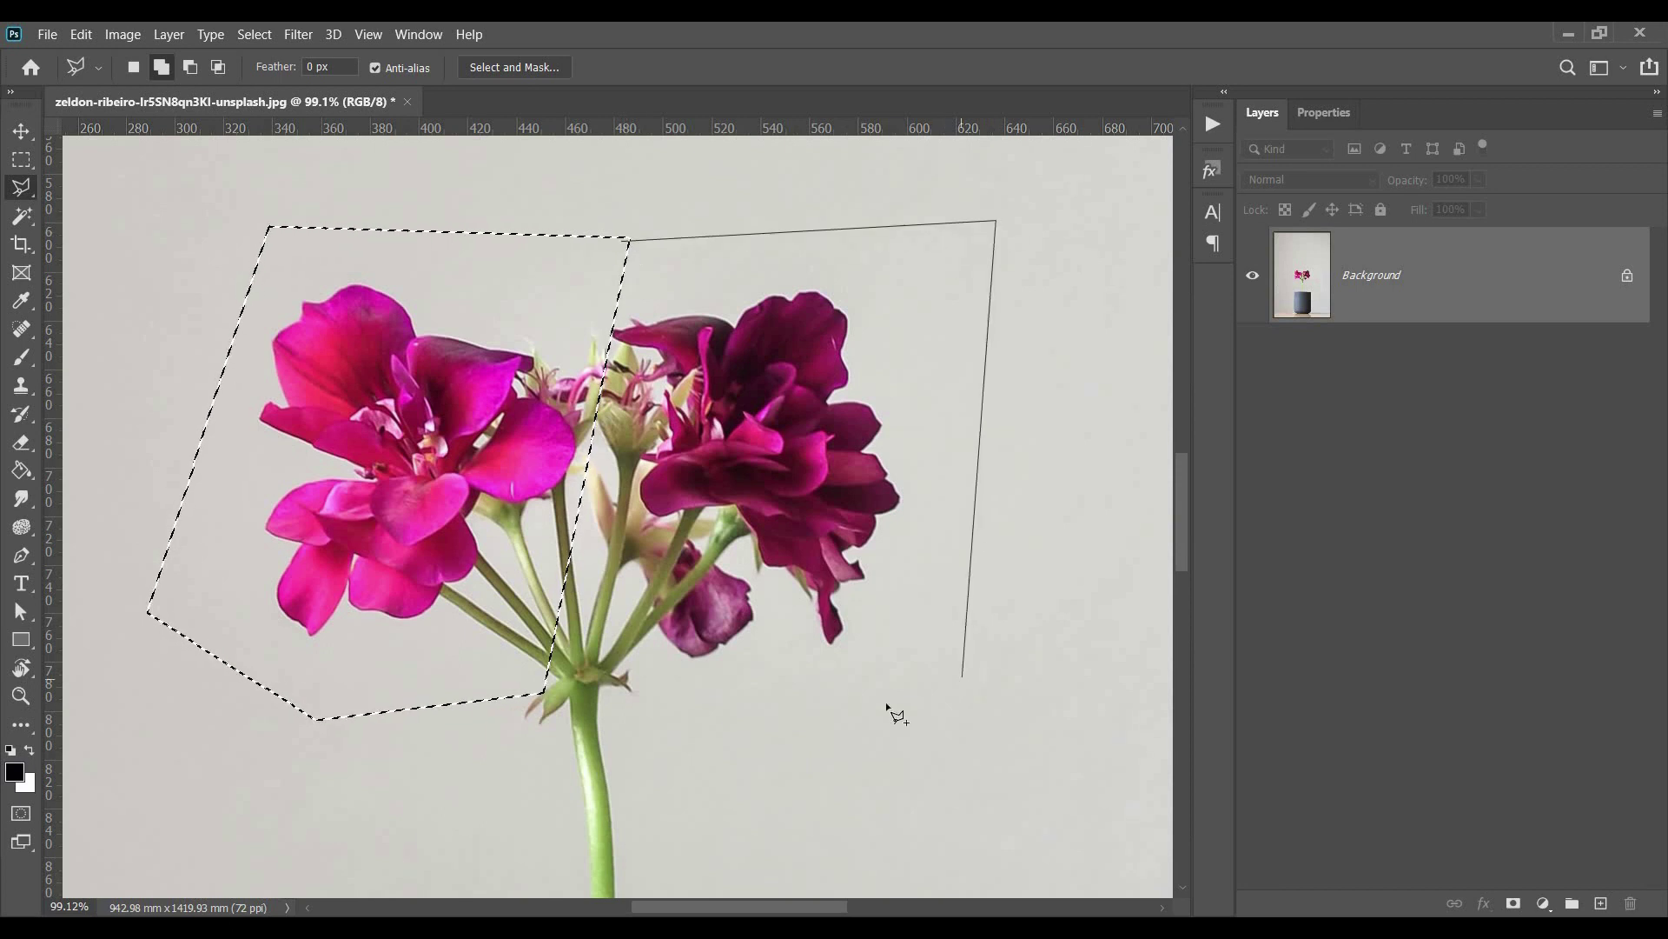
click(566, 760)
click(444, 671)
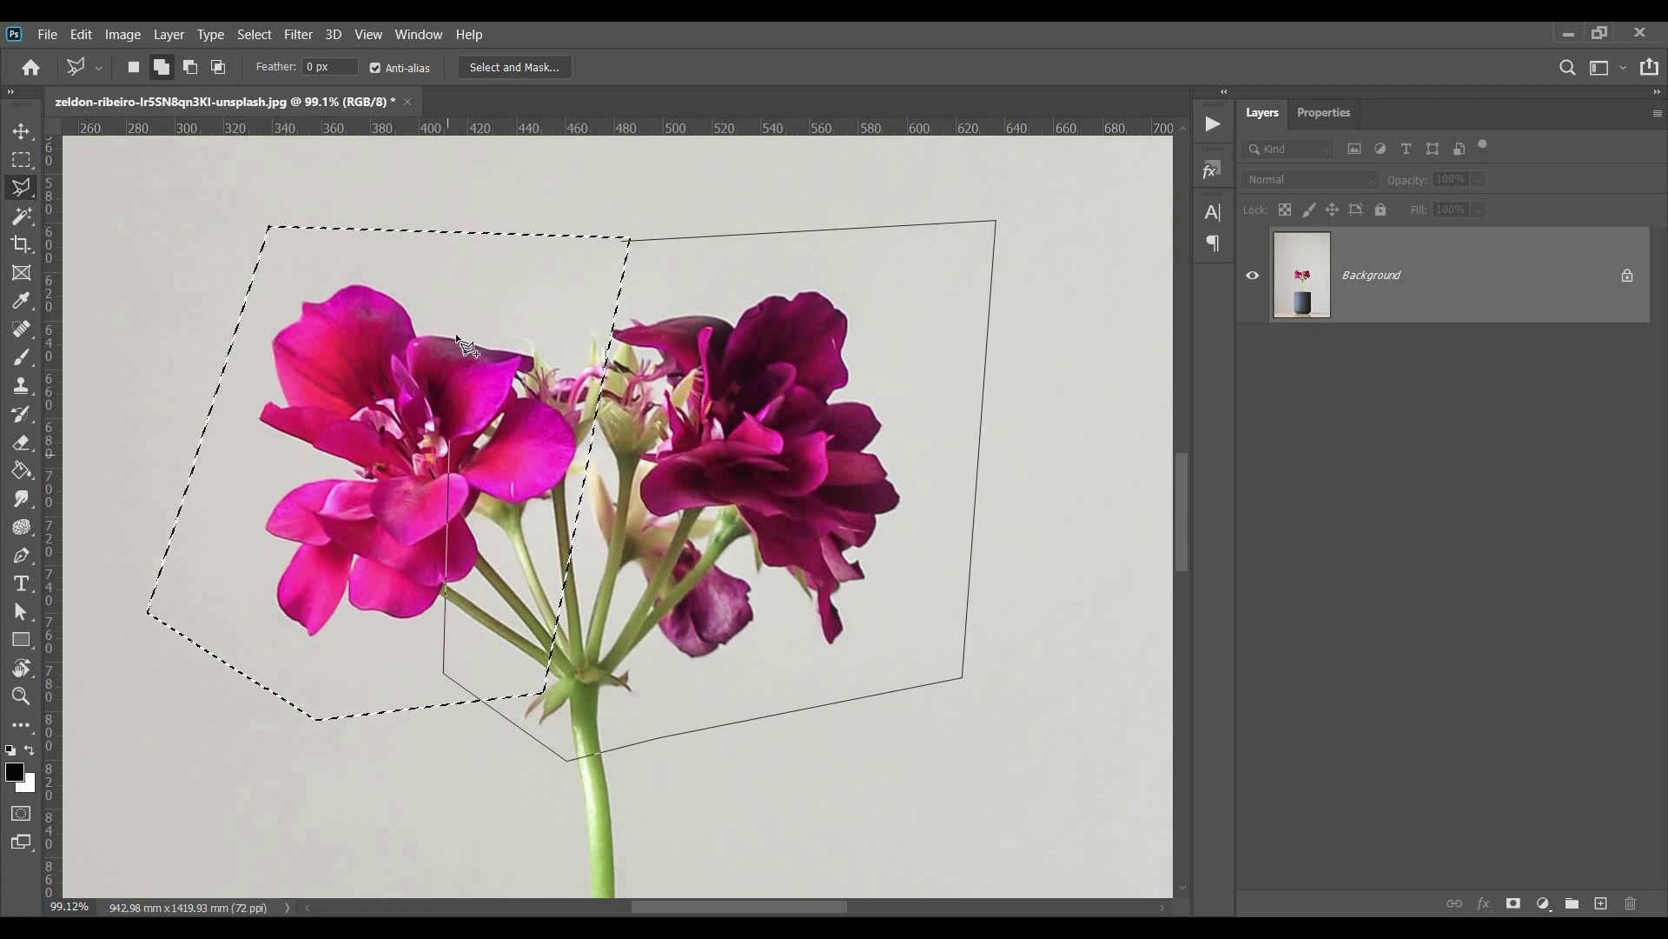
double_click(398, 555)
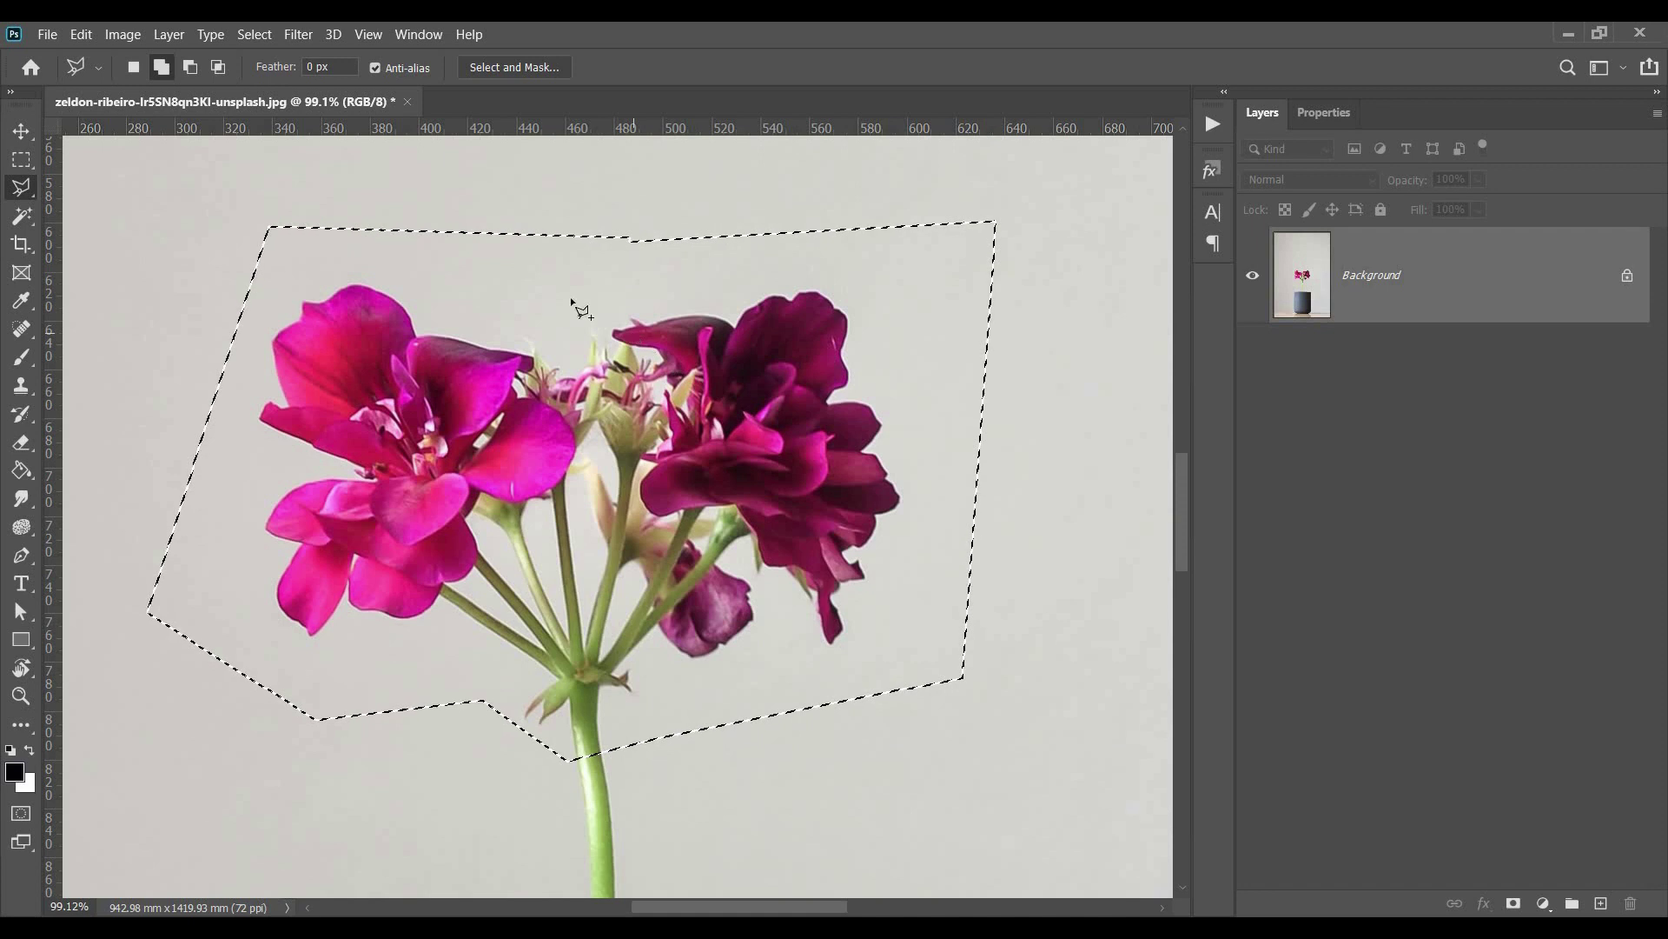
Step: Subtract the right bloom from the selection with a four-cornered polygon that cuts down between the two blooms
click(195, 75)
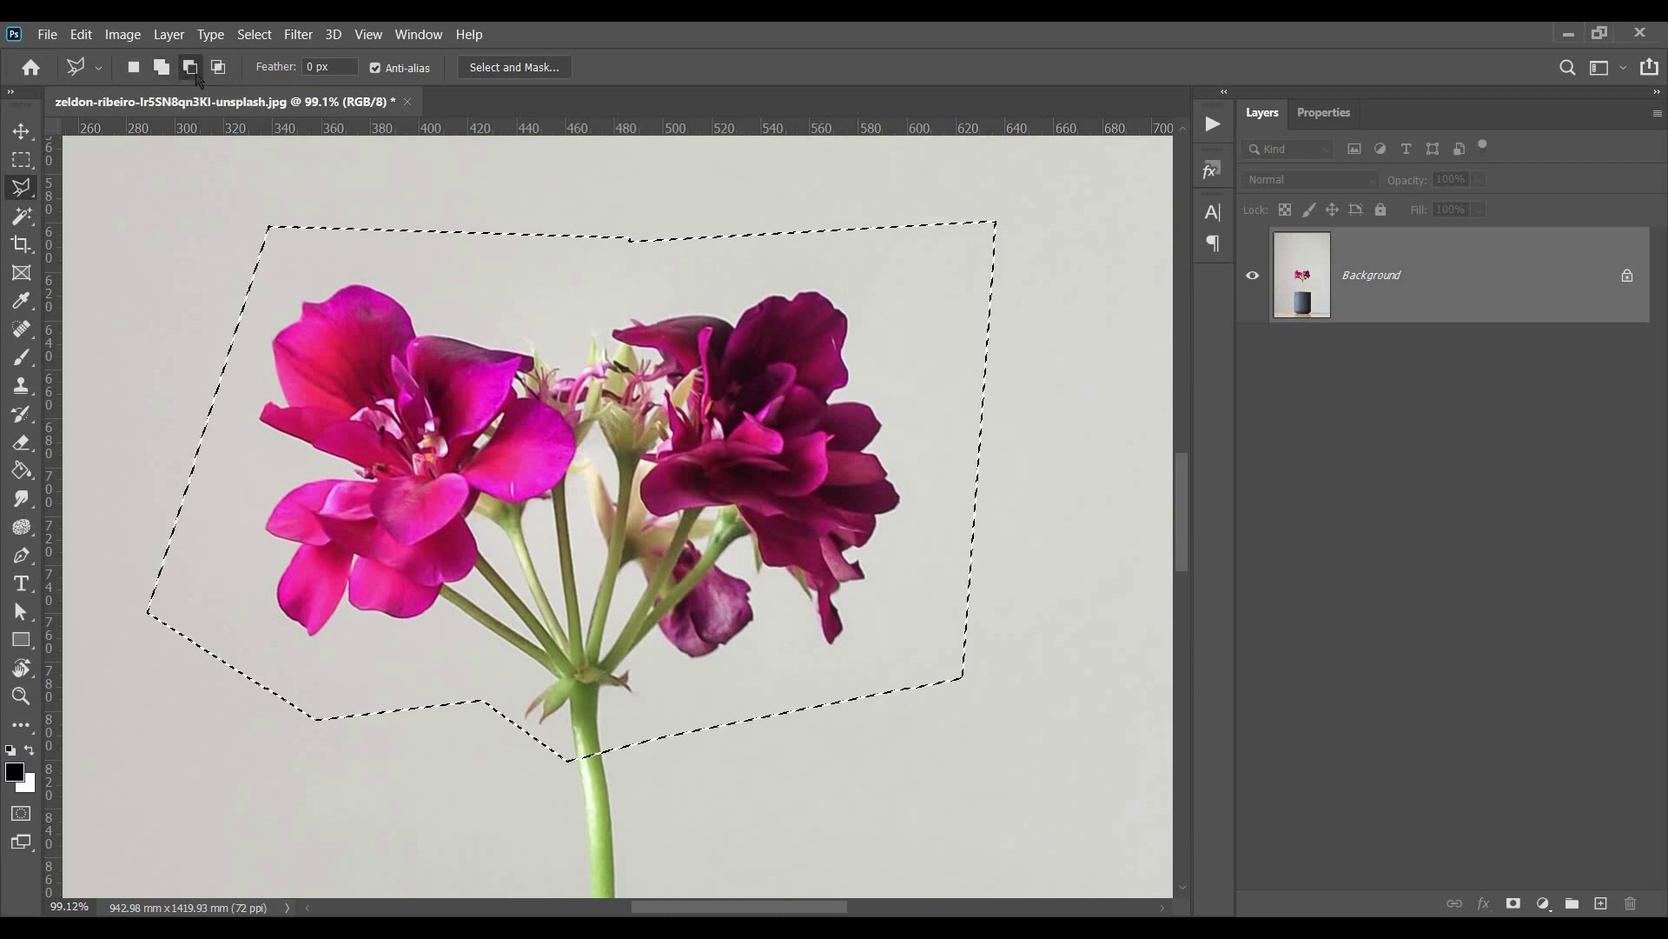
click(603, 211)
click(535, 792)
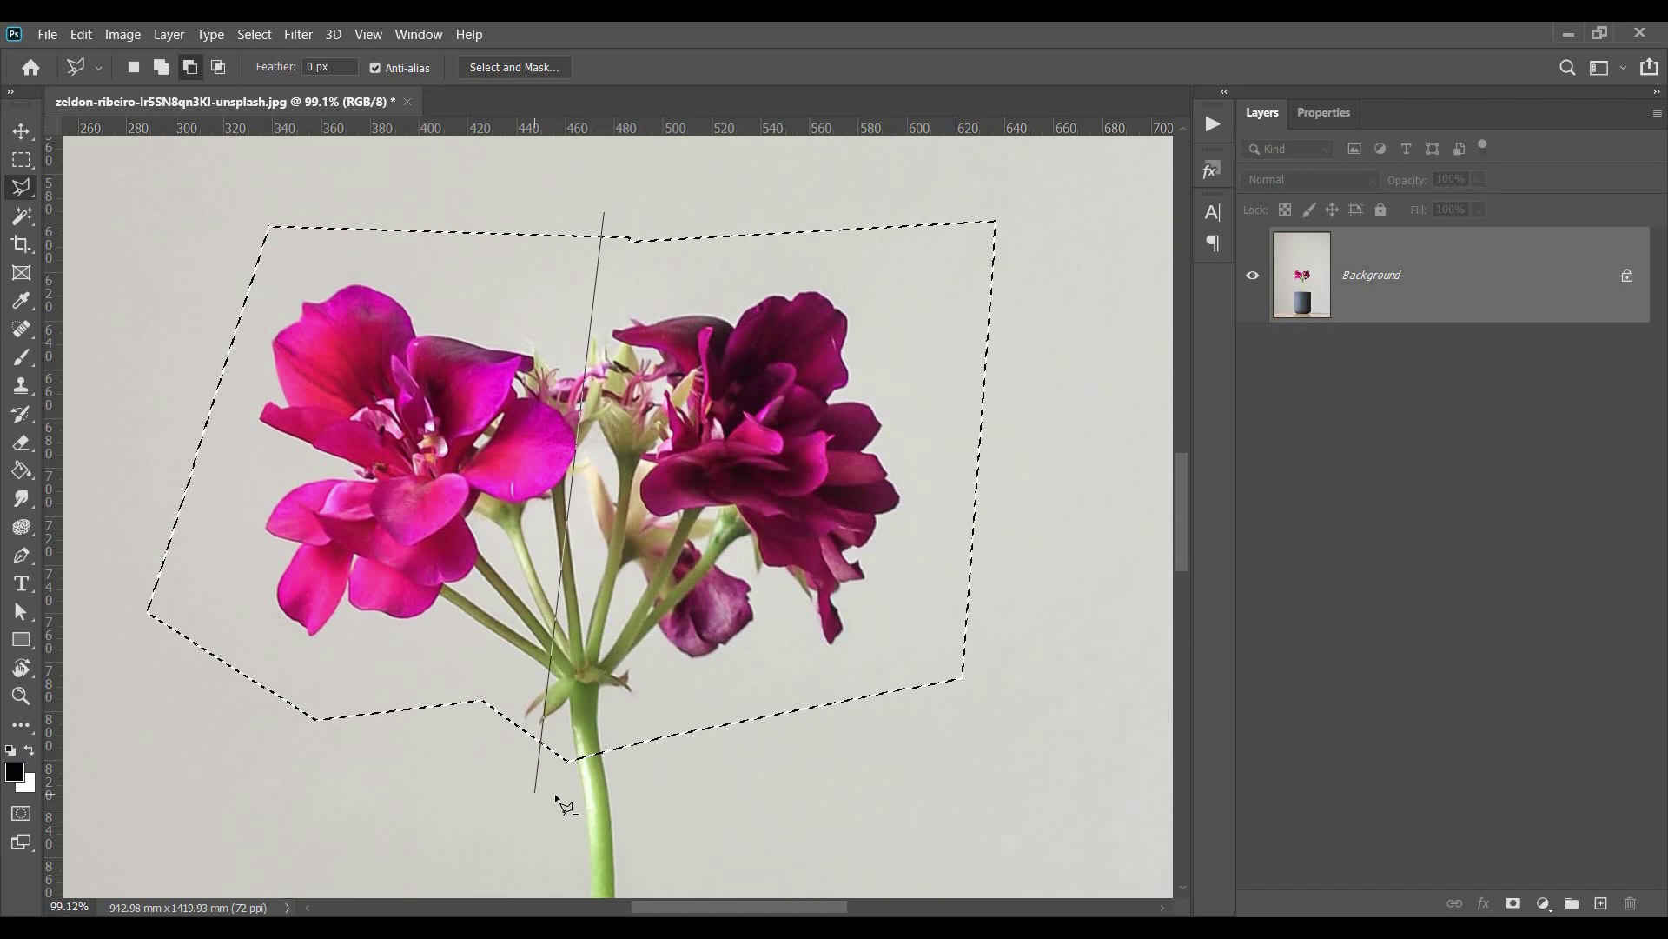
click(1036, 744)
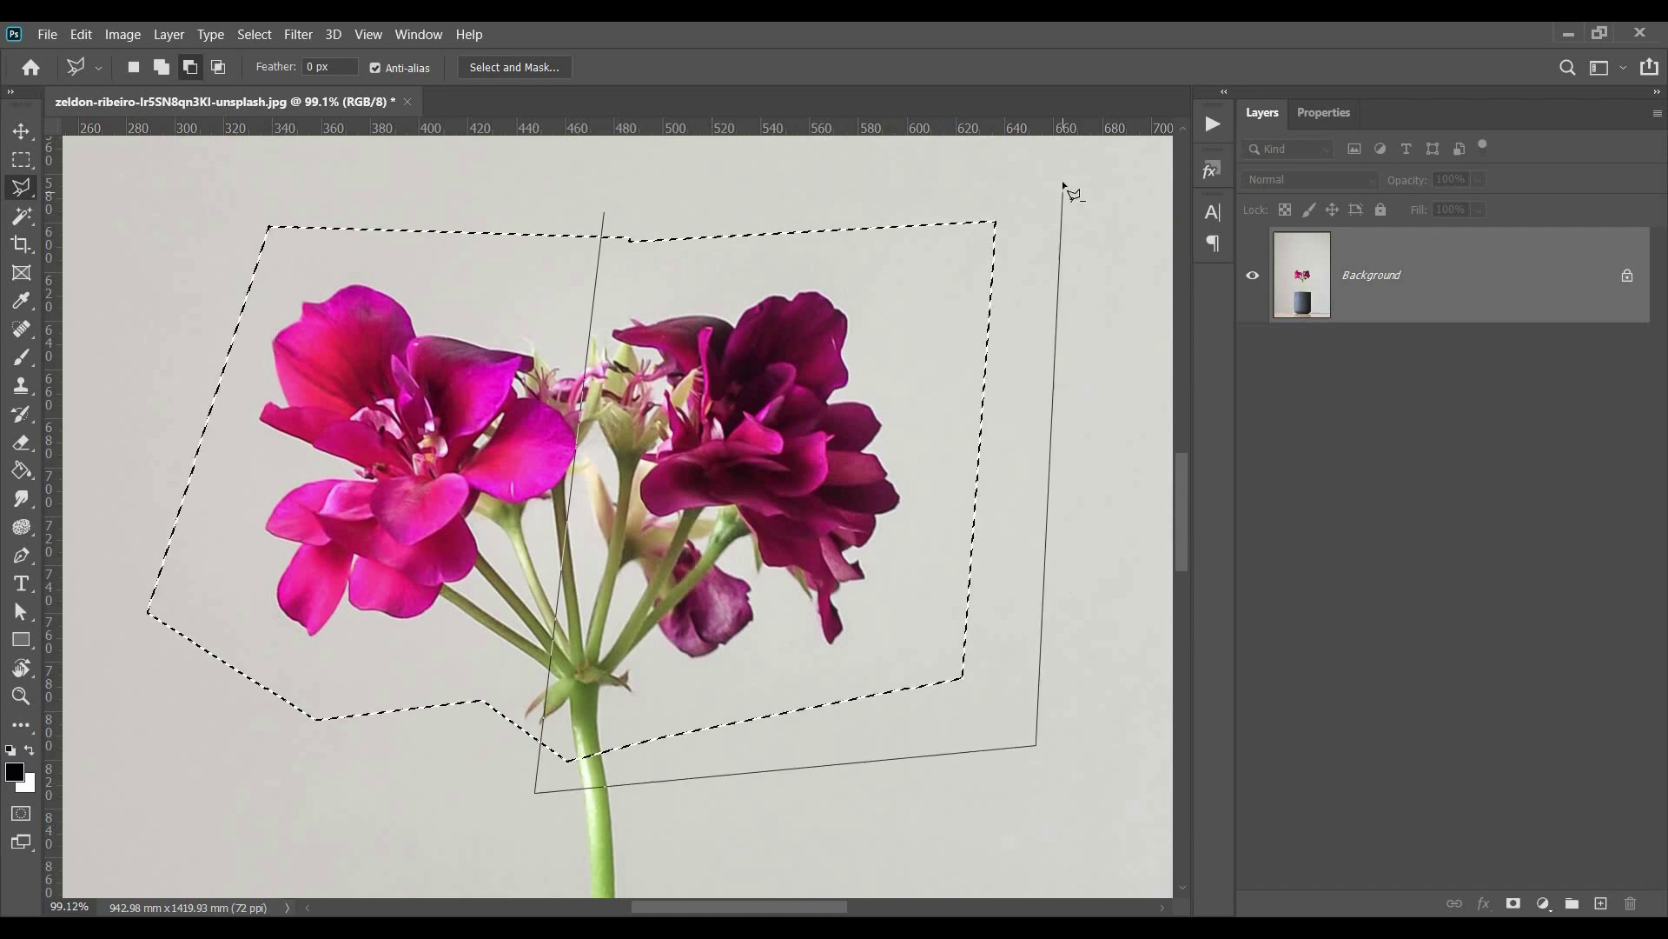
click(1062, 182)
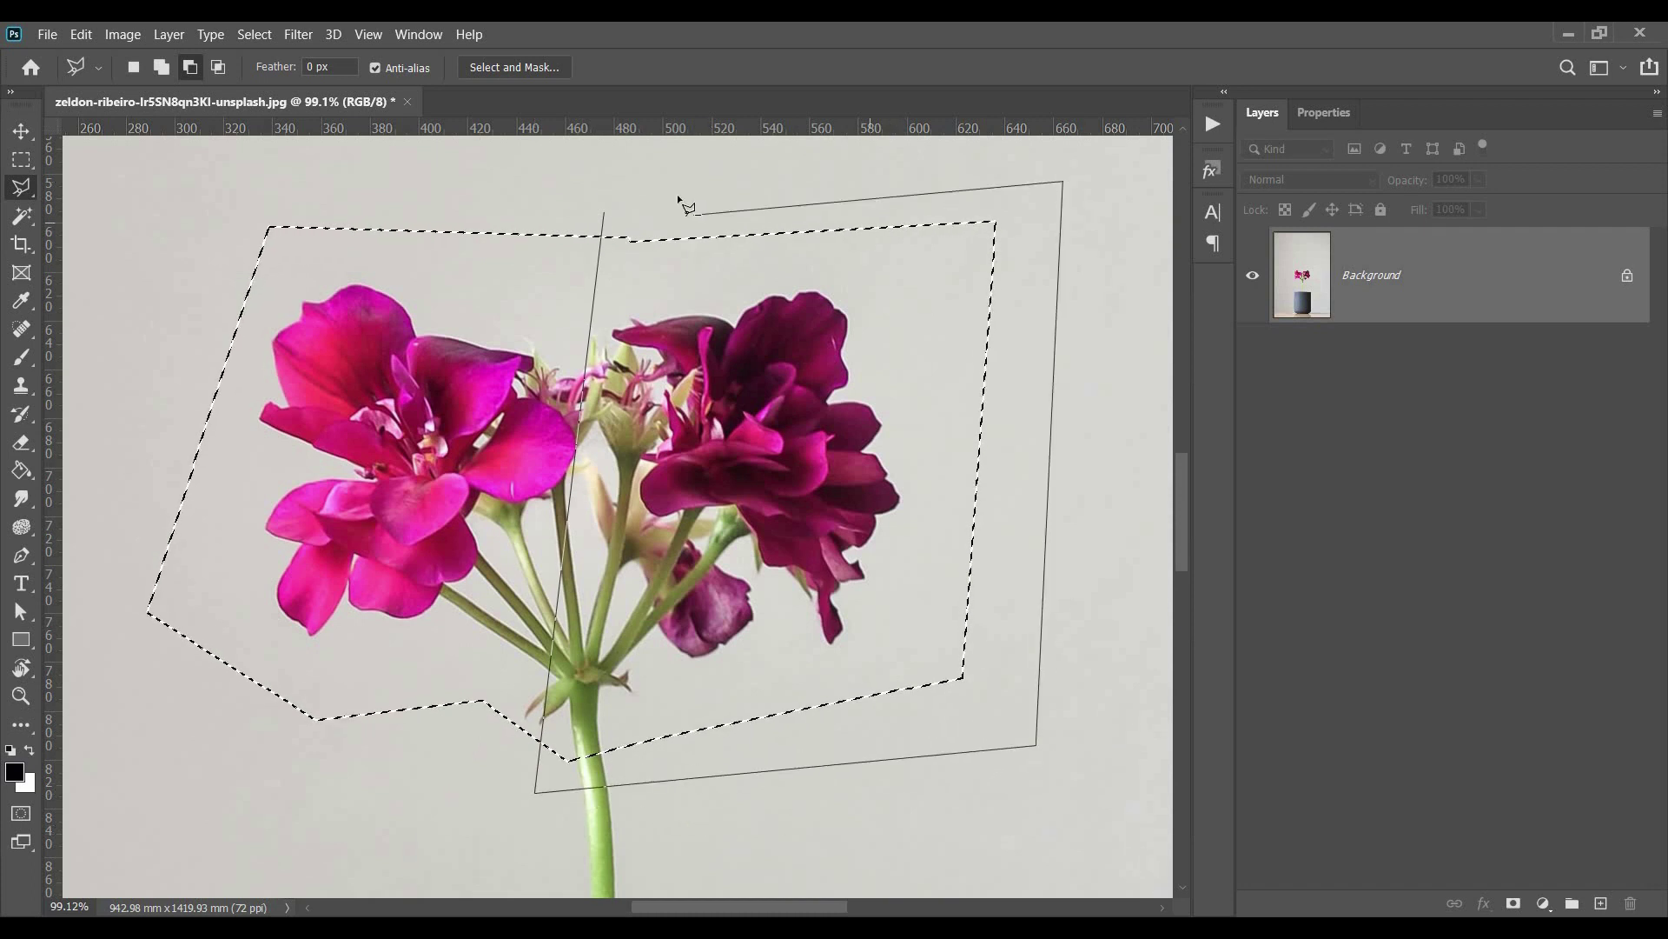
click(603, 214)
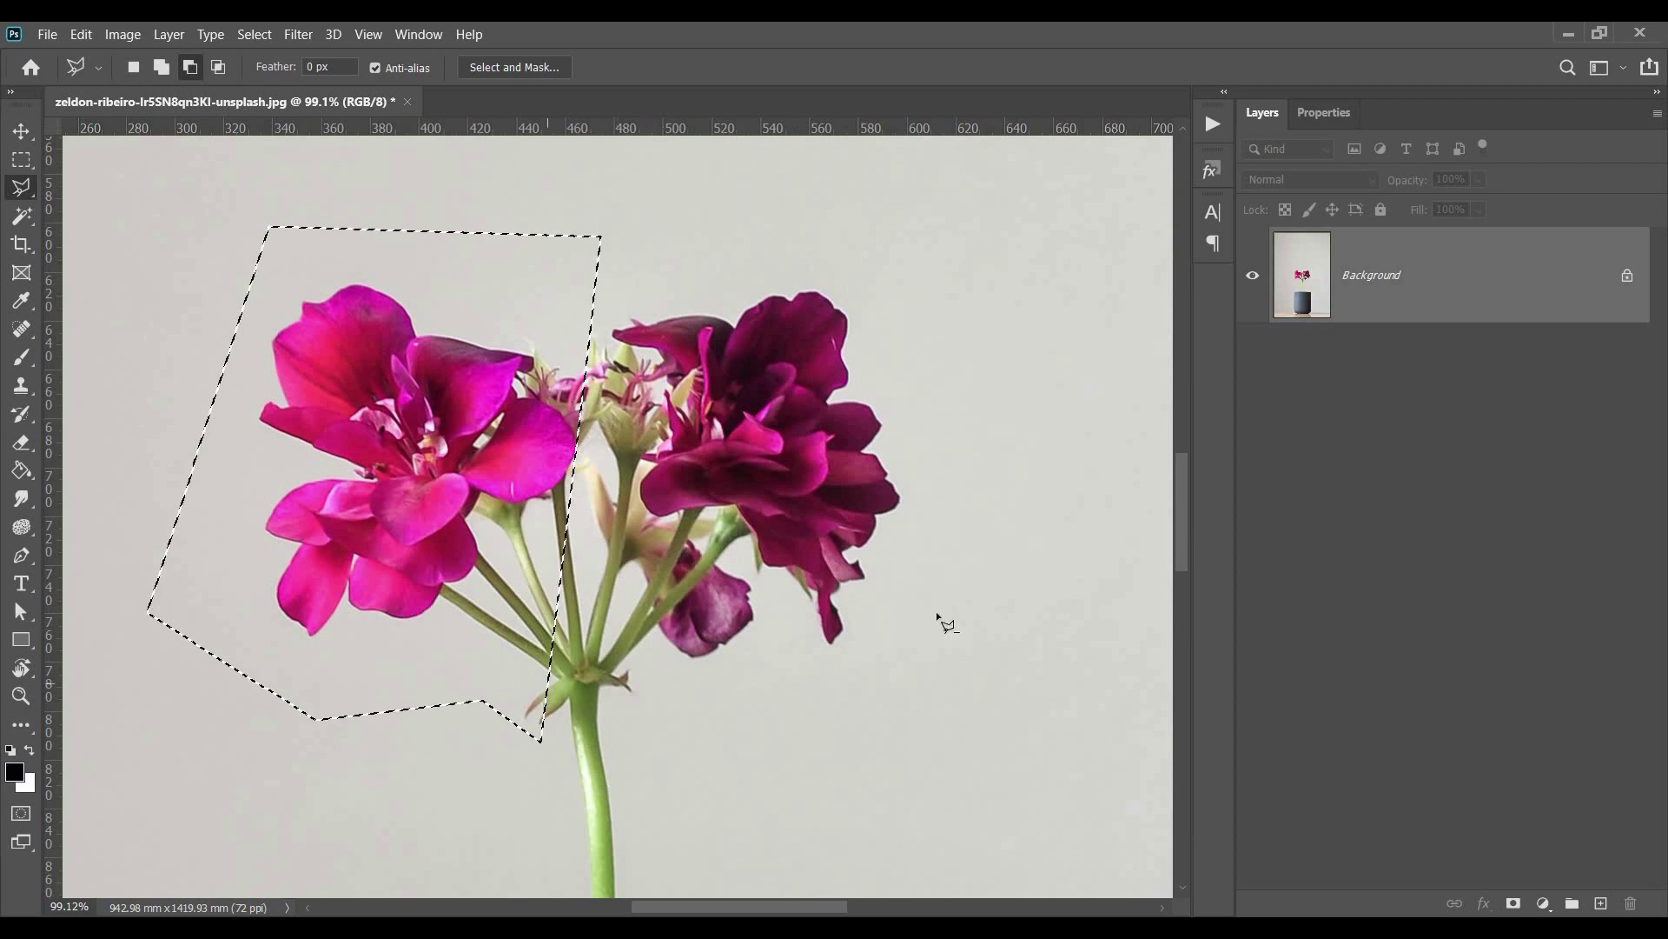
Step: Intersect the selection with a polygon overlapping its upper-right corner, and deselect the resulting area
click(219, 71)
click(318, 188)
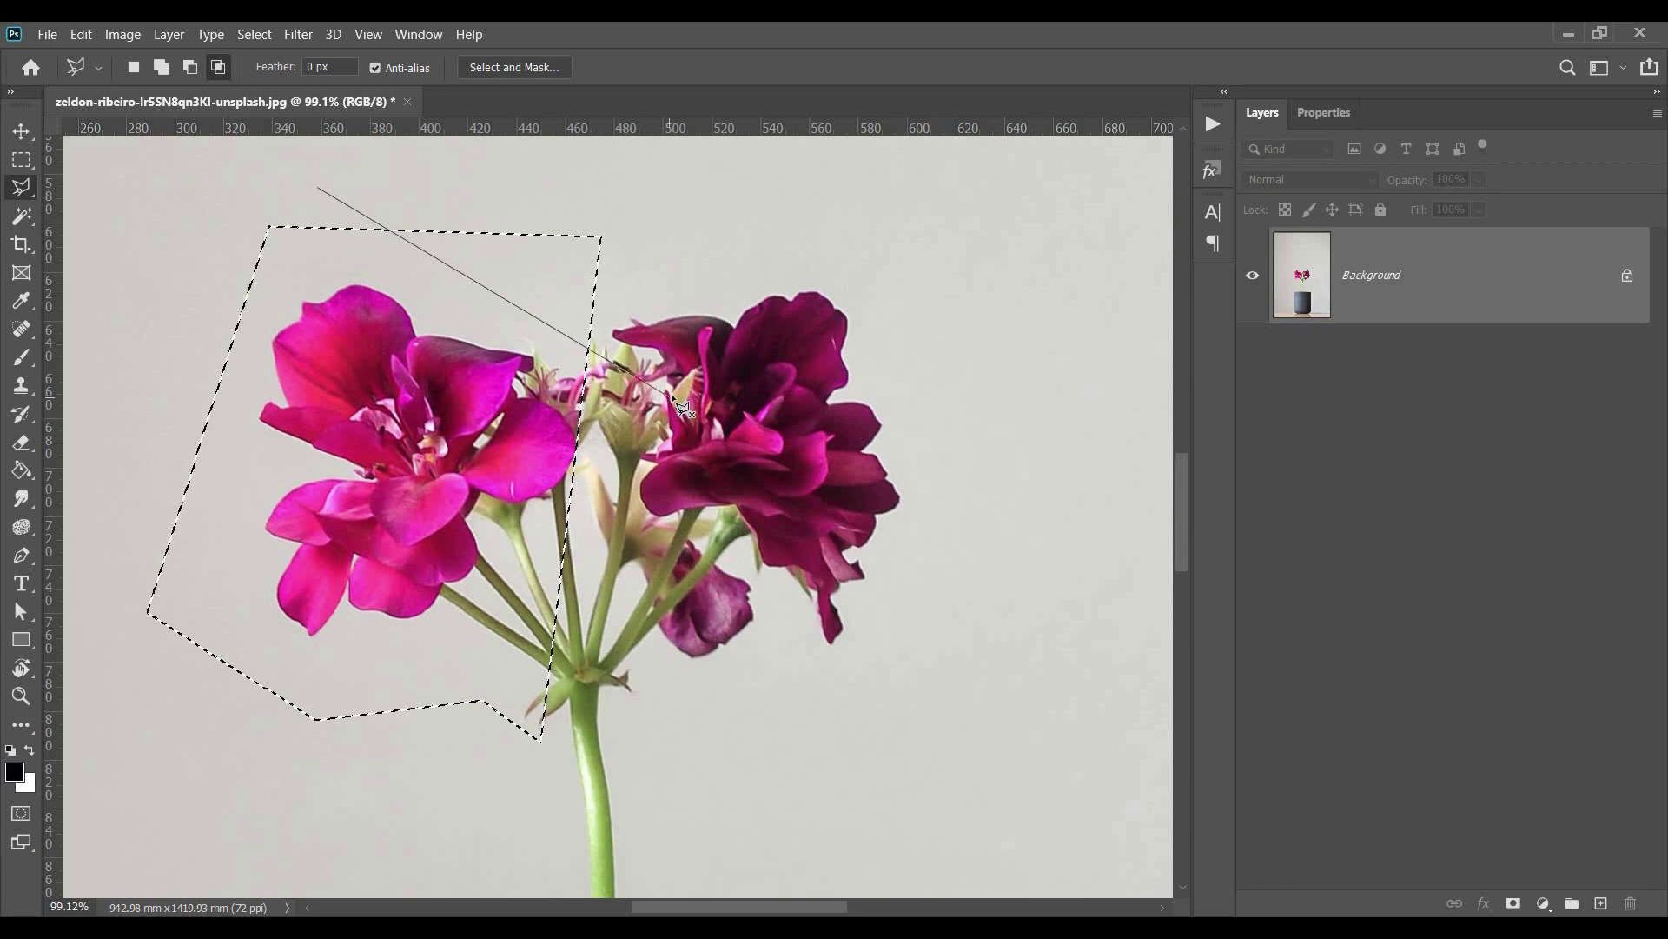
click(671, 395)
click(776, 177)
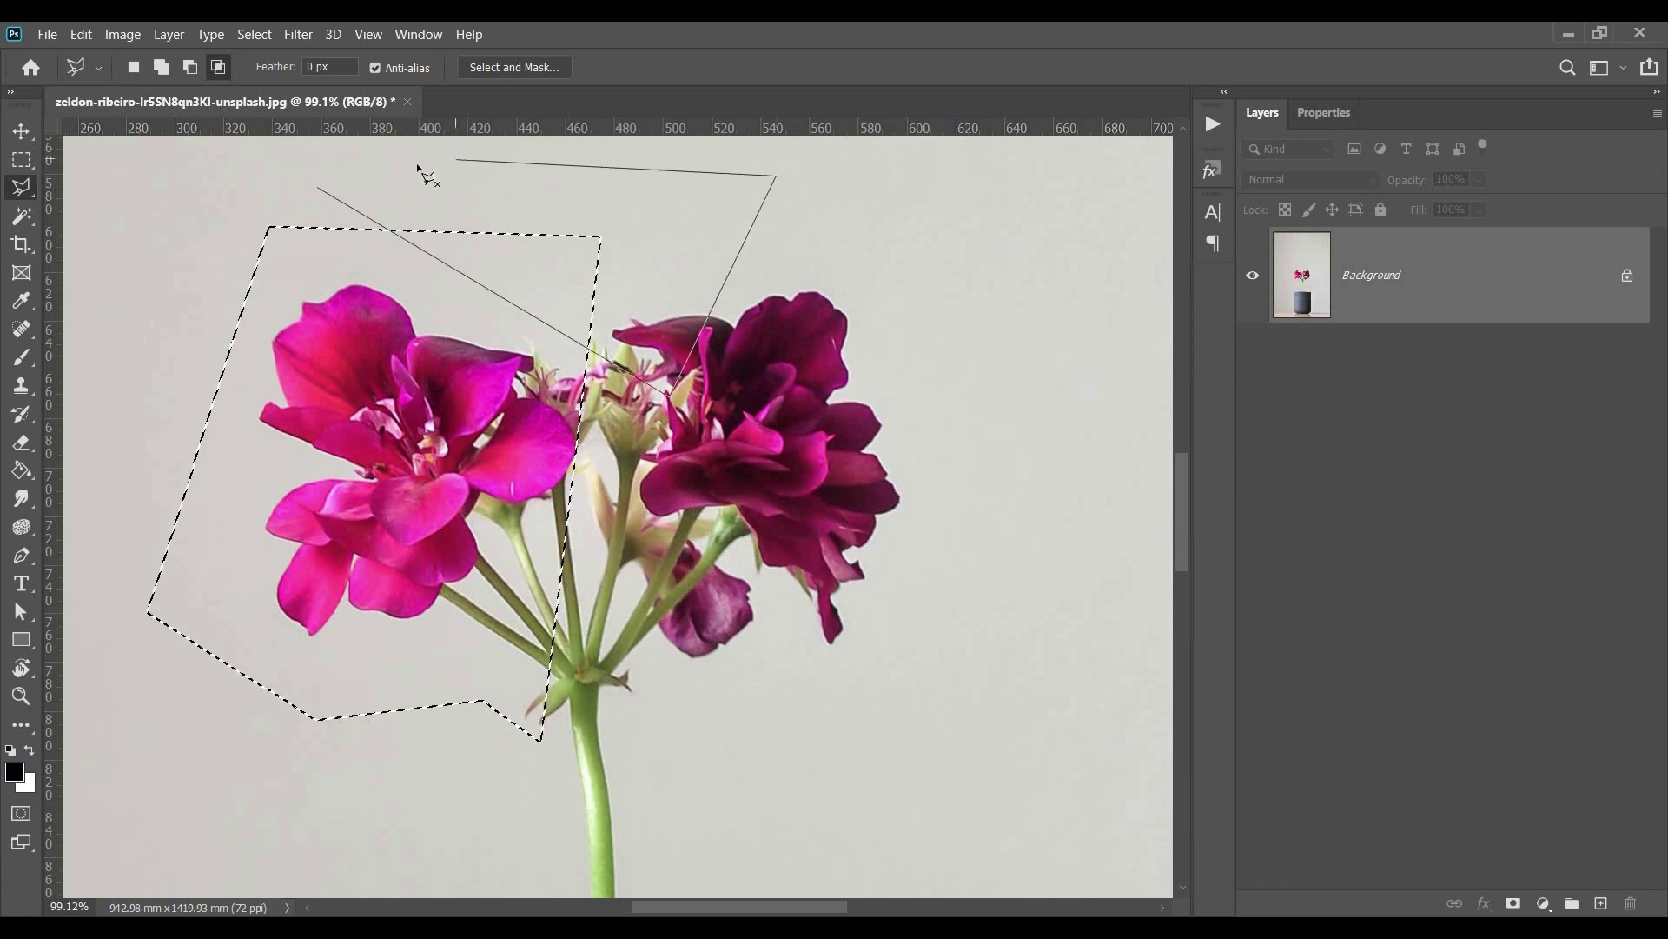
click(318, 186)
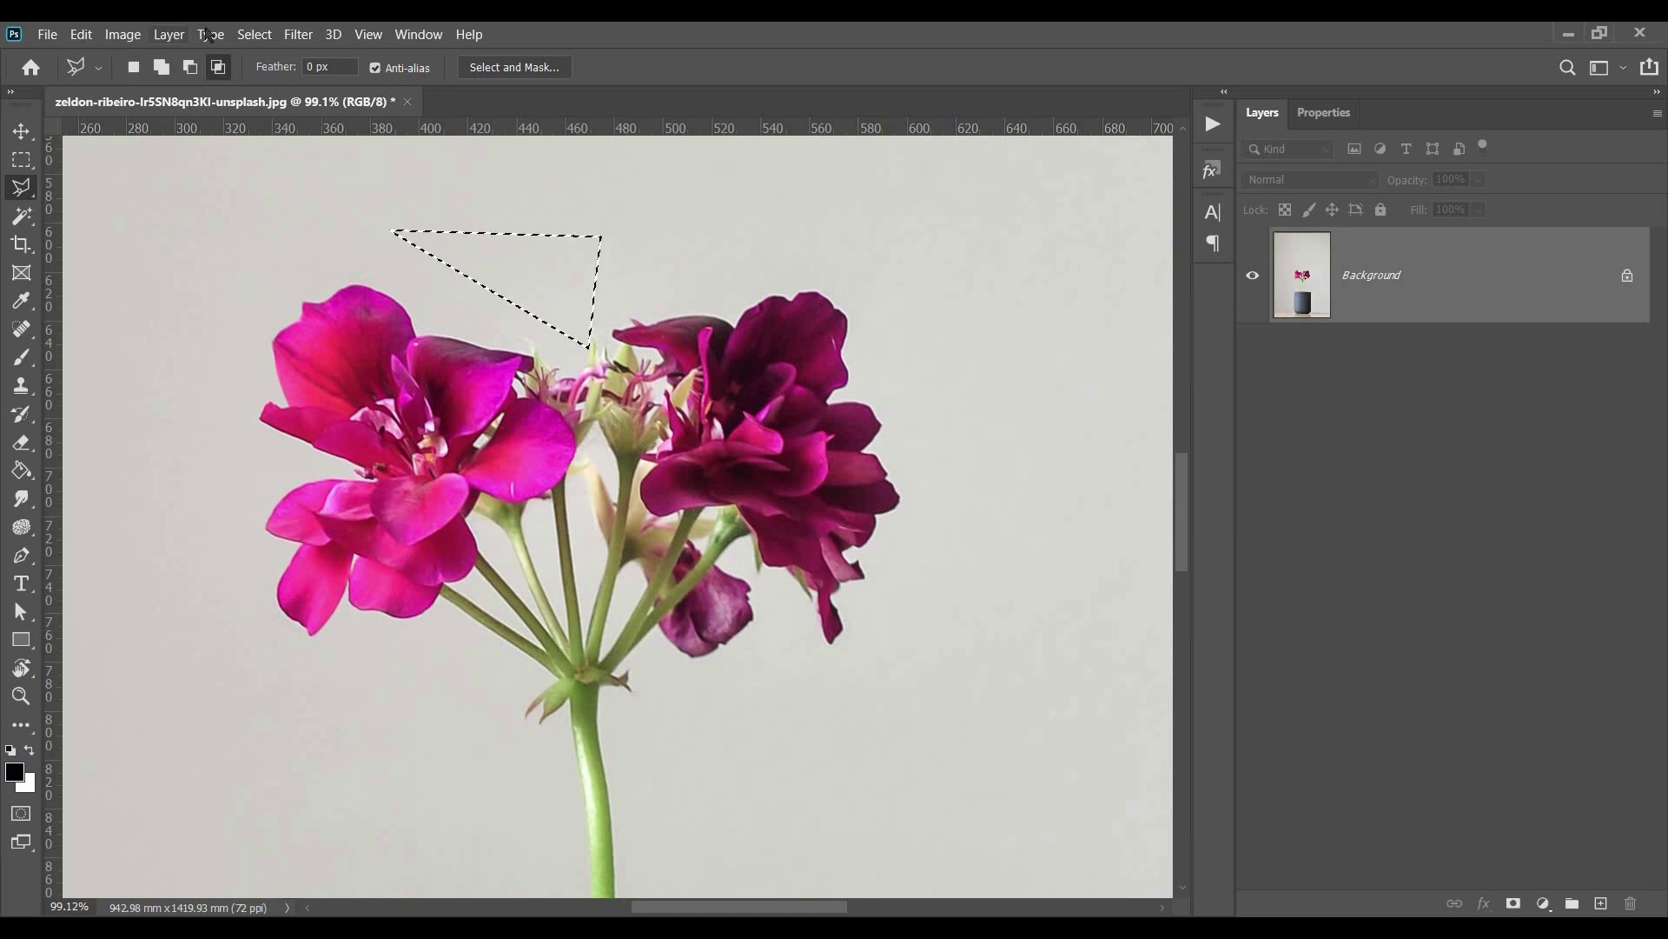
click(255, 33)
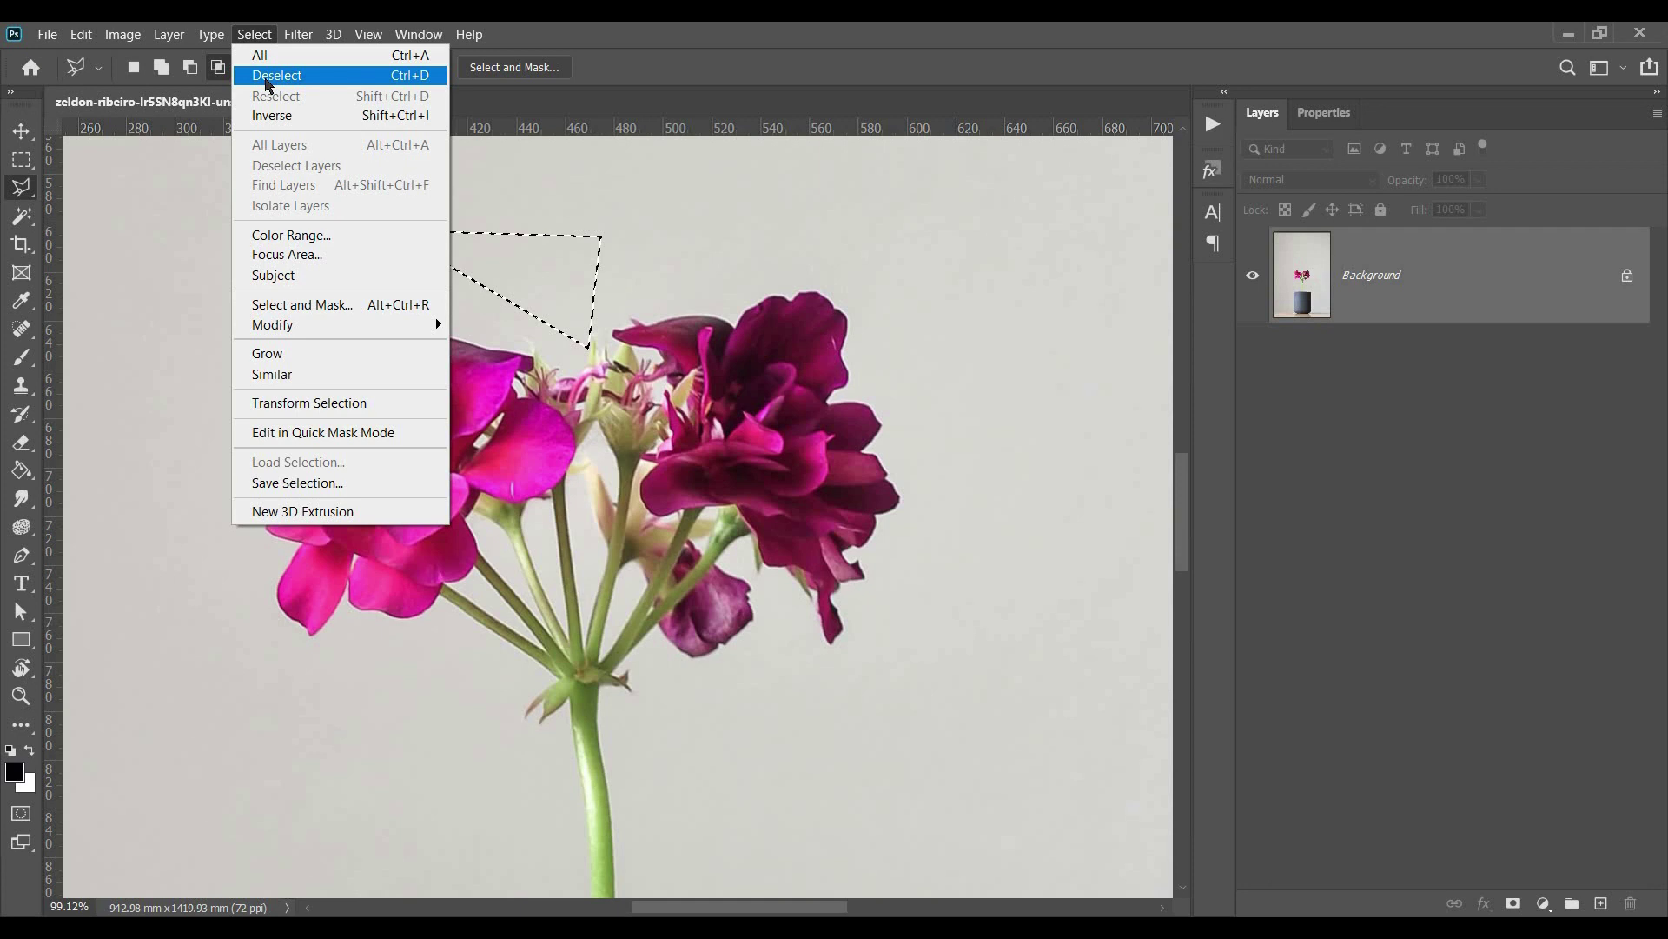
click(269, 77)
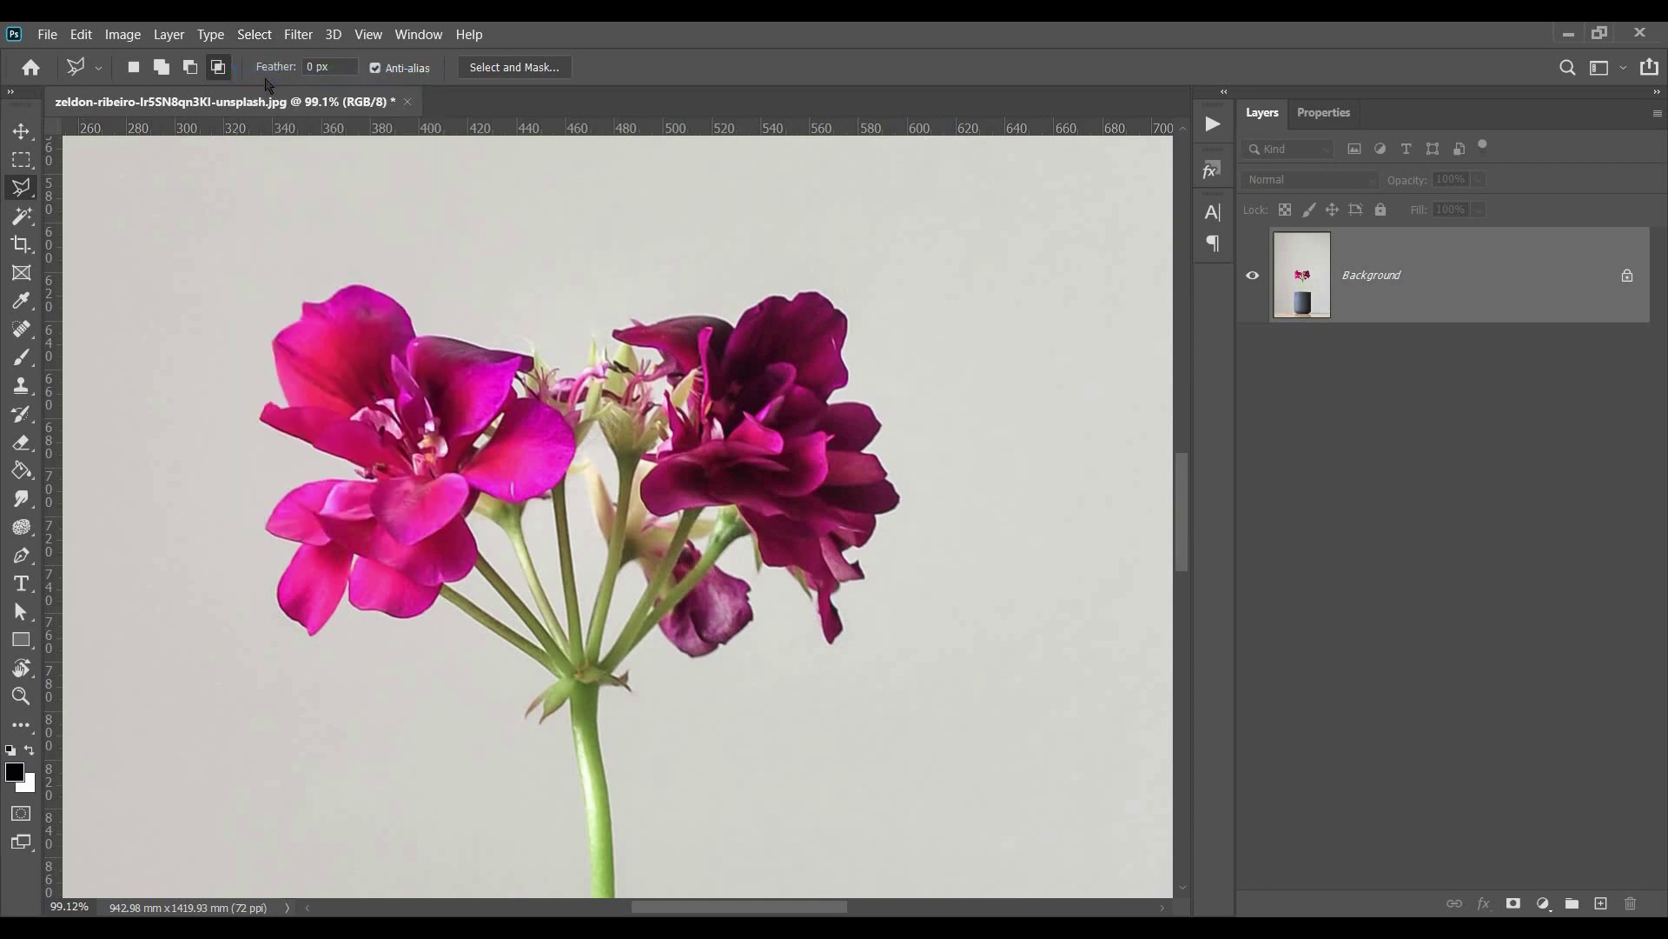
Step: Switch to the Magnetic Lasso tool and trace down the vase's left edge from its upper-left corner
right_click(29, 195)
click(130, 229)
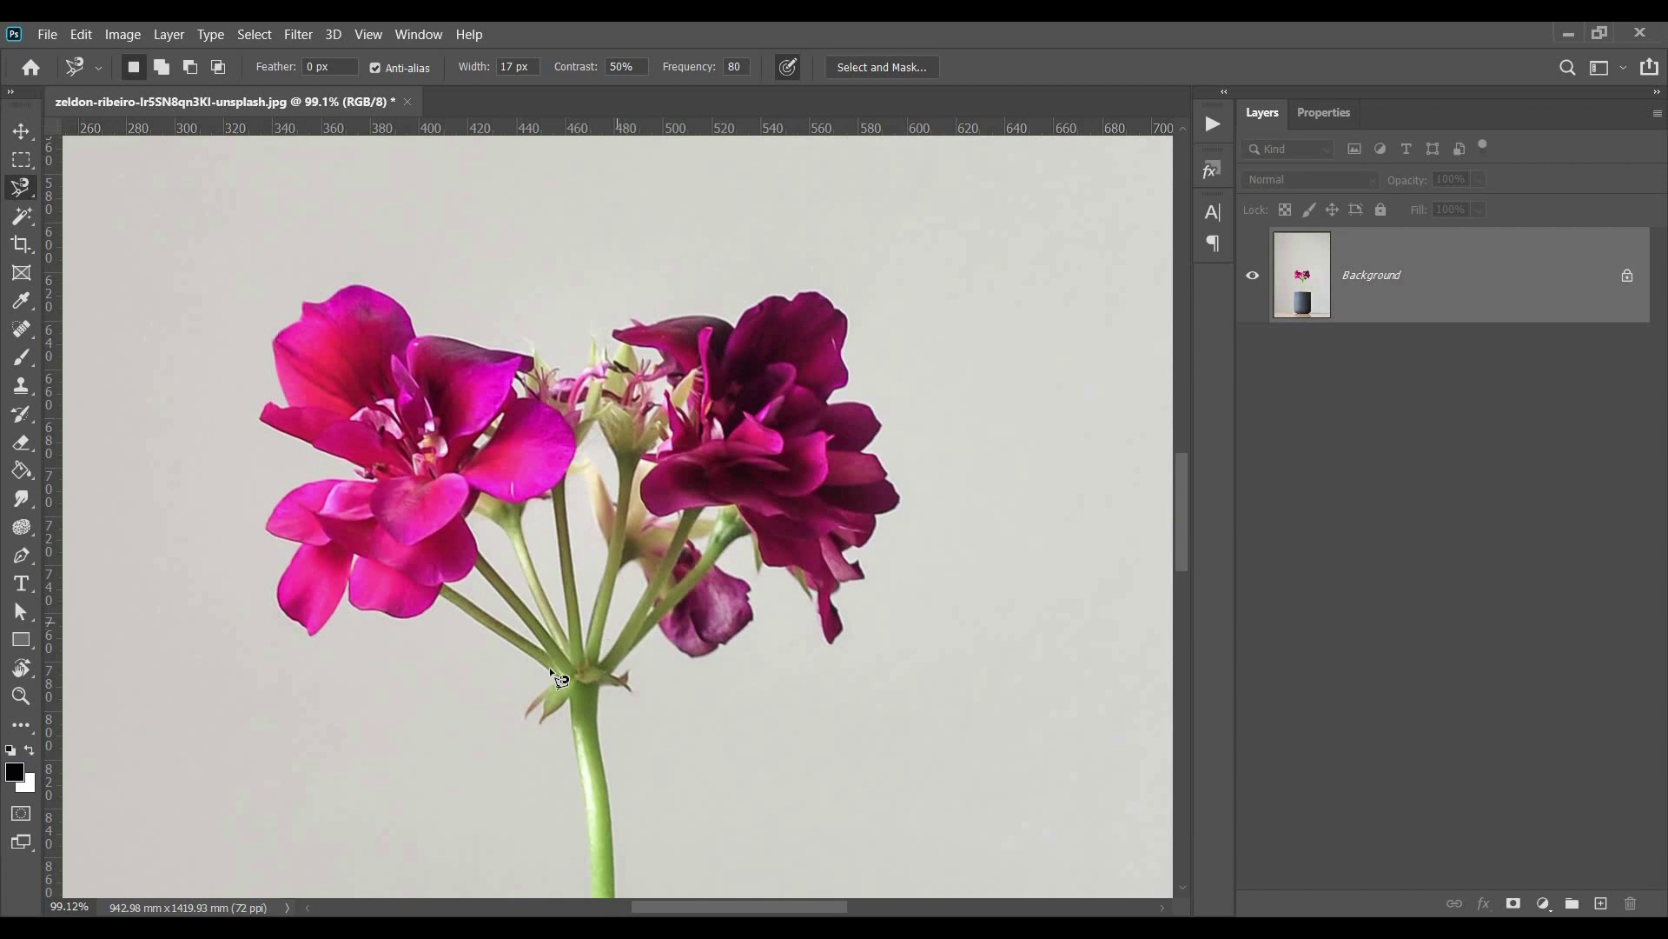
drag(463, 788, 564, 468)
drag(424, 686, 480, 462)
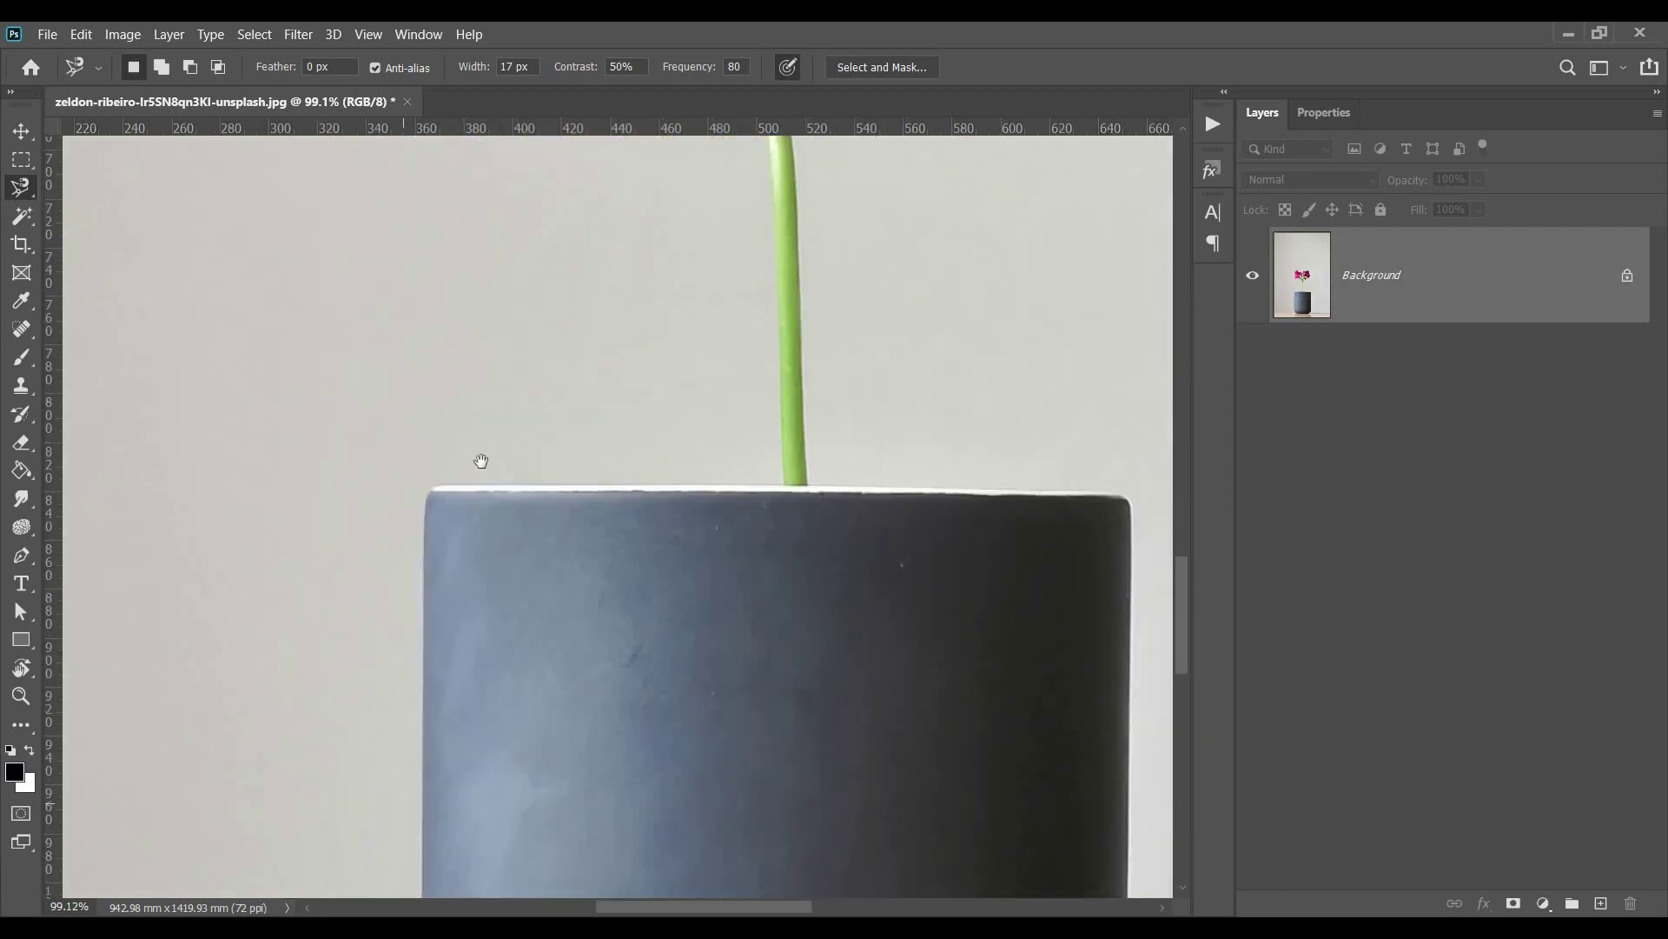
scroll(424, 511, up, 10)
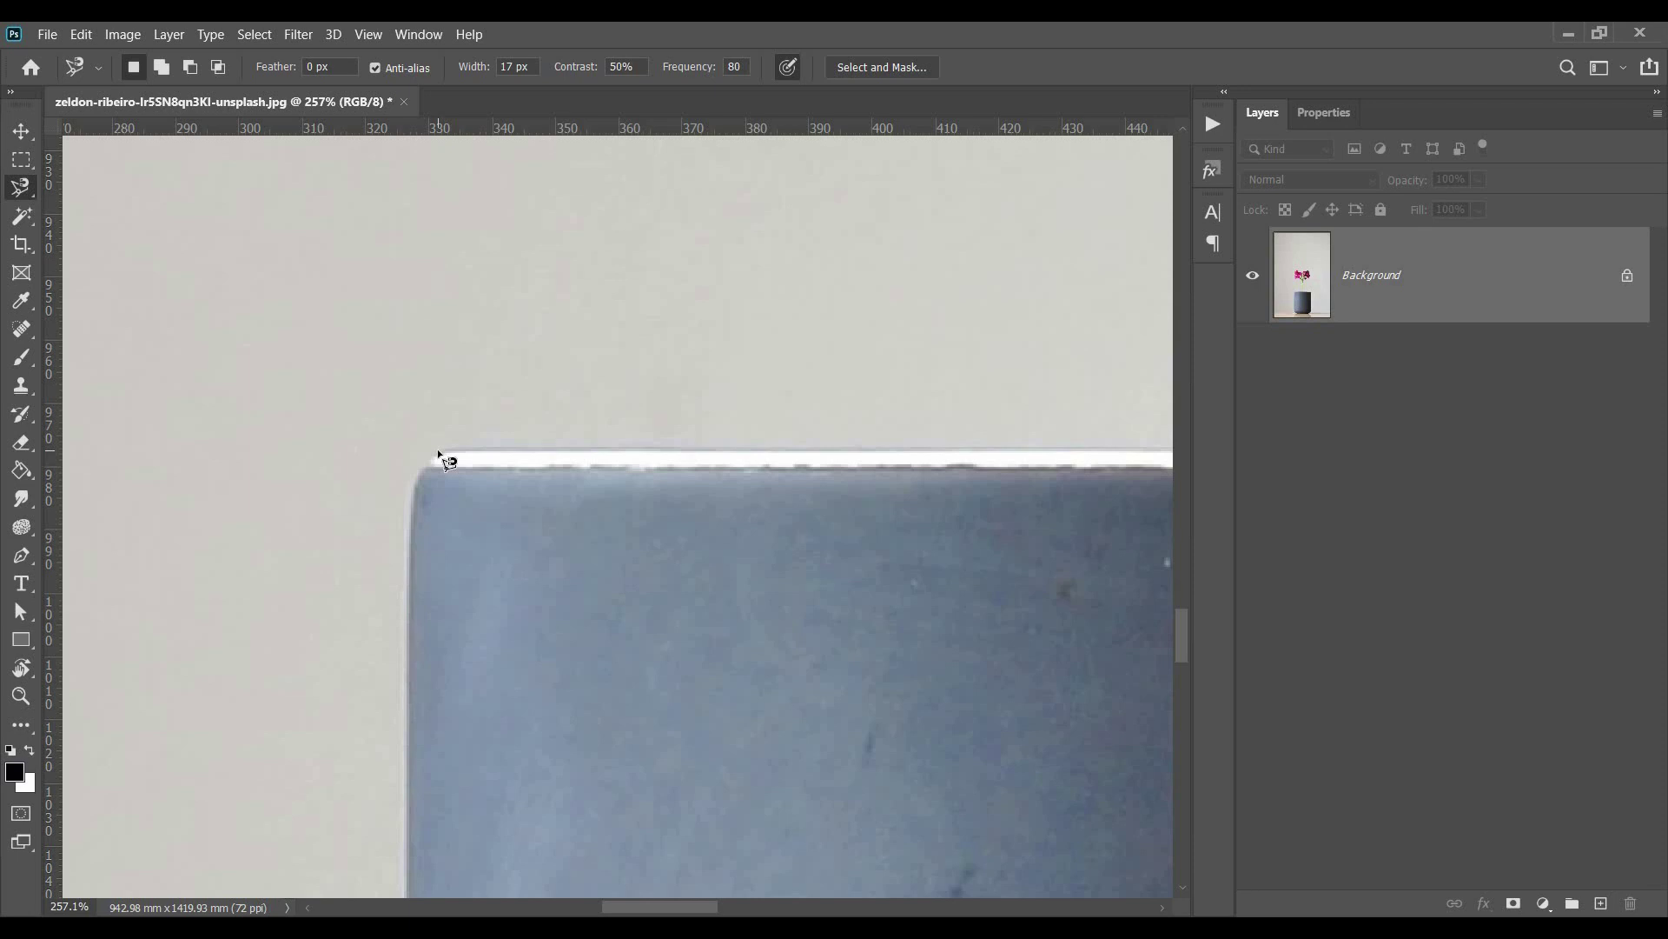
scroll(410, 435, down, 2)
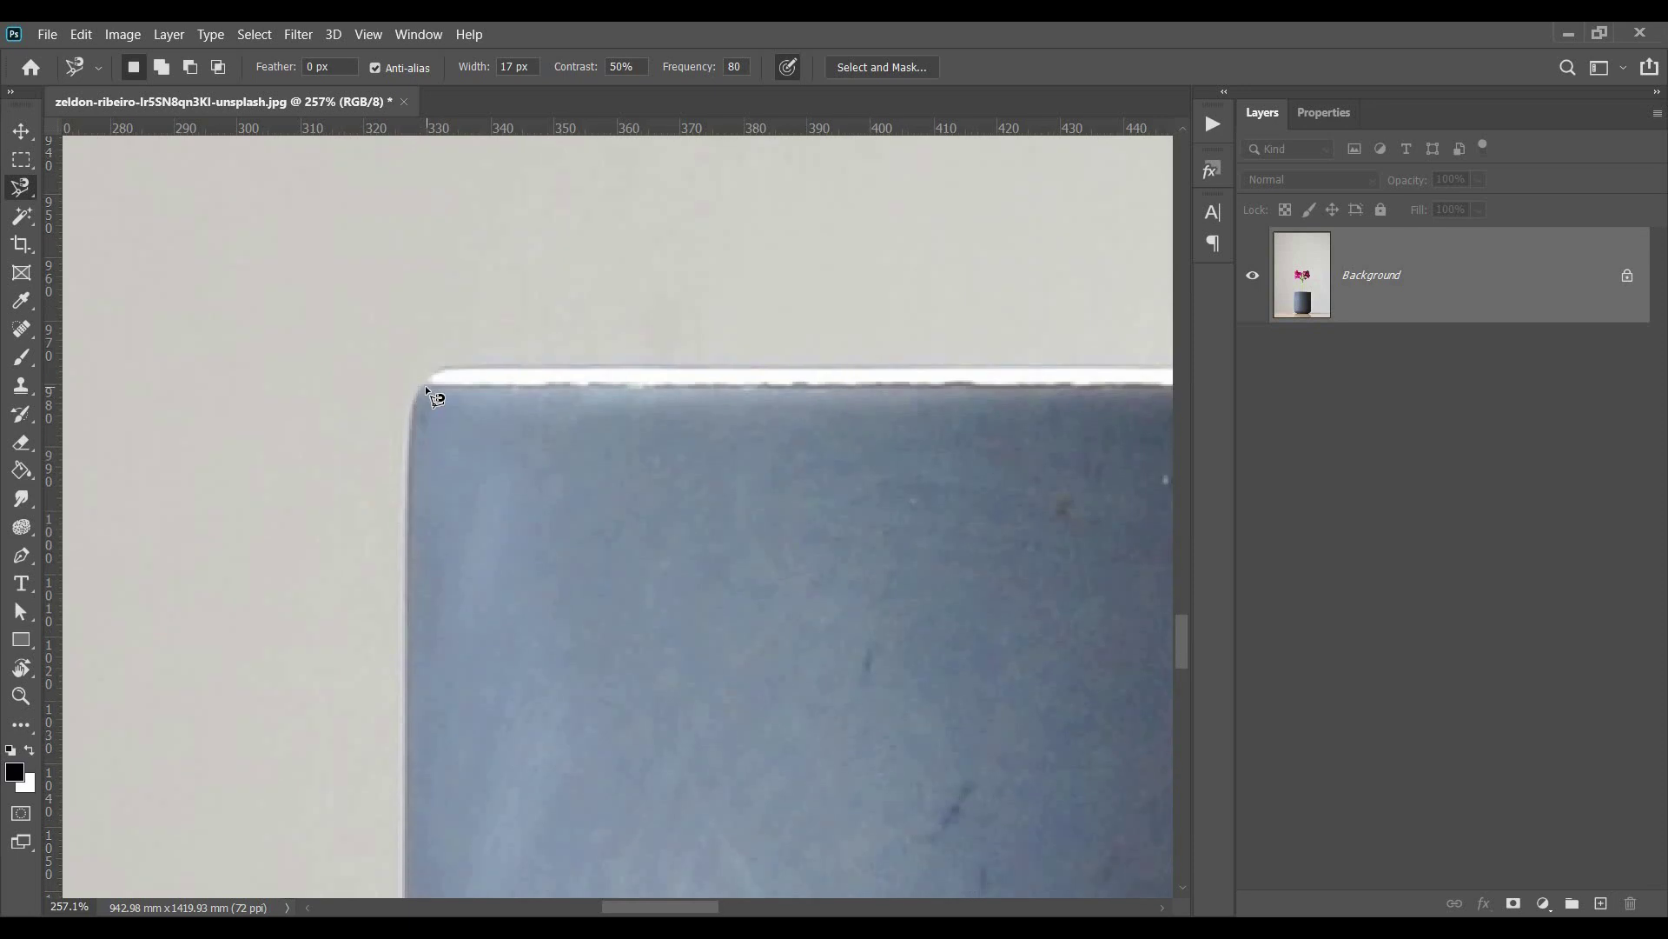
scroll(425, 385, up, 8)
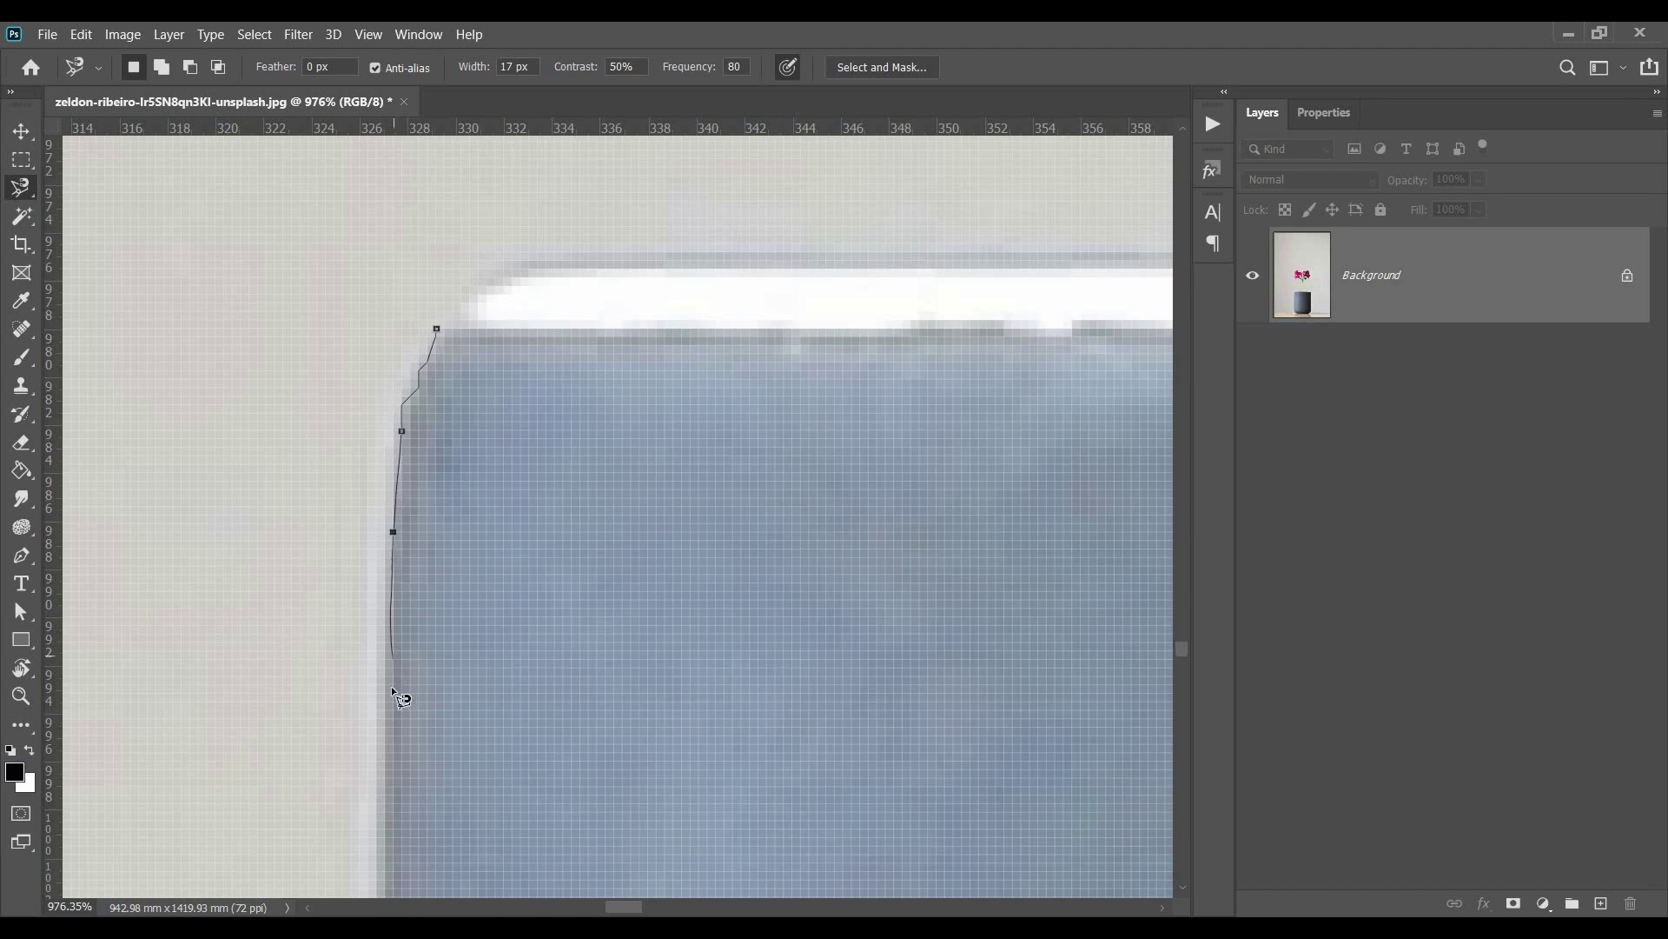
scroll(390, 687, down, 2)
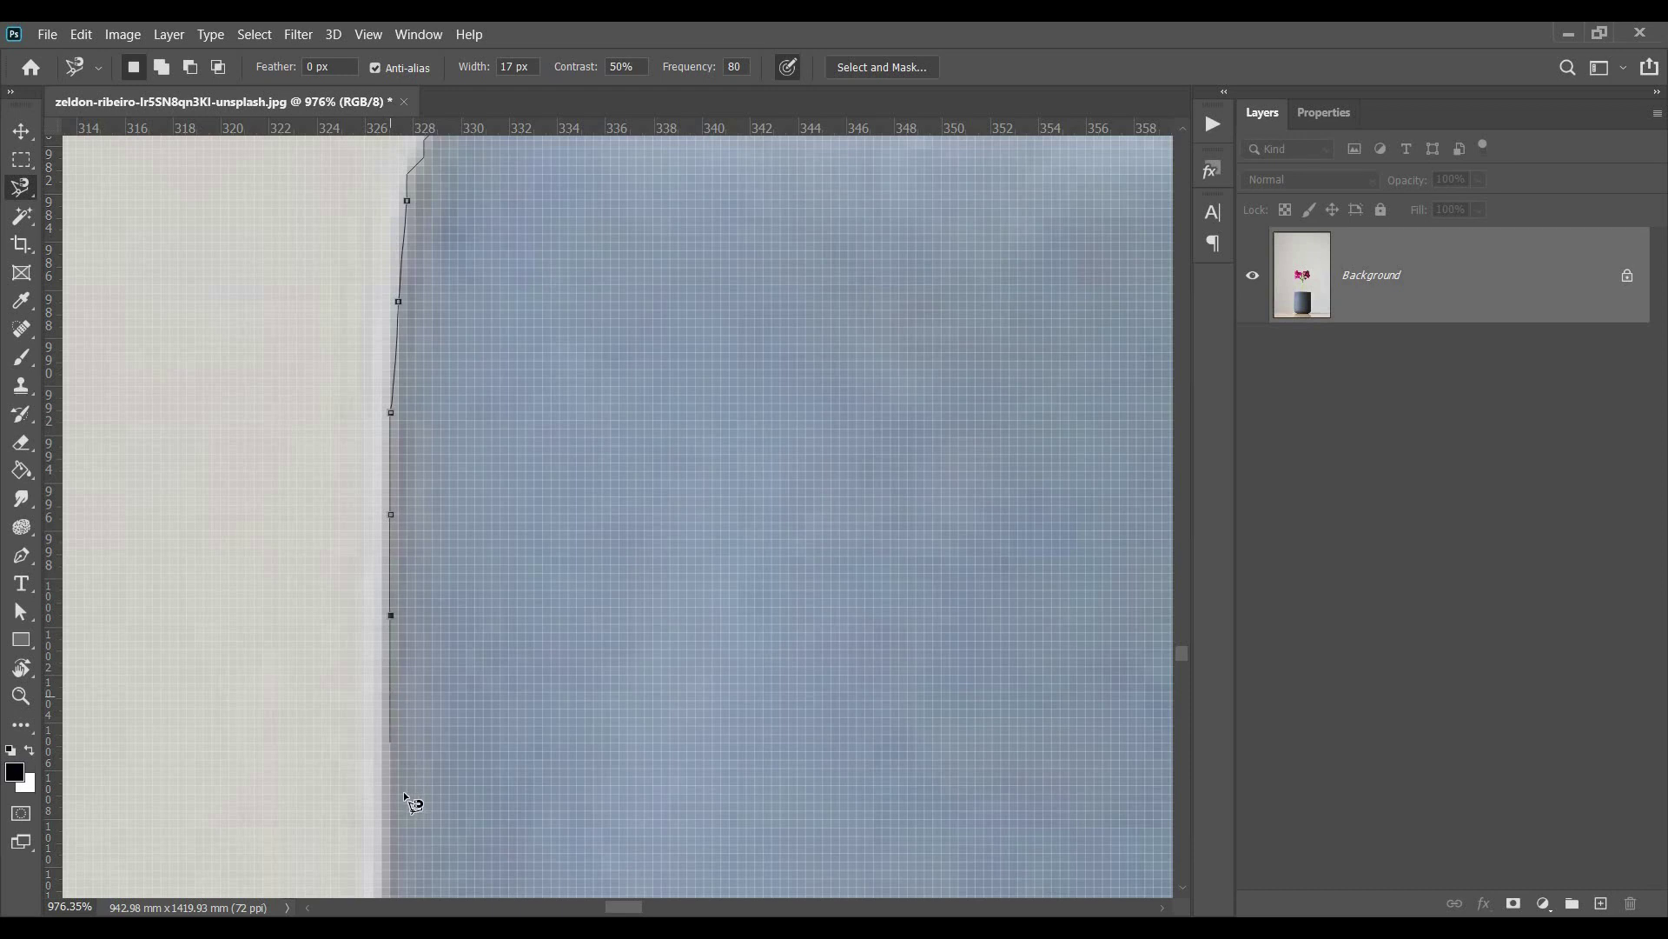
scroll(396, 782, down, 5)
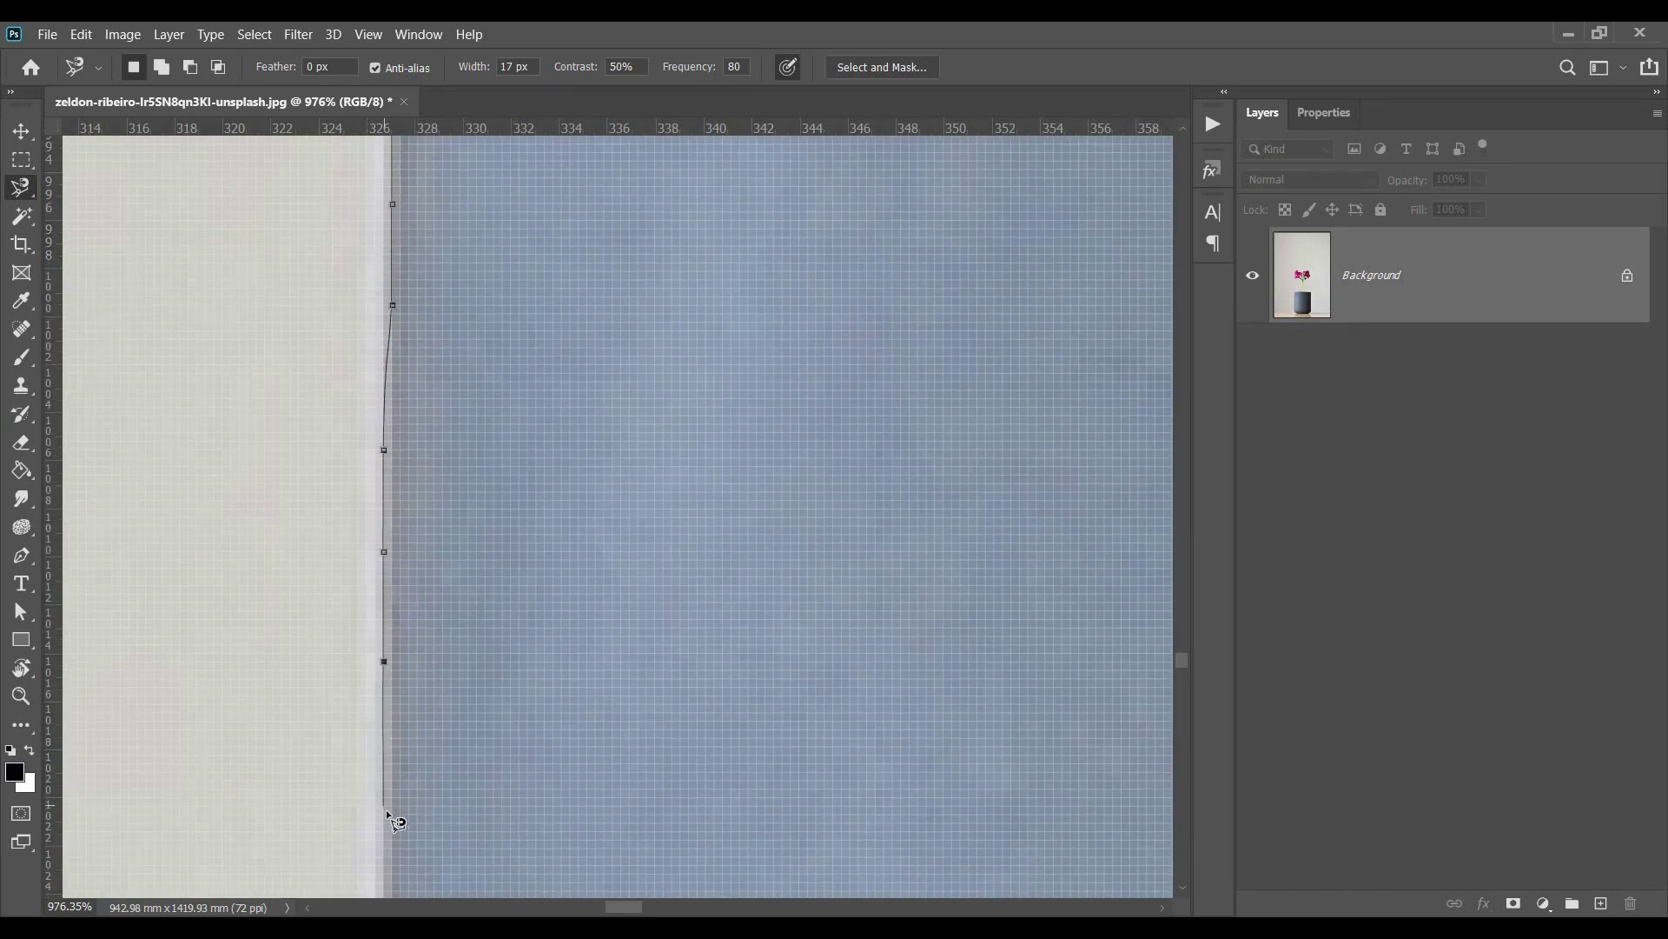
drag(387, 853, 425, 519)
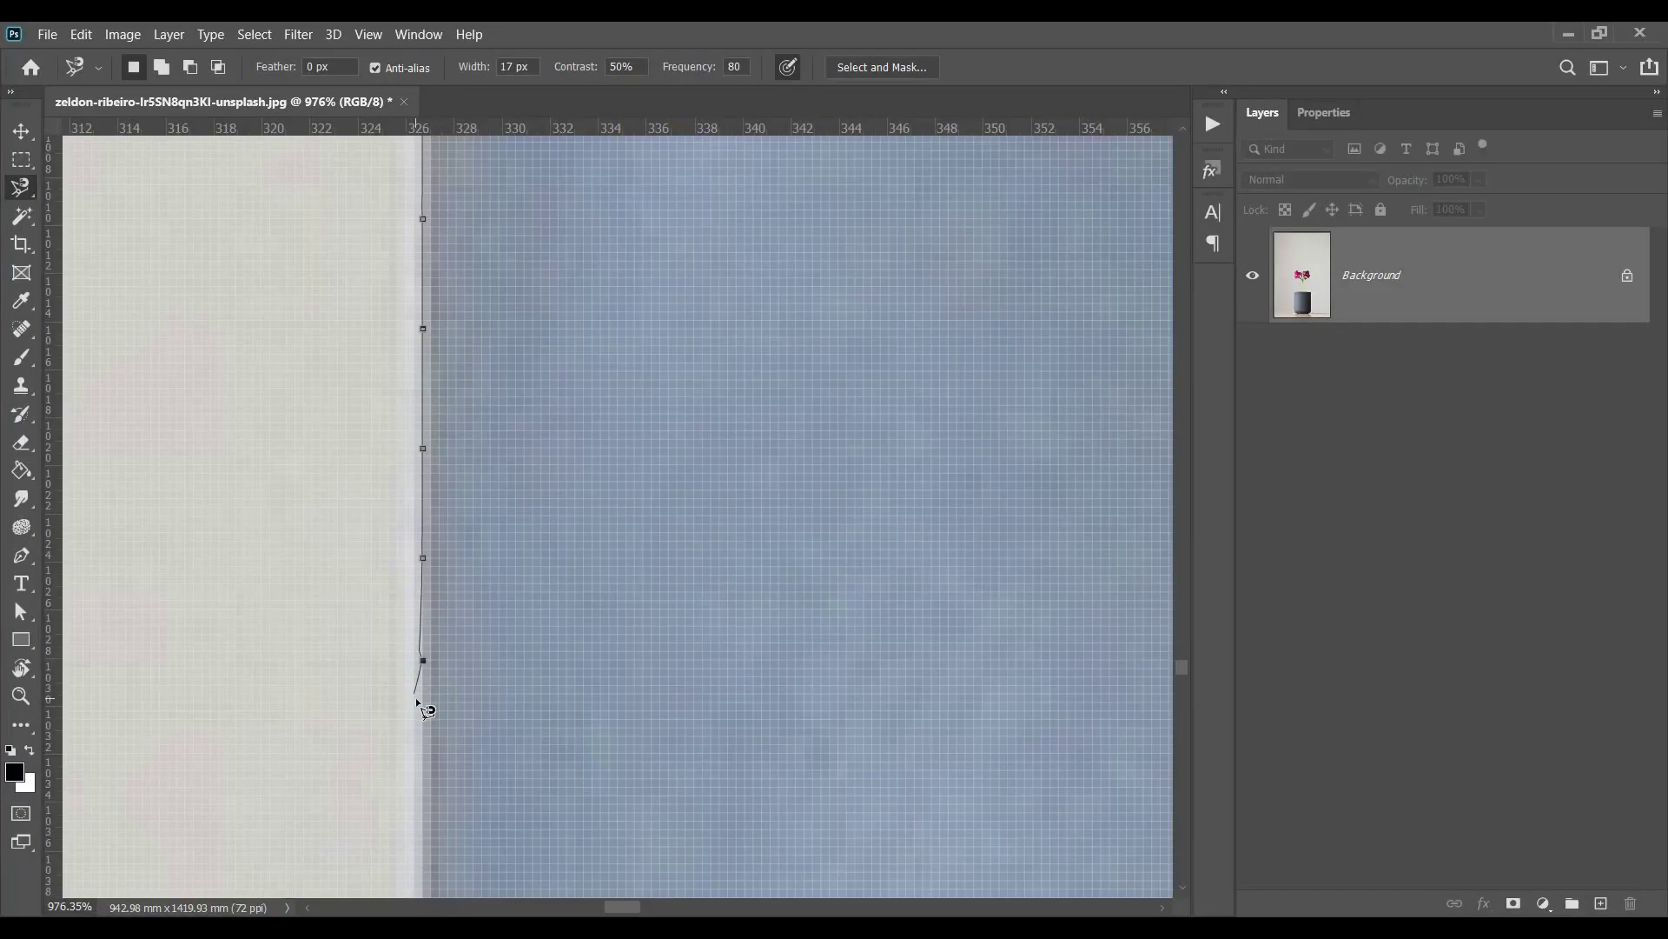
drag(428, 827, 438, 726)
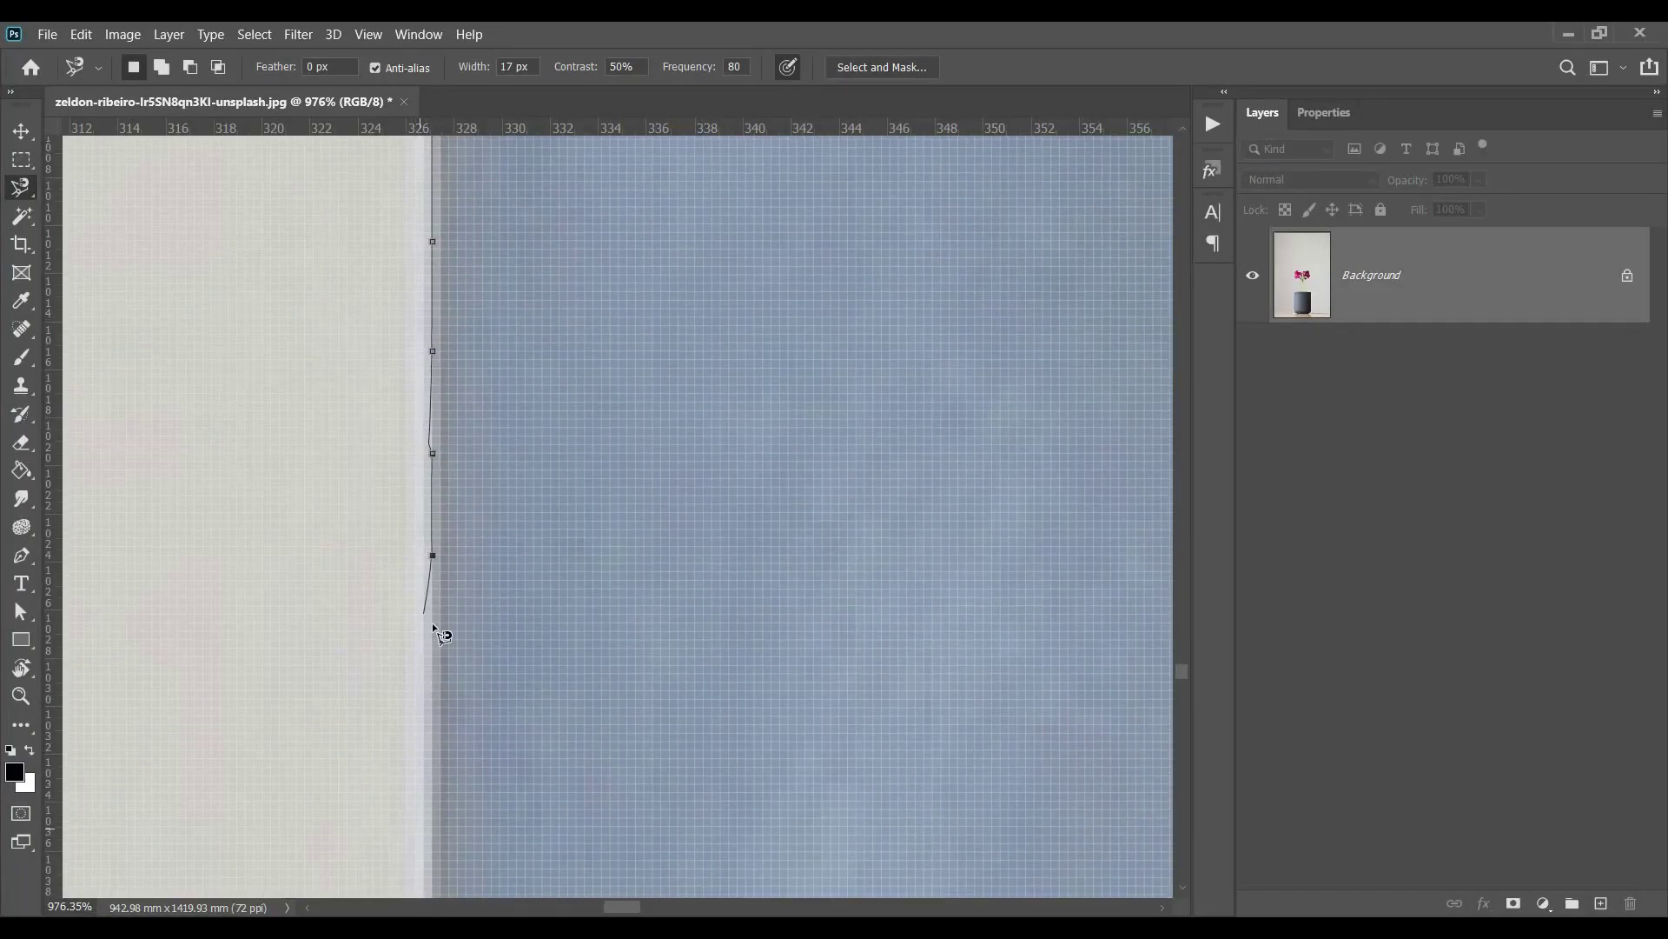
drag(439, 637, 432, 790)
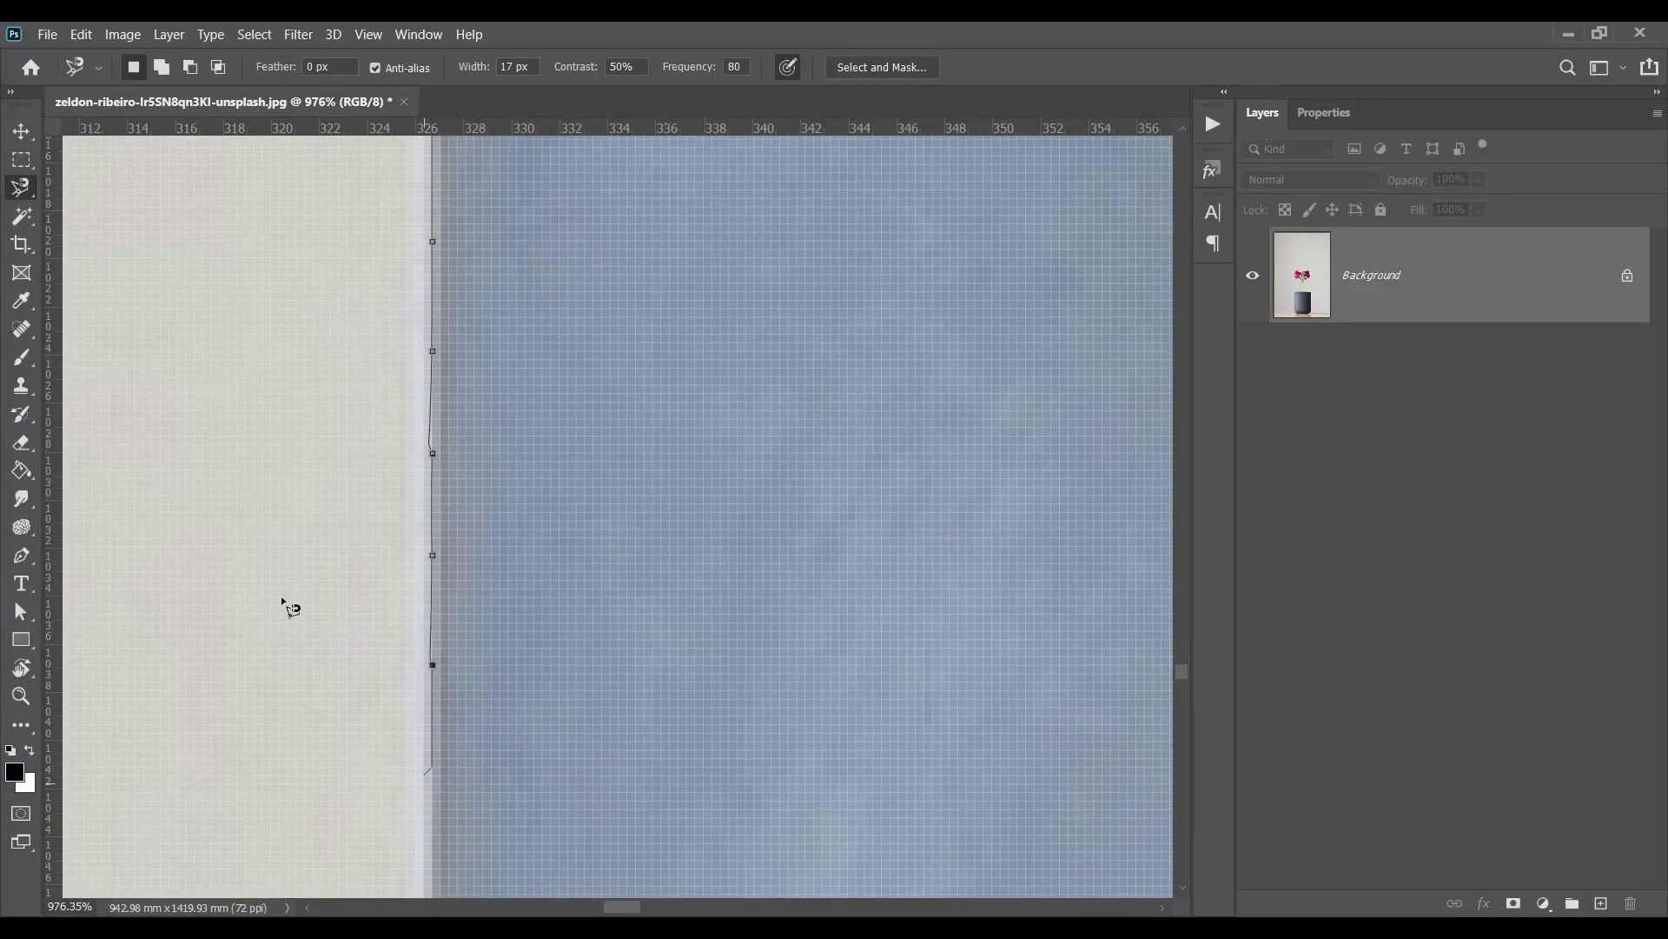
Step: Close the Magnetic Lasso selection by looping through the background to its starting point at the vase's corner, and deselect it
drag(173, 279, 345, 755)
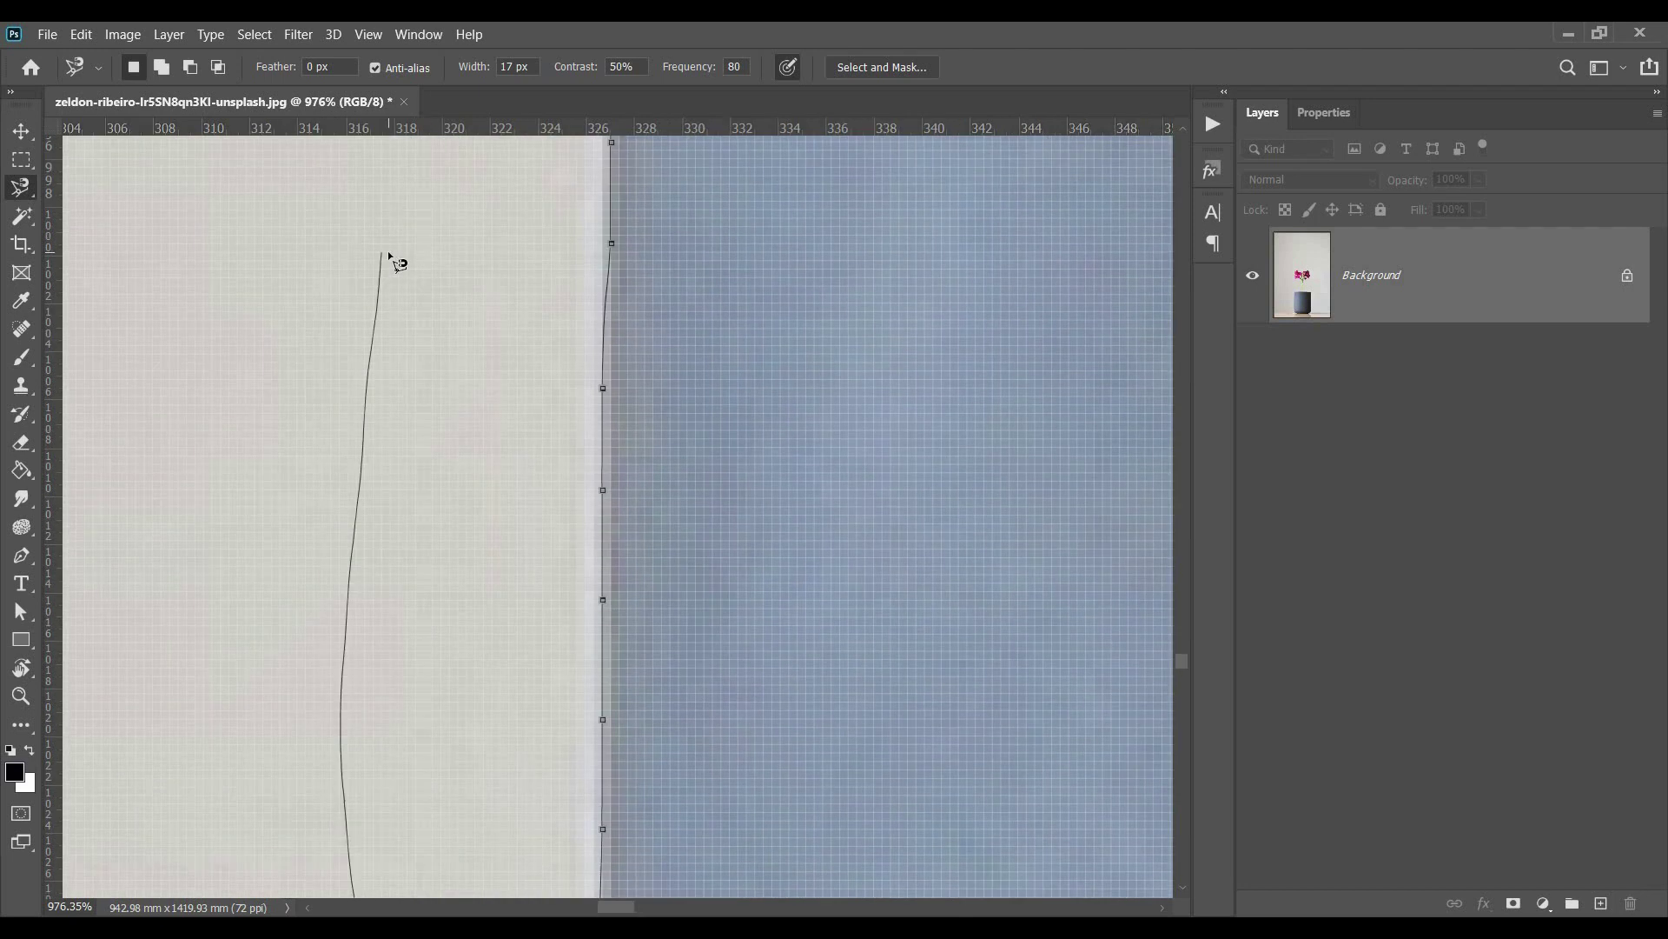
drag(401, 215, 398, 551)
drag(393, 291, 387, 636)
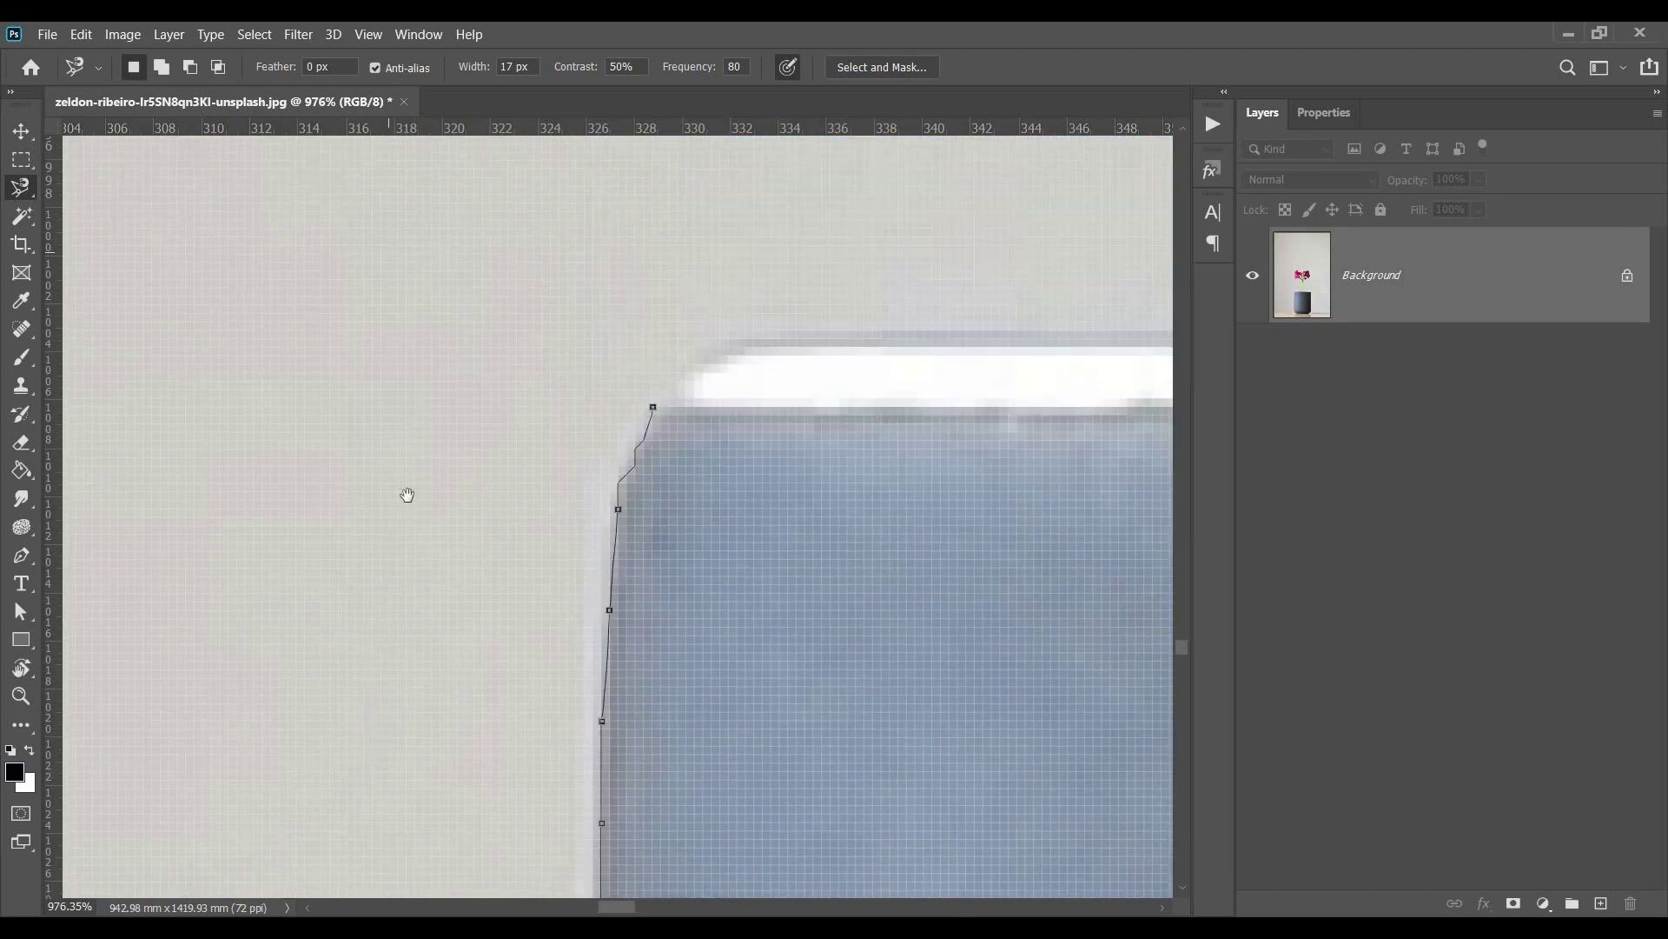
click(497, 334)
click(652, 407)
scroll(647, 409, down, 6)
drag(539, 665, 577, 479)
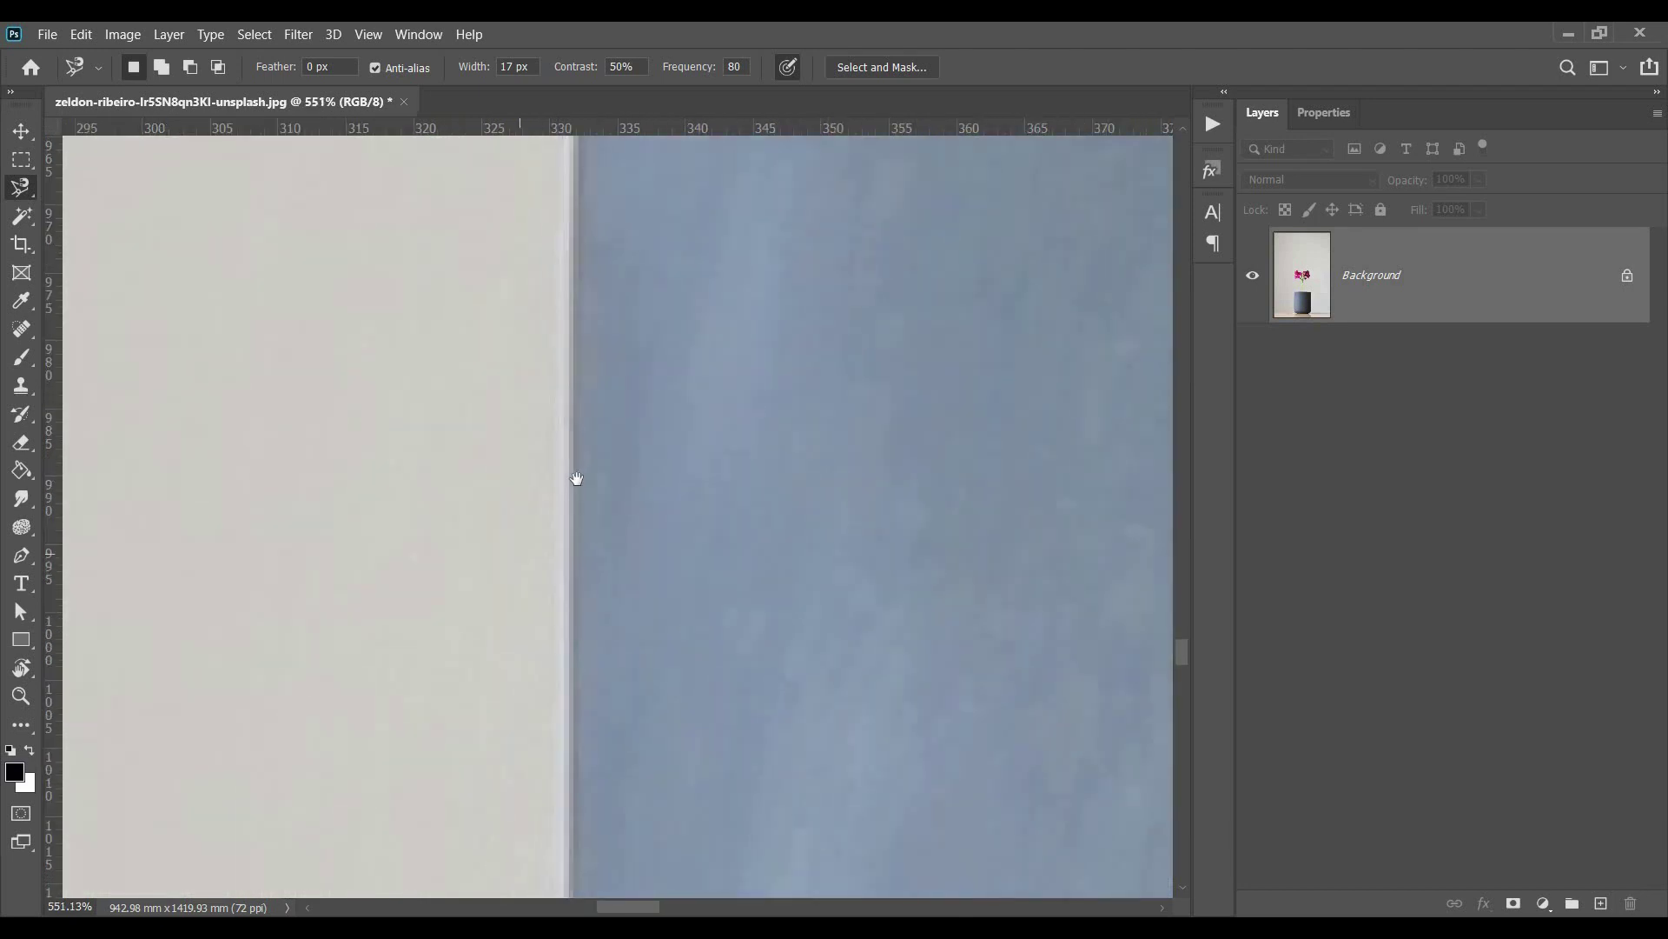
scroll(577, 478, down, 6)
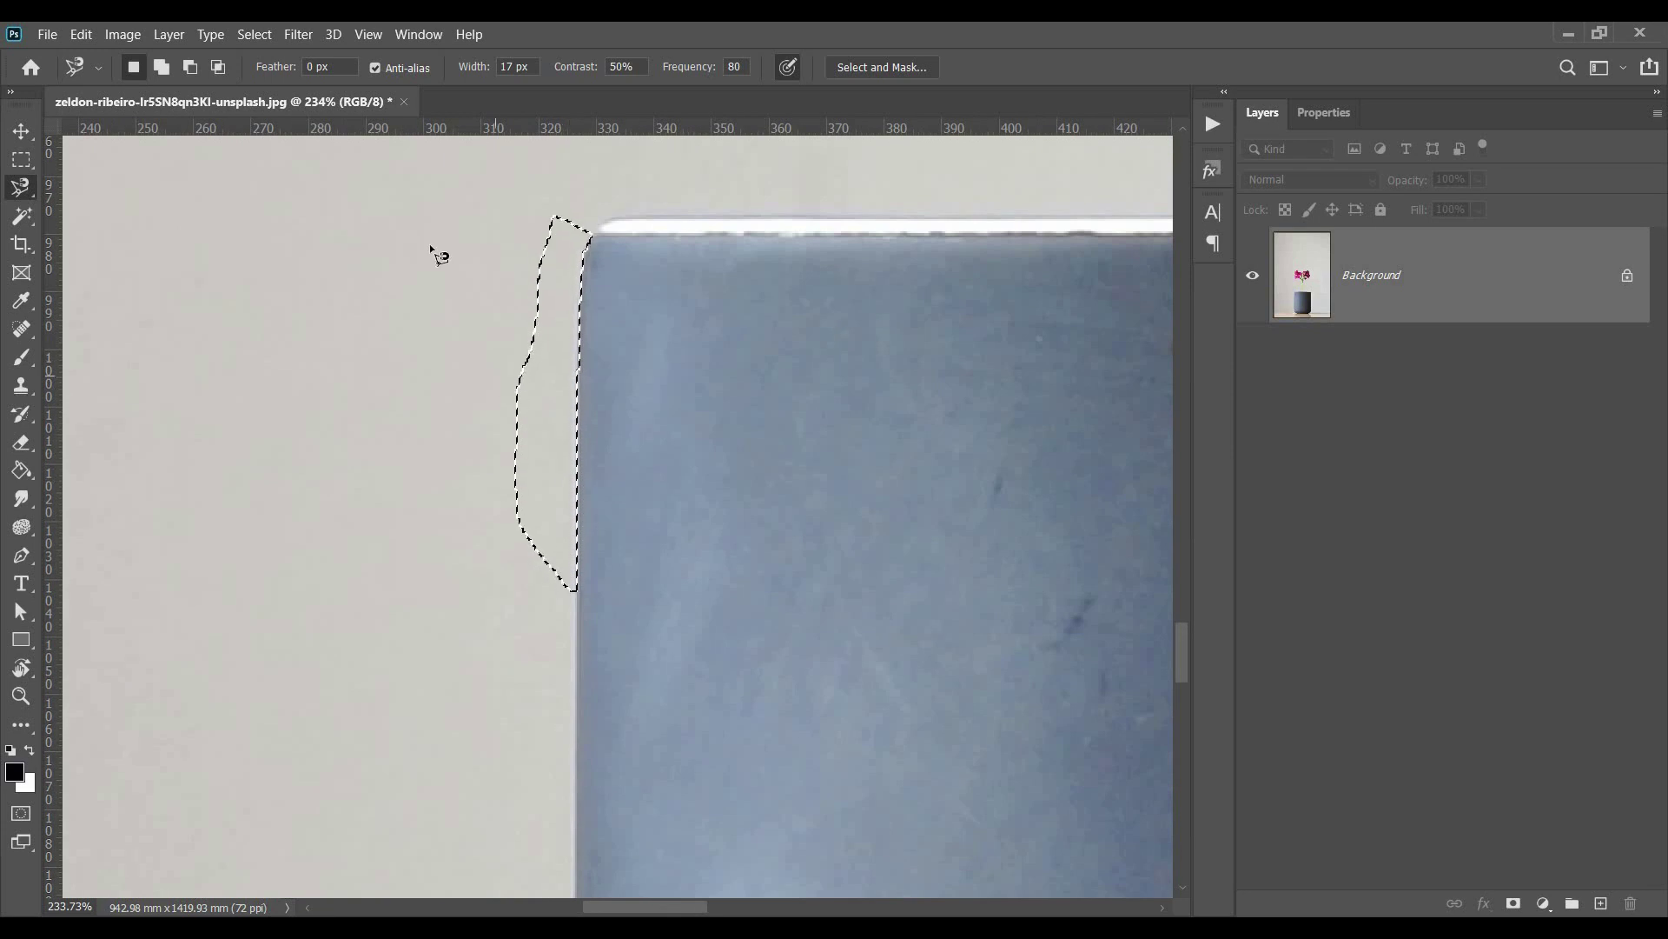
click(254, 34)
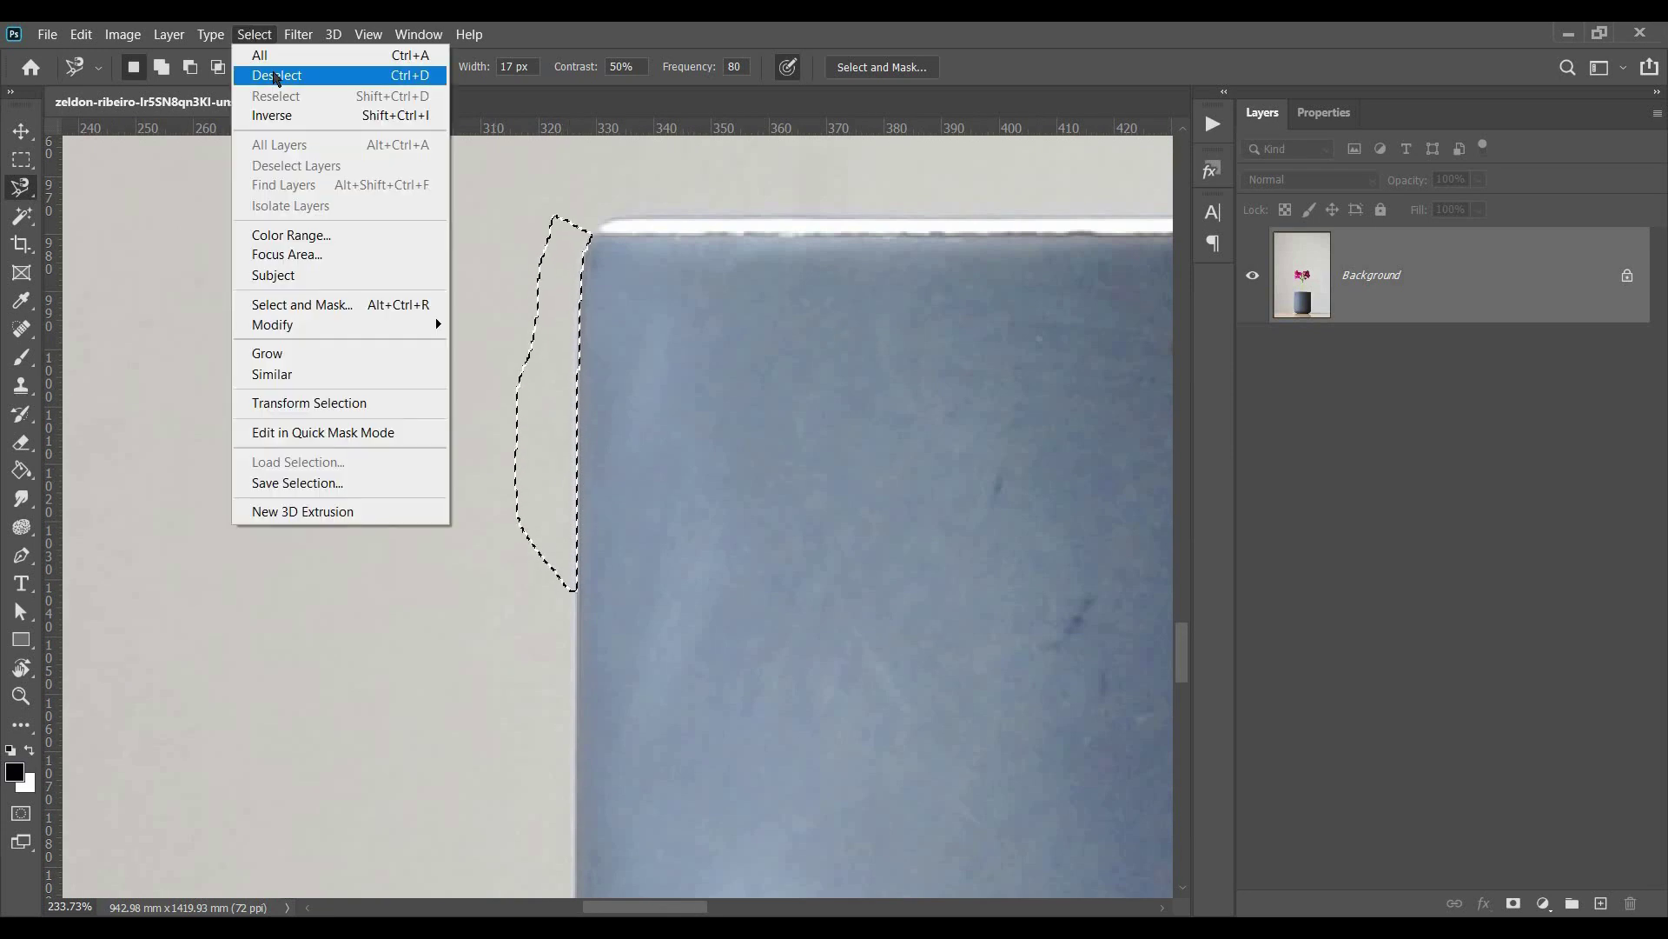
click(277, 76)
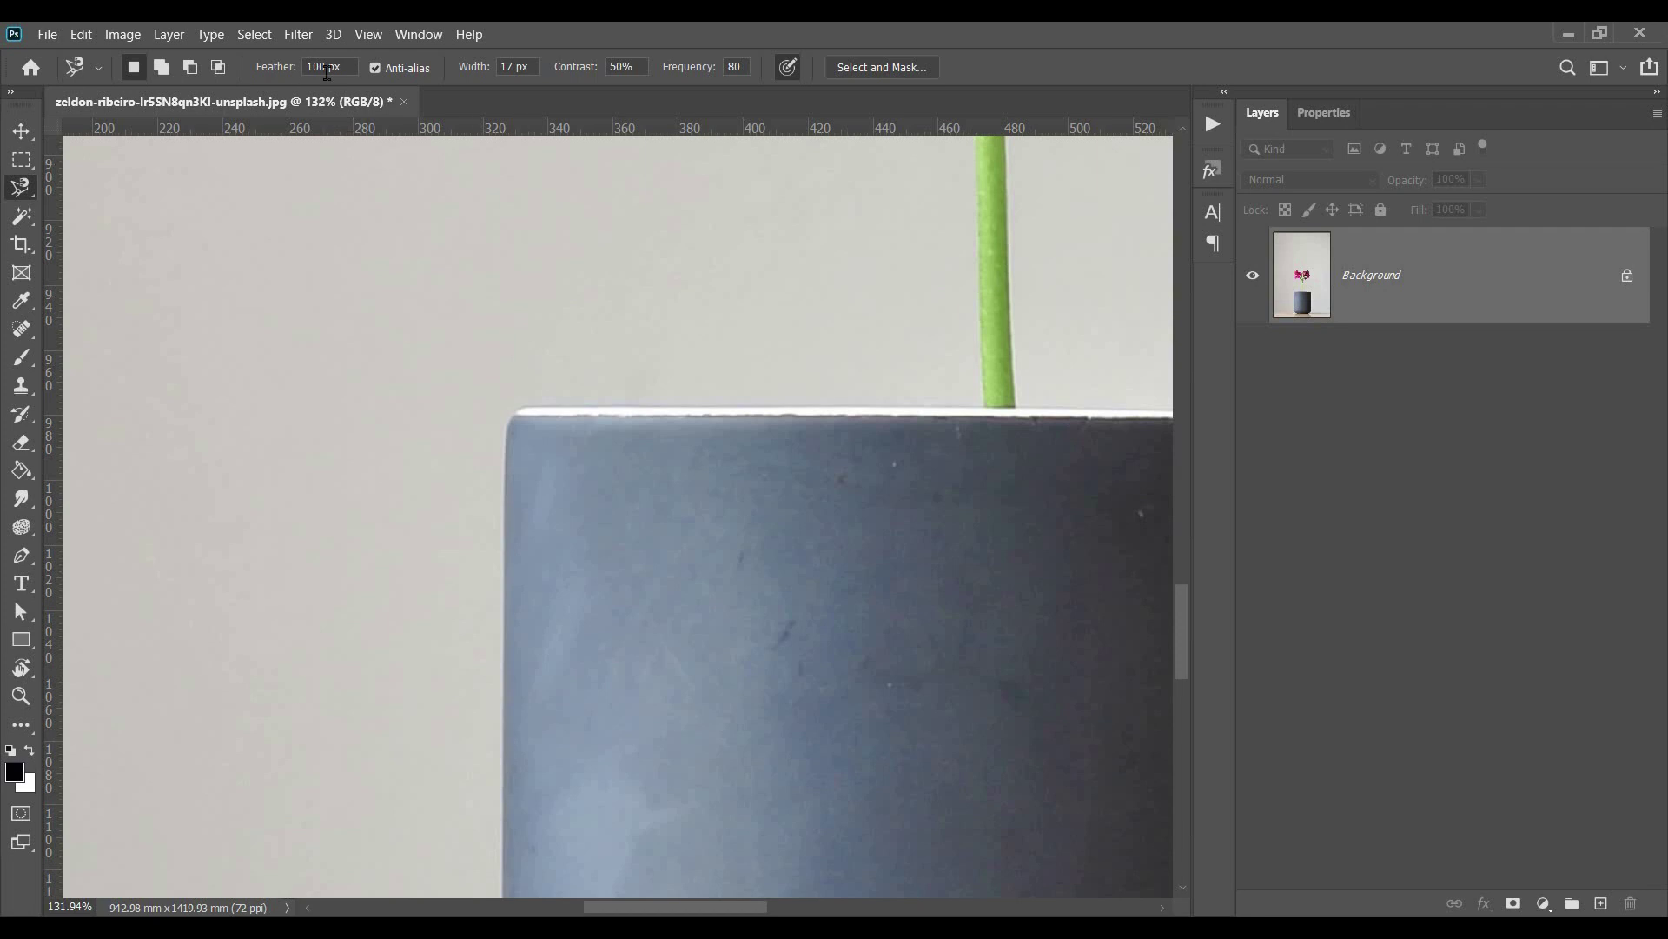
Step: Set the feather to 10 px and outline the vase's upper-left area with a closed Magnetic Lasso selection
click(328, 67)
text(10)
click(583, 408)
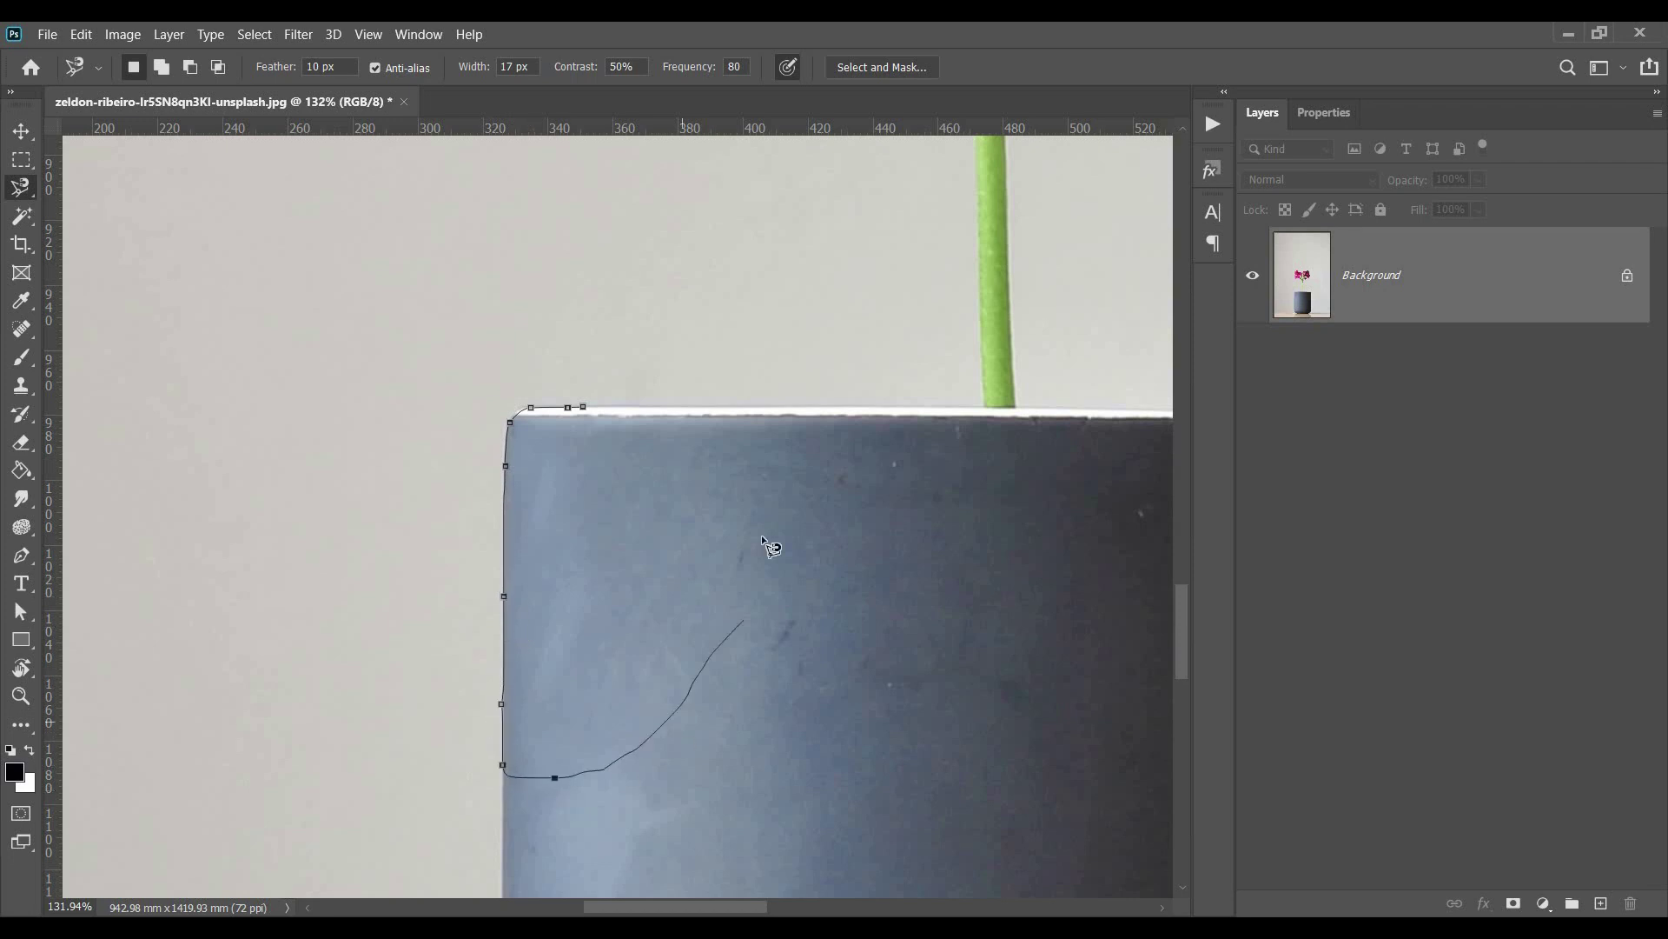
click(586, 408)
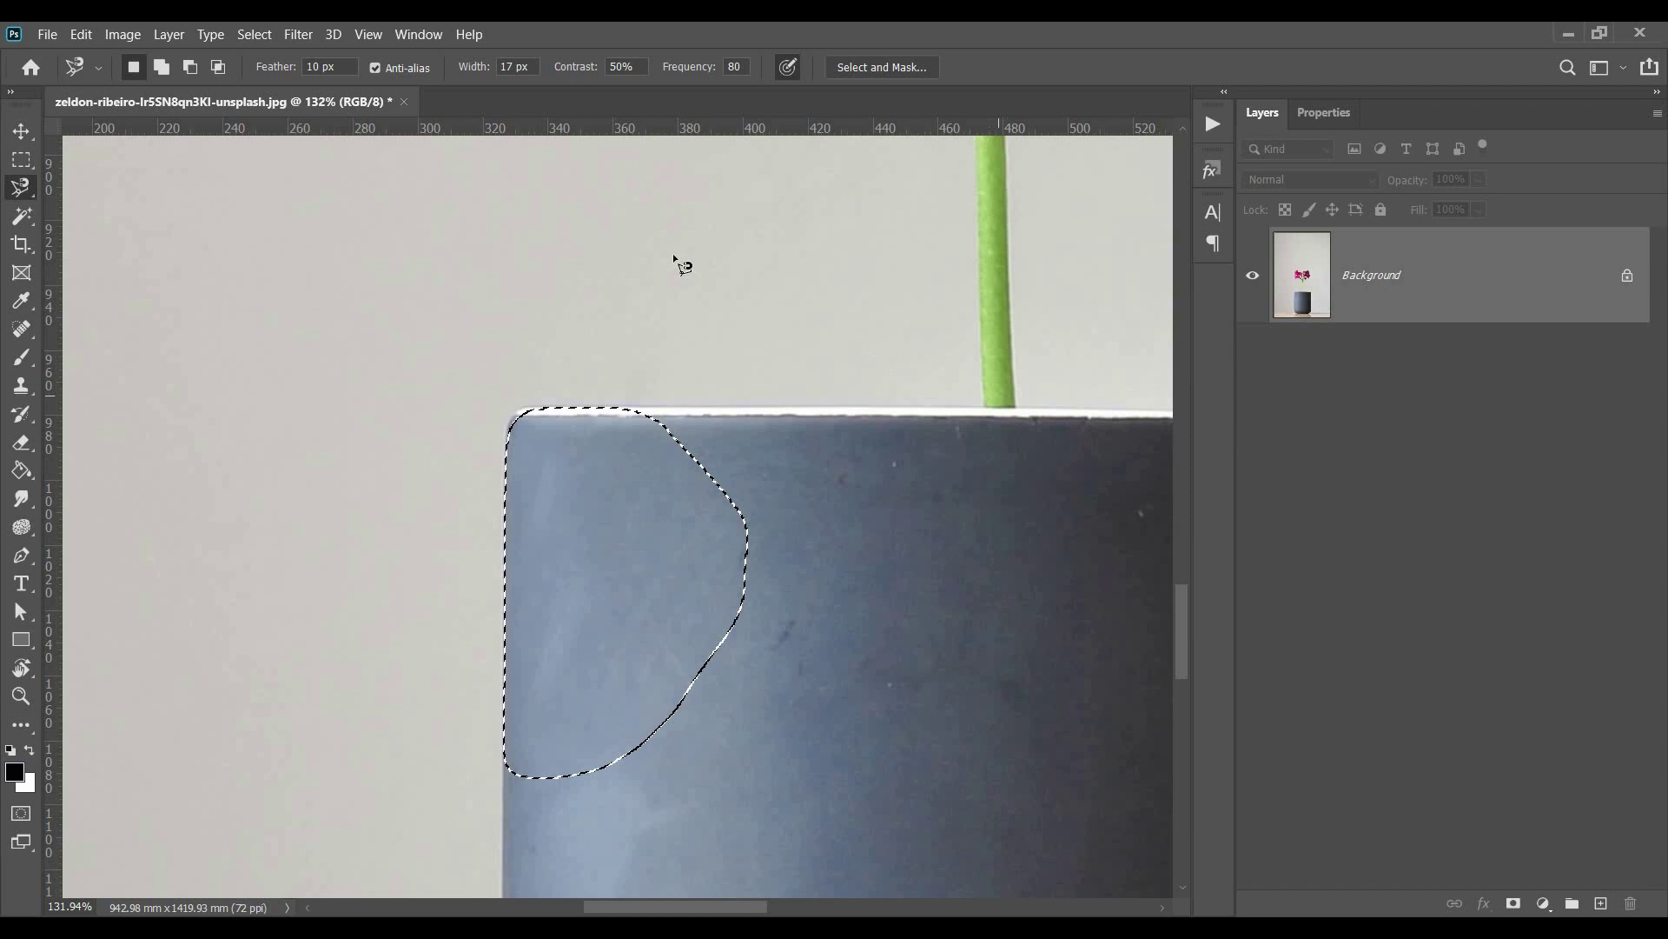
Step: Copy the feathered vase area and paste it as a new layer
click(81, 35)
click(100, 174)
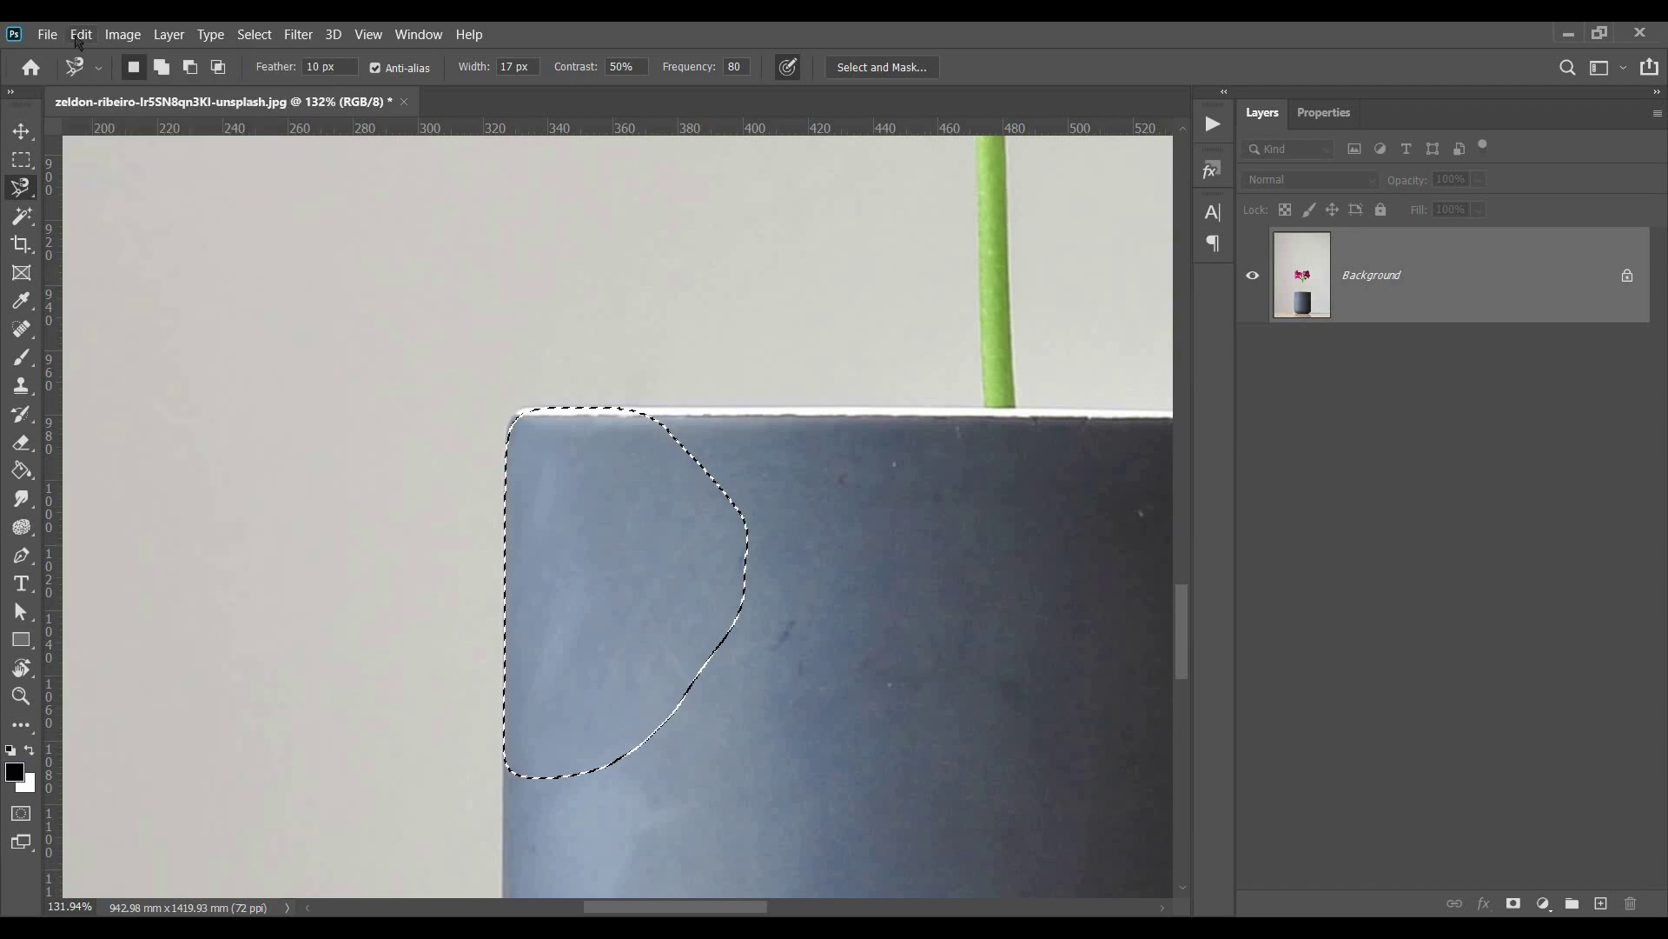
click(81, 35)
click(137, 223)
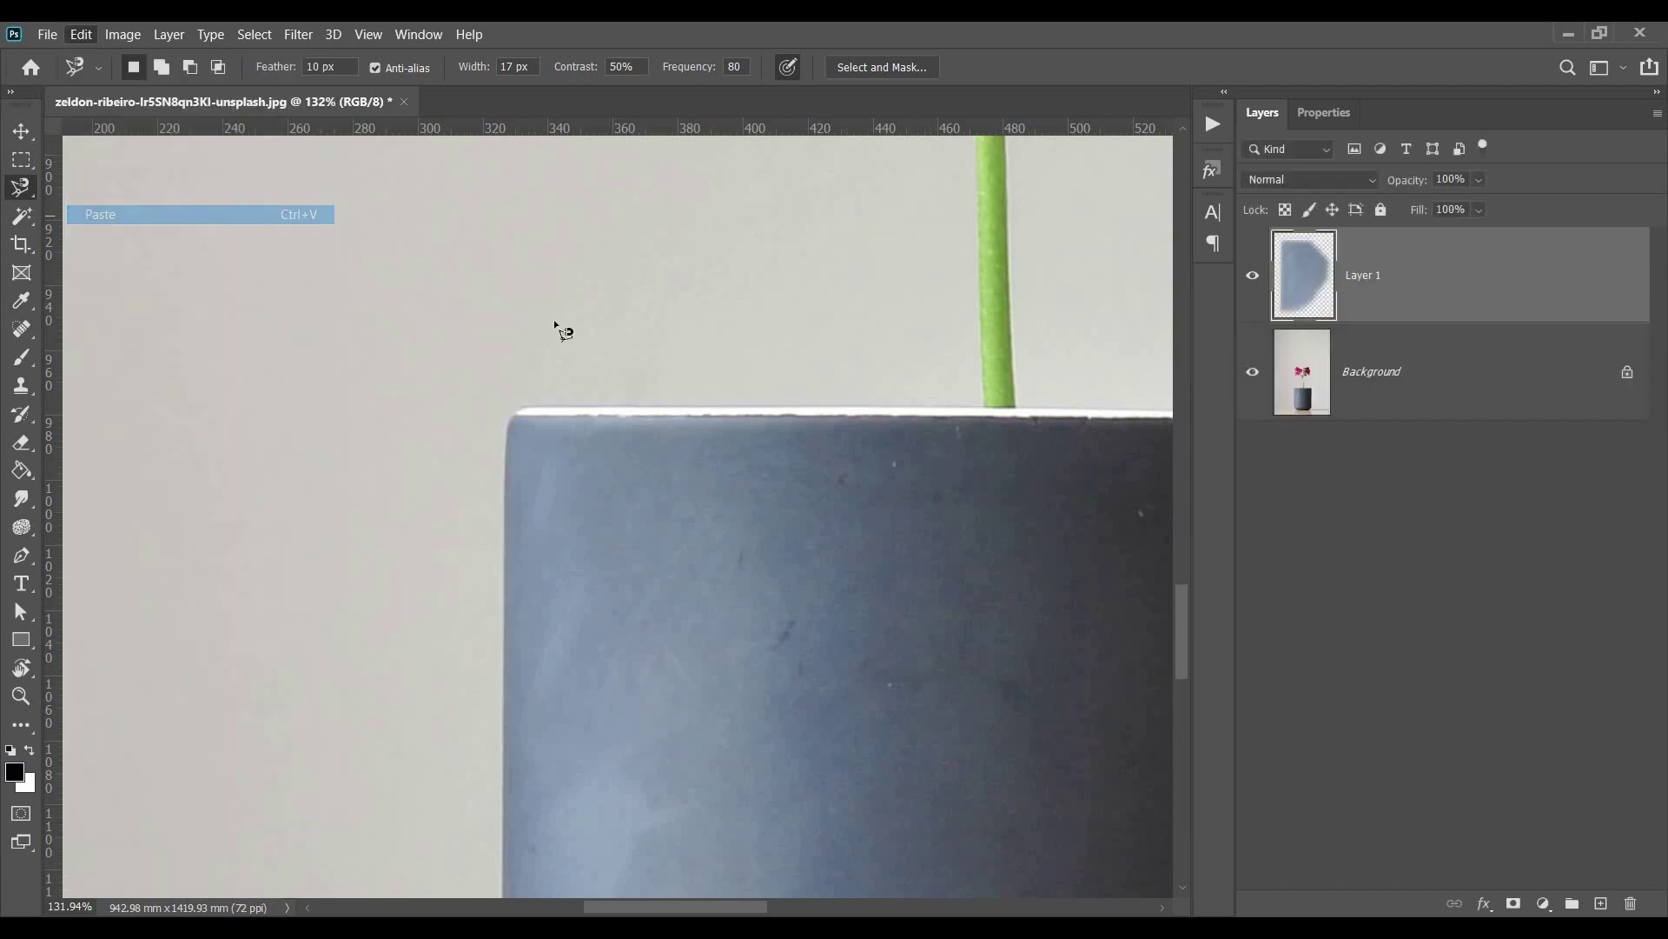
Step: Hide the Background layer and examine the feathered edges of the pasted vase piece
click(1252, 371)
scroll(713, 520, up, 2)
scroll(670, 503, up, 3)
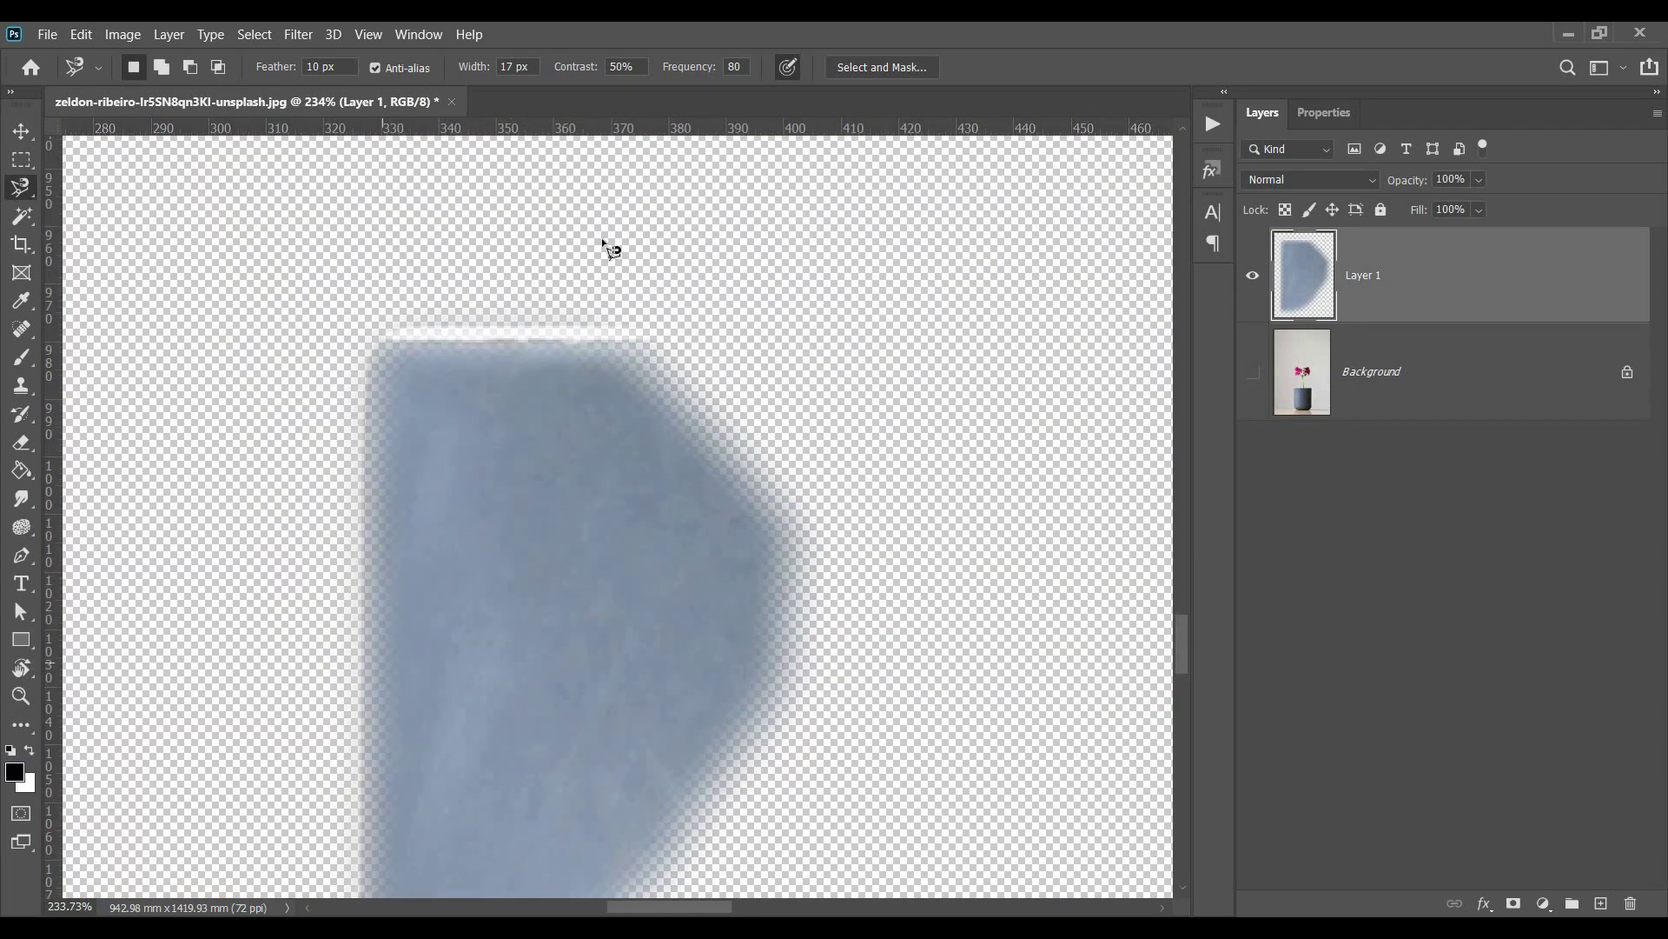
scroll(810, 533, down, 2)
scroll(810, 533, down, 2)
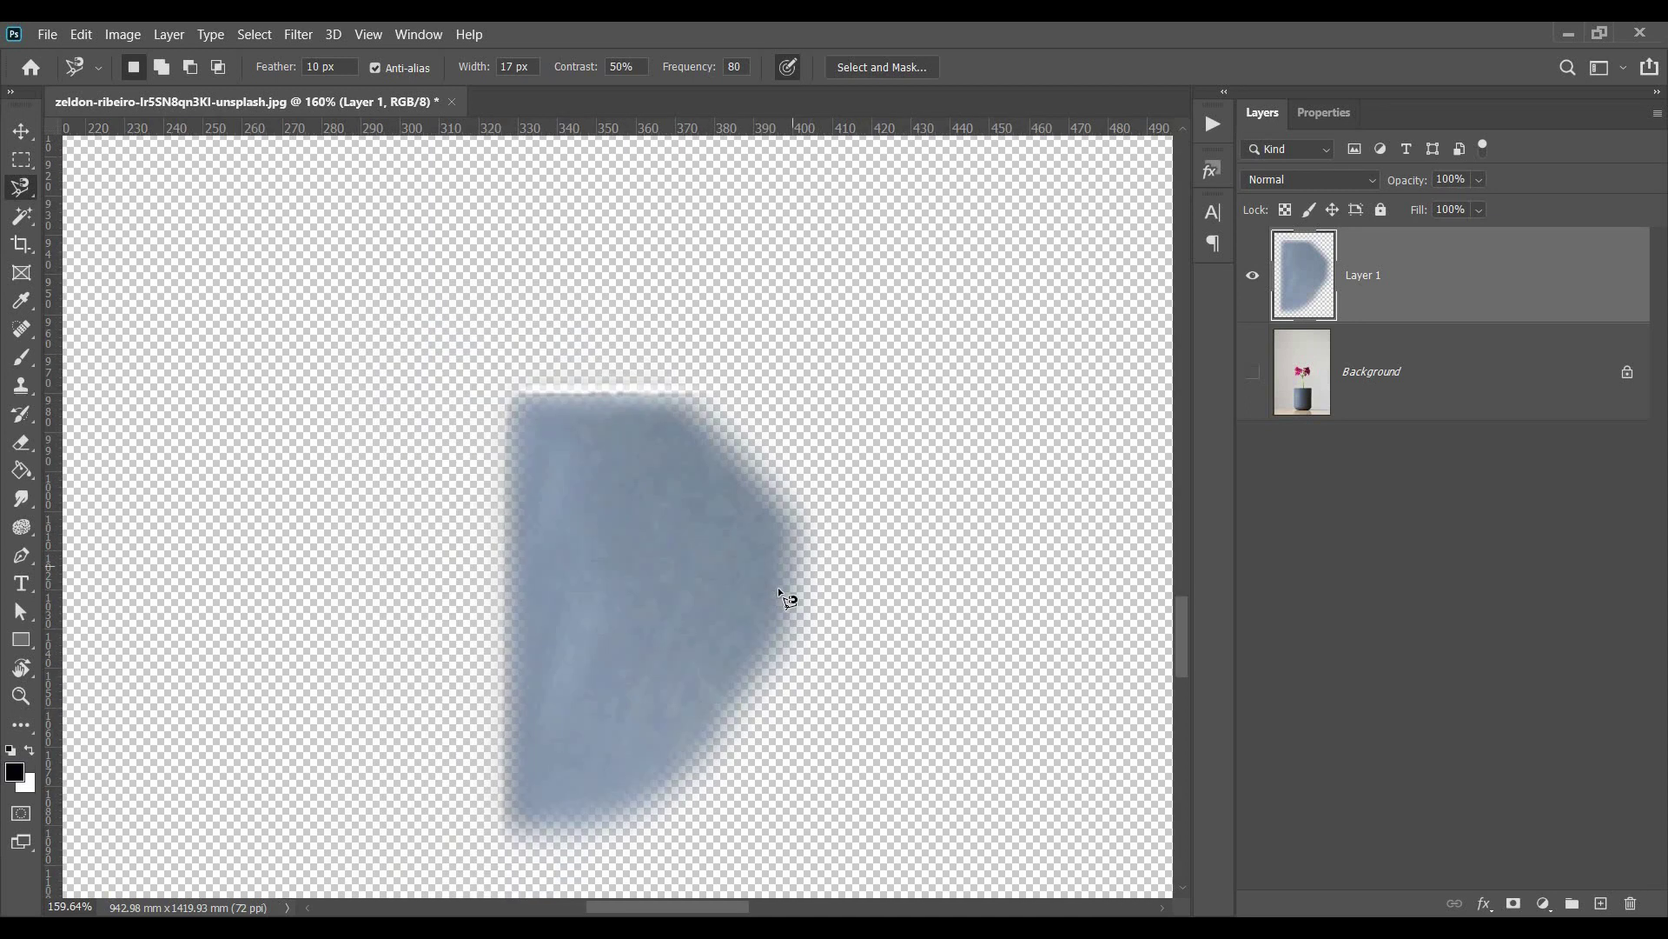
Step: Show the Background layer again and delete the pasted vase layer
click(1253, 372)
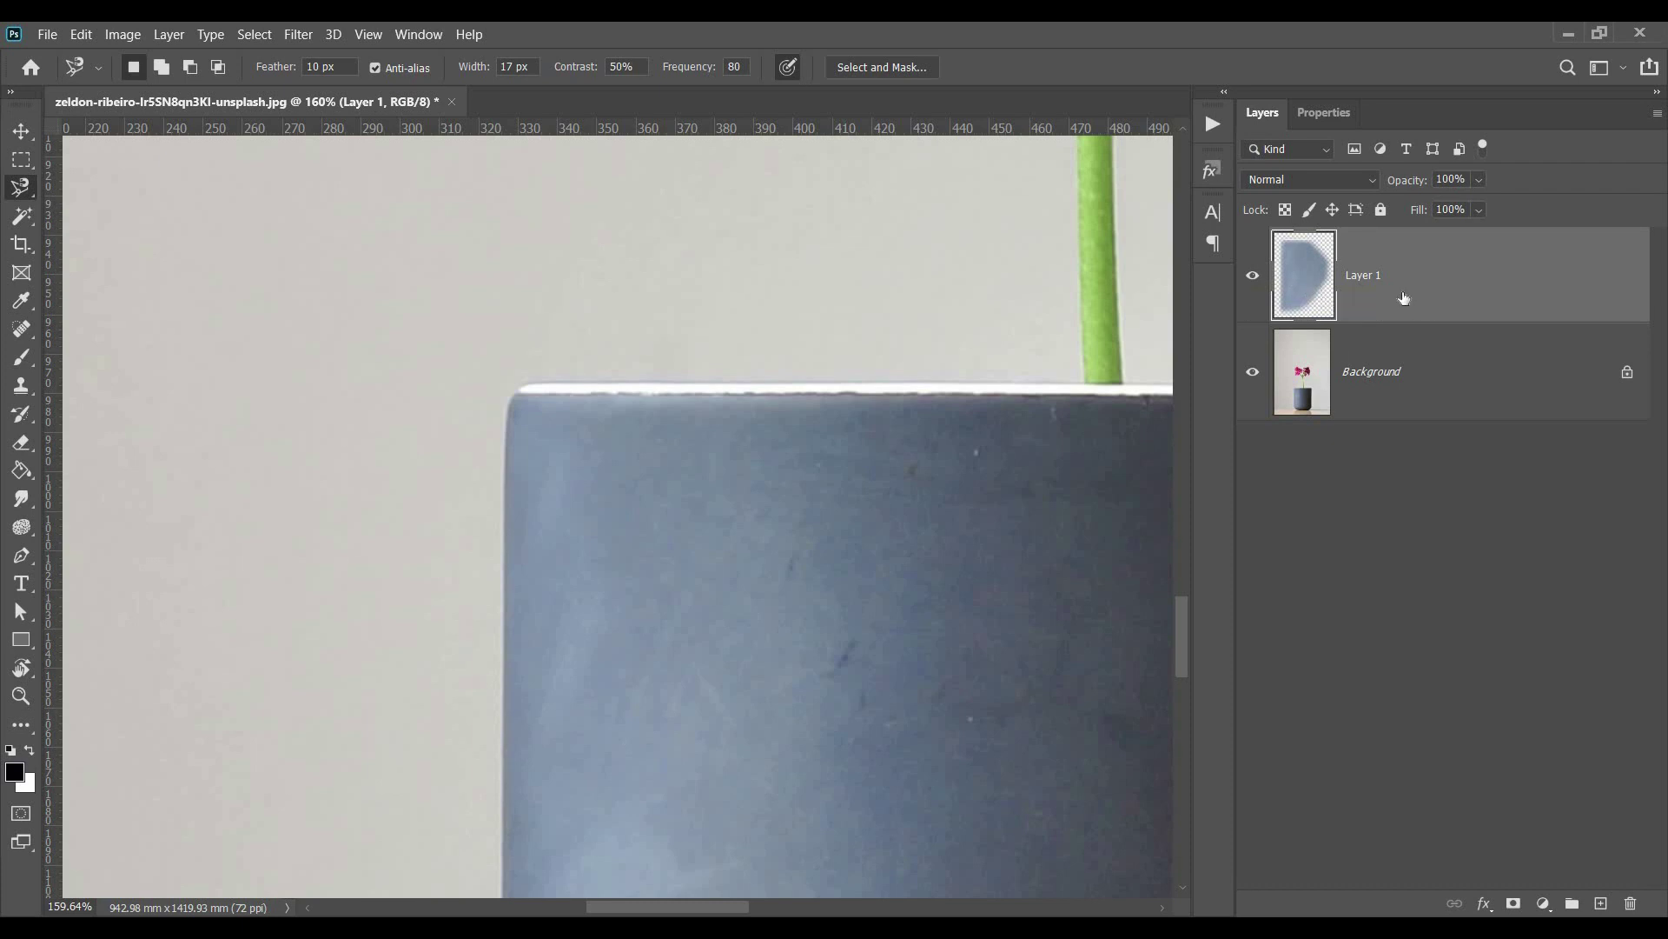
click(1621, 904)
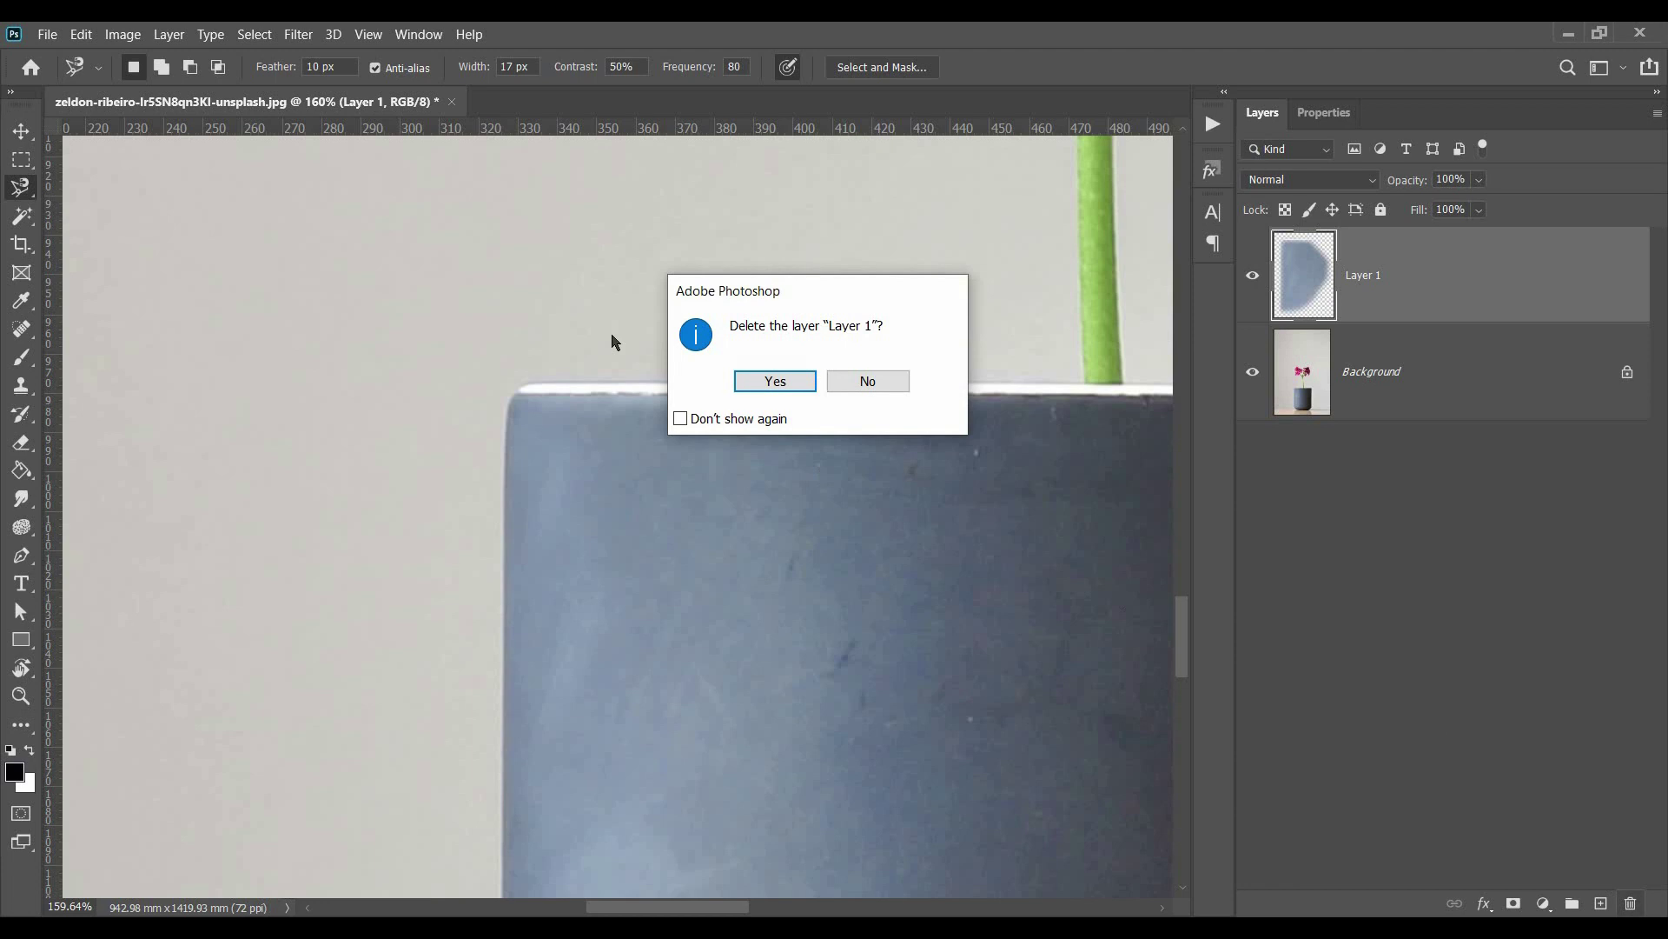
click(802, 380)
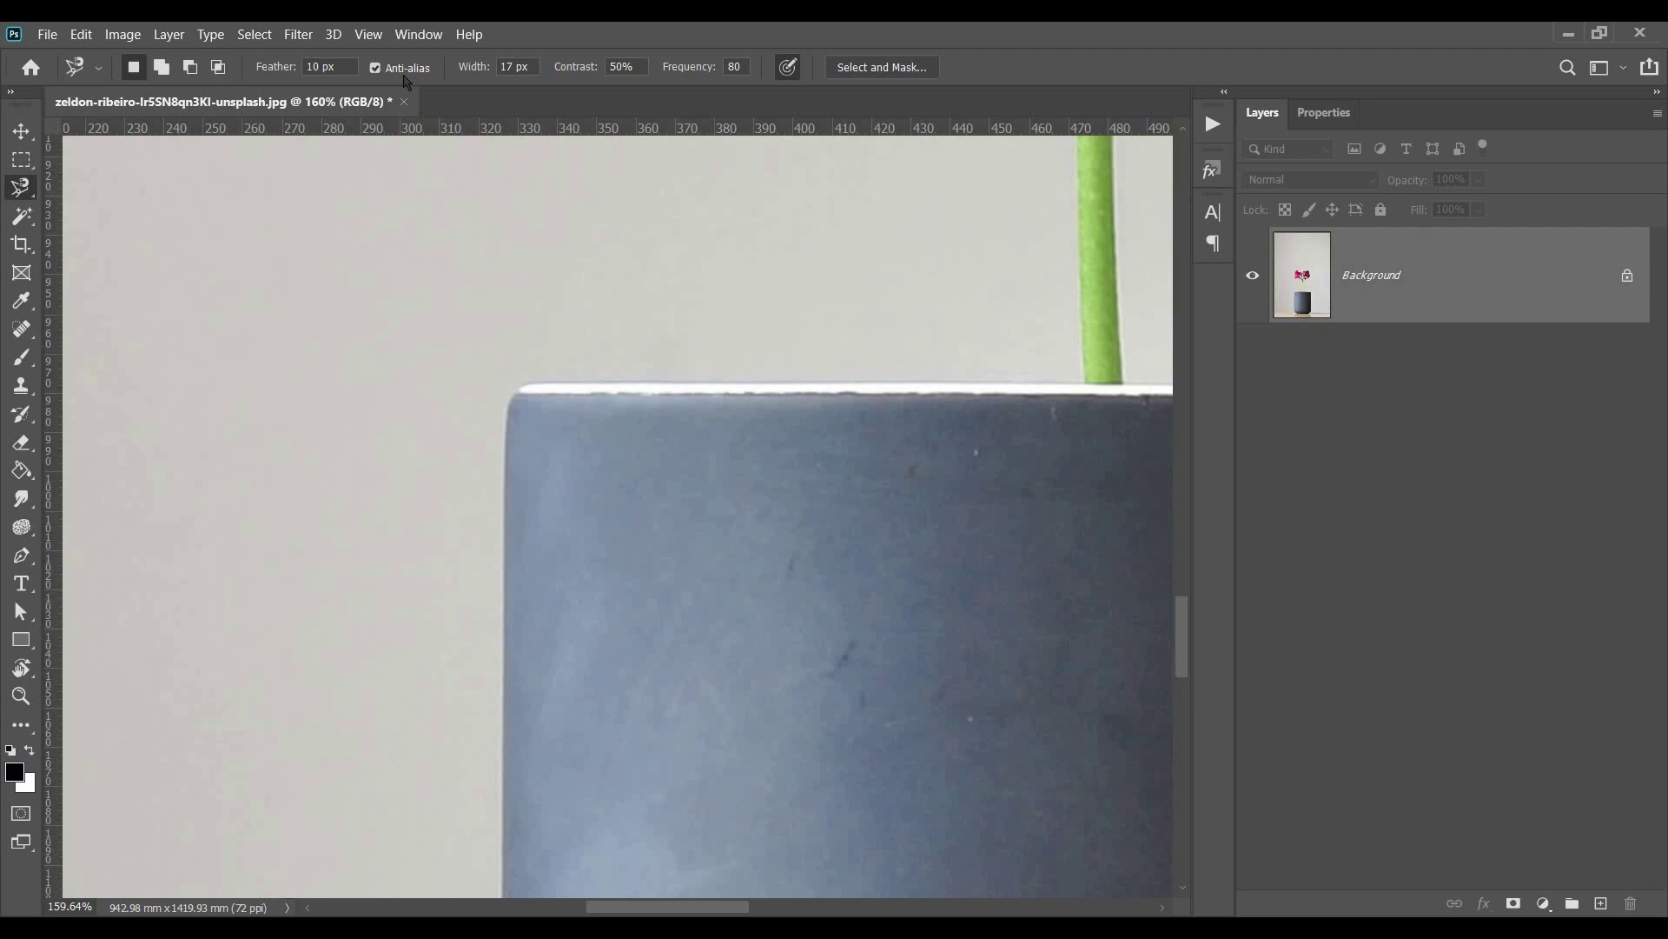
Step: Examine the edge pixels at the vase's upper-left corner at high magnification to explain anti-aliasing
scroll(520, 403, up, 10)
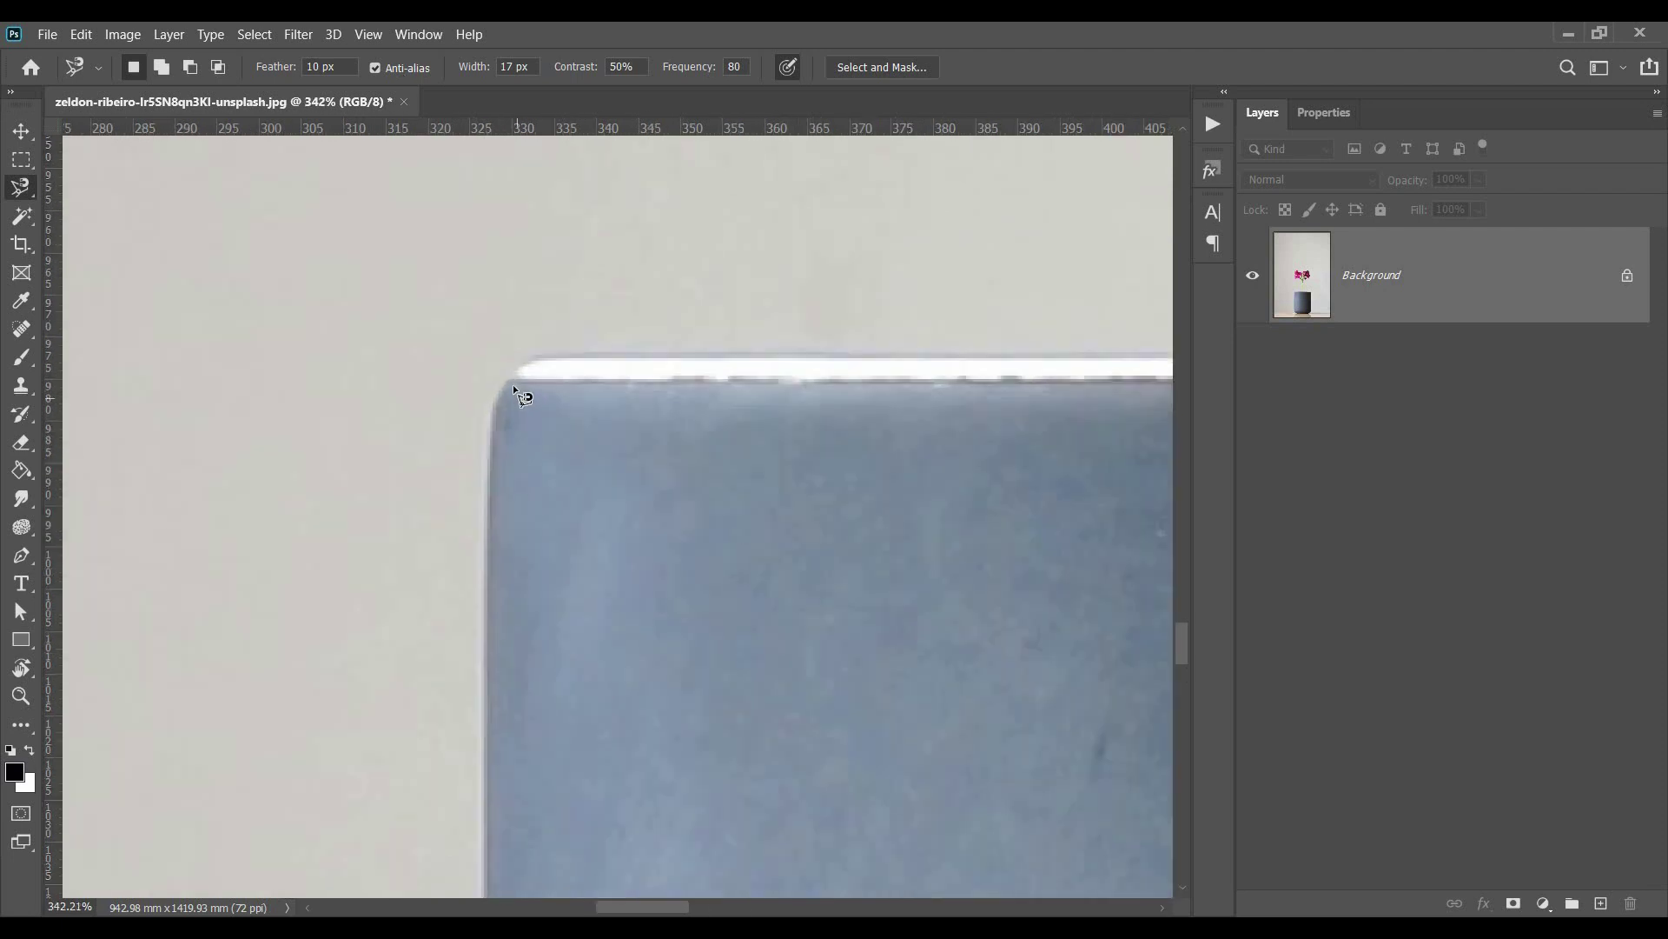
scroll(509, 359, up, 6)
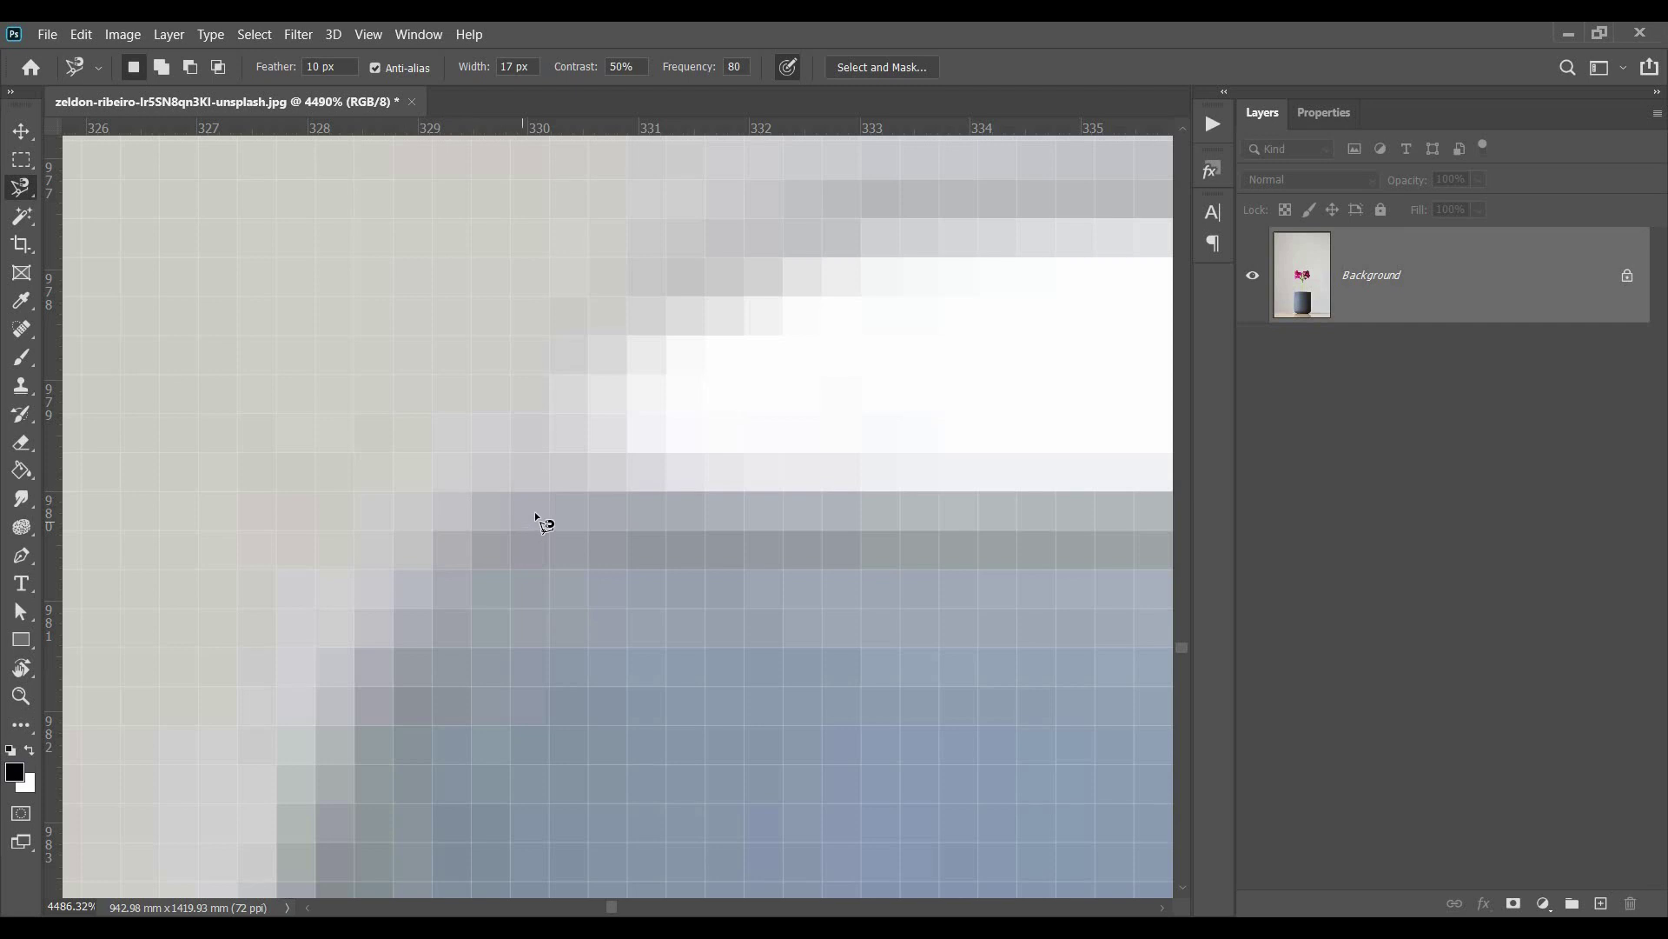
scroll(546, 523, down, 3)
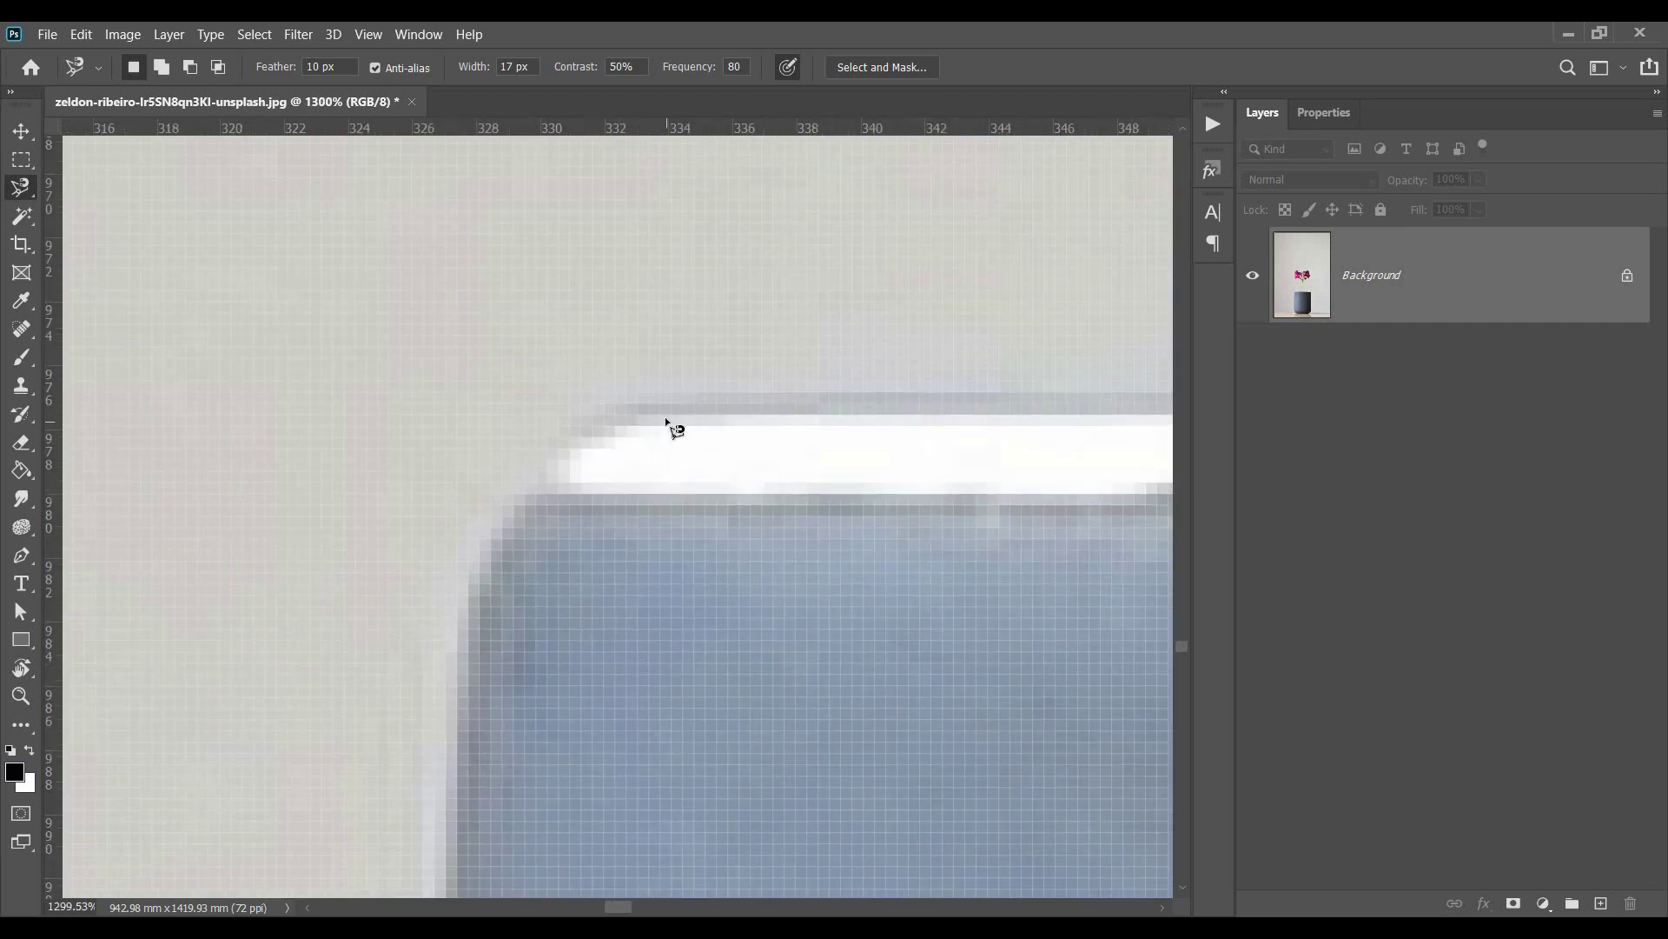
scroll(658, 428, up, 1)
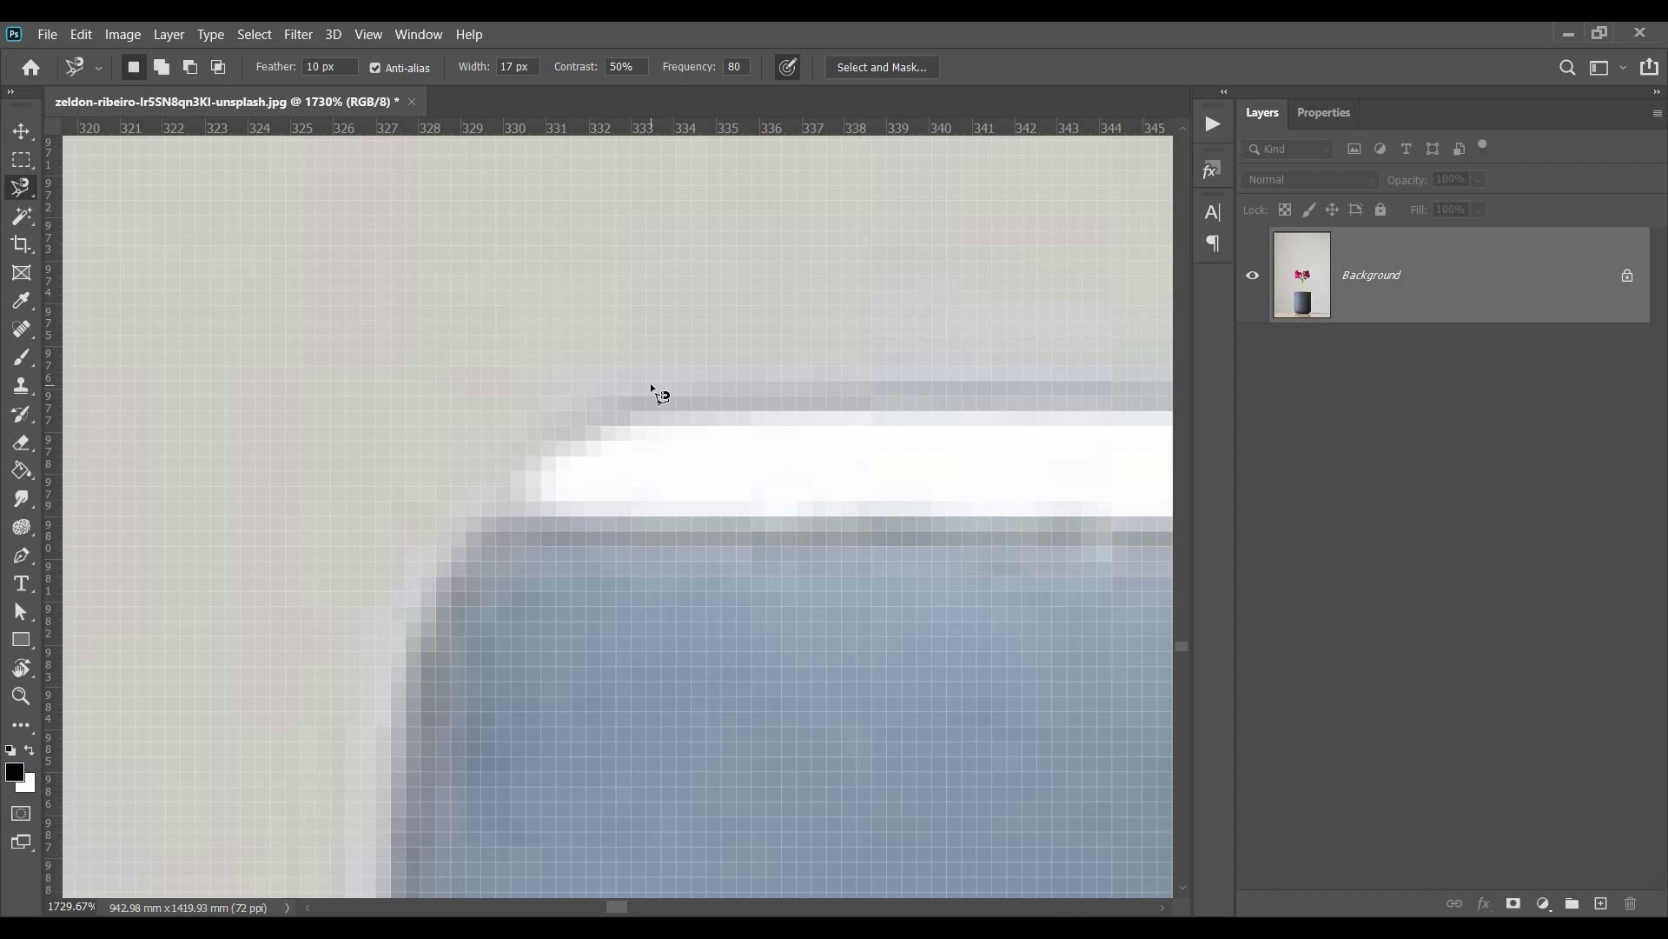
scroll(495, 608, down, 2)
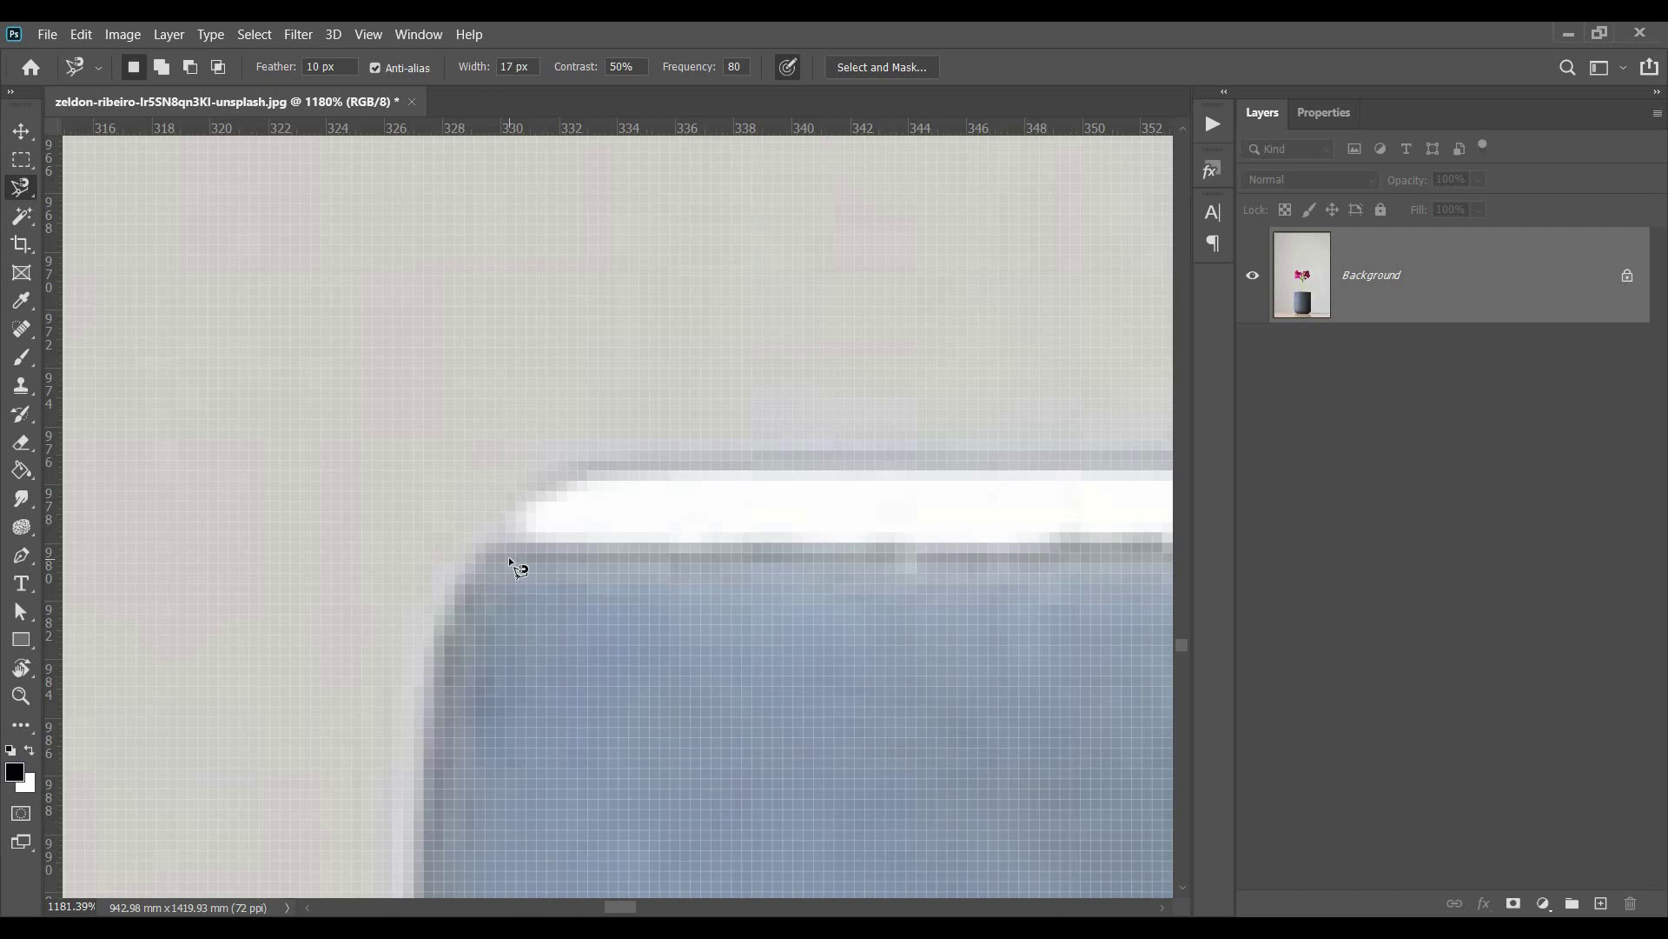
scroll(508, 556, up, 3)
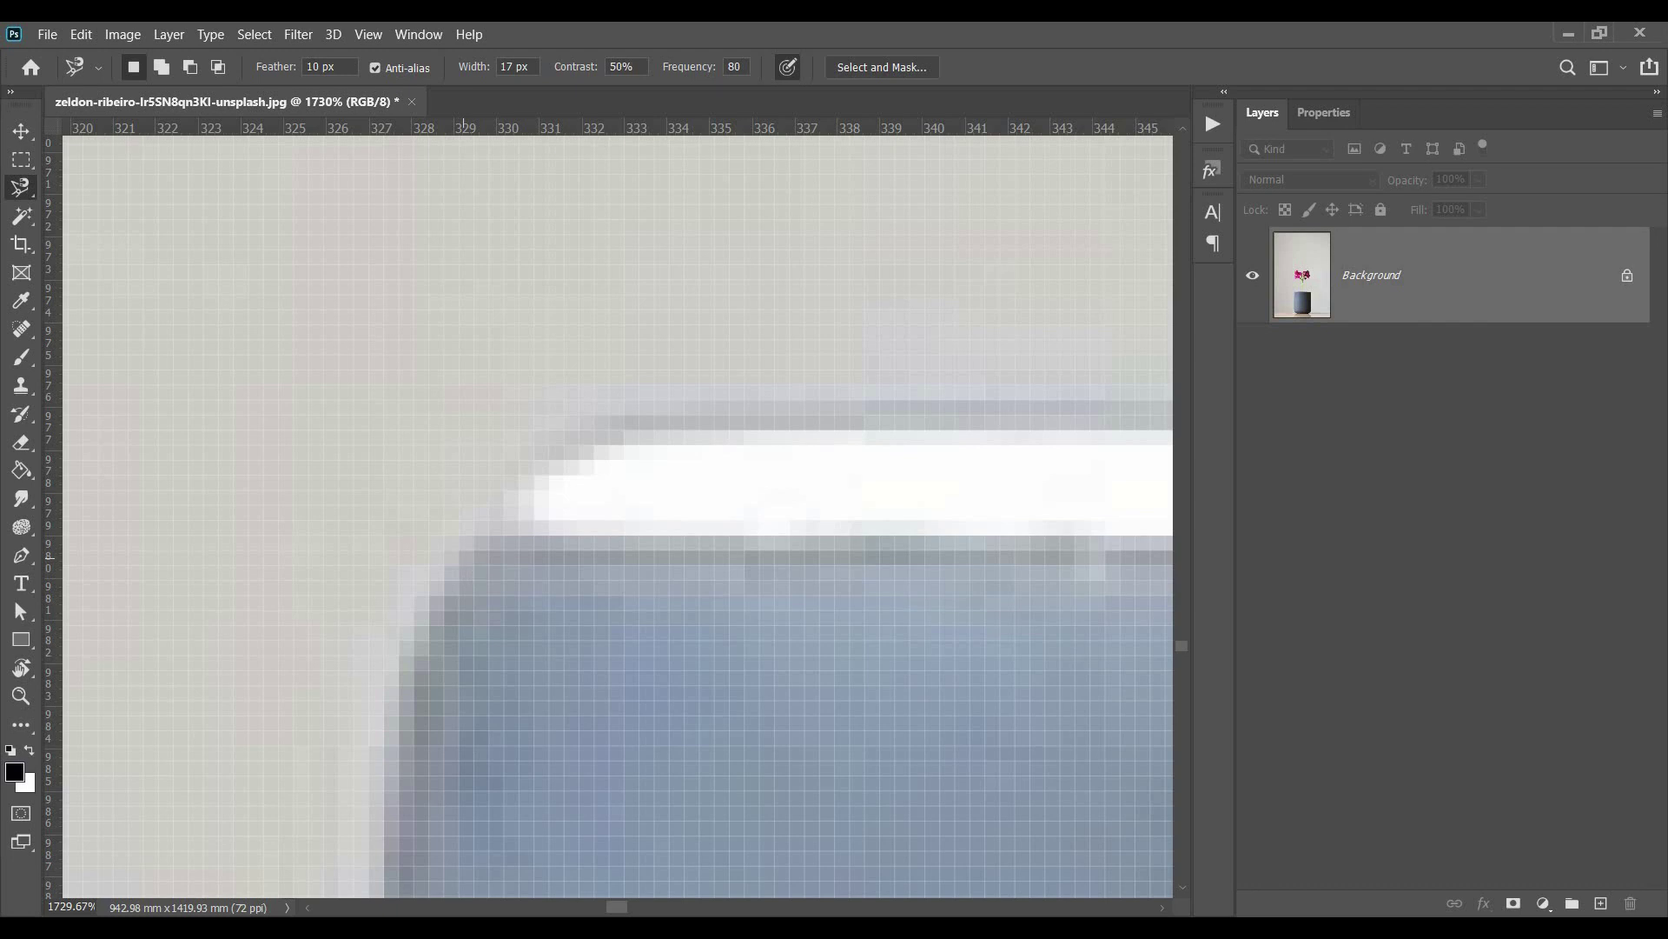
scroll(472, 554, down, 4)
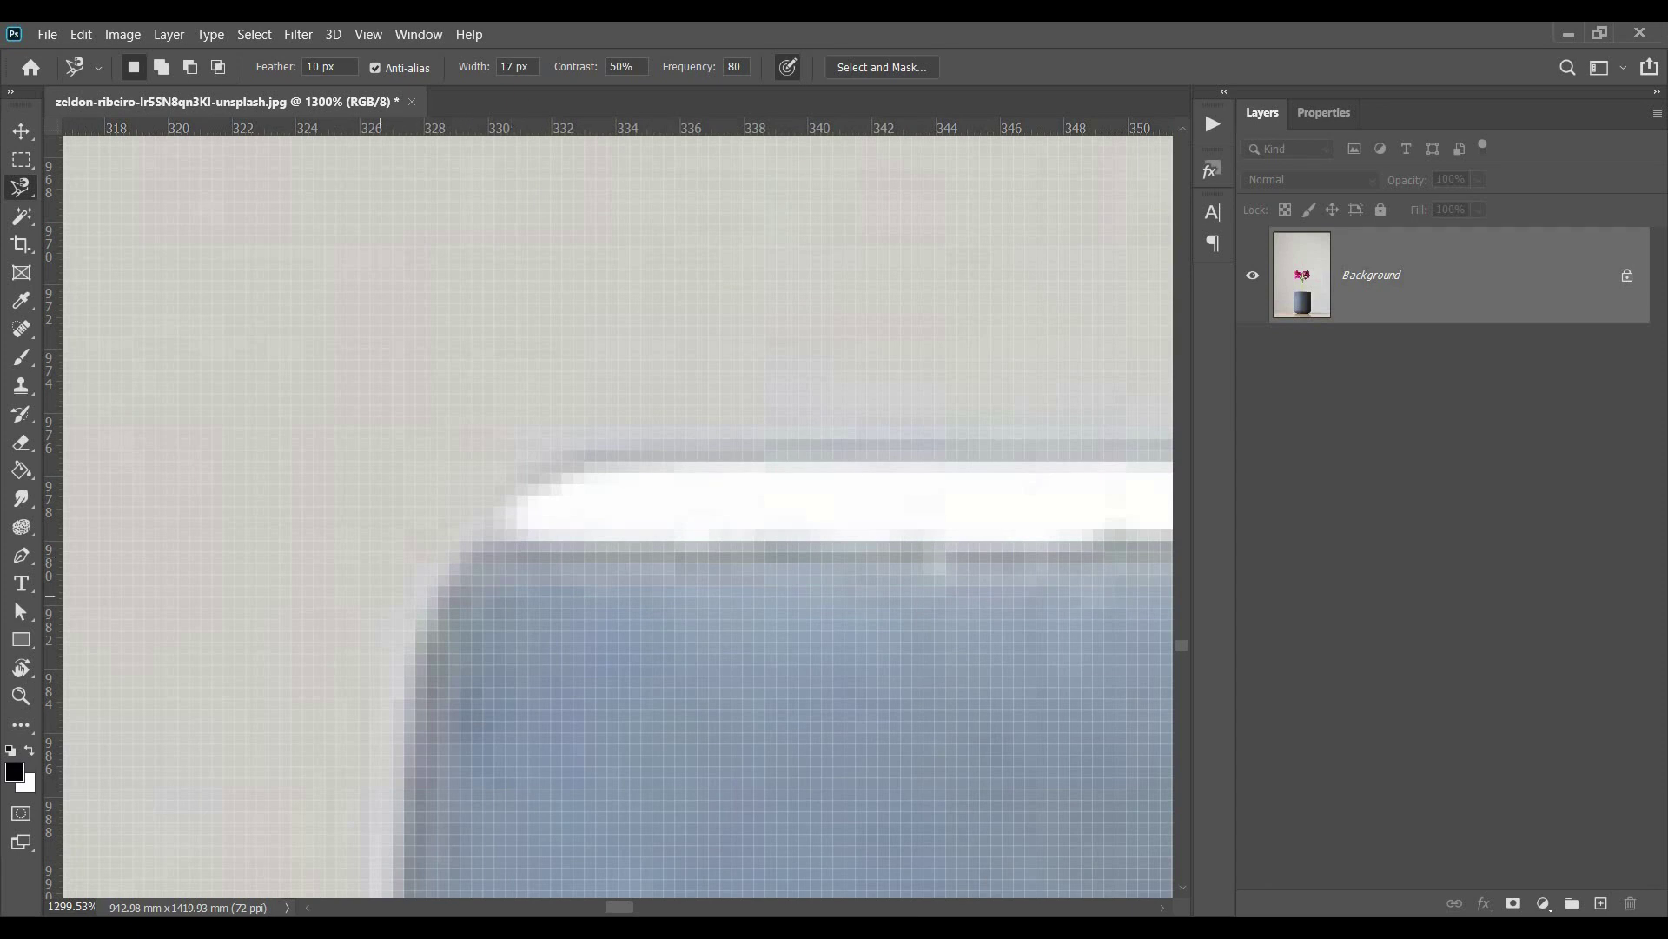
scroll(455, 629, down, 6)
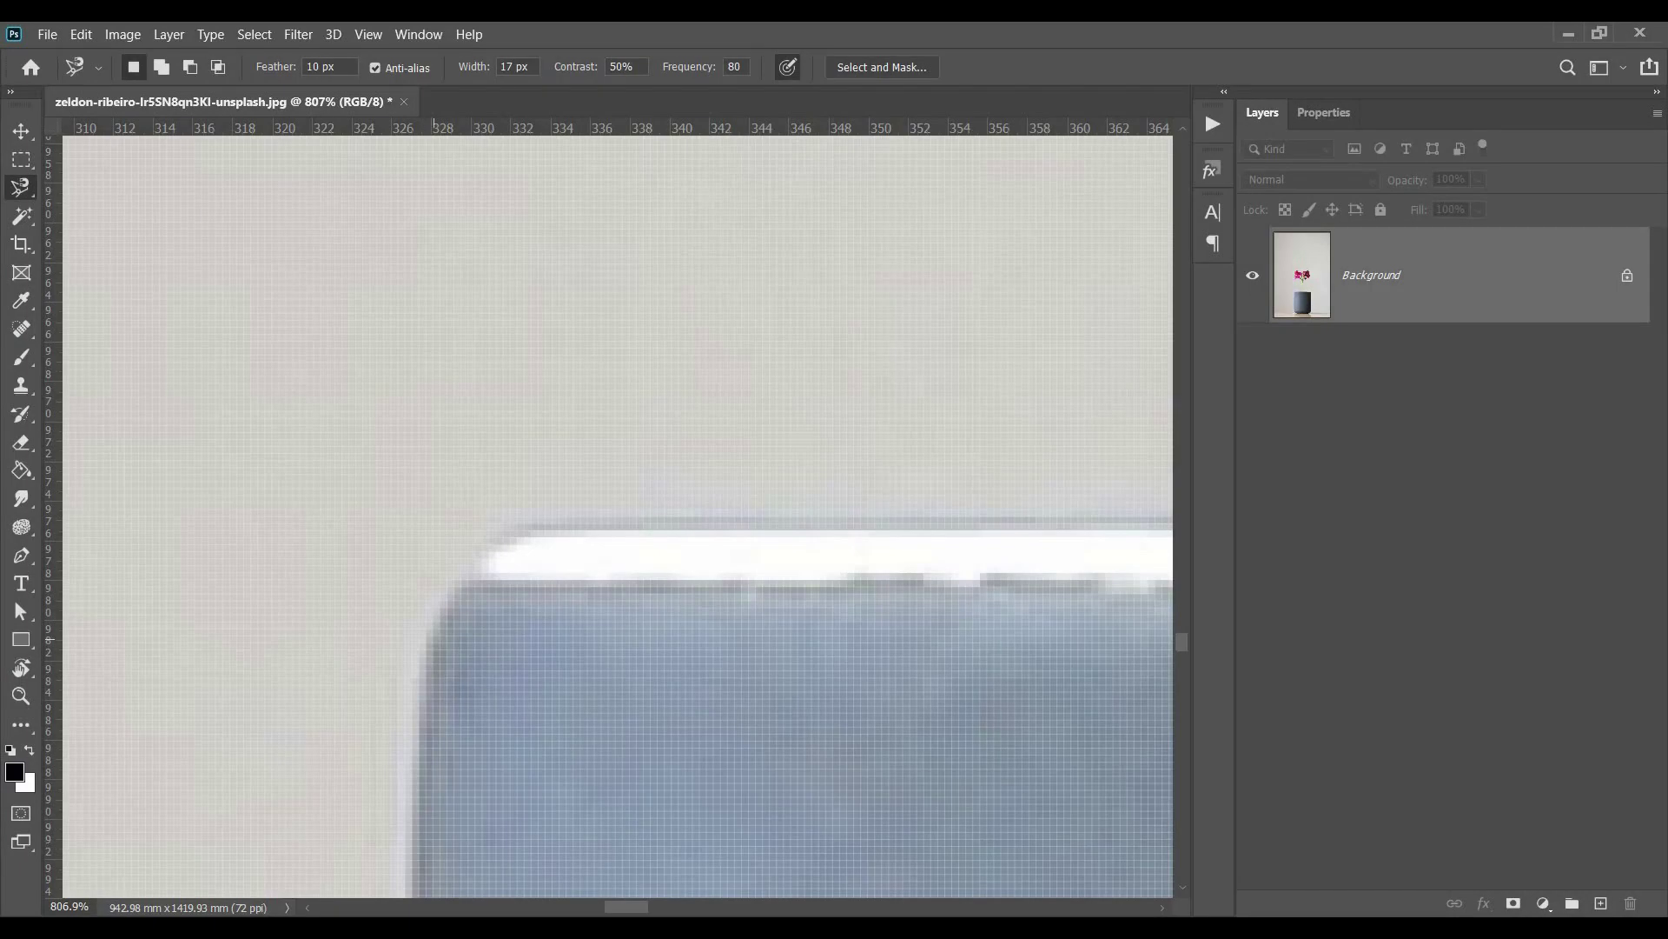
Step: Set the Magnetic Lasso width to 5 px and start a path at the vase's upper-left corner
click(512, 67)
text(5)
key(Return)
scroll(428, 566, up, 2)
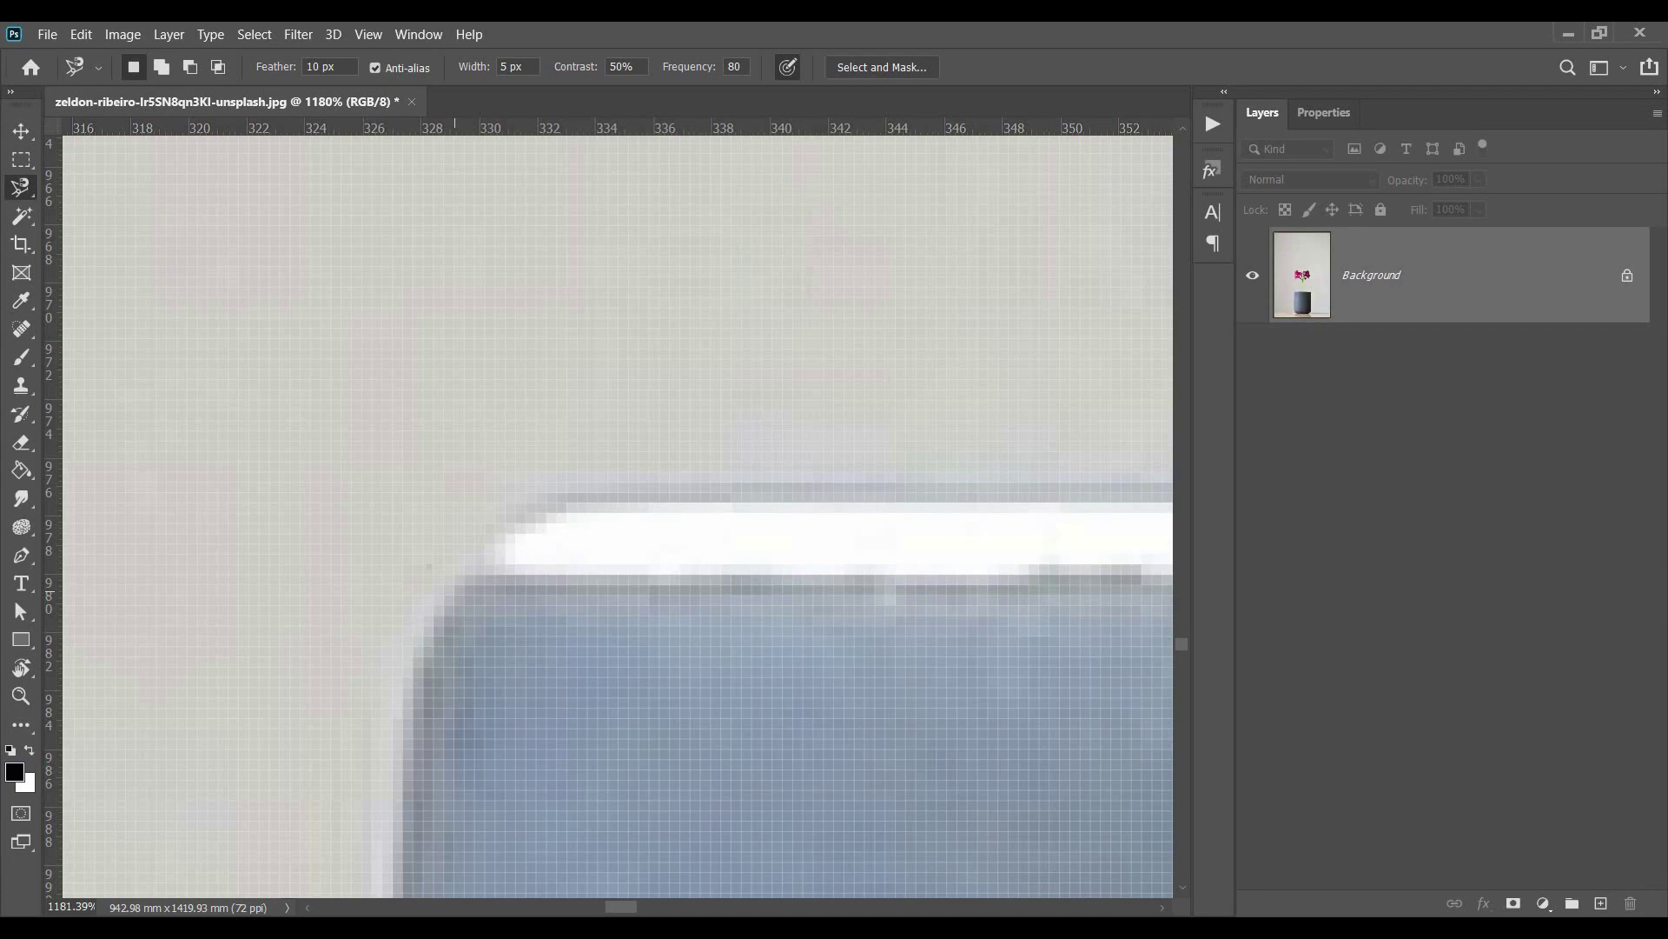
click(455, 586)
Step: Raise the Magnetic Lasso width to 10 px and trace a trial path over the vase's upper-left rim
key(bracketright)
key(bracketright)
key(bracketright)
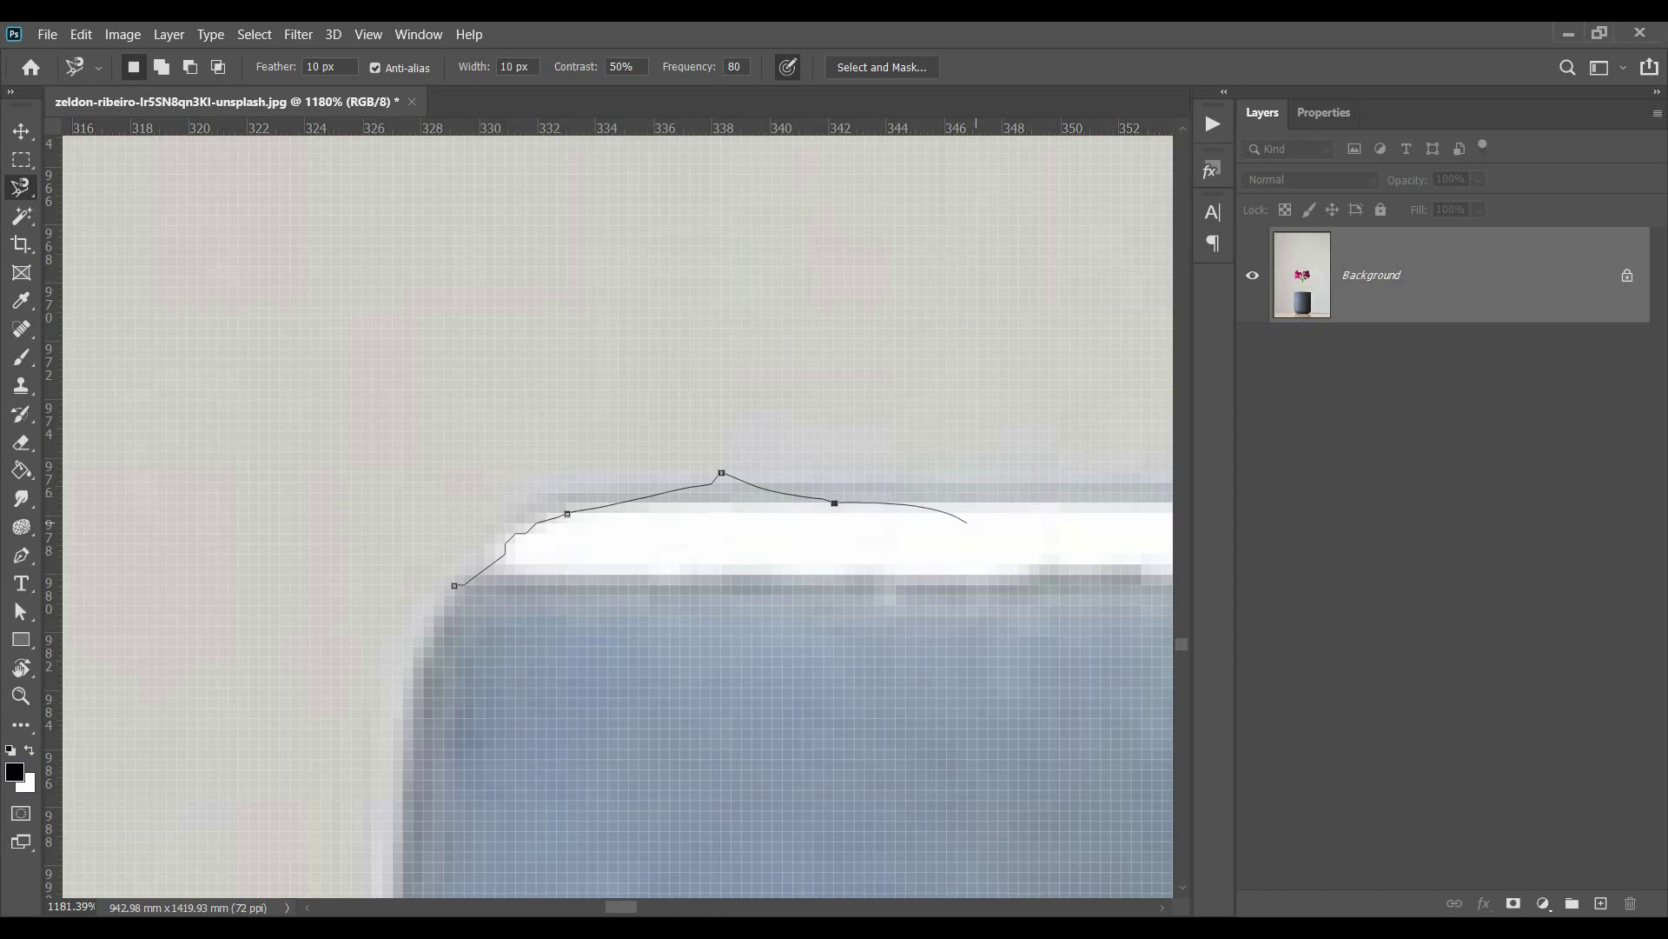
Step: Try narrower and wider Magnetic Lasso widths up to 15 px on the trial path, and discard the path
key(bracketleft)
key(bracketleft)
key(bracketleft)
key(bracketleft)
key(bracketleft)
key(bracketleft)
key(bracketleft)
key(bracketright)
key(bracketright)
key(bracketright)
key(Escape)
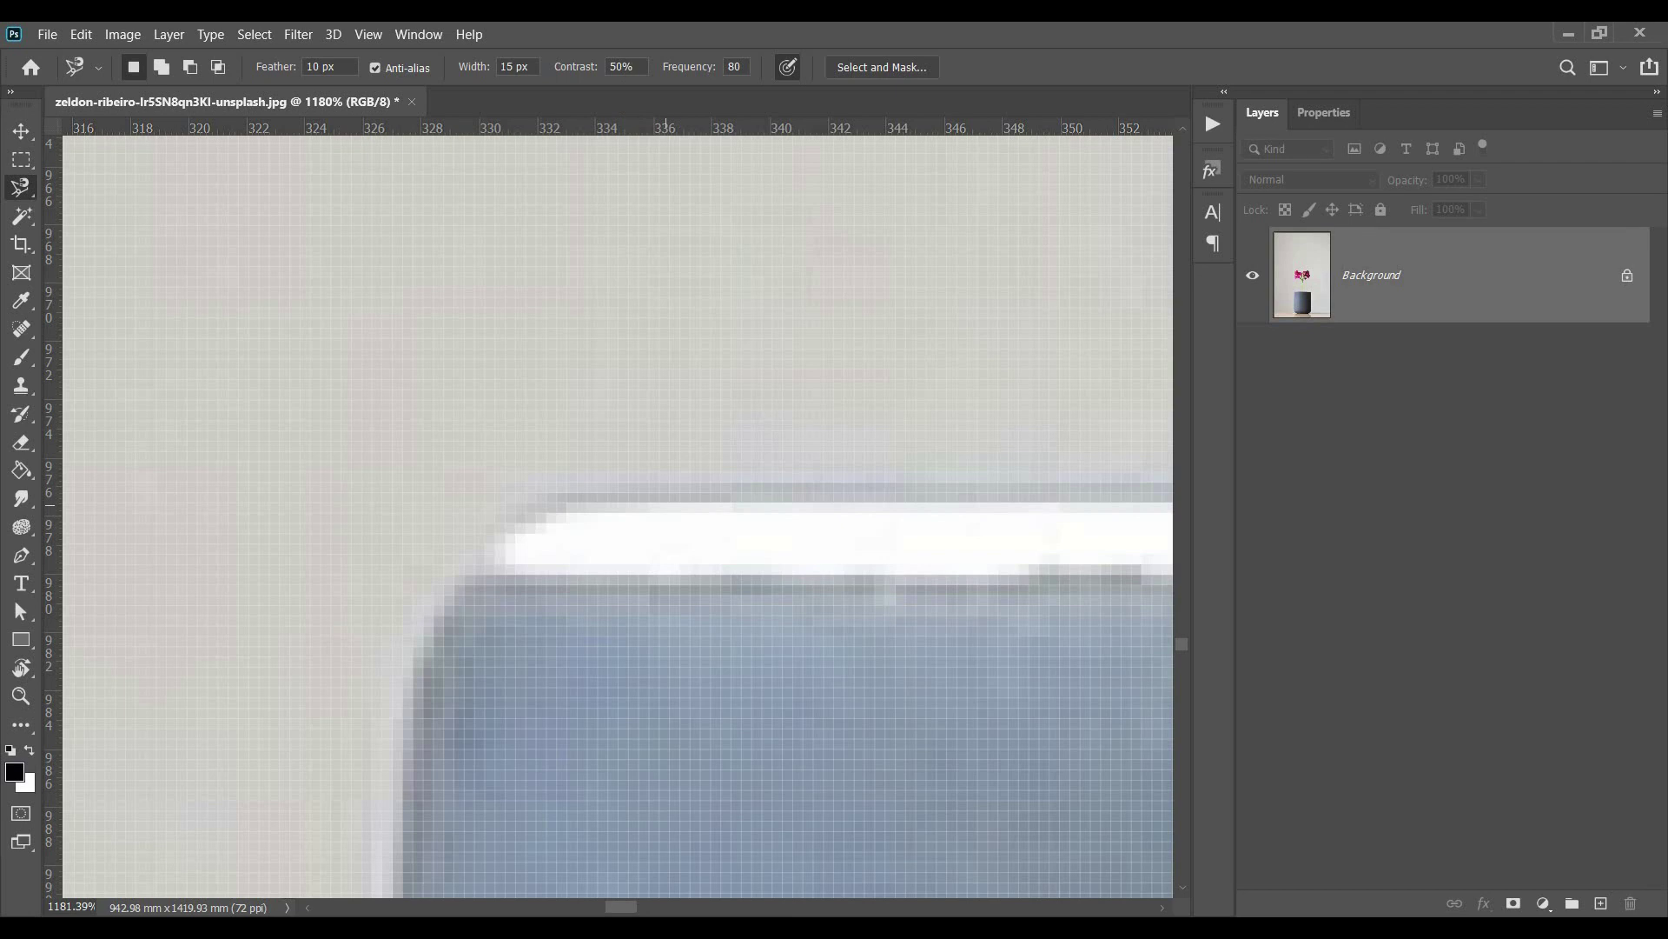
Step: Reduce the Magnetic Lasso width to 6 px, trace a trial path around the vase's upper-left corner, and discard it
key(bracketleft)
key(bracketleft)
click(403, 667)
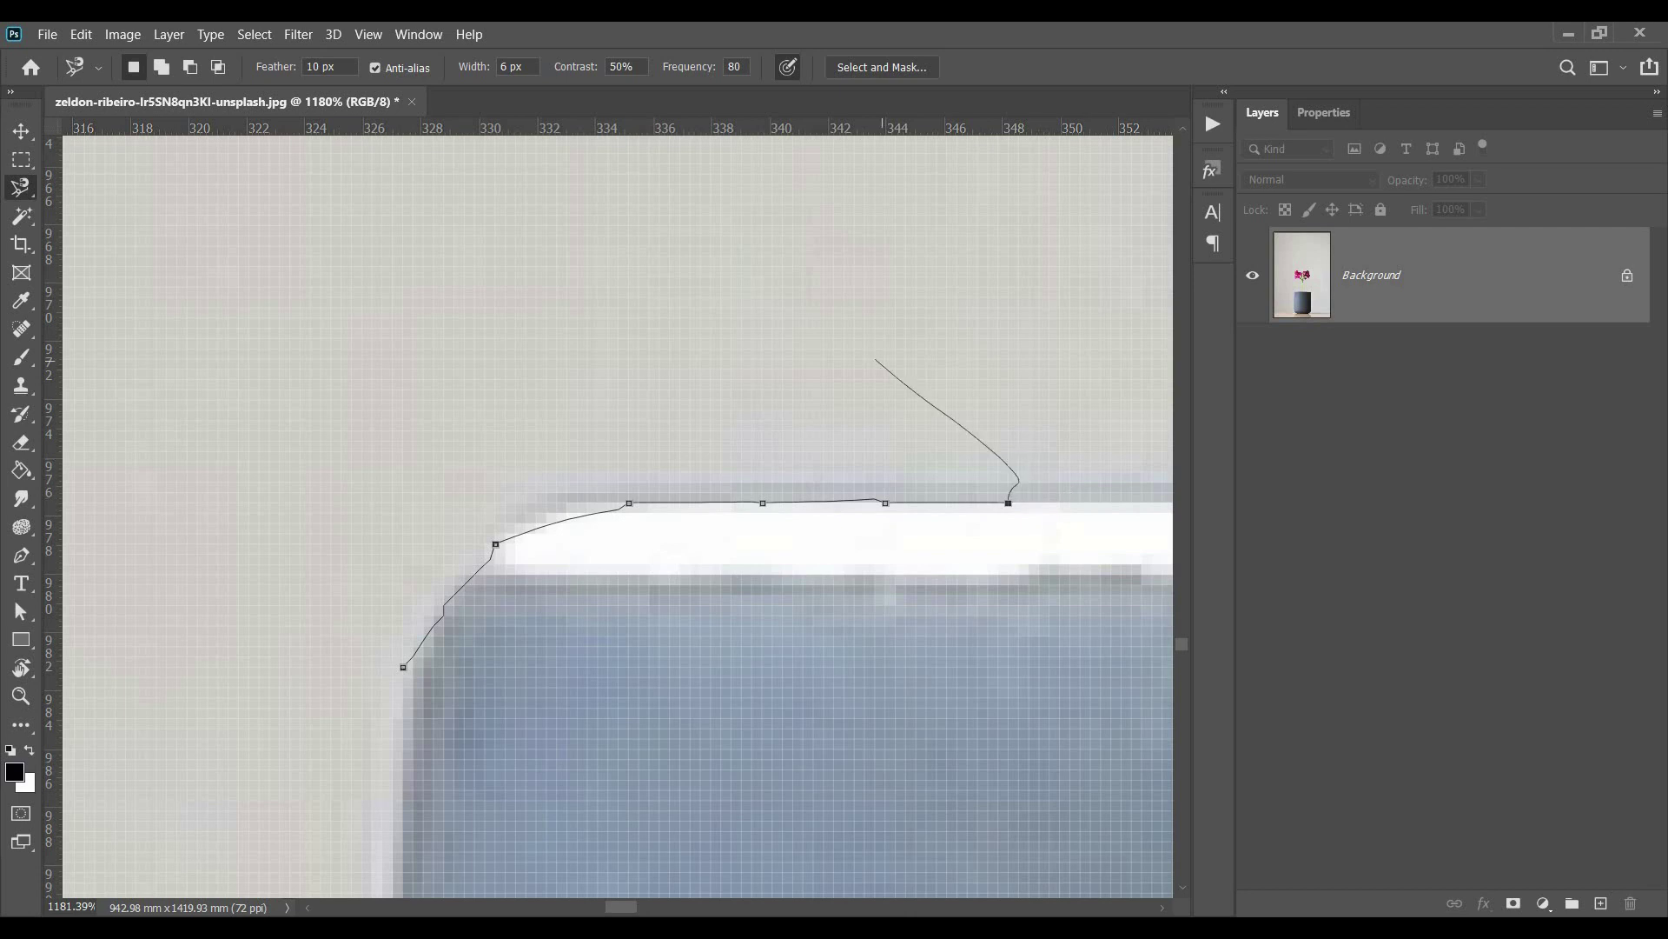
key(Escape)
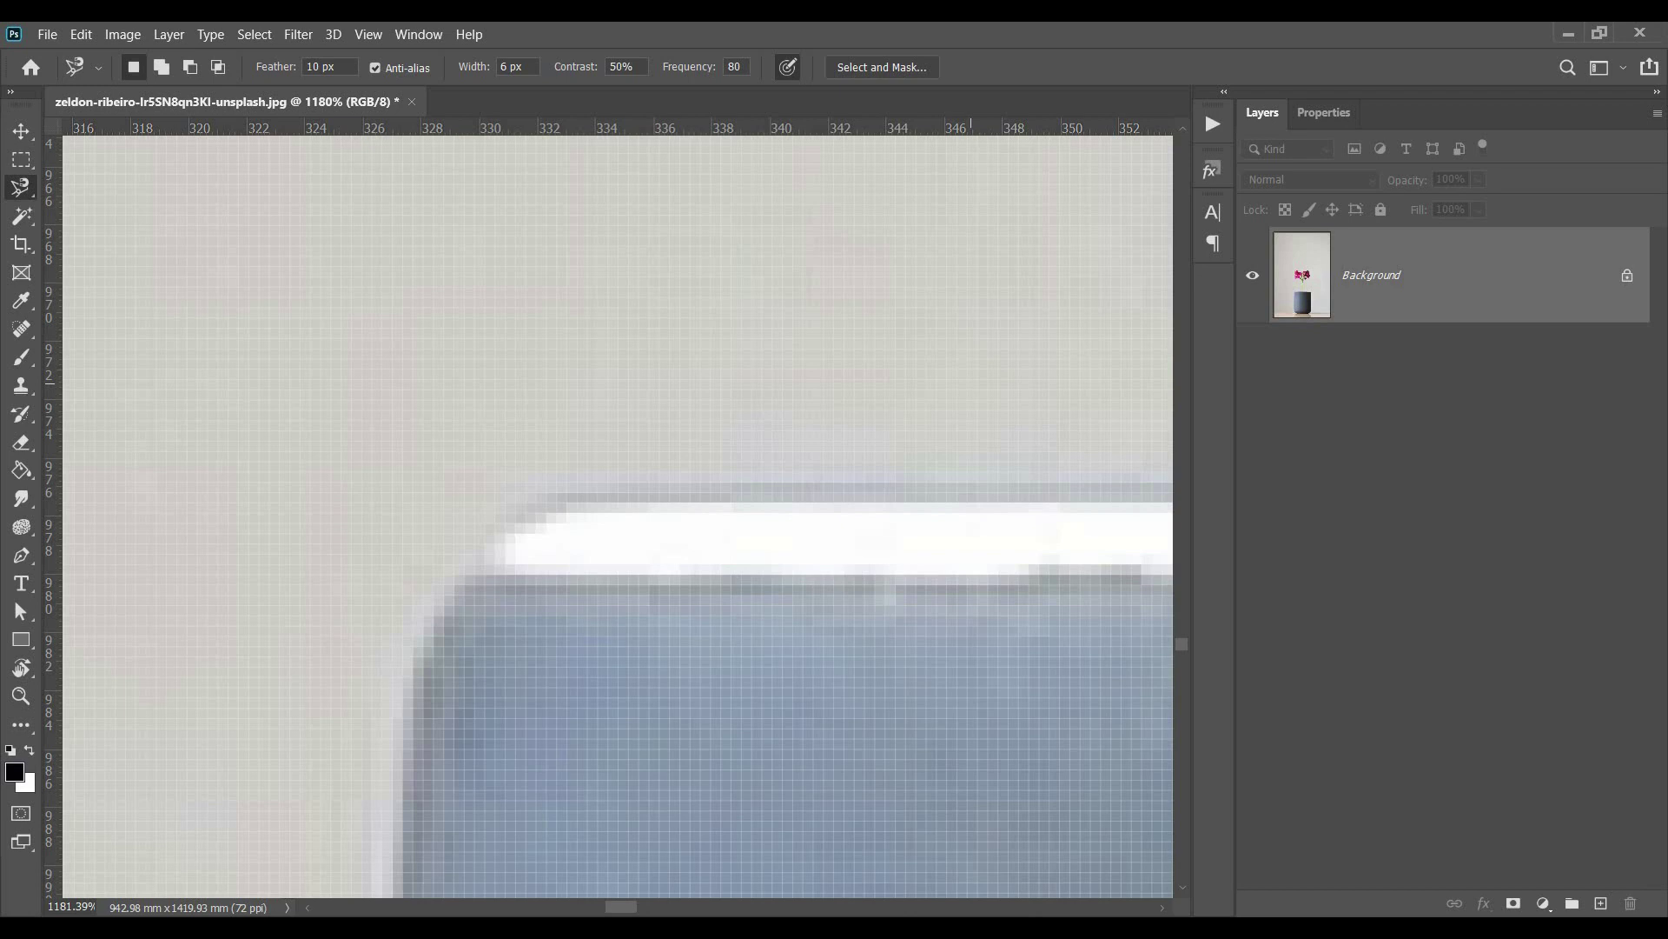
Step: Start a Magnetic Lasso path on the vase's rim at the left side of the green stem's base
scroll(827, 544, down, 5)
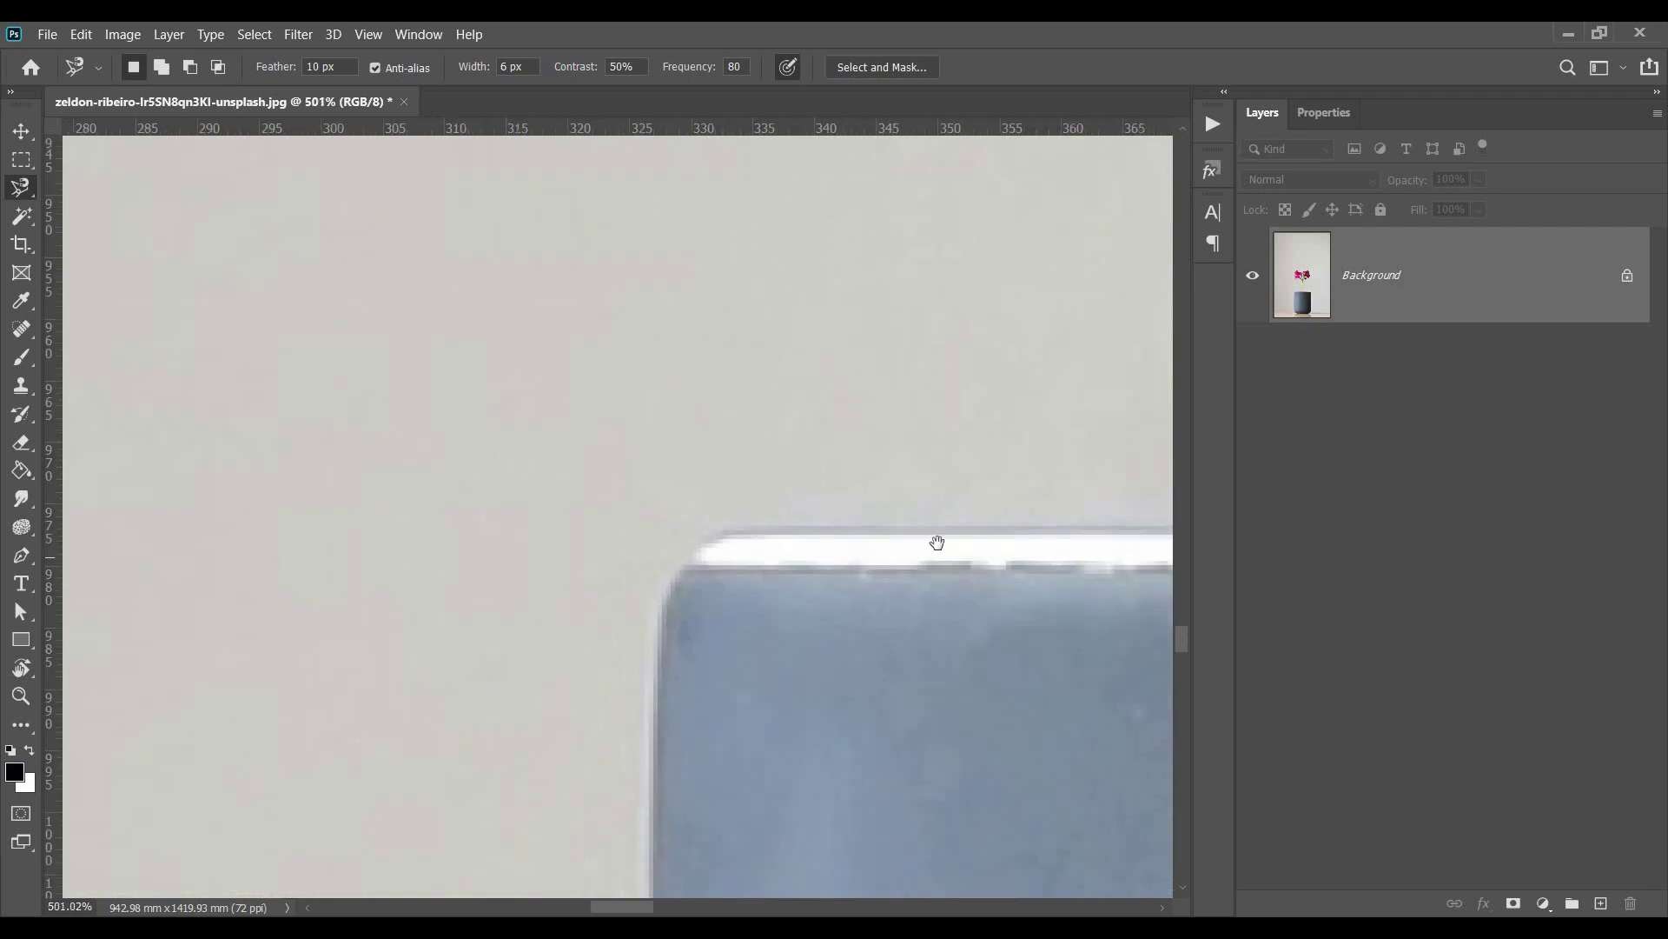
scroll(782, 493, down, 6)
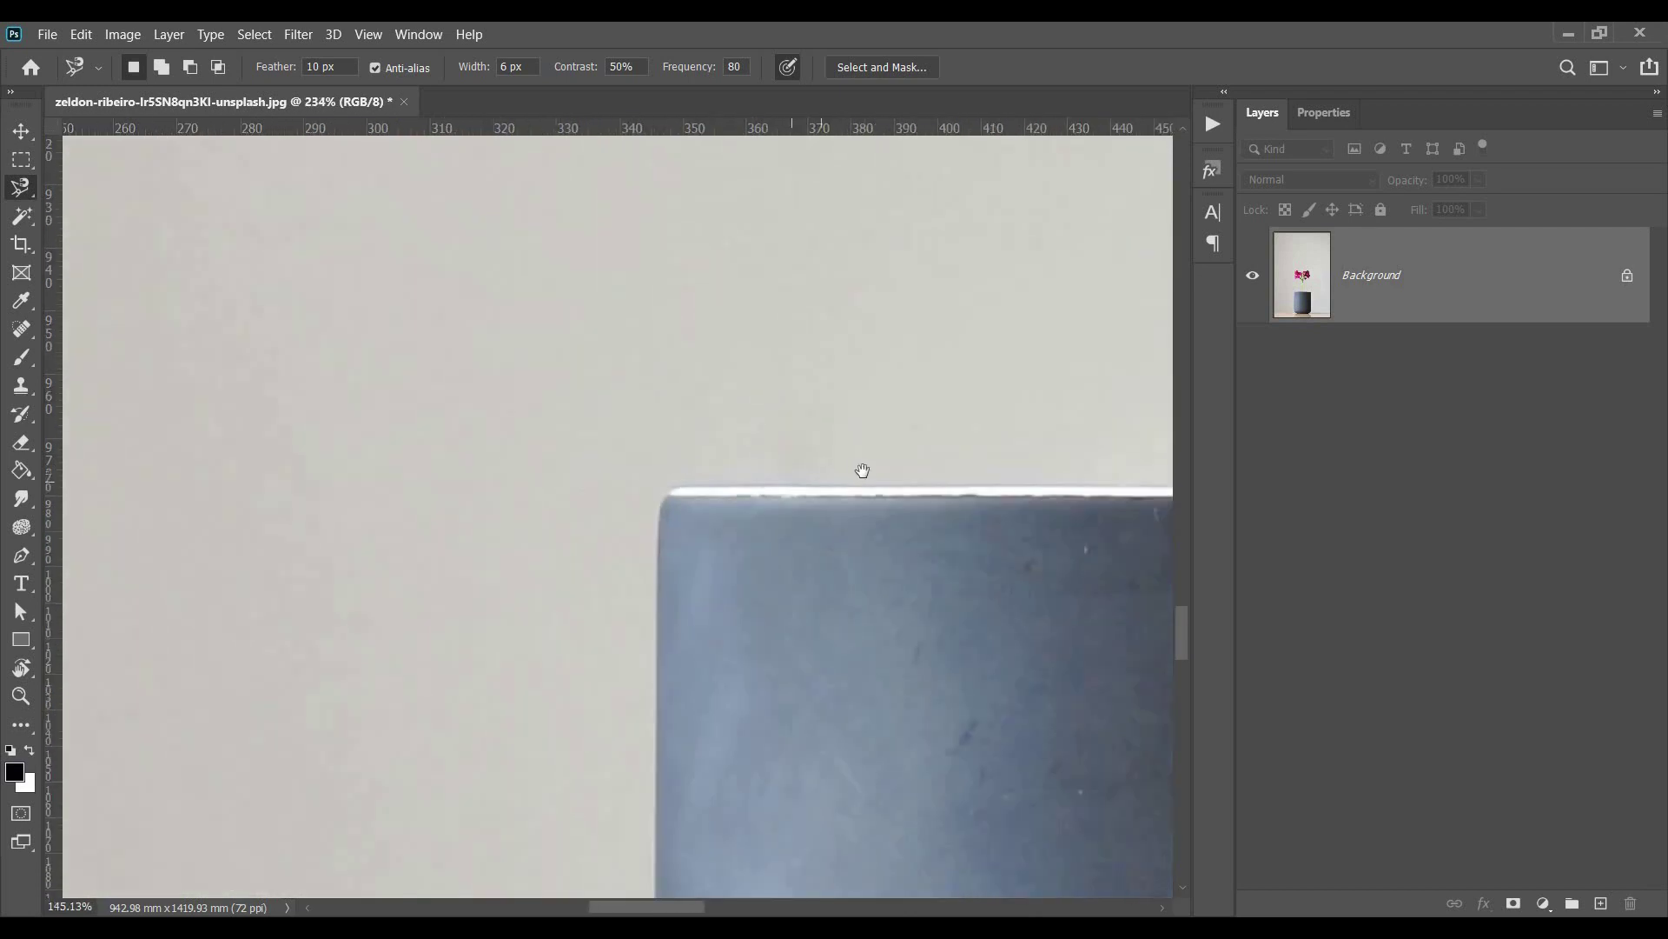
drag(862, 471, 670, 466)
scroll(924, 480, up, 8)
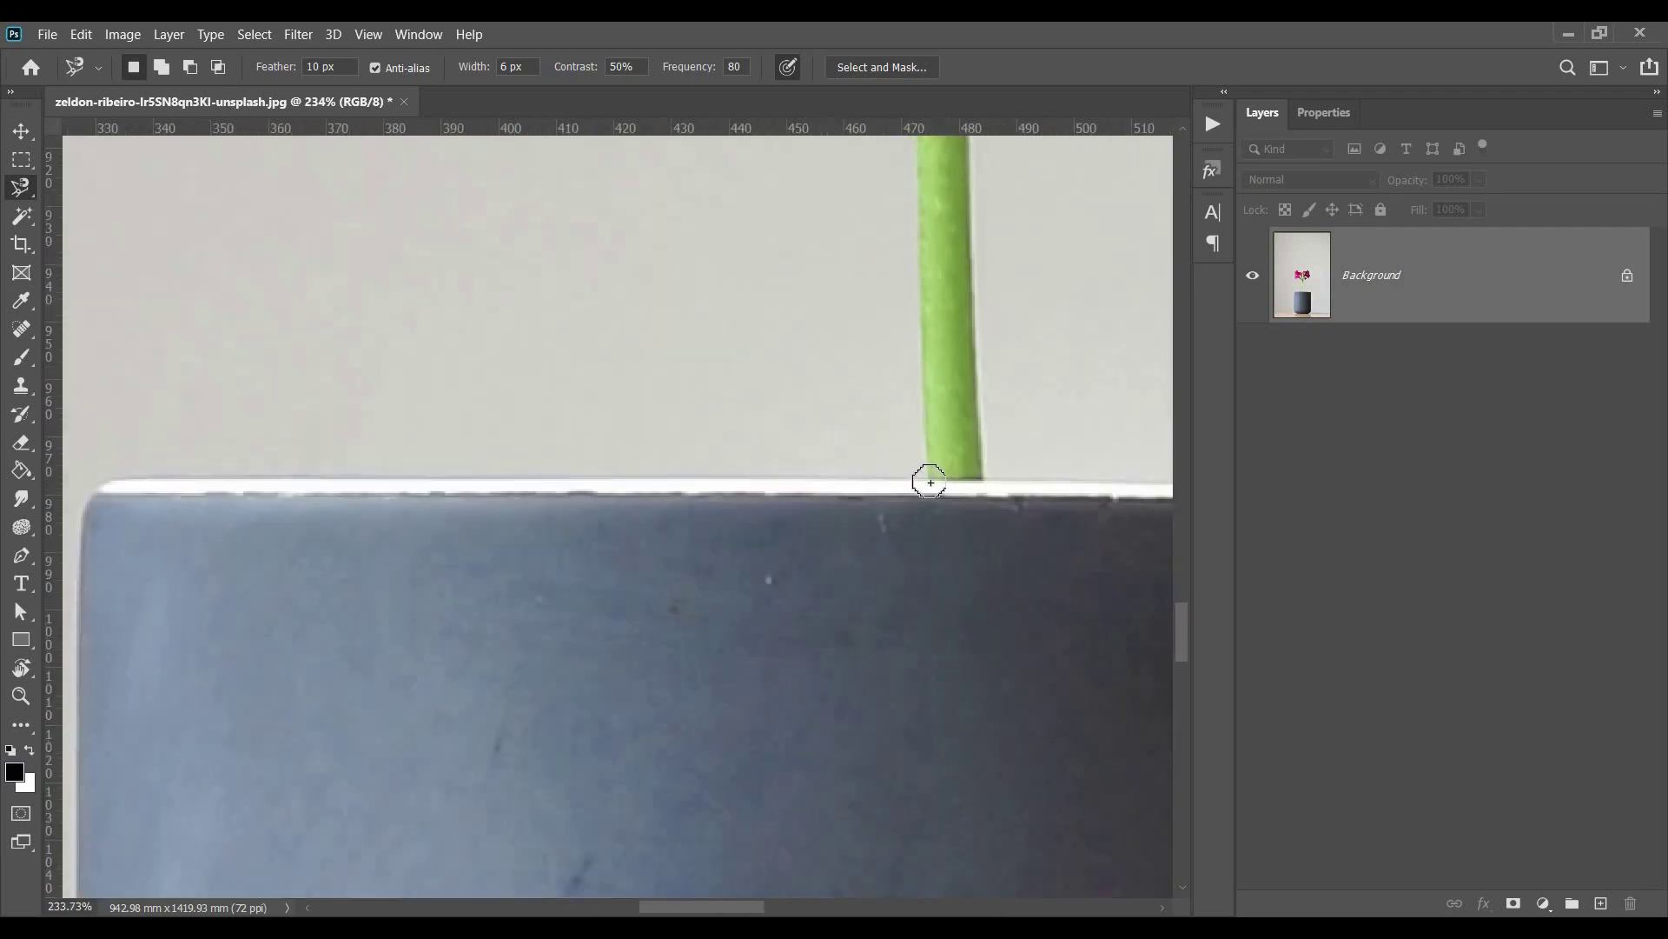
scroll(904, 454, up, 1)
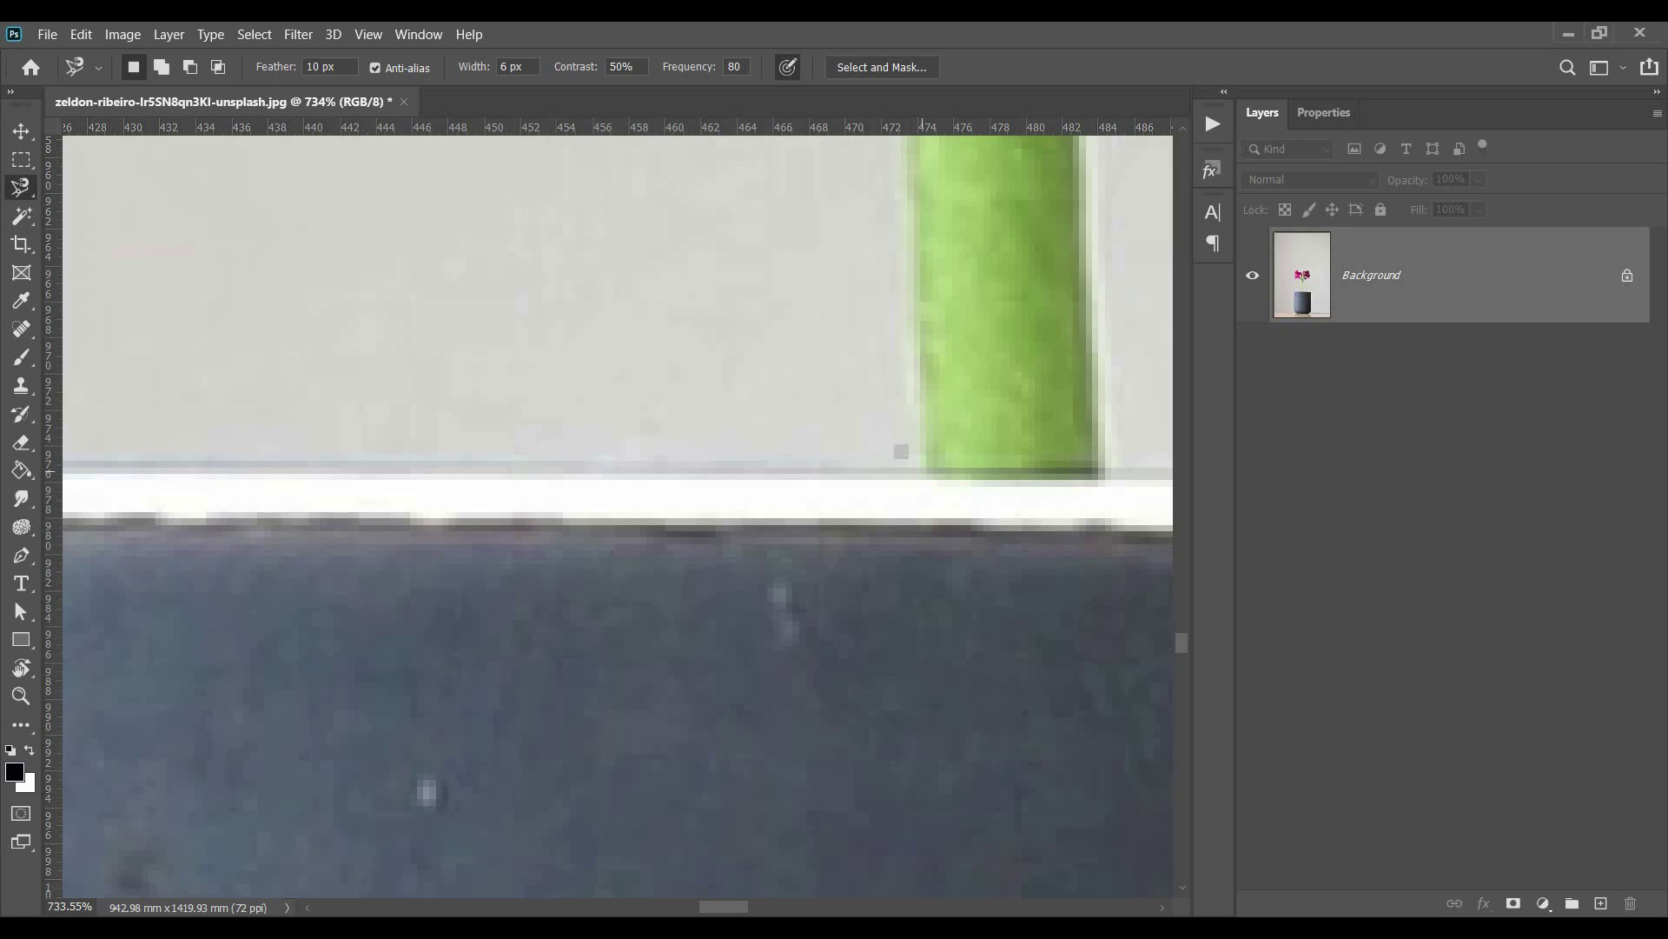
scroll(901, 451, up, 4)
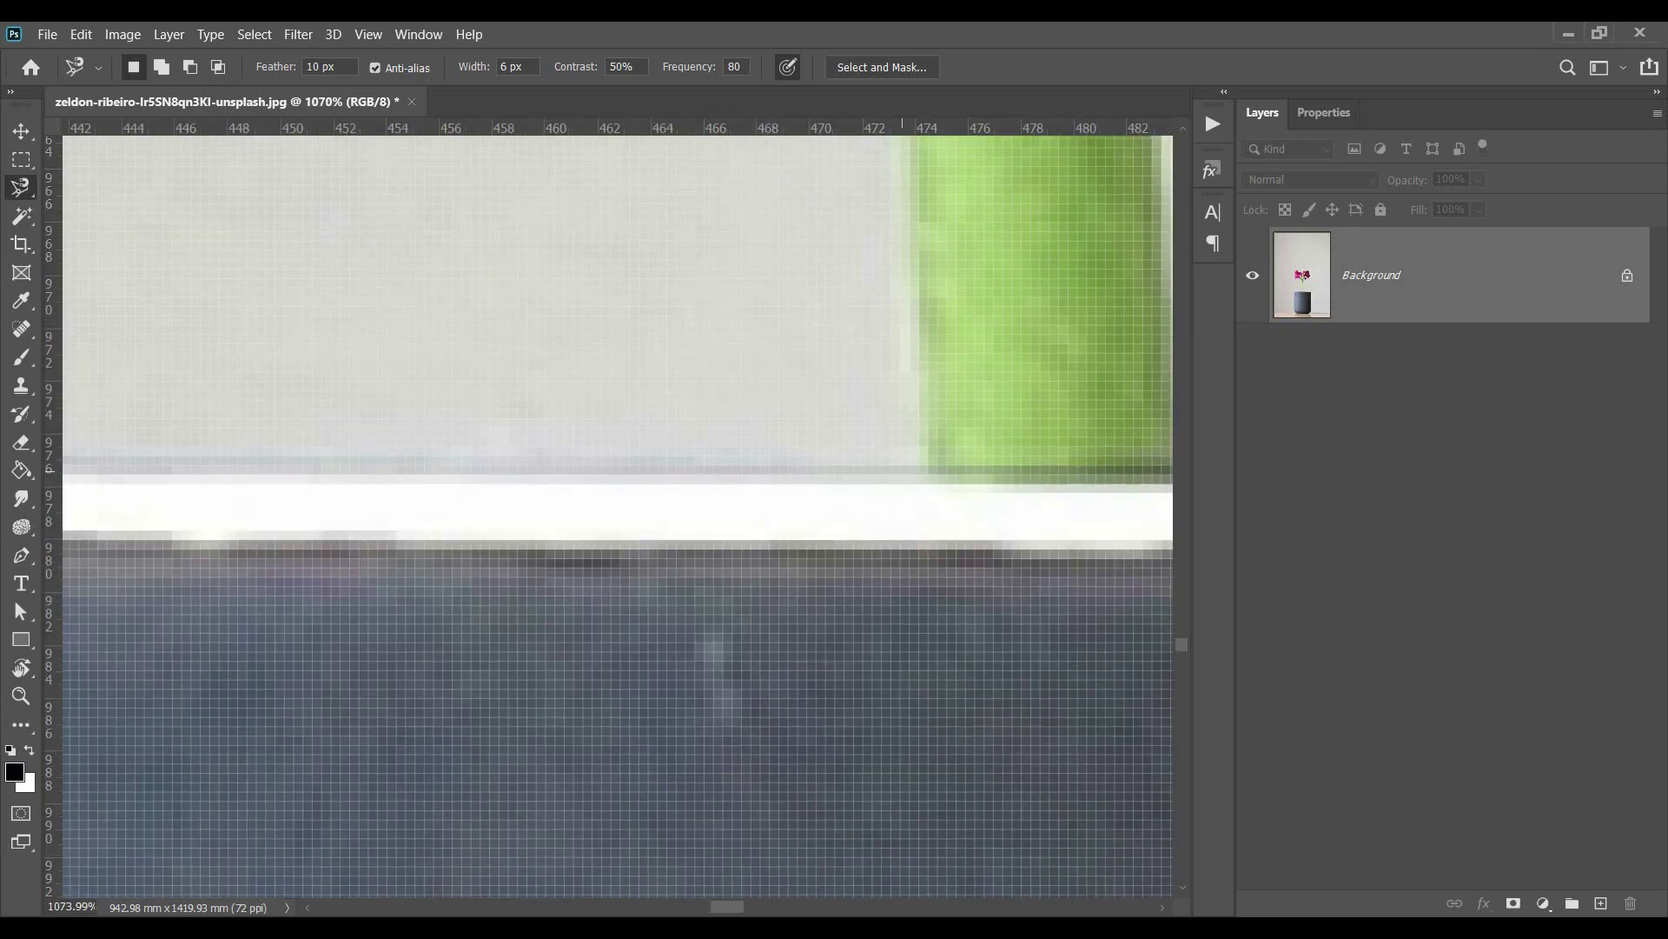
scroll(901, 471, down, 15)
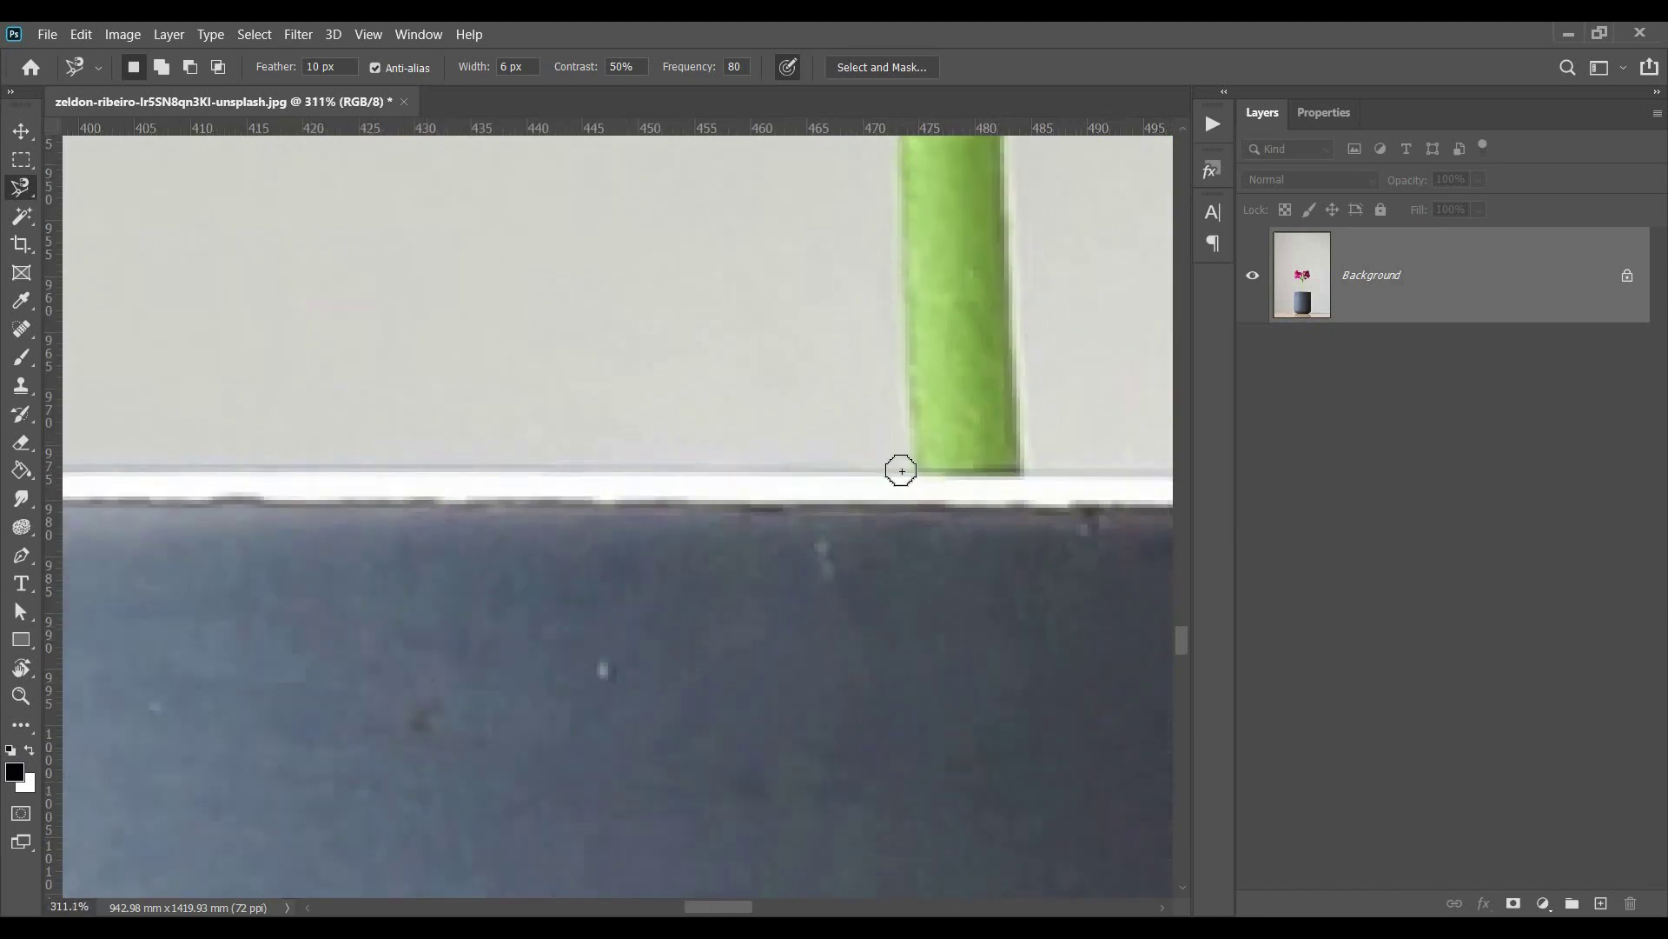
scroll(901, 470, up, 12)
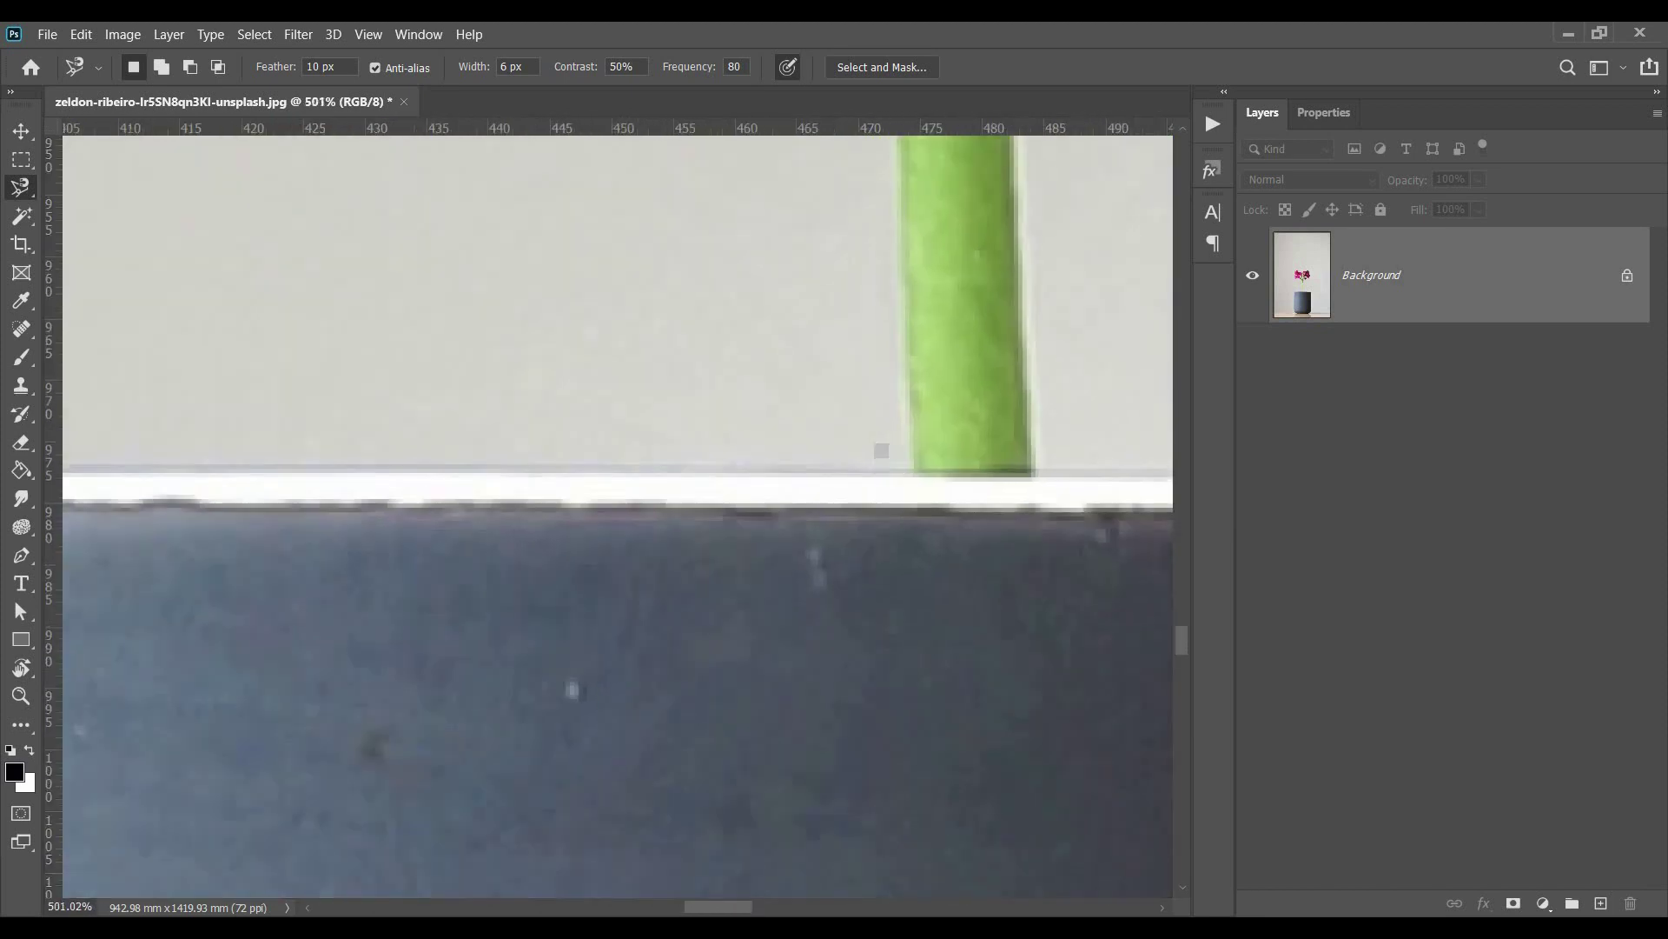
scroll(902, 471, up, 5)
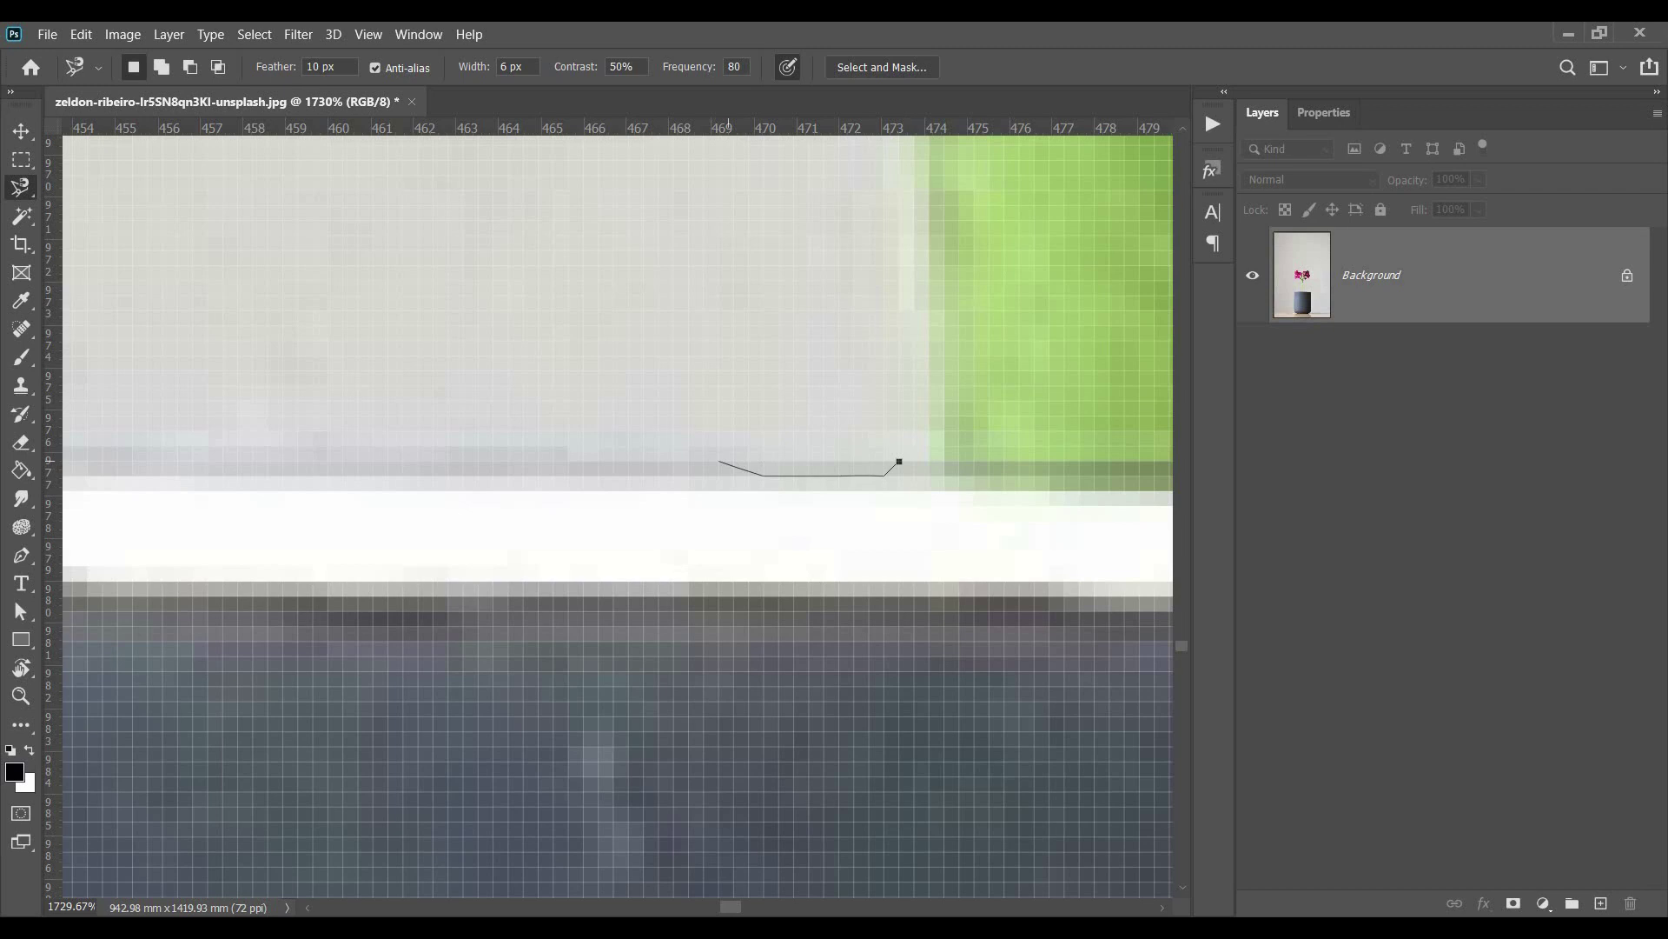
Step: Trace the Magnetic Lasso path along the vase's top rim from the stem toward the upper-left corner
drag(294, 472, 786, 458)
drag(298, 451, 786, 504)
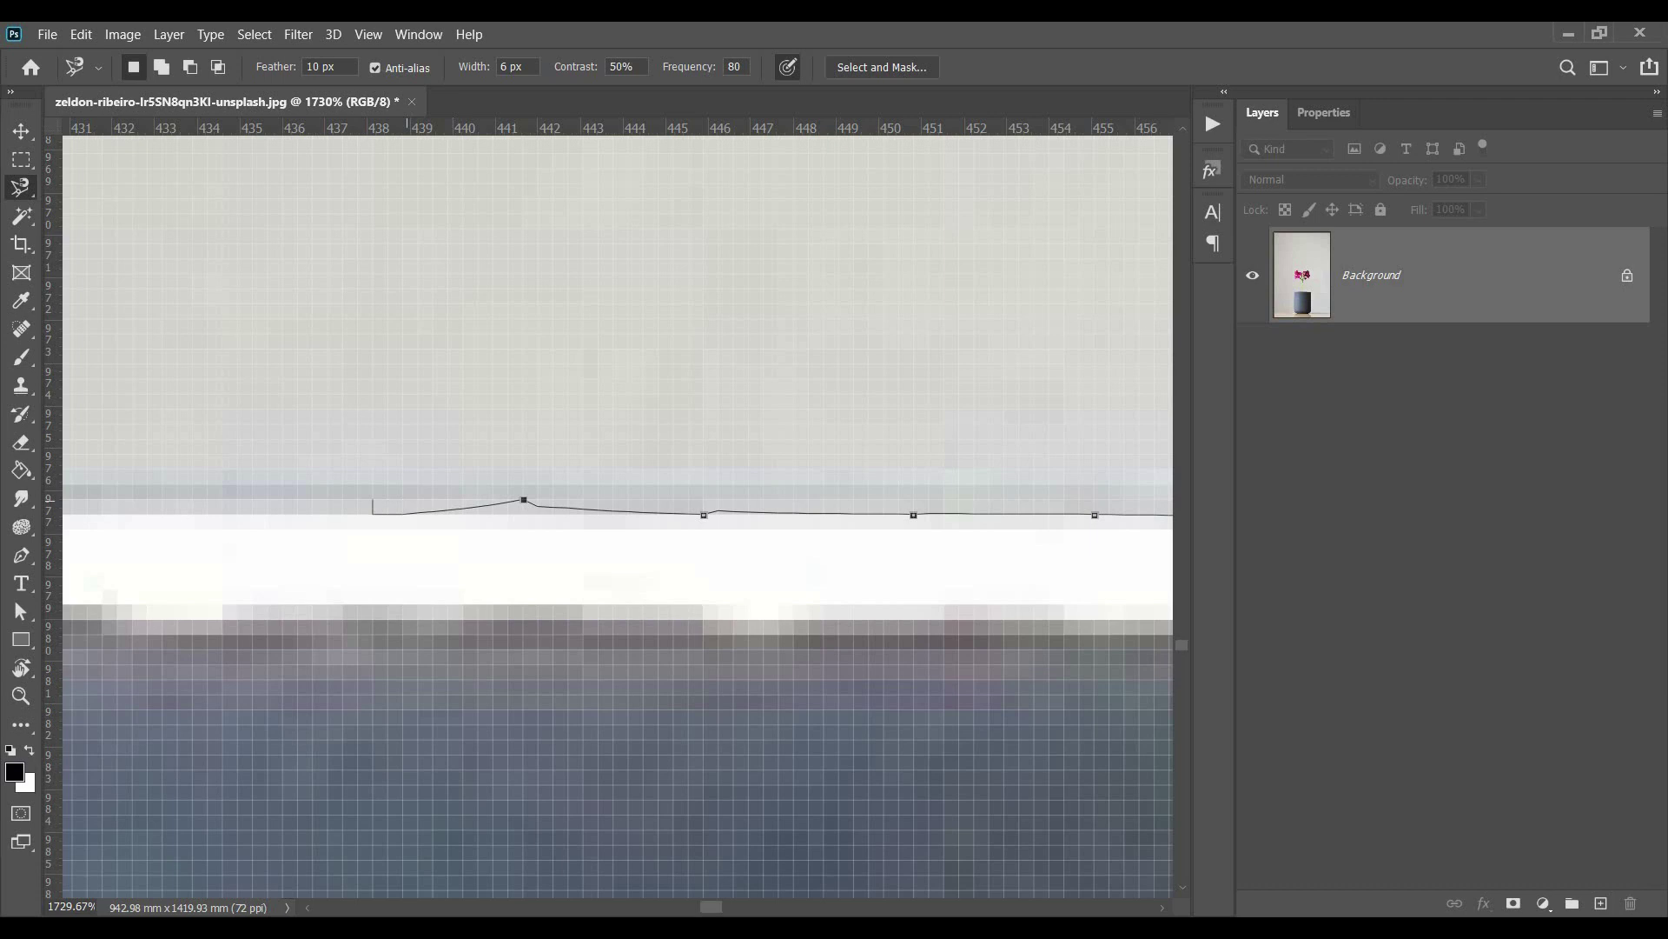
drag(268, 502, 805, 479)
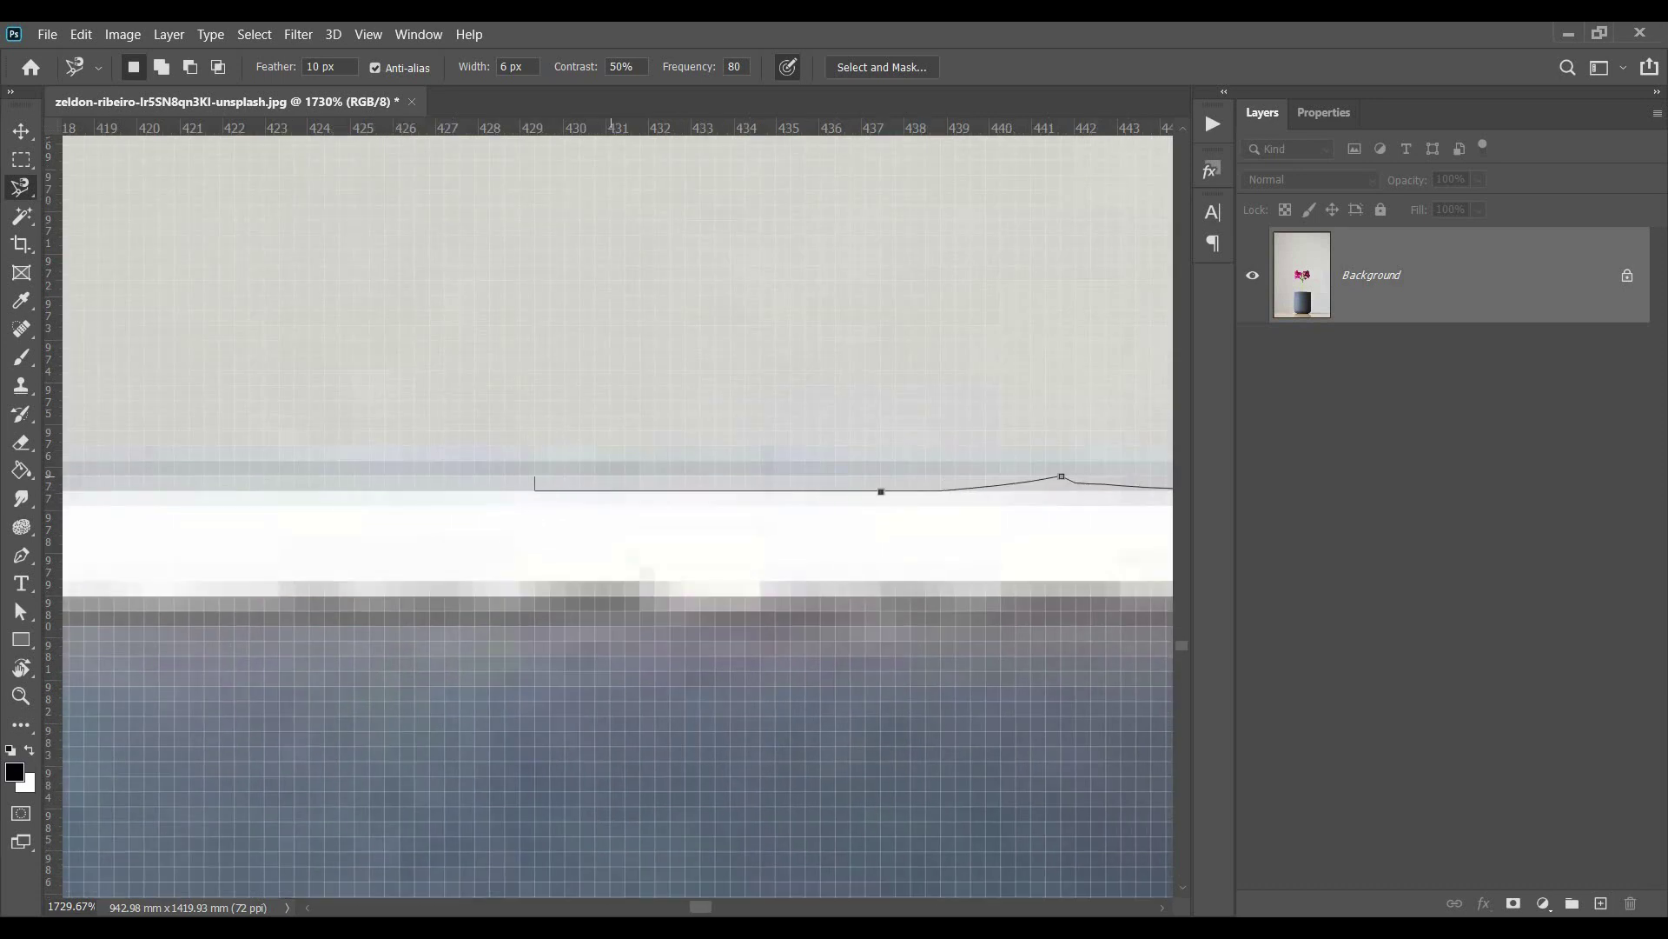
drag(255, 485, 629, 469)
drag(169, 462, 727, 457)
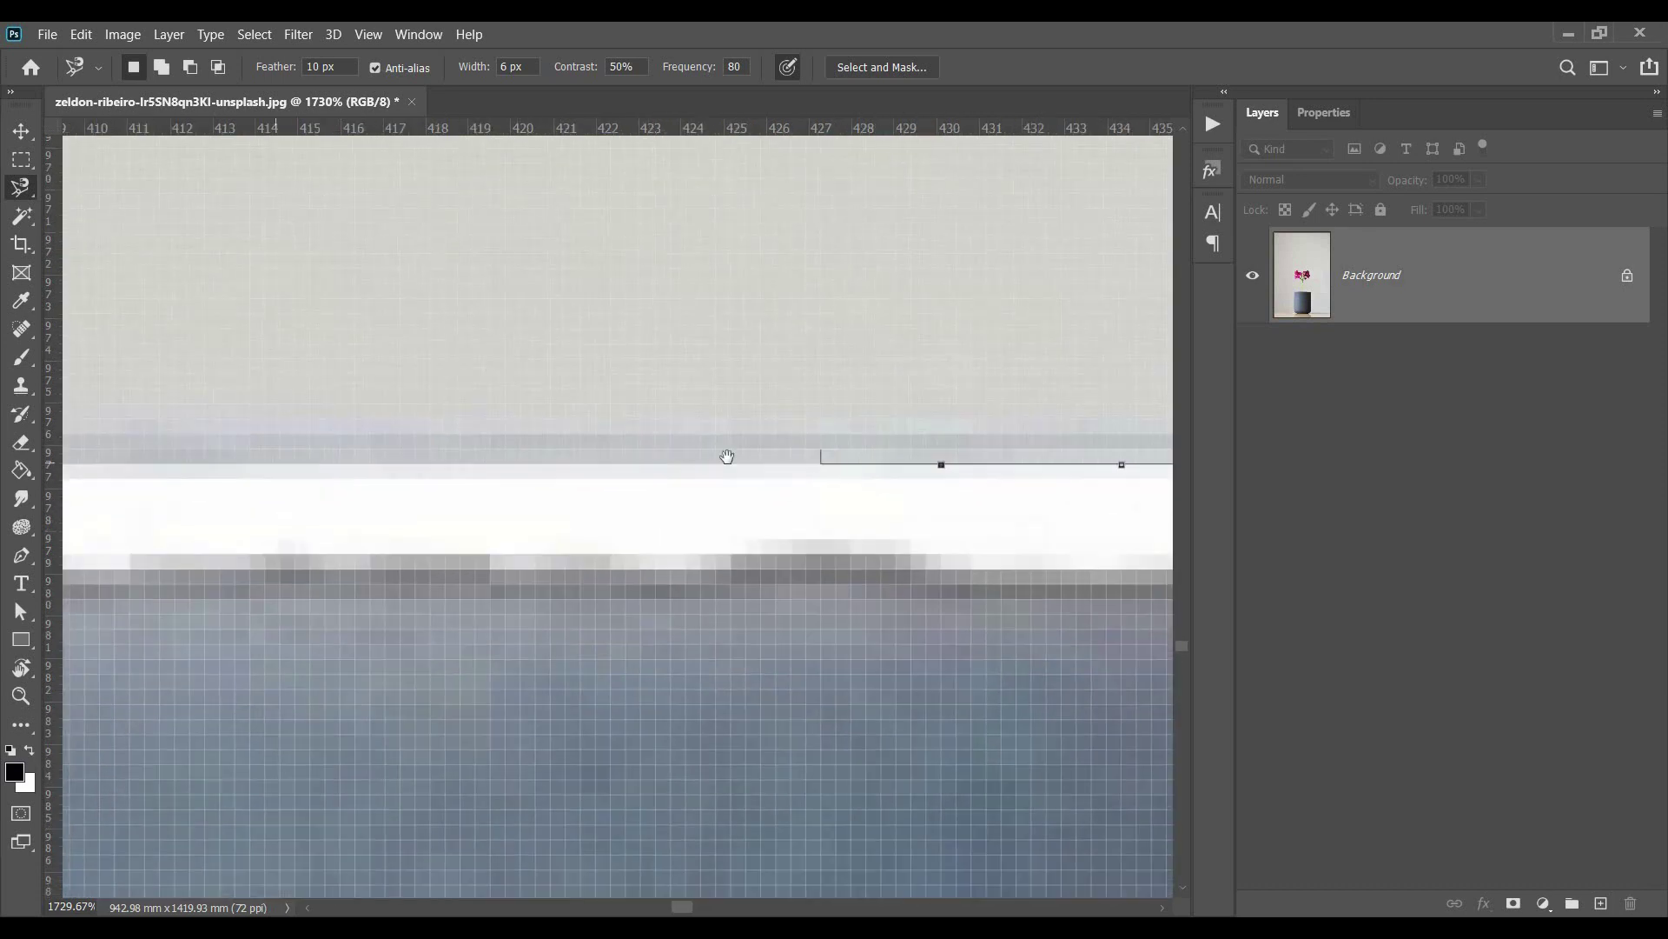
drag(219, 472, 732, 466)
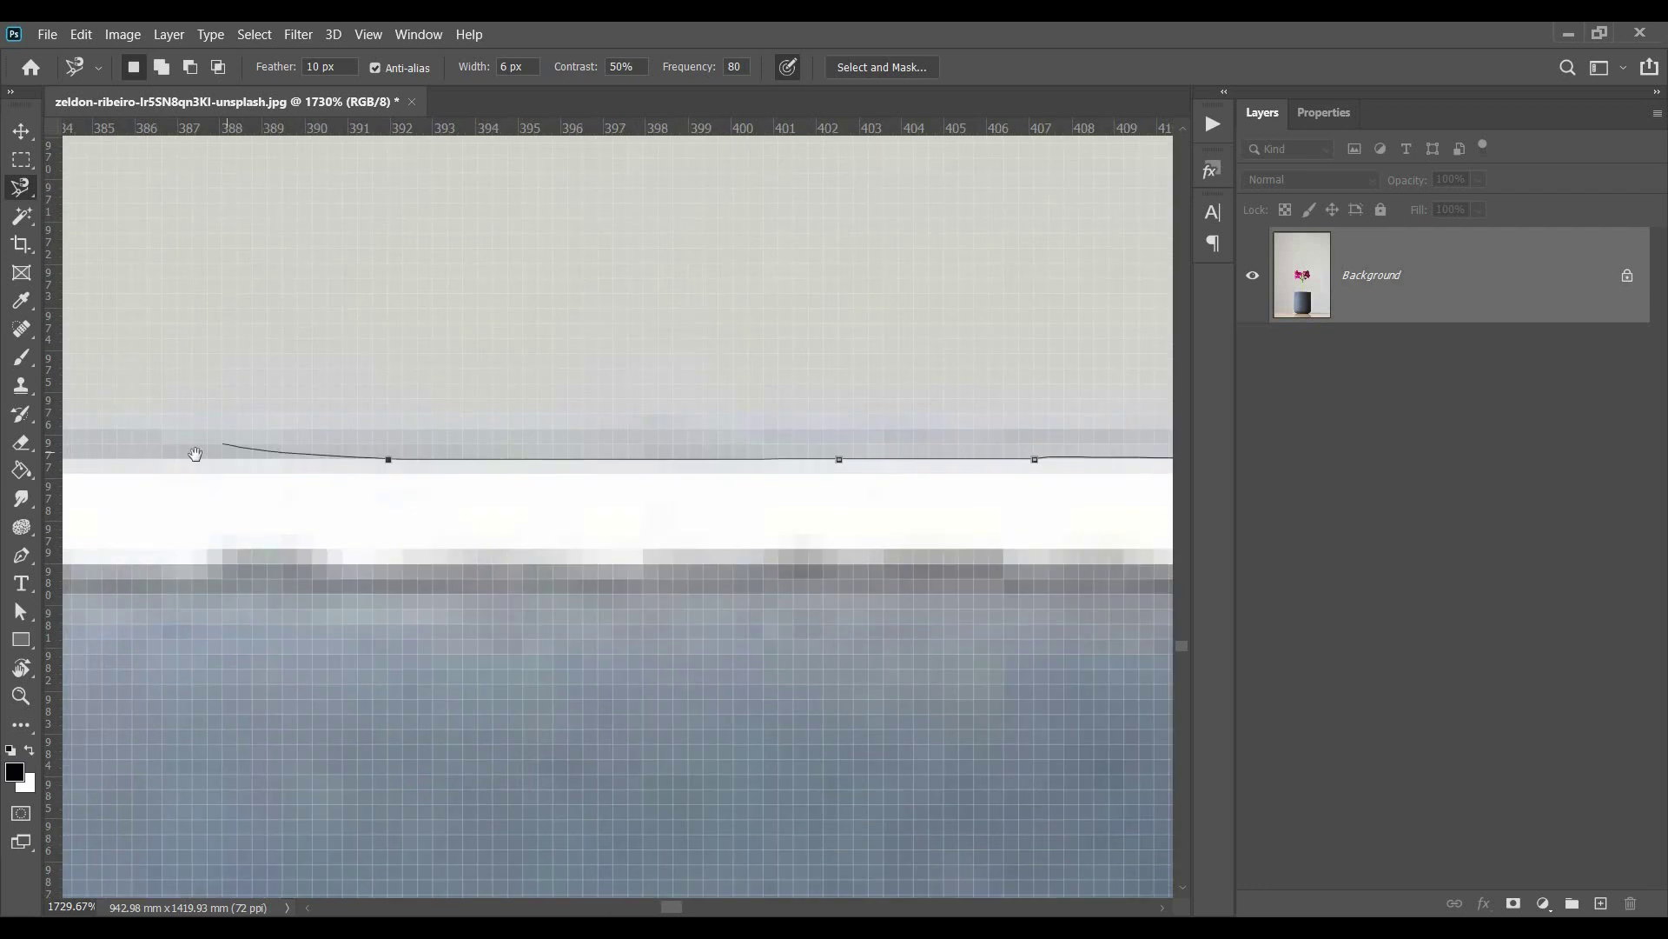
drag(196, 454, 782, 467)
drag(307, 479, 883, 477)
alt+click(453, 477)
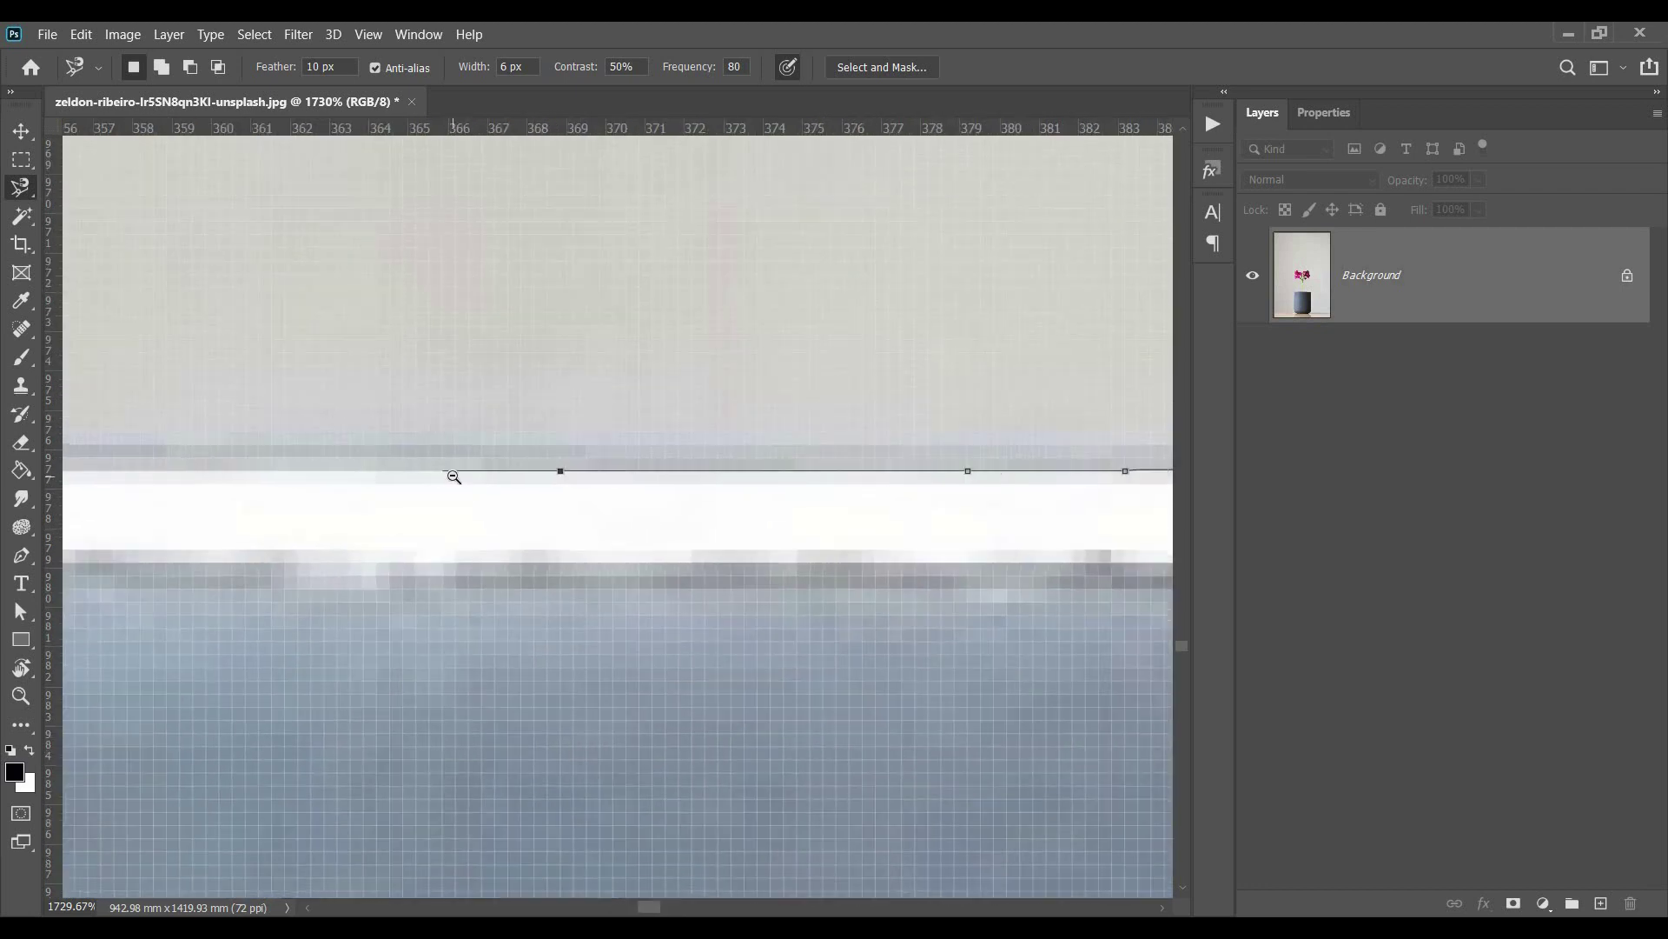
drag(453, 477, 855, 481)
Step: Trace around the vase's upper-left corner, removing the misplaced anchor points and placing closer ones along the curve
drag(287, 483, 563, 342)
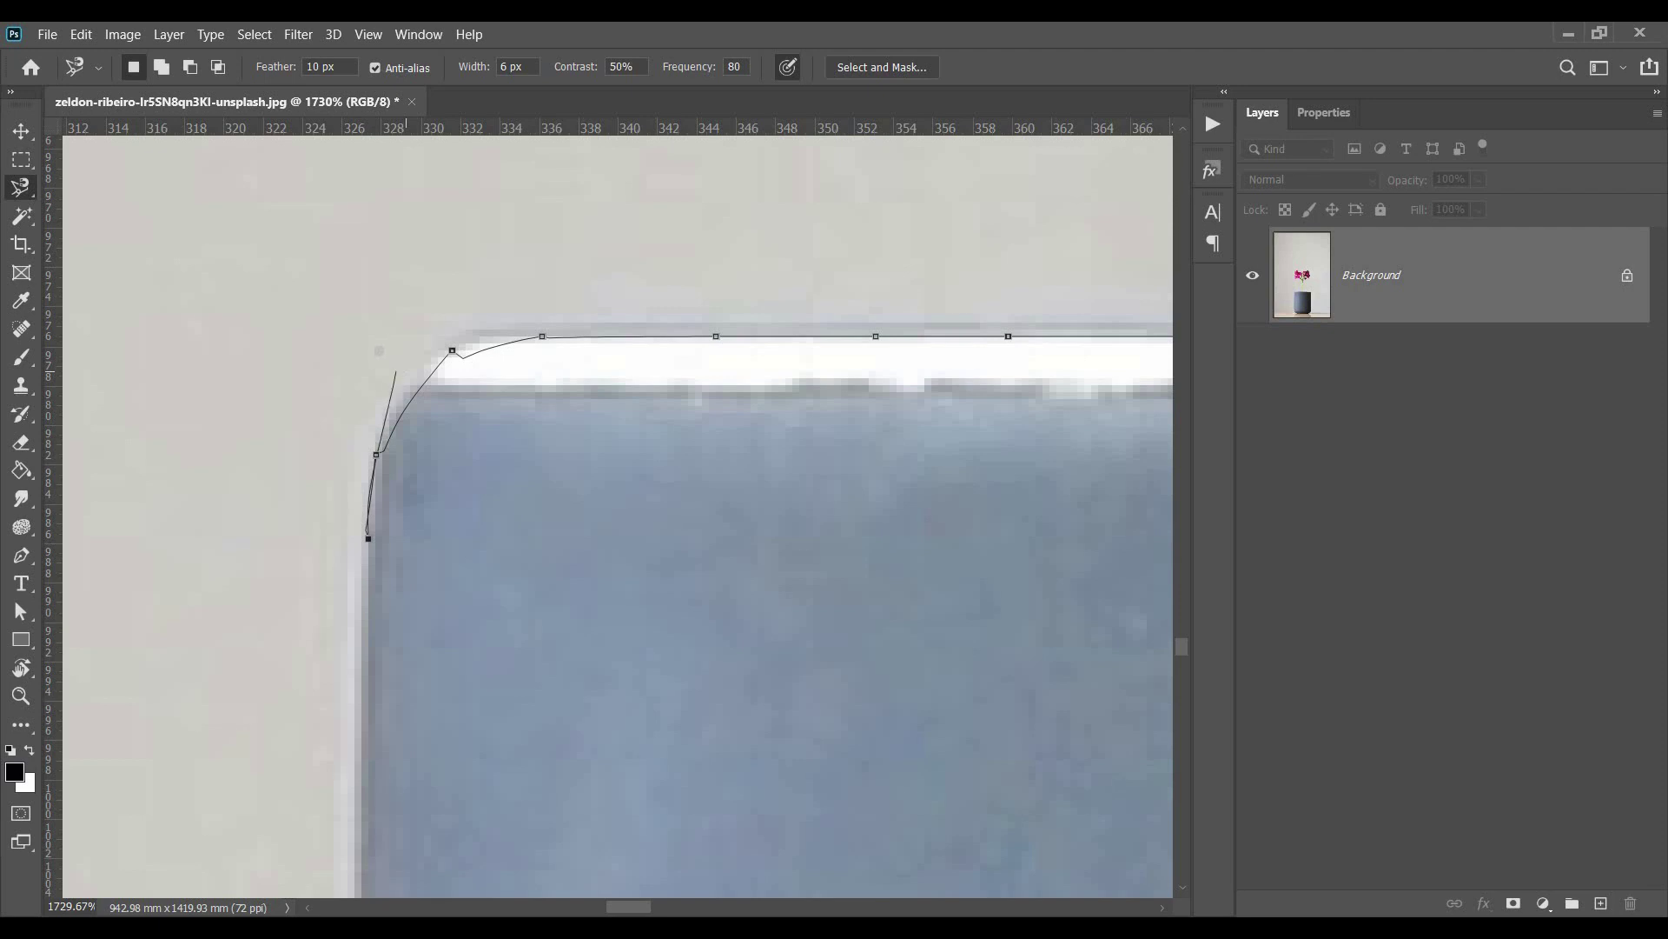
key(BackSpace)
key(BackSpace)
key(BackSpace)
key(BackSpace)
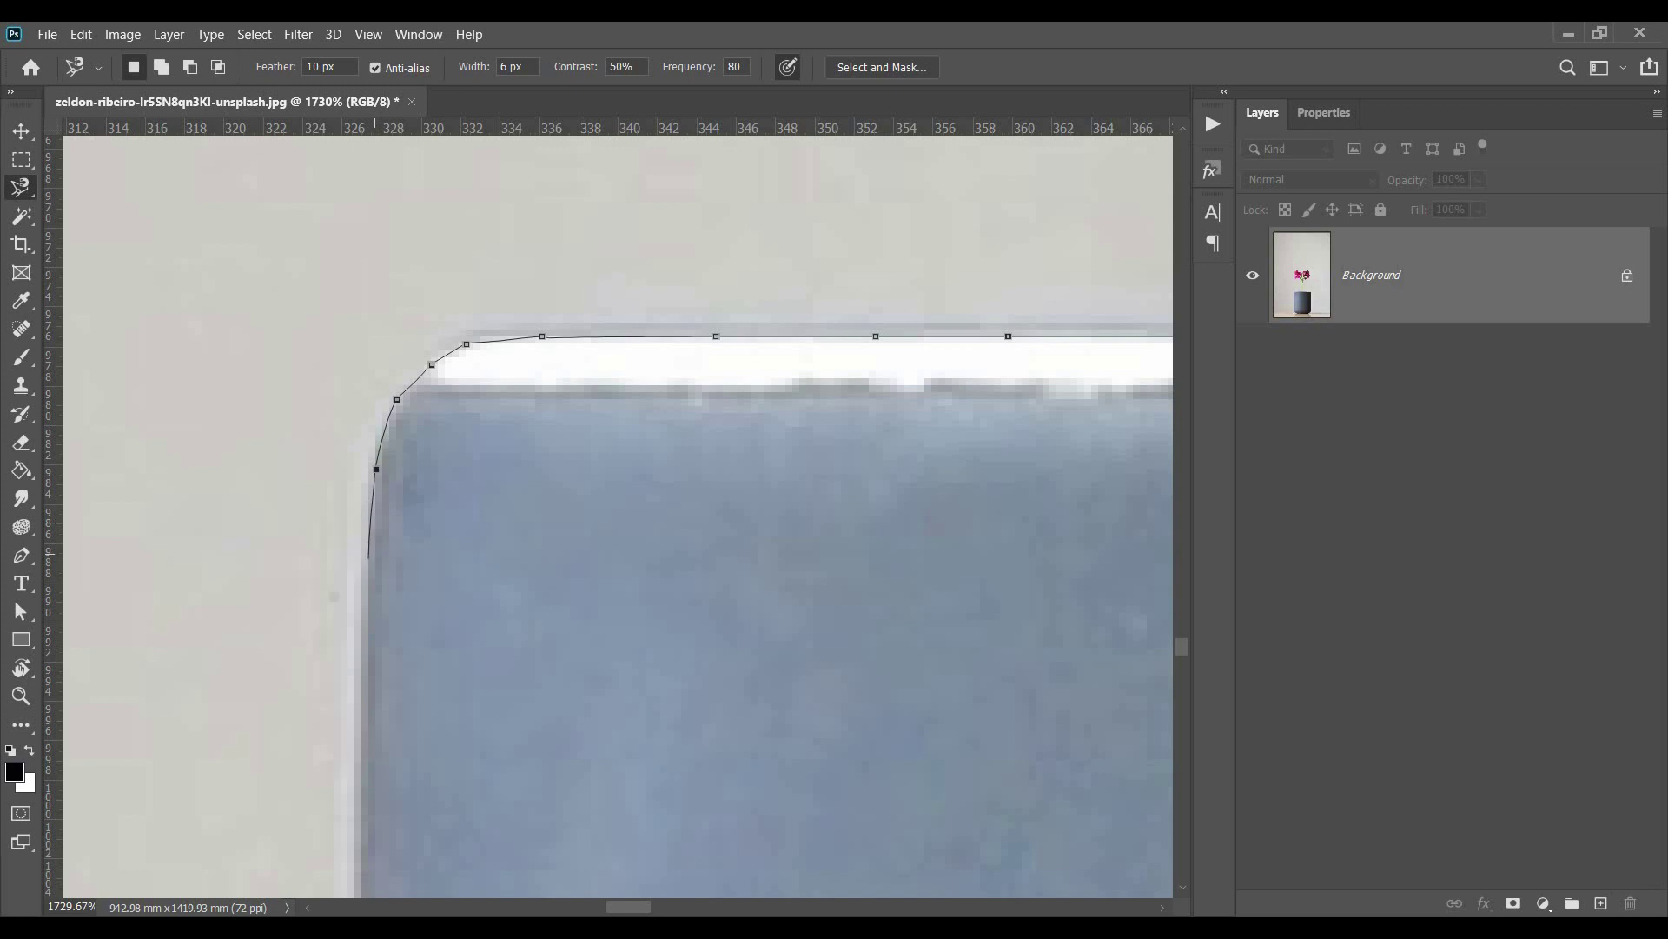
Step: Continue the path down the vase's left side and raise the Magnetic Lasso width to 11 px
scroll(368, 558, down, 3)
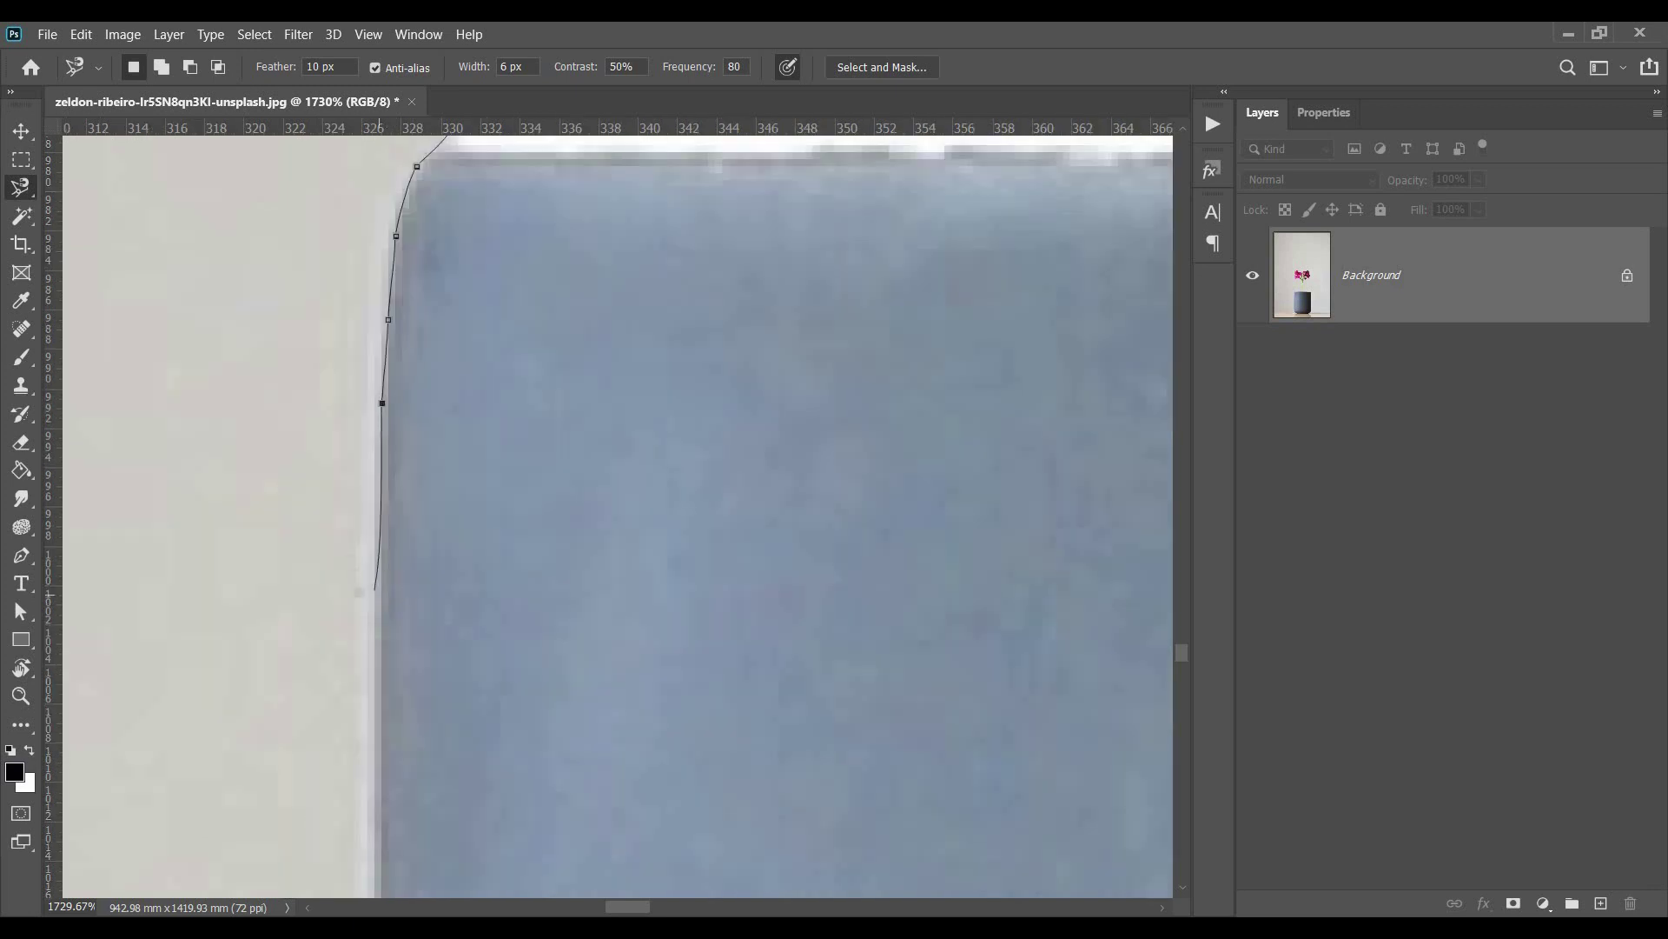
scroll(392, 663, down, 4)
drag(393, 663, 402, 389)
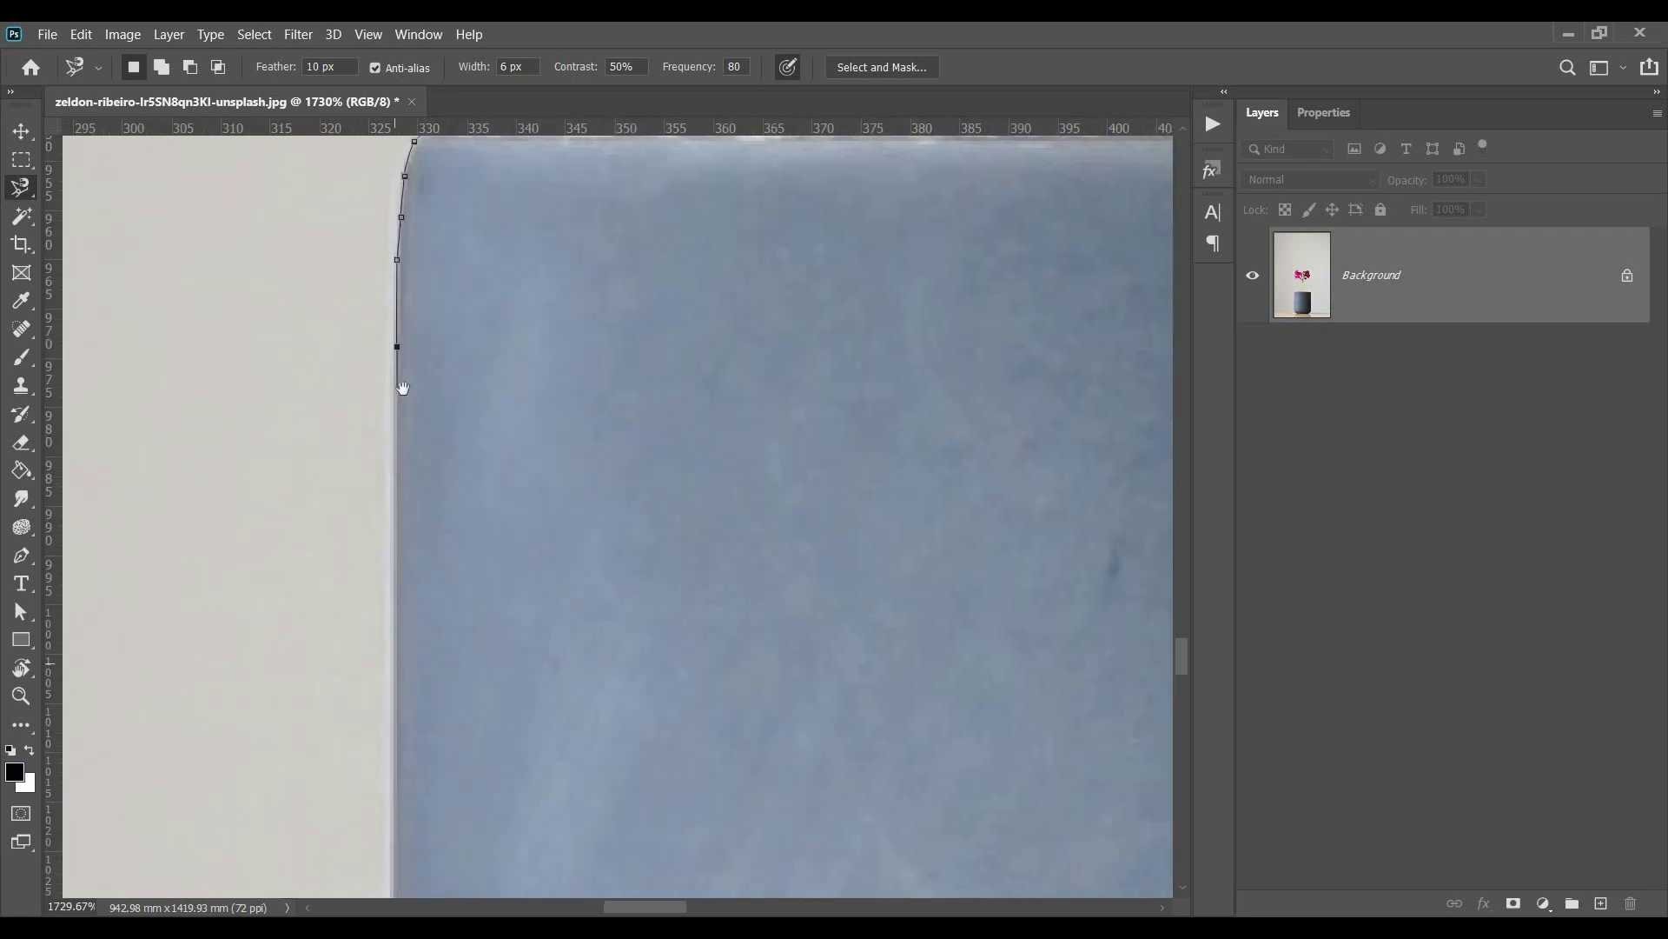
drag(387, 743, 415, 409)
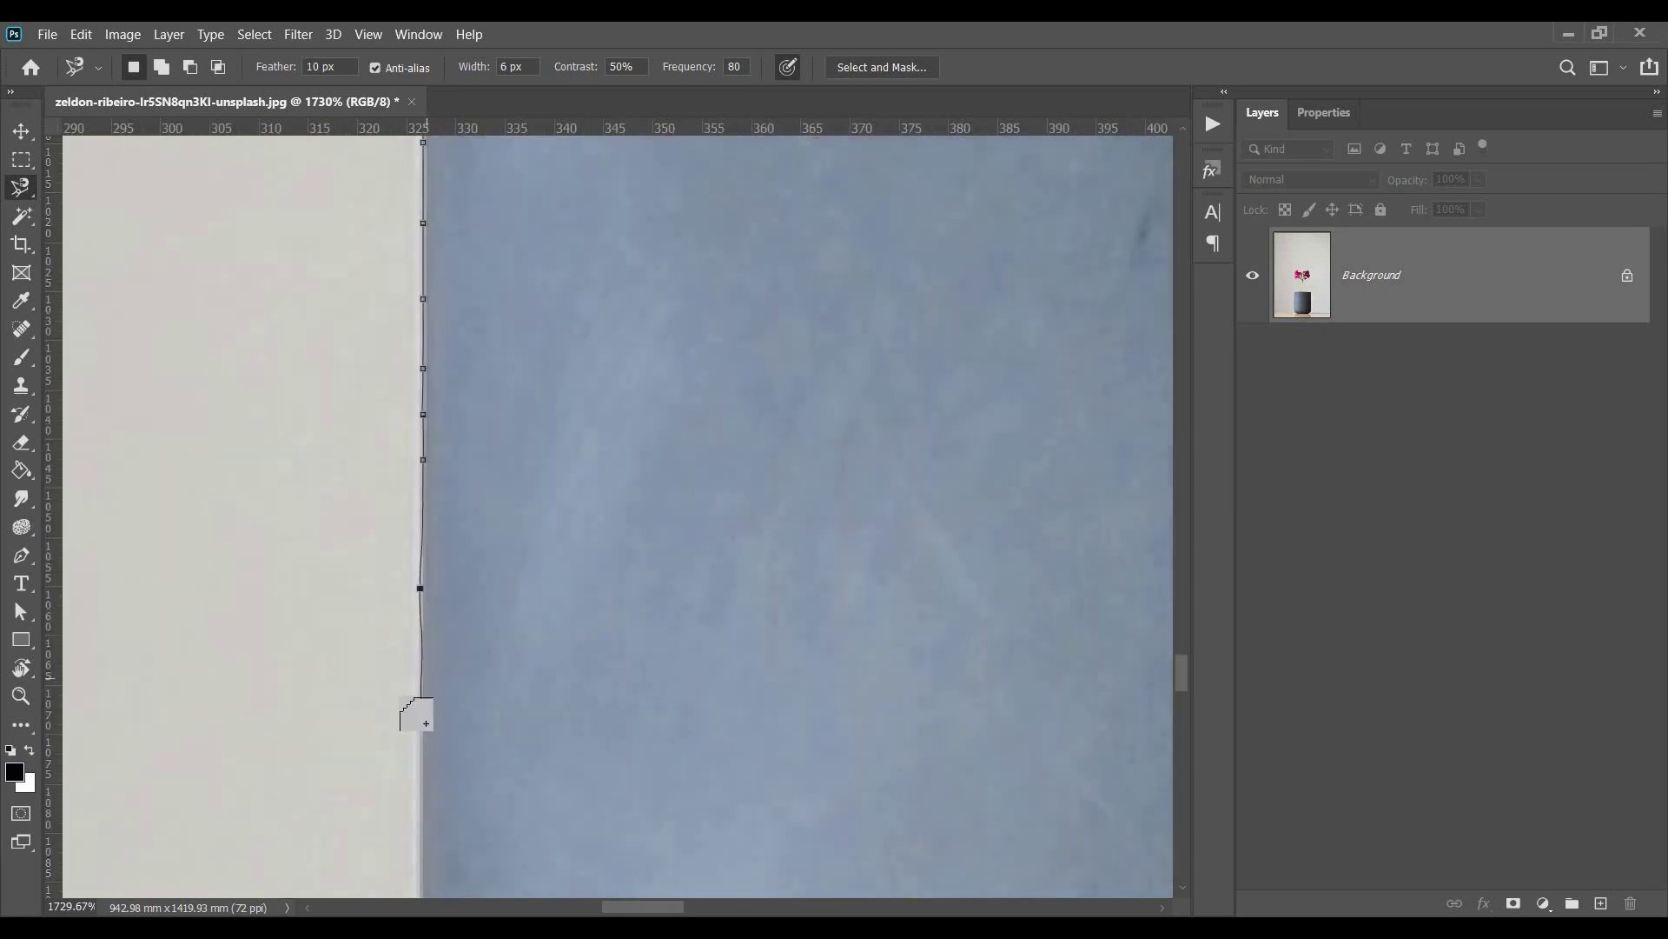
drag(423, 815, 425, 383)
drag(436, 678, 456, 313)
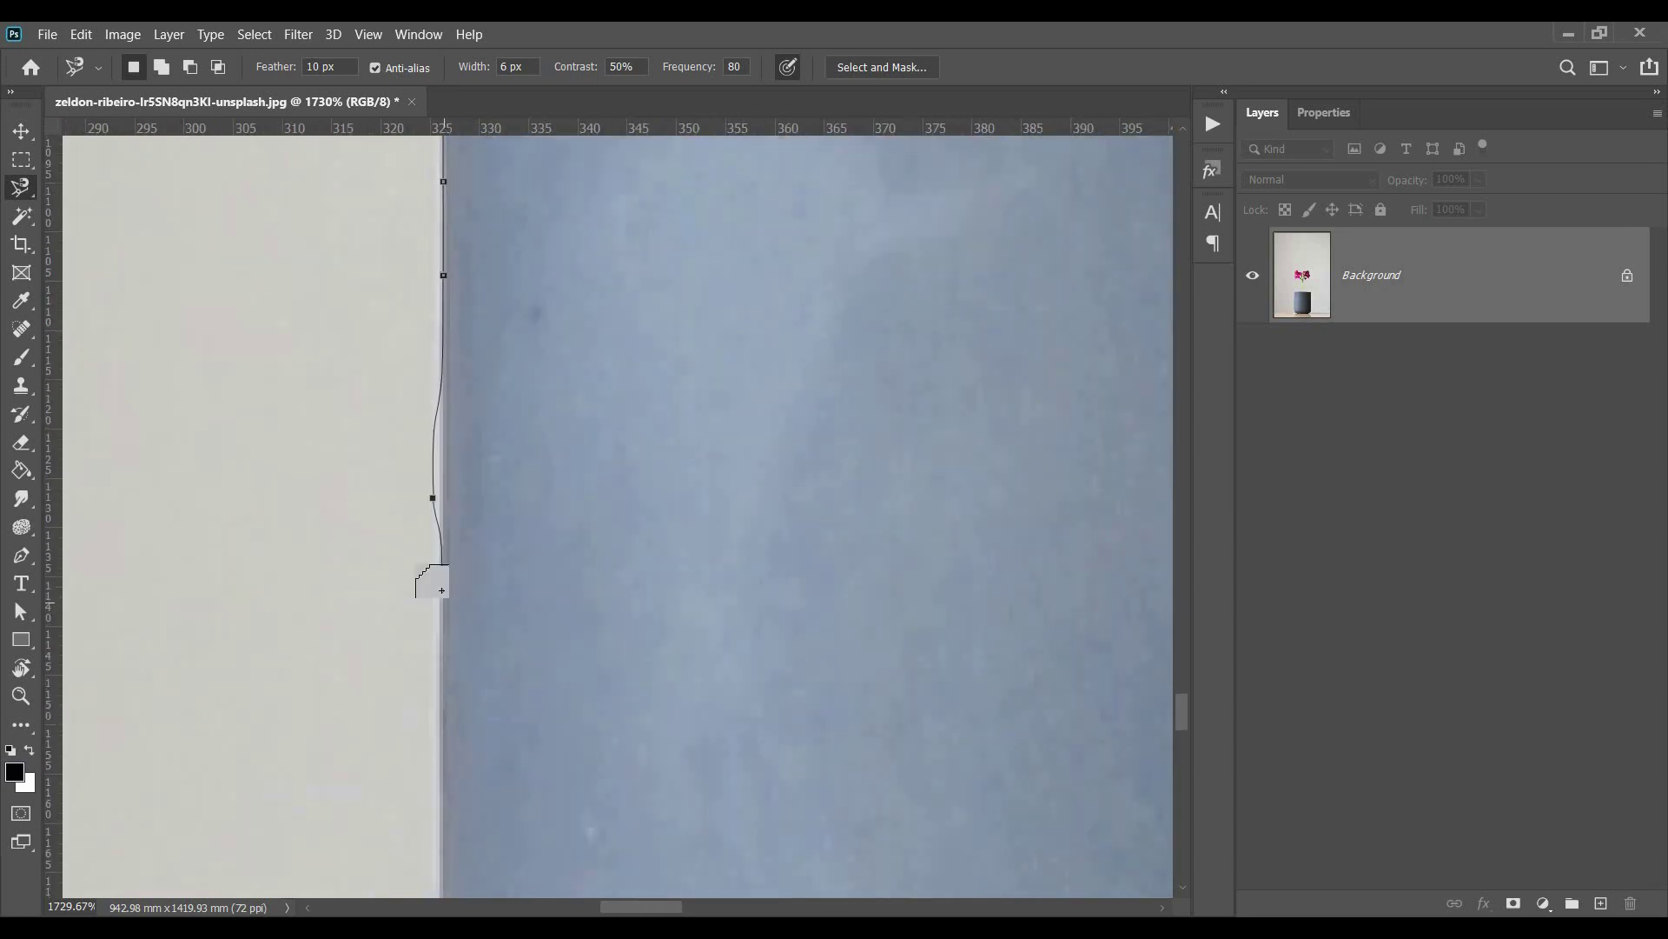
drag(443, 782, 439, 659)
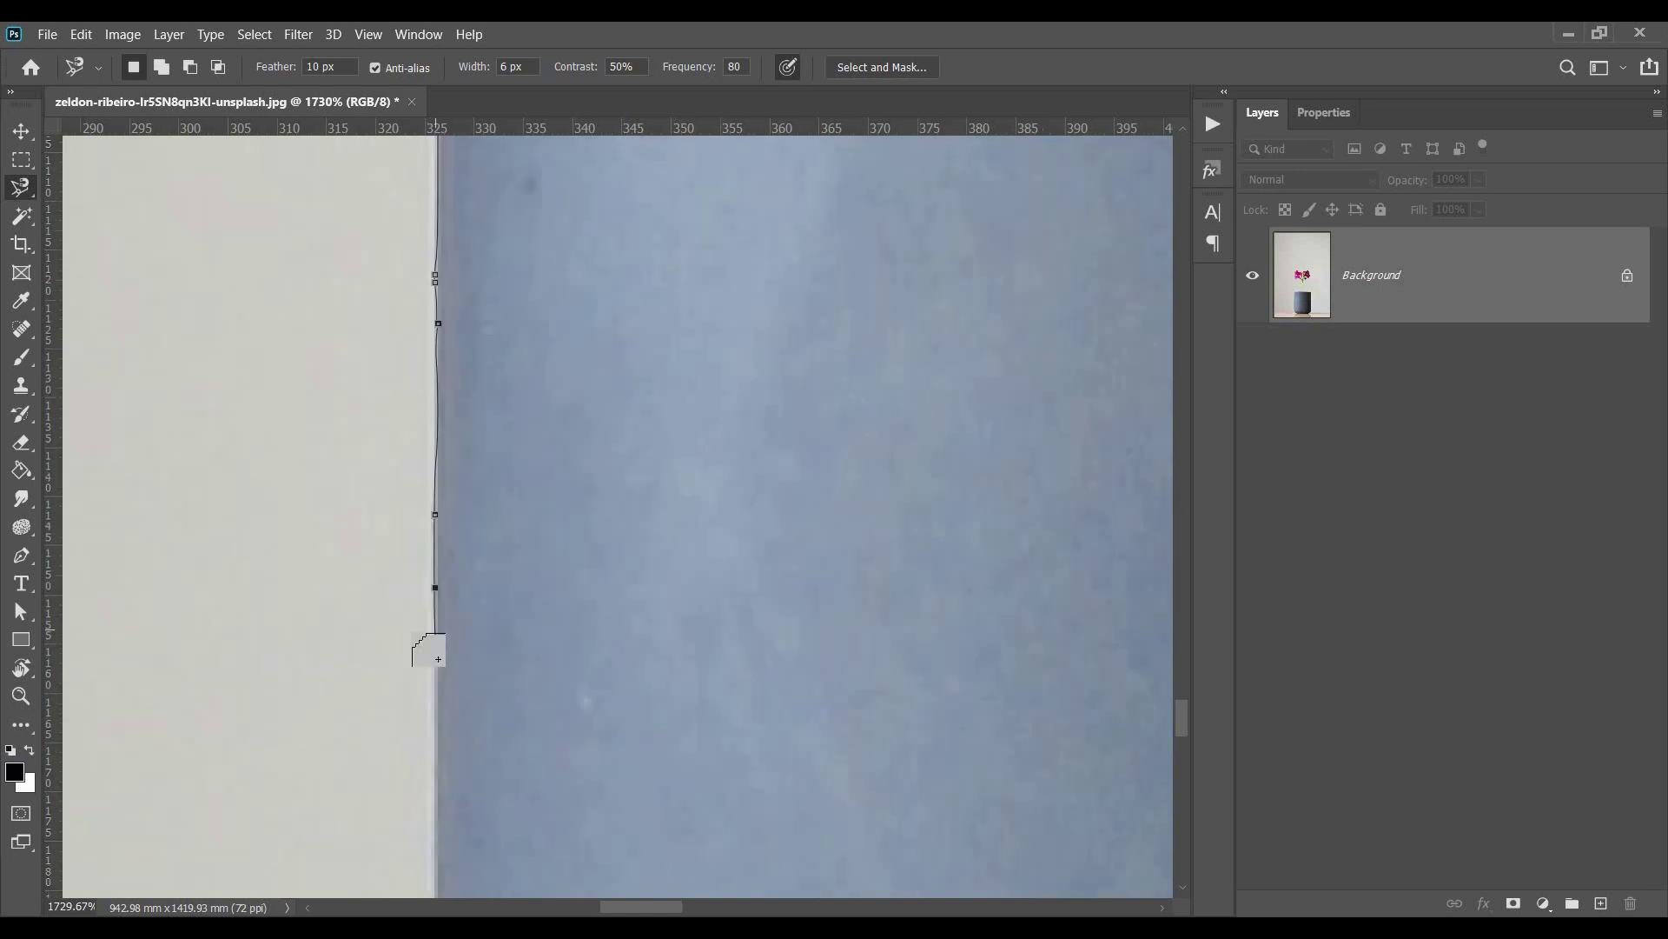
drag(437, 759, 449, 504)
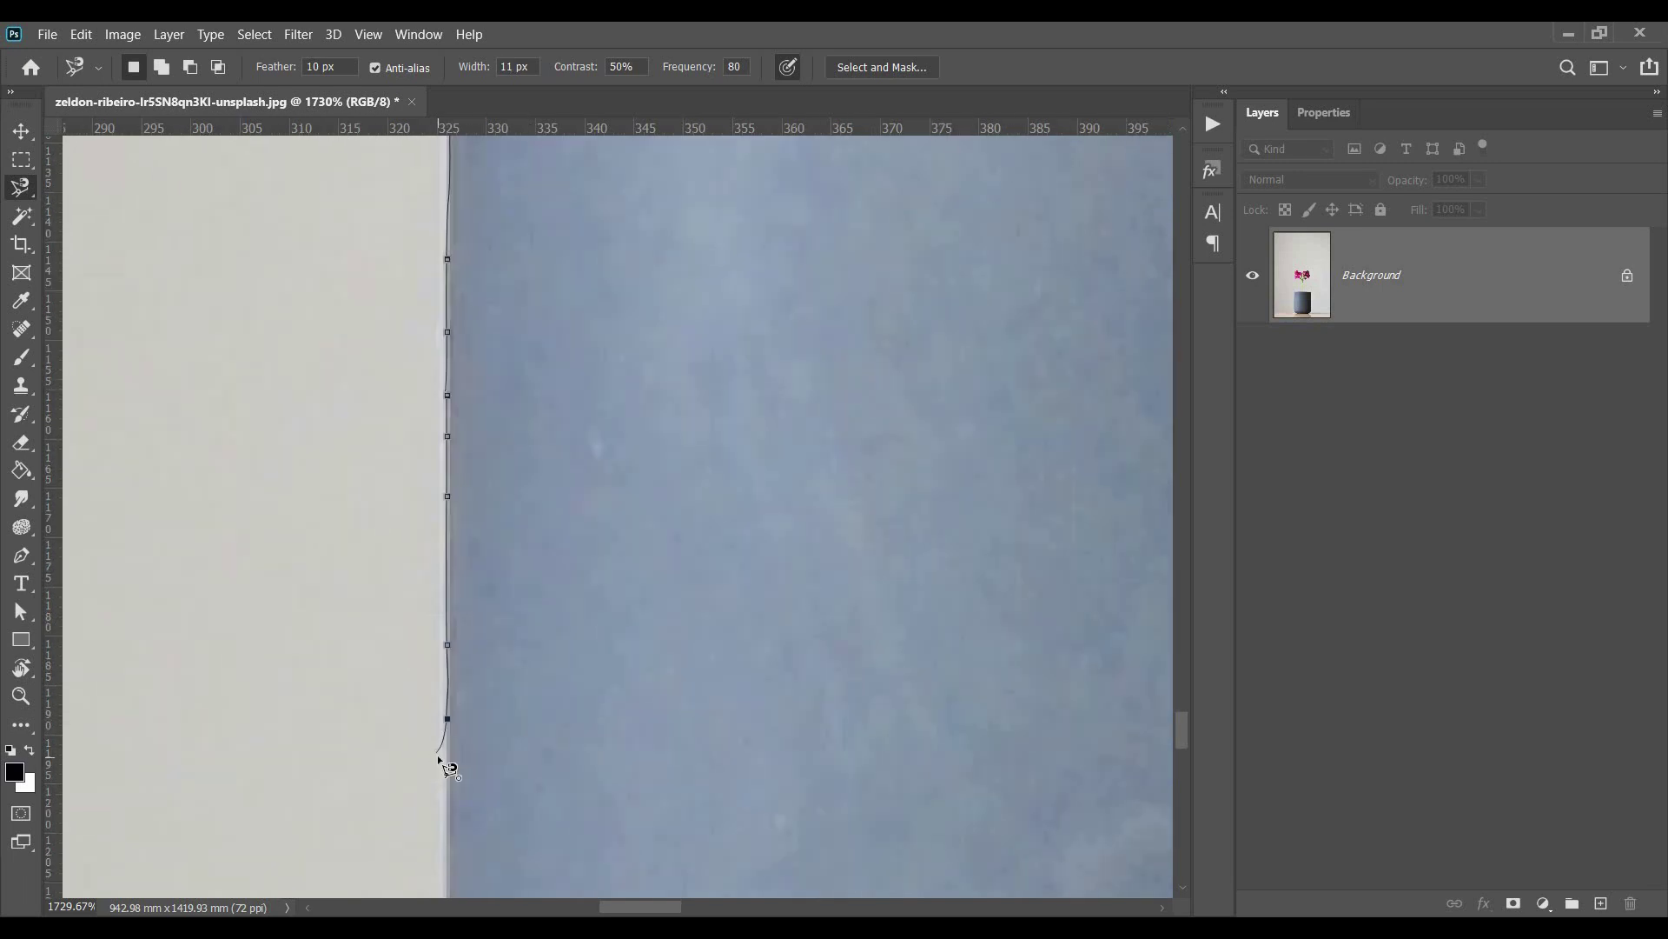
Step: Trace the path around the vase's lower-left curve and onto the base edge along the table
scroll(437, 756, down, 2)
drag(437, 754, 399, 314)
drag(415, 717, 411, 349)
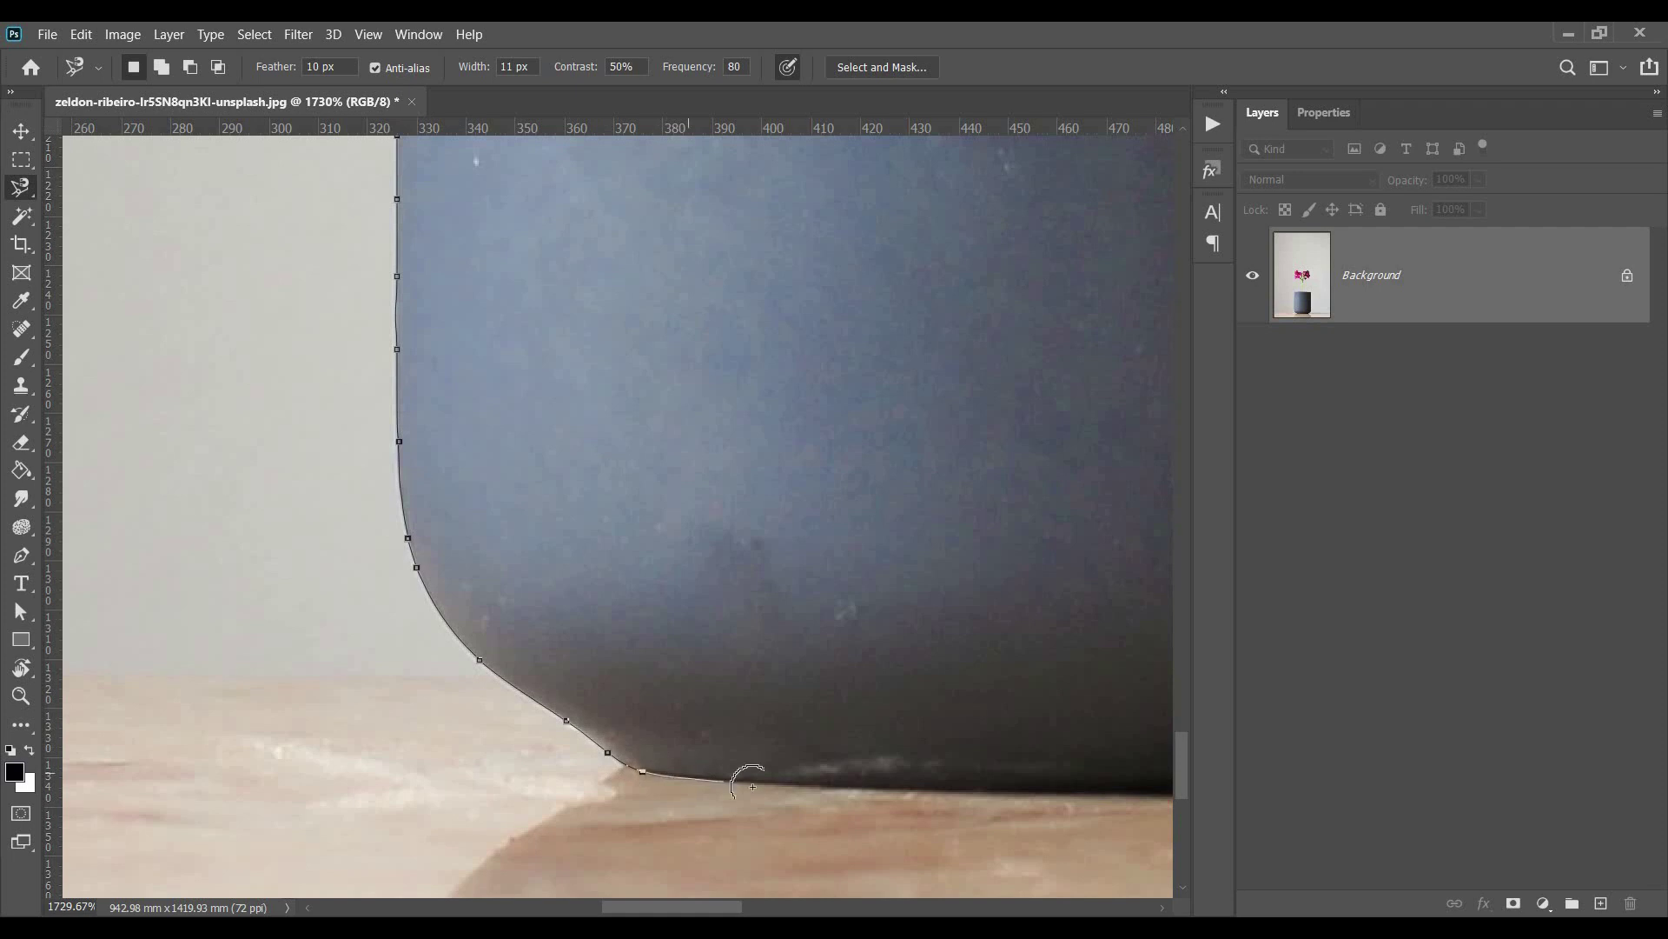
drag(956, 786, 216, 651)
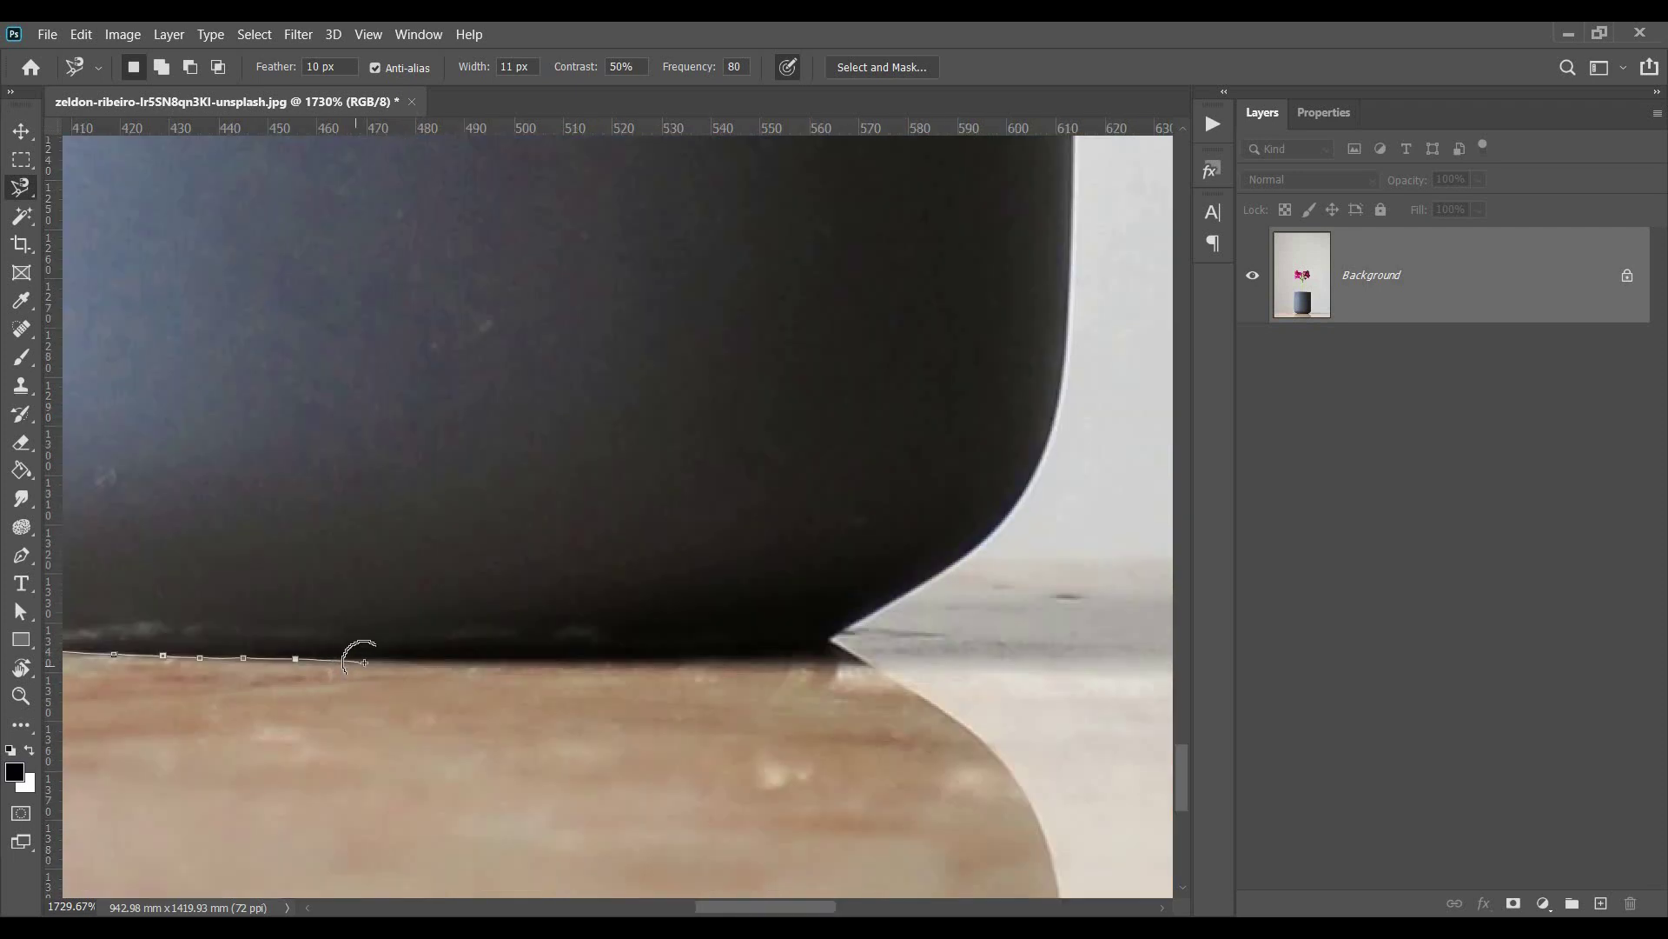
Step: Raise the Magnetic Lasso width to 15 px and remove the stray anchor points while tracing the vase's dark base edge
key(bracketright)
key(bracketright)
key(bracketright)
key(bracketright)
mouse_move(364, 662)
mouse_down()
mouse_move(723, 657)
mouse_move(423, 671)
mouse_up()
key(BackSpace)
key(BackSpace)
key(BackSpace)
key(BackSpace)
ctrl+click(425, 666)
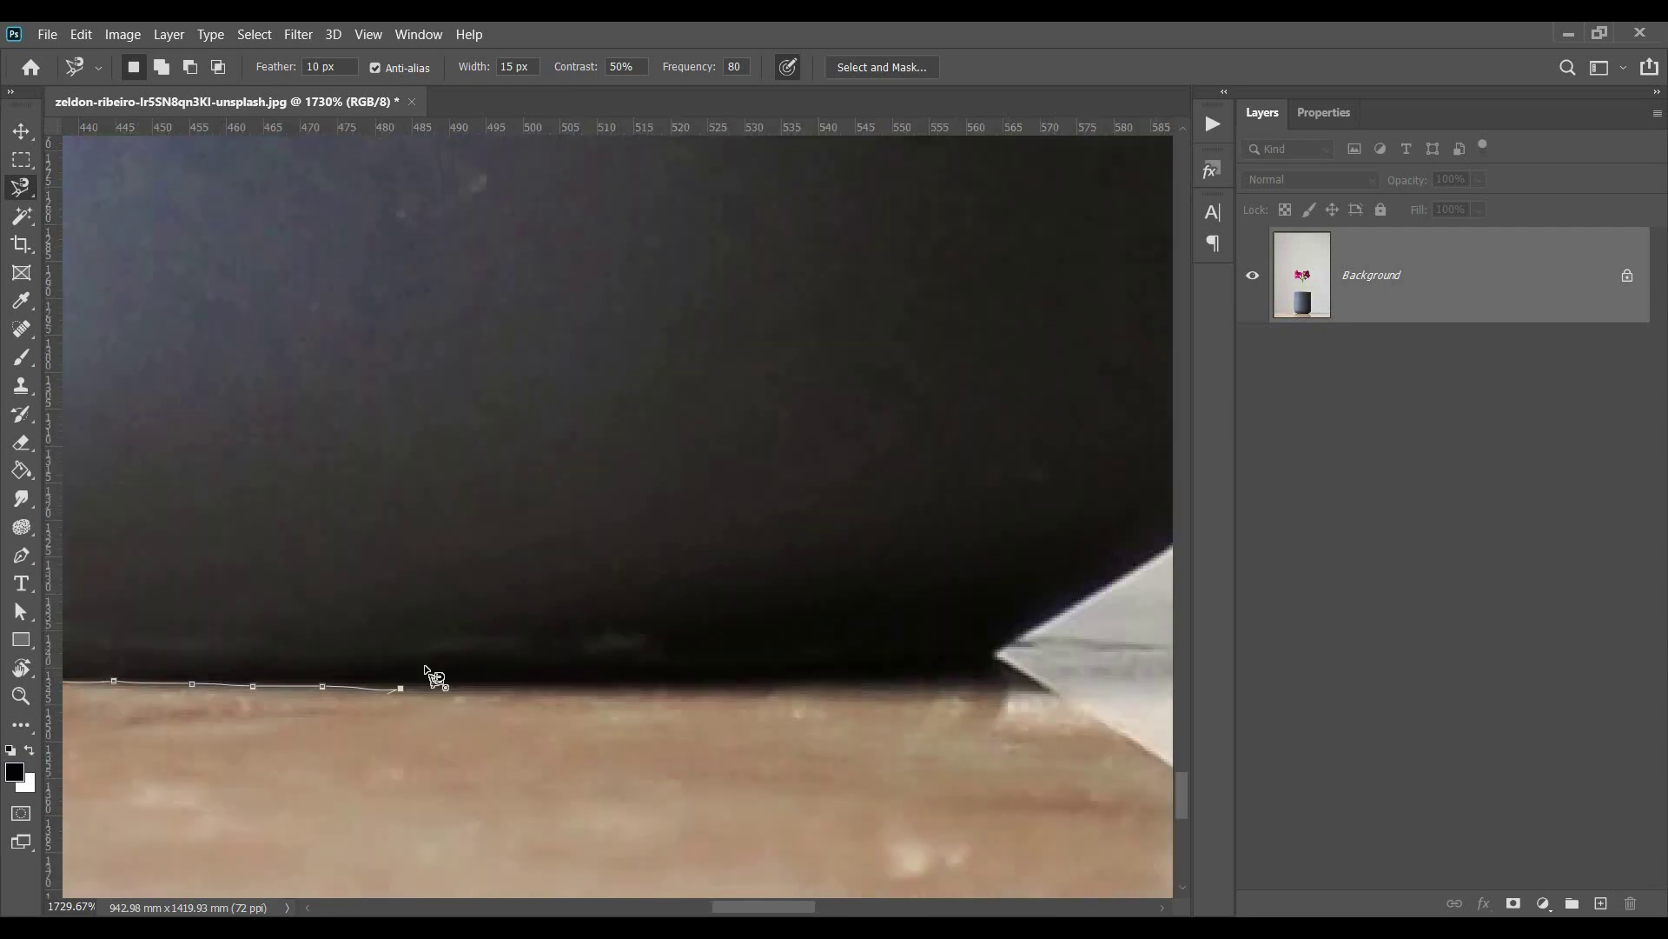
Step: Remove the misplaced, doubled-back anchor points from the path along the vase's base
scroll(425, 667, up, 1)
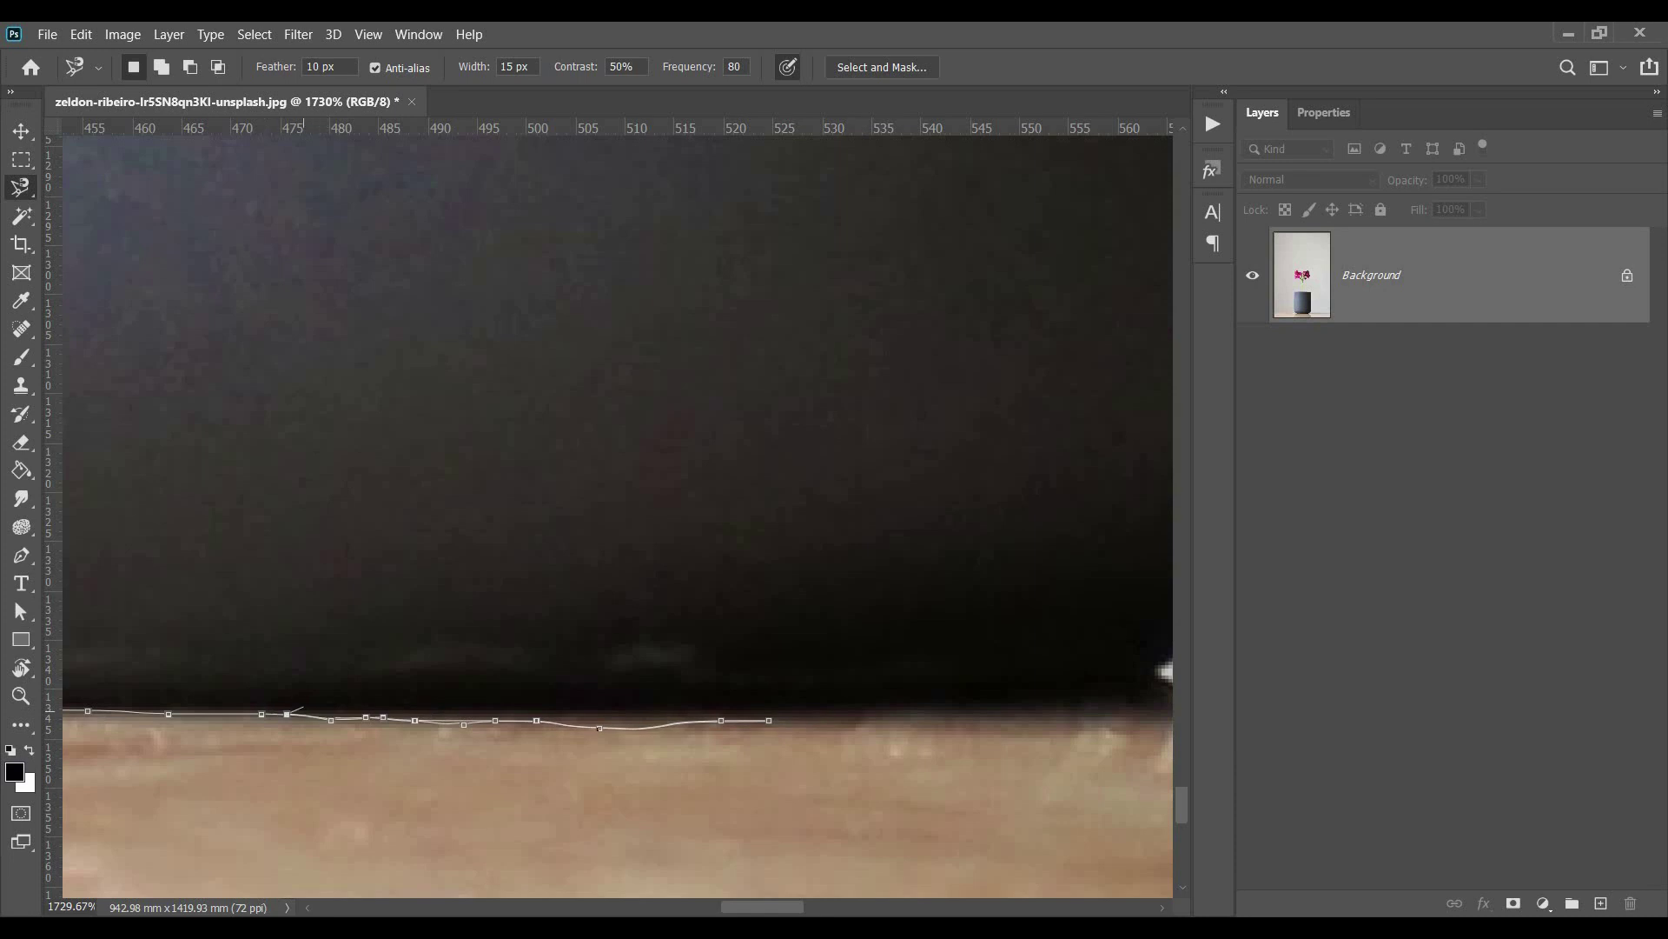
scroll(304, 710, up, 1)
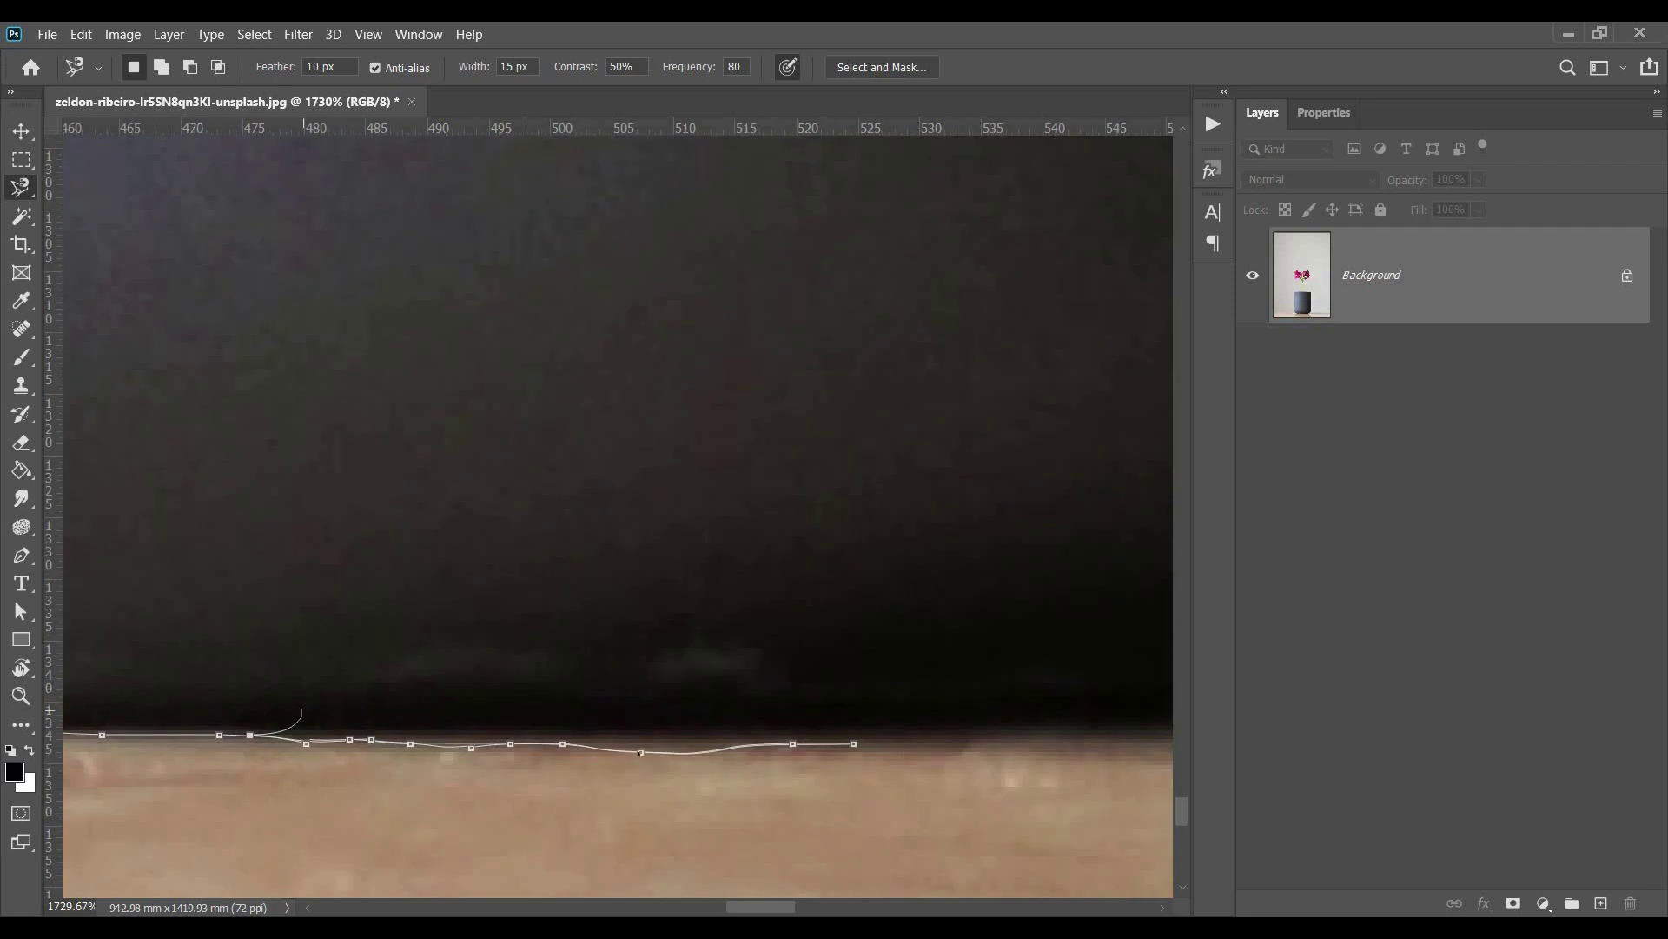
scroll(303, 711, up, 1)
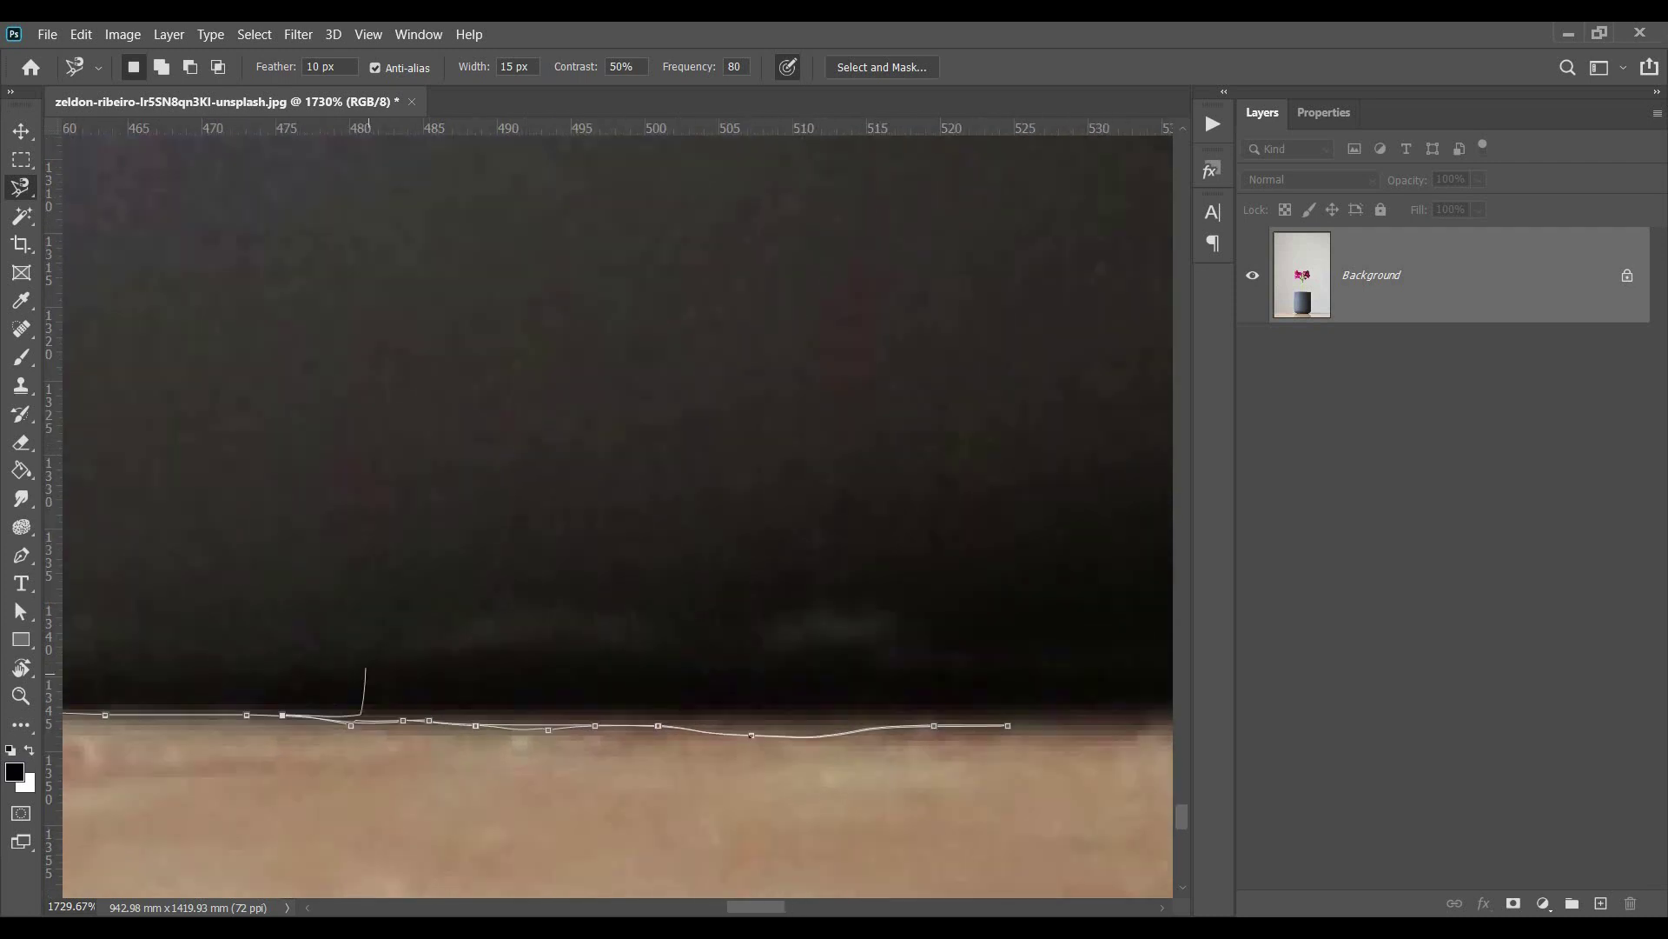
key(BackSpace)
key(BackSpace)
key(BackSpace)
key(BackSpace)
key(BackSpace)
key(BackSpace)
key(BackSpace)
key(BackSpace)
key(BackSpace)
key(BackSpace)
key(BackSpace)
key(BackSpace)
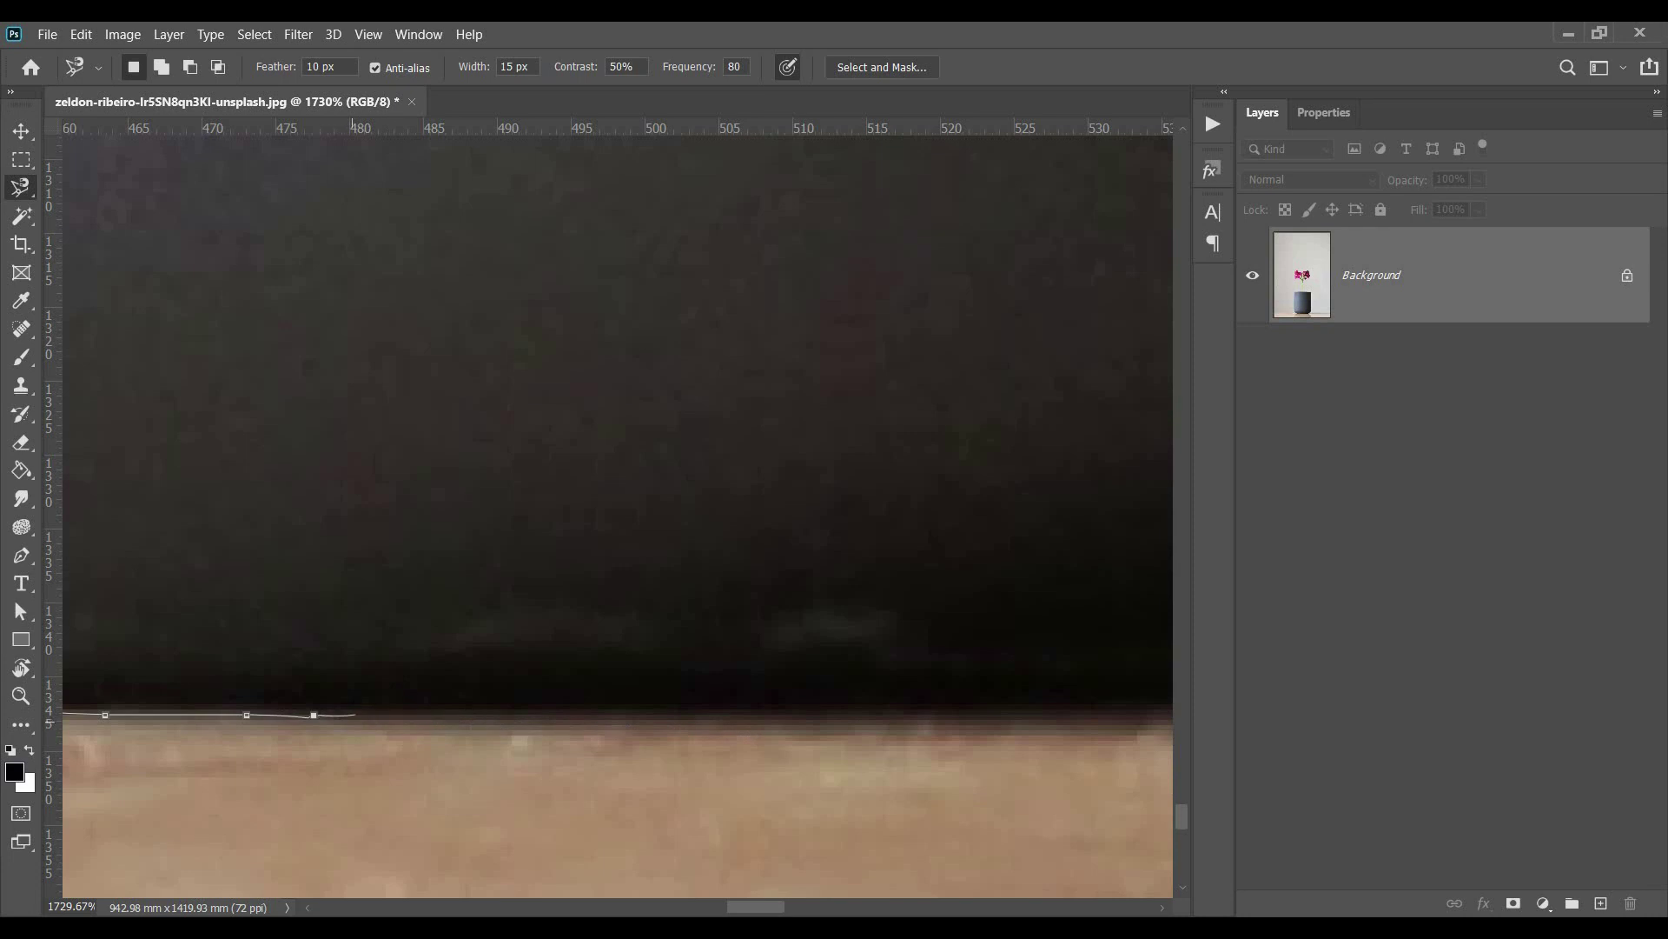
key(BackSpace)
key(BackSpace)
Step: Reduce the Magnetic Lasso width to 3 px and retrace the dark edge of the vase's base
key(bracketleft)
key(bracketleft)
key(bracketleft)
key(bracketleft)
key(bracketleft)
key(bracketleft)
key(bracketleft)
scroll(459, 721, up, 2)
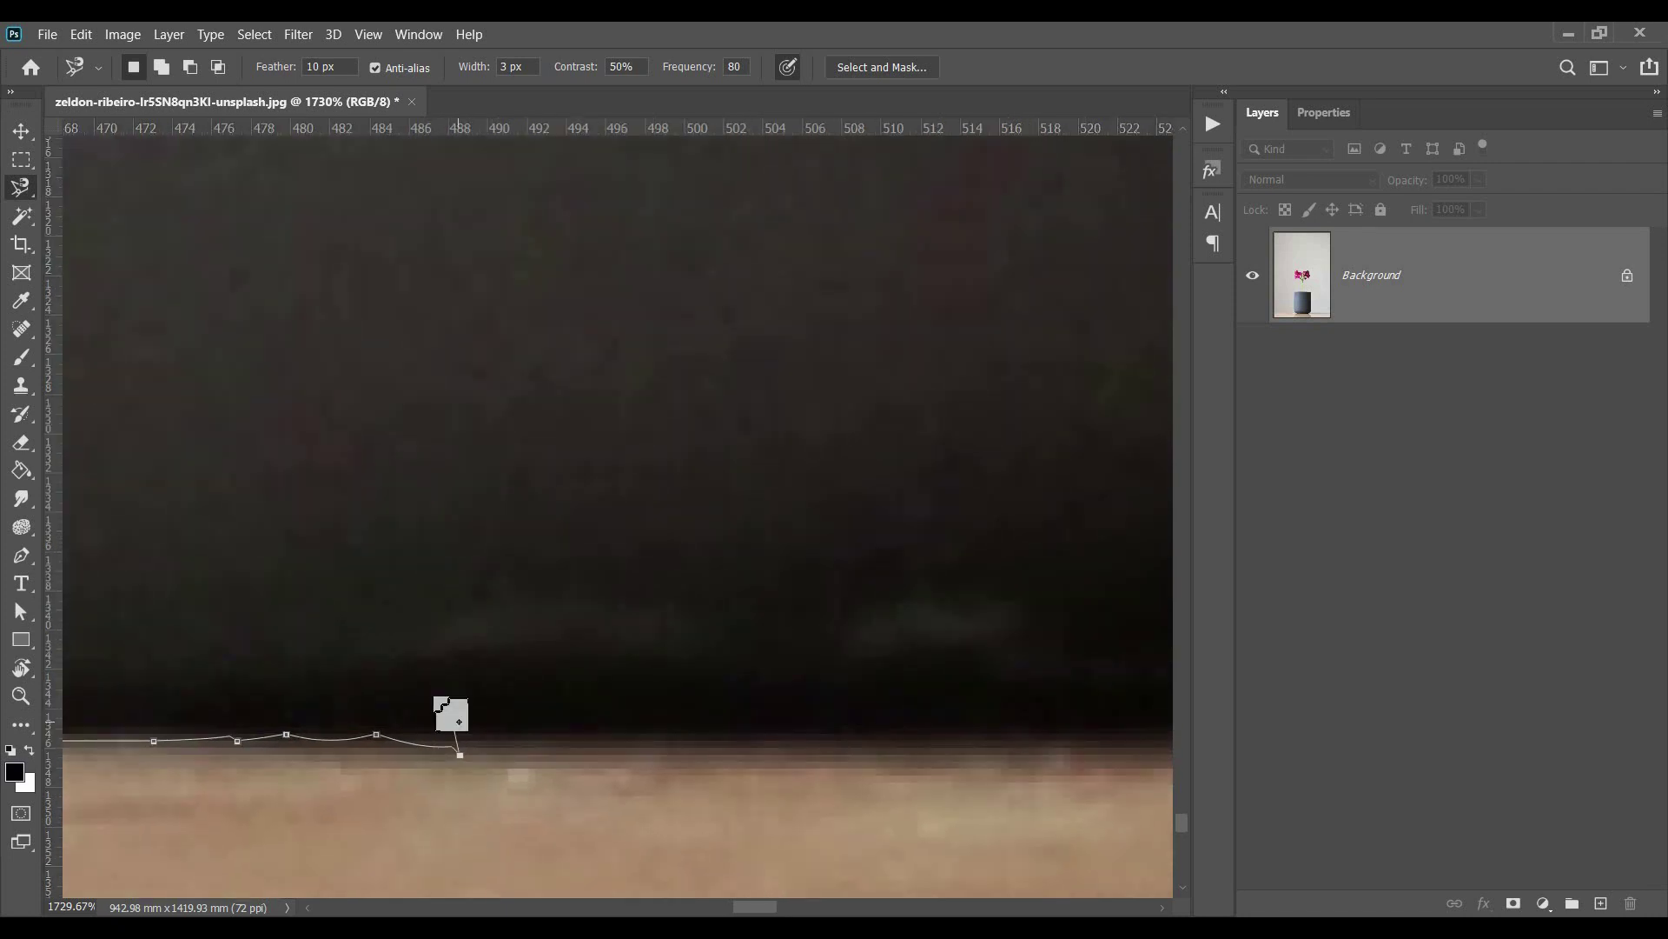
Step: Raise the Magnetic Lasso width to 7 px, remove the stray anchor points and trace the rest of the vase's base to its right-hand corner
key(bracketright)
key(bracketright)
key(BackSpace)
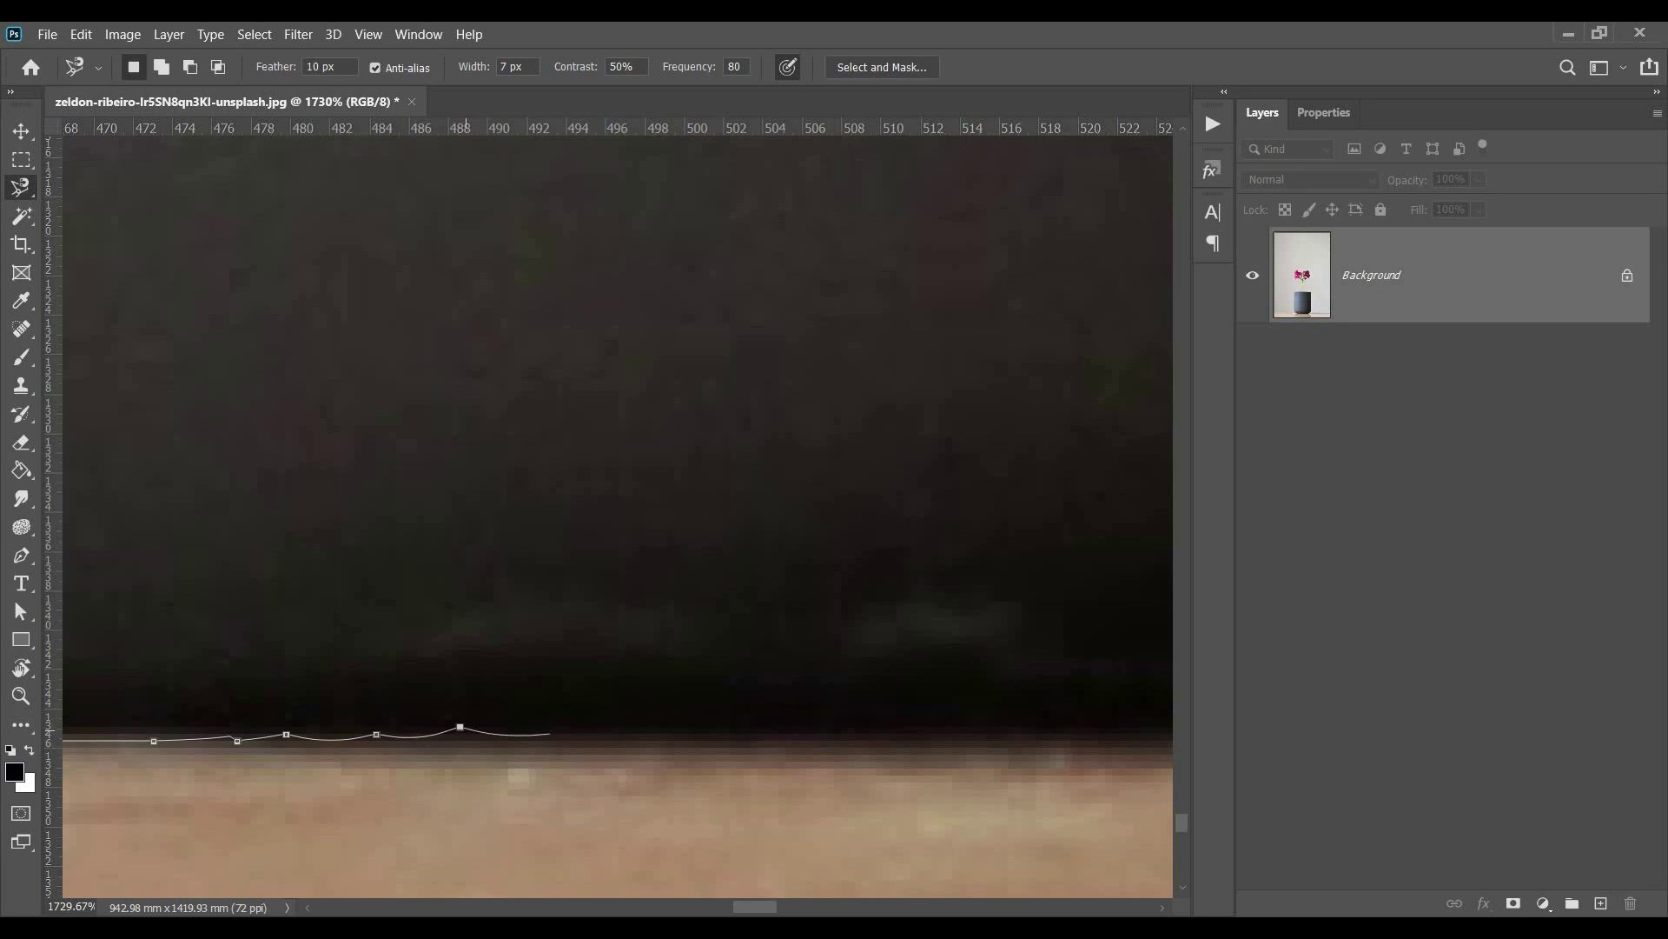
drag(550, 734, 1092, 734)
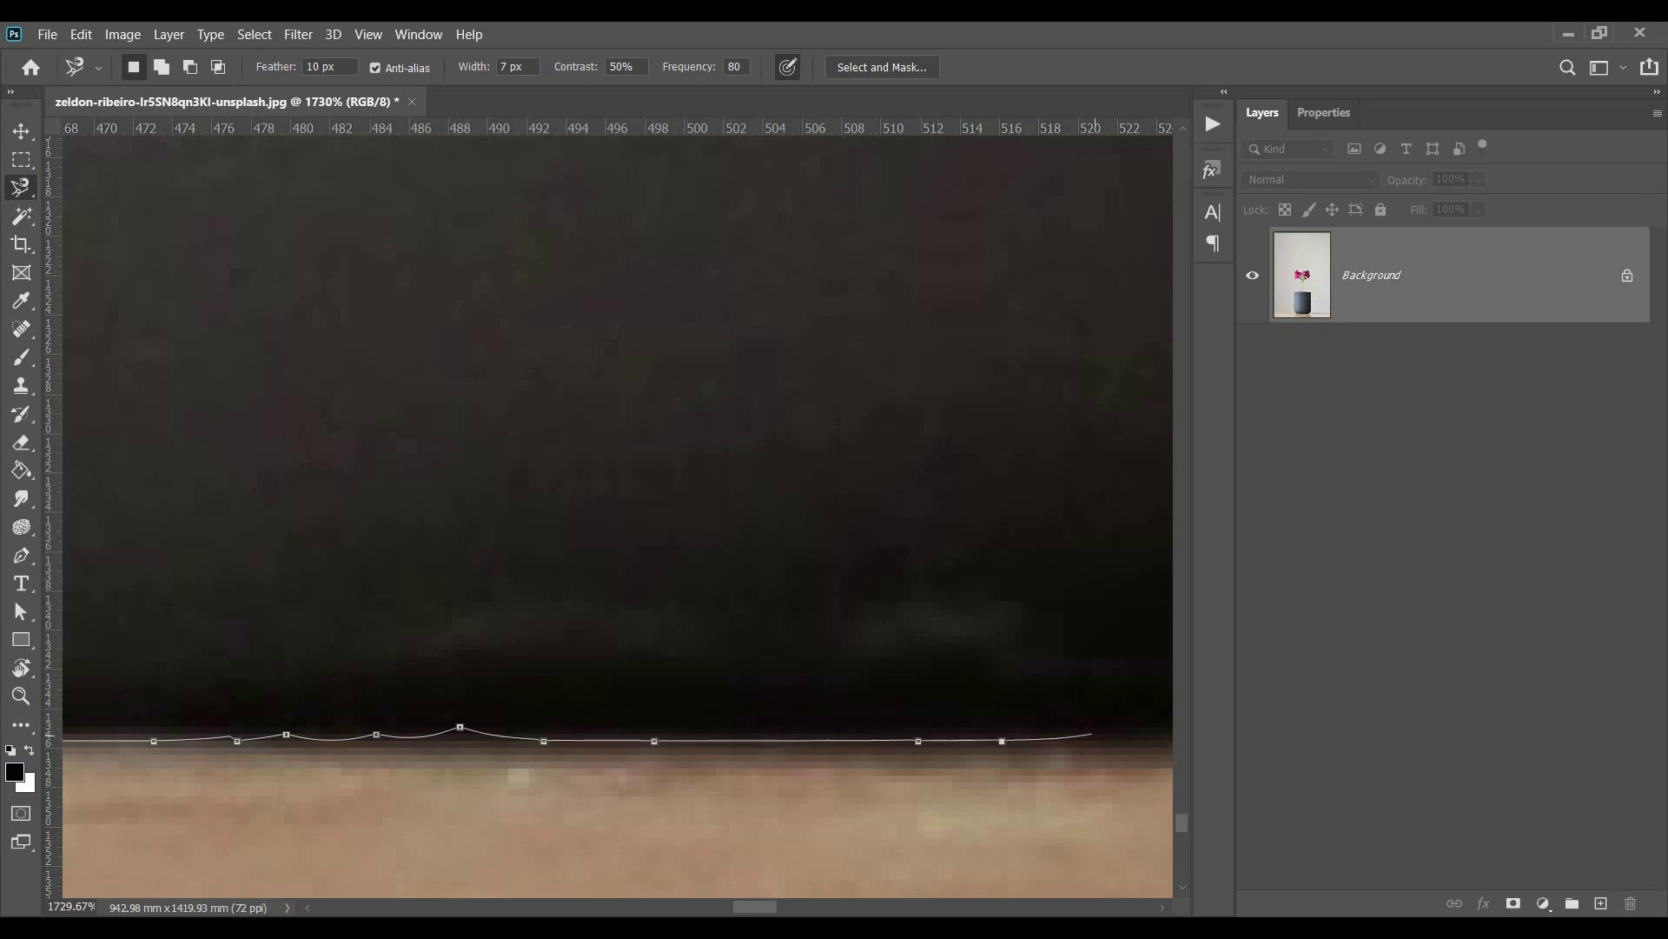
drag(708, 731, 451, 737)
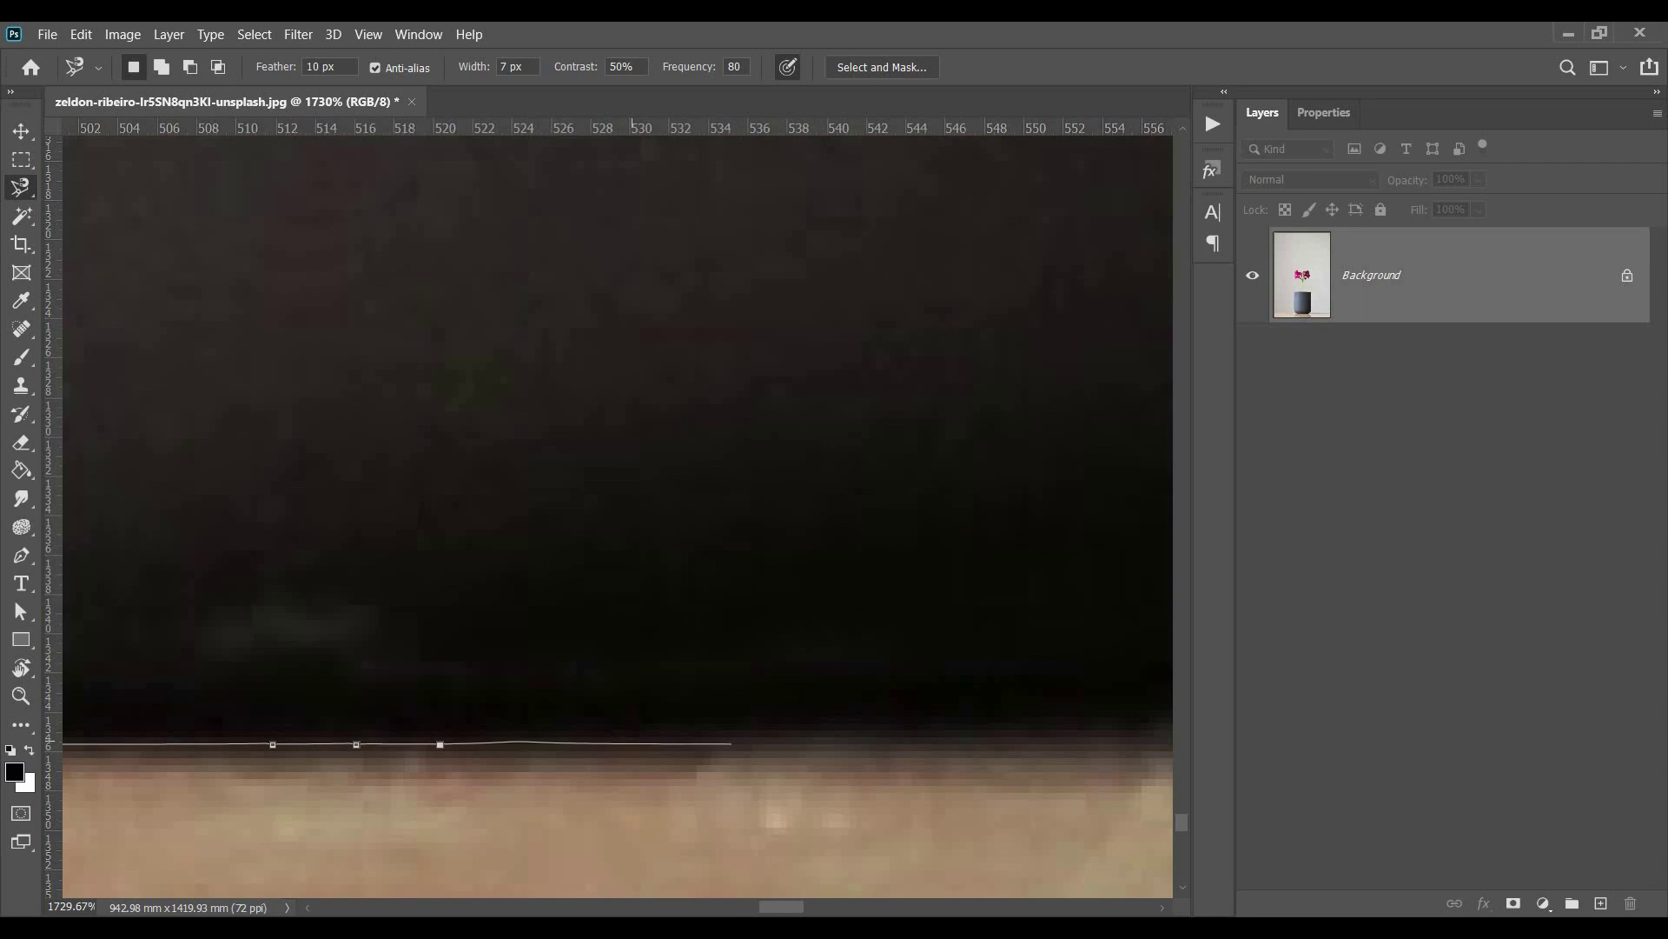
key(BackSpace)
mouse_move(1012, 731)
mouse_down()
mouse_move(517, 729)
mouse_move(684, 715)
mouse_move(961, 575)
mouse_move(833, 665)
mouse_up()
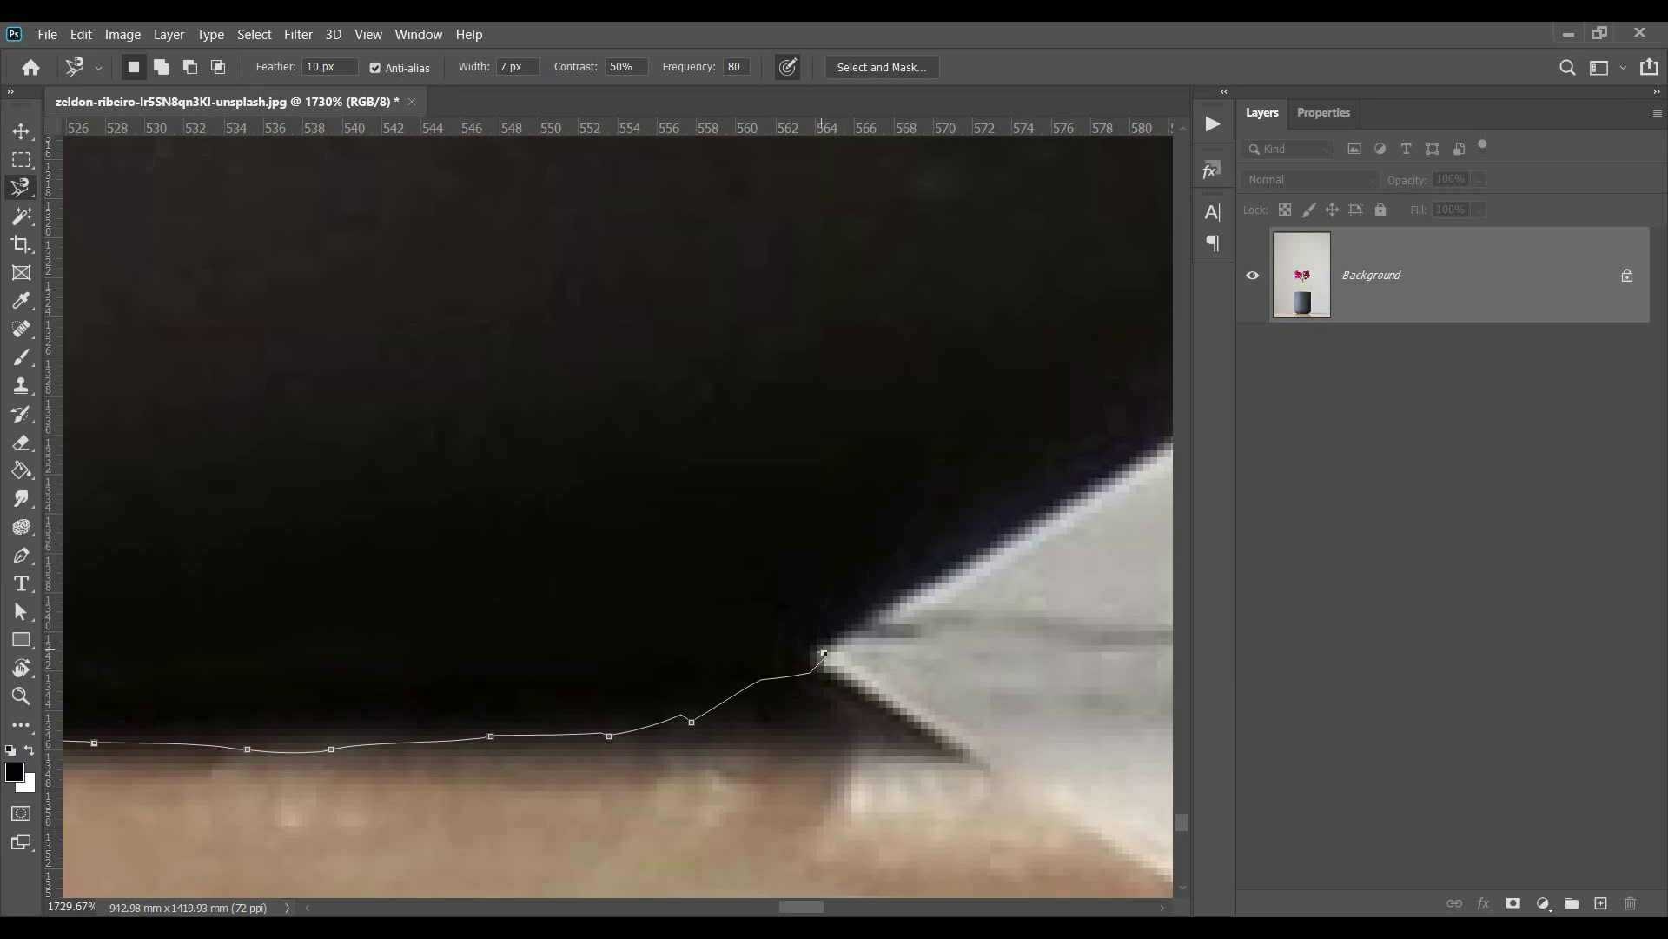
Step: Trace from the base corner onto the vase's lower-right curve and reduce the Magnetic Lasso width to 4 px
drag(1077, 498, 496, 773)
key(bracketleft)
key(bracketleft)
key(bracketleft)
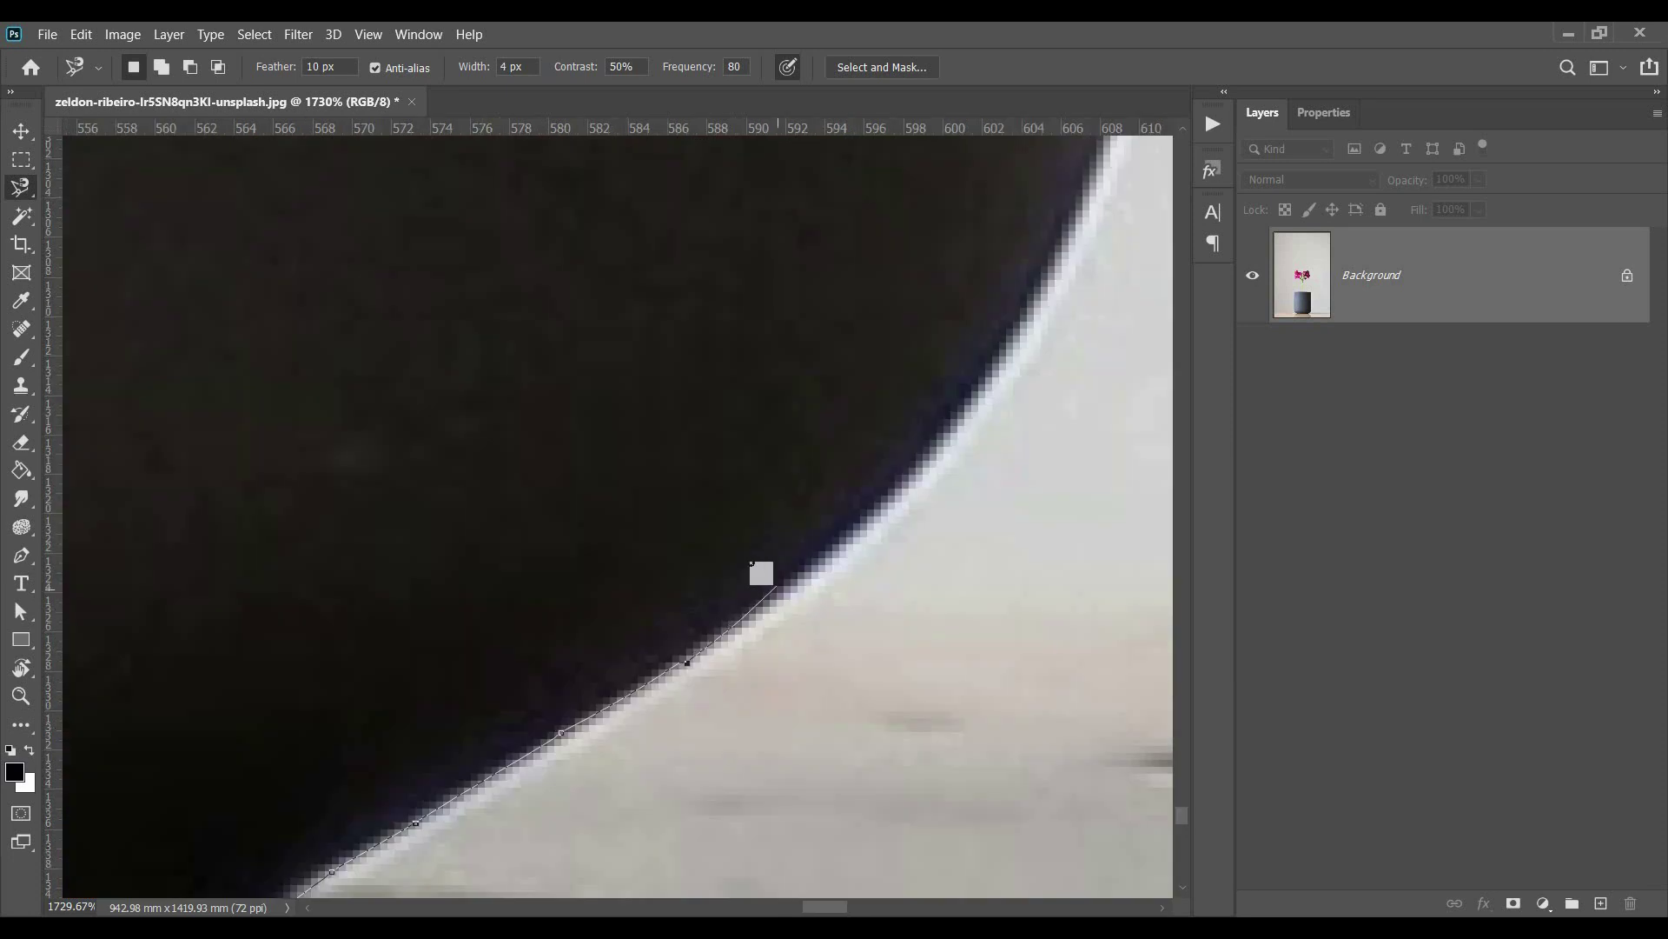
Step: Raise the Magnetic Lasso width to 21 px while tracing the vase's right side up to the rim
key(bracketright)
key(bracketright)
key(bracketright)
key(bracketright)
key(bracketright)
key(bracketright)
key(bracketright)
key(bracketright)
key(bracketright)
scroll(761, 573, down, 6)
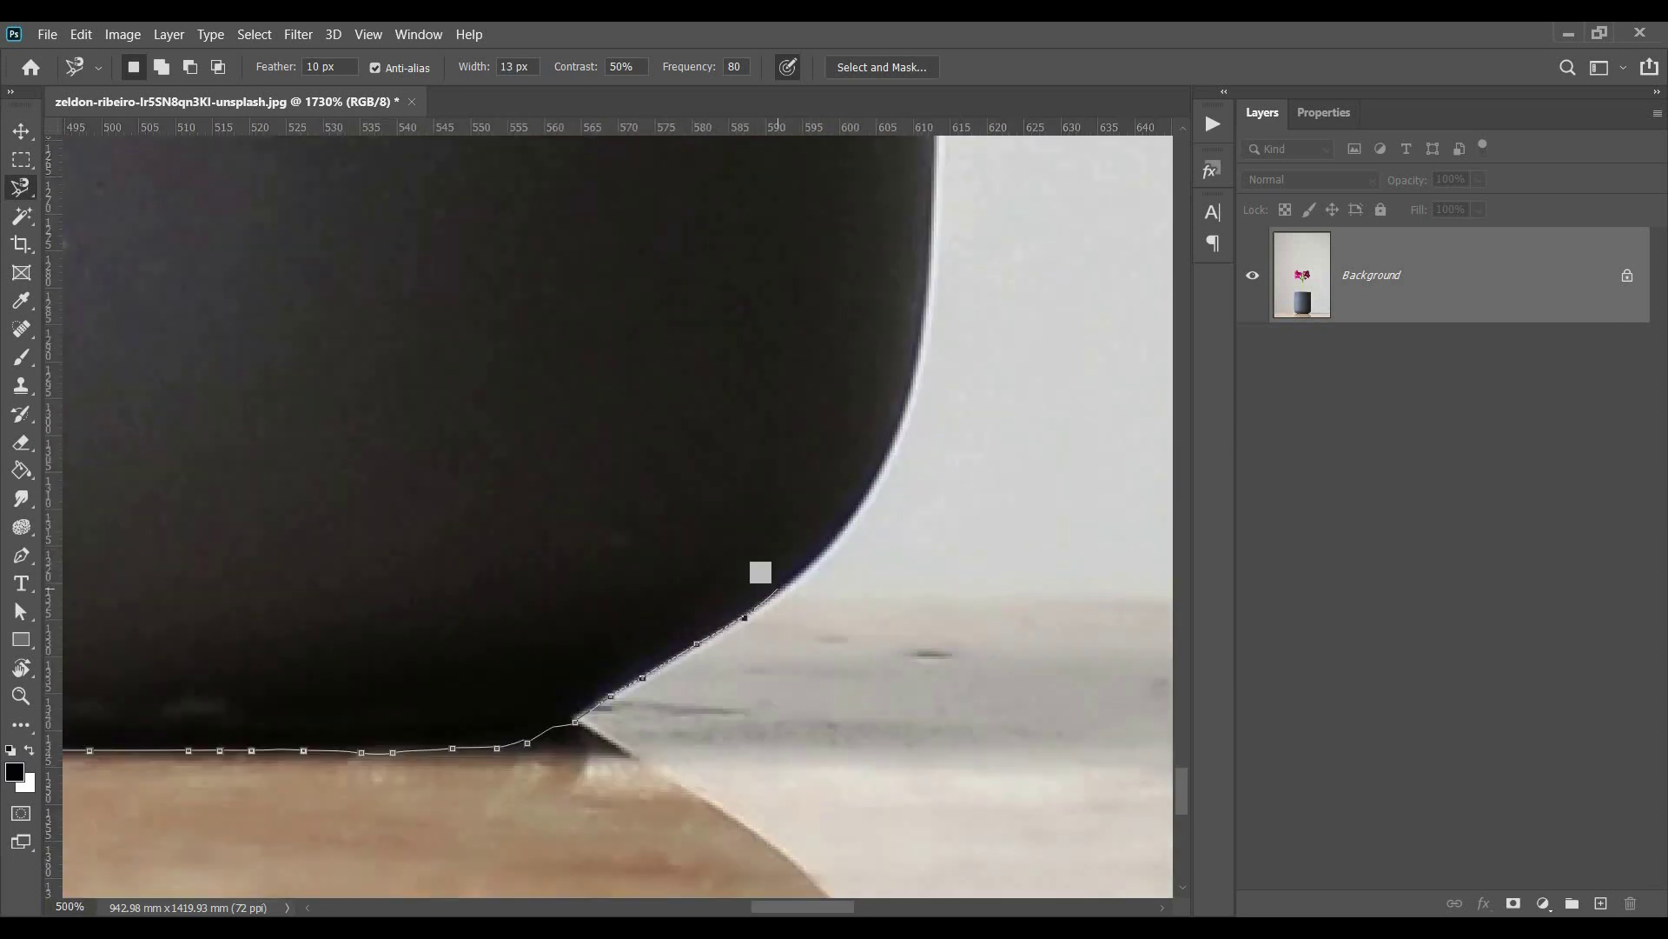
mouse_move(760, 570)
mouse_down()
mouse_move(838, 496)
mouse_move(858, 515)
mouse_move(887, 359)
mouse_move(842, 665)
mouse_up()
scroll(869, 526, down, 3)
key(bracketright)
key(bracketright)
key(bracketright)
key(bracketright)
key(bracketright)
key(bracketright)
key(bracketright)
key(bracketright)
mouse_move(856, 323)
mouse_down()
mouse_move(865, 484)
mouse_move(850, 811)
mouse_up()
scroll(738, 497, up, 4)
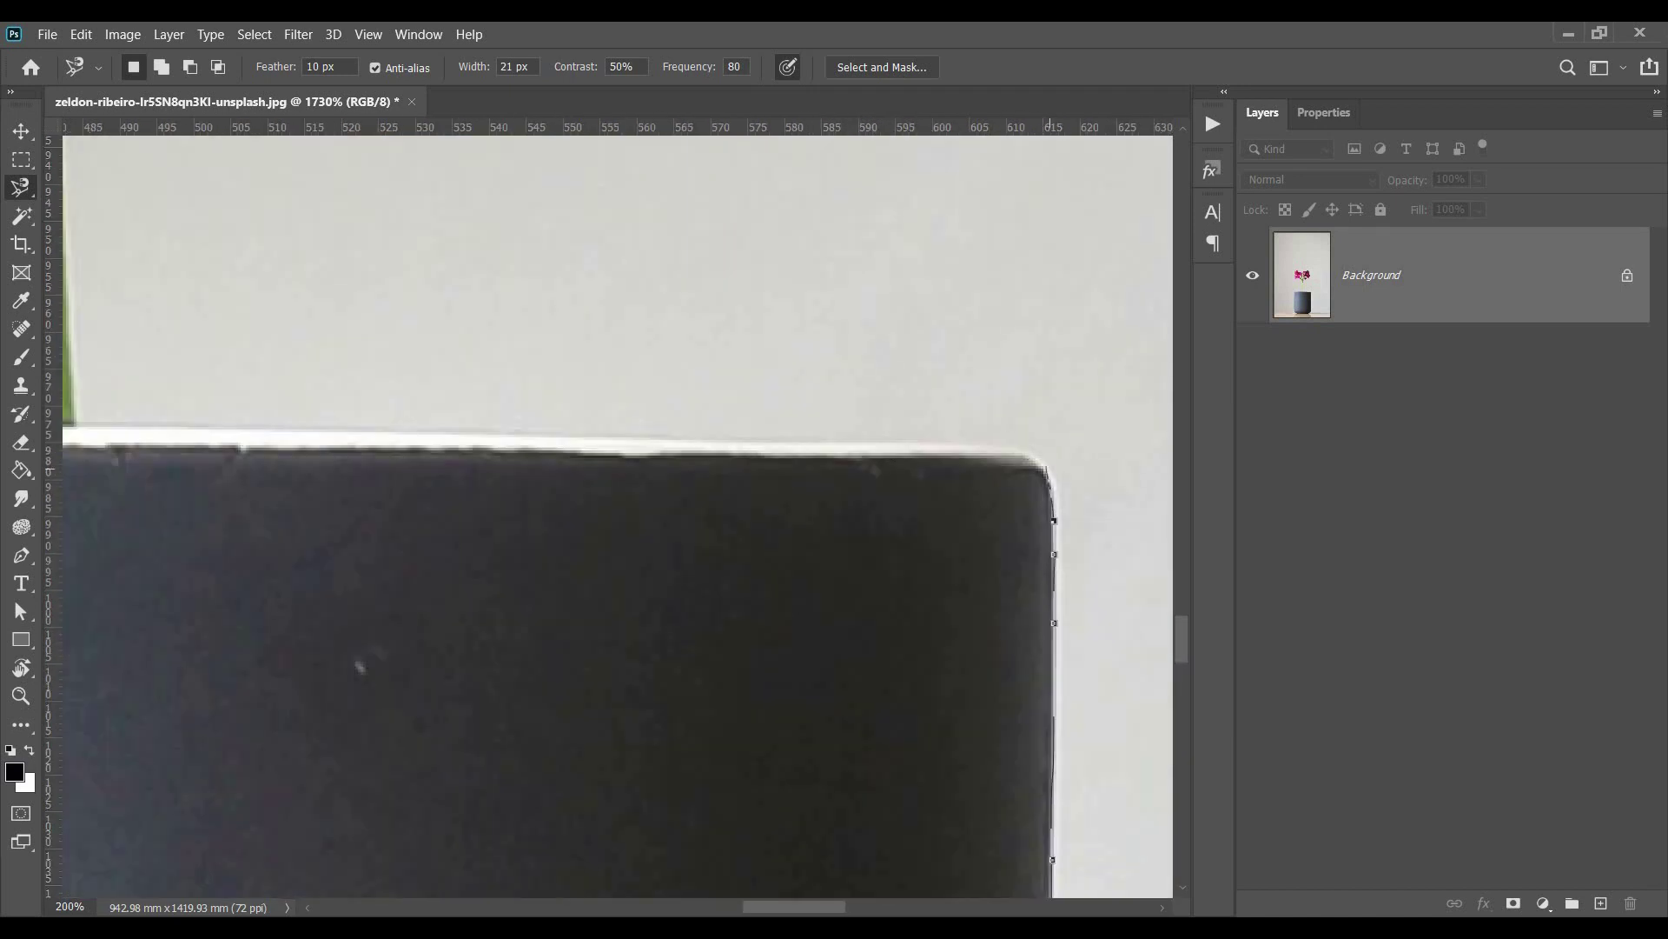
Step: Trace around the vase's top-right corner, removing the misplaced anchor points so the path follows the white rim
scroll(1043, 491, up, 1)
drag(965, 488, 715, 470)
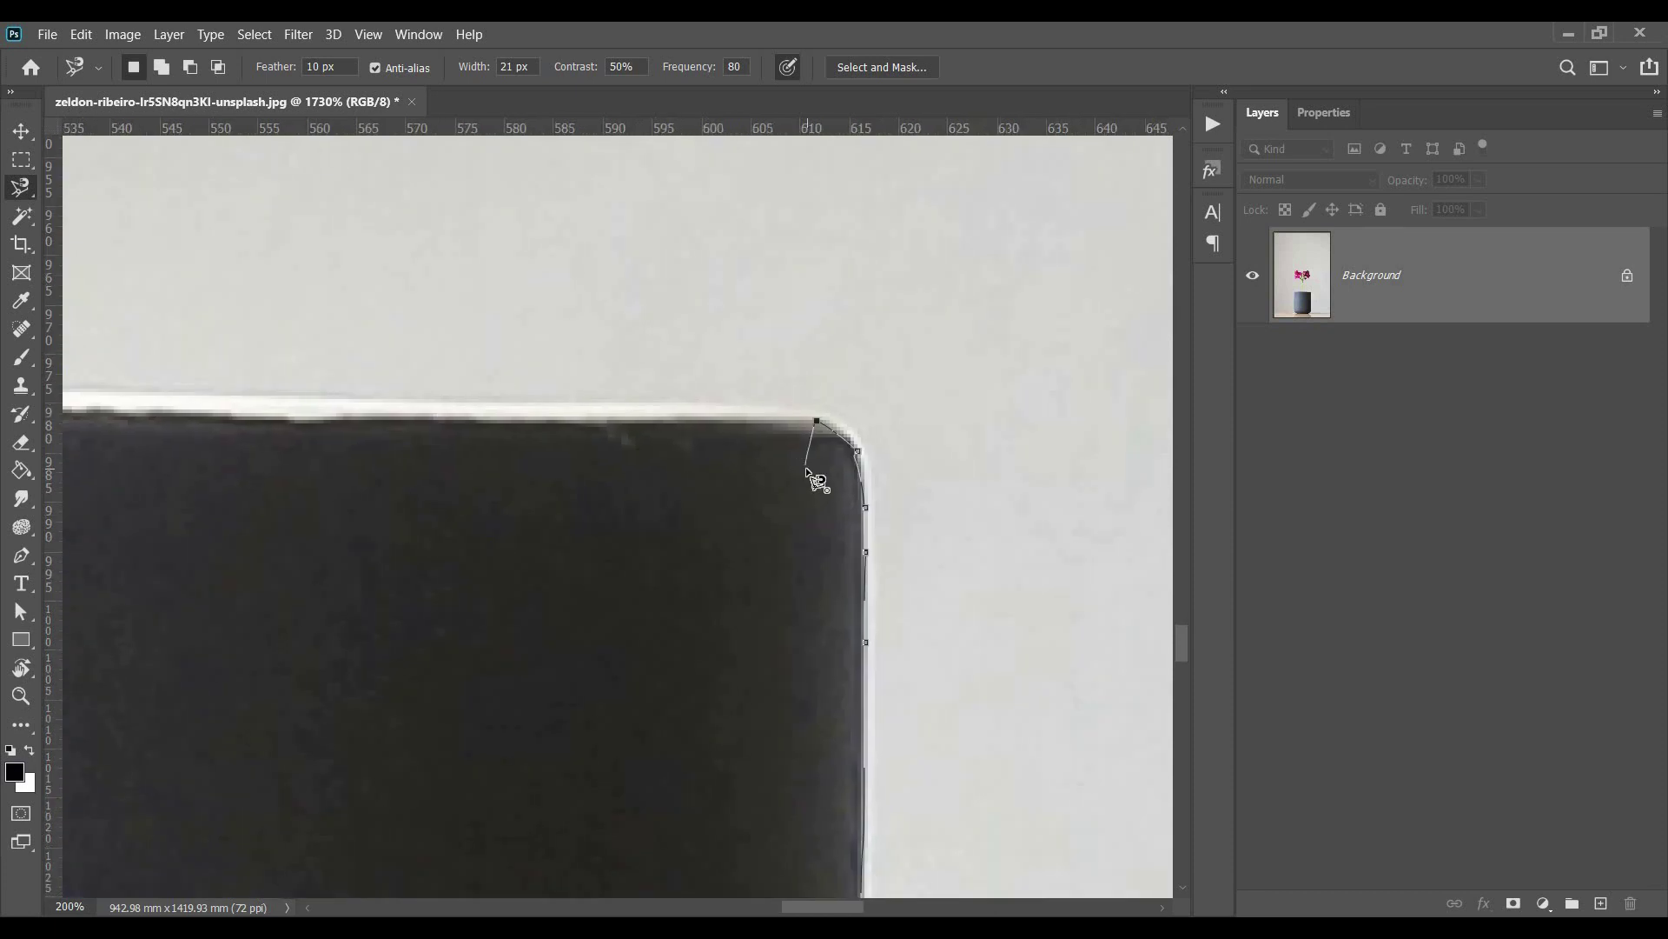
scroll(808, 478, up, 1)
key(Delete)
key(Delete)
key(Delete)
key(Delete)
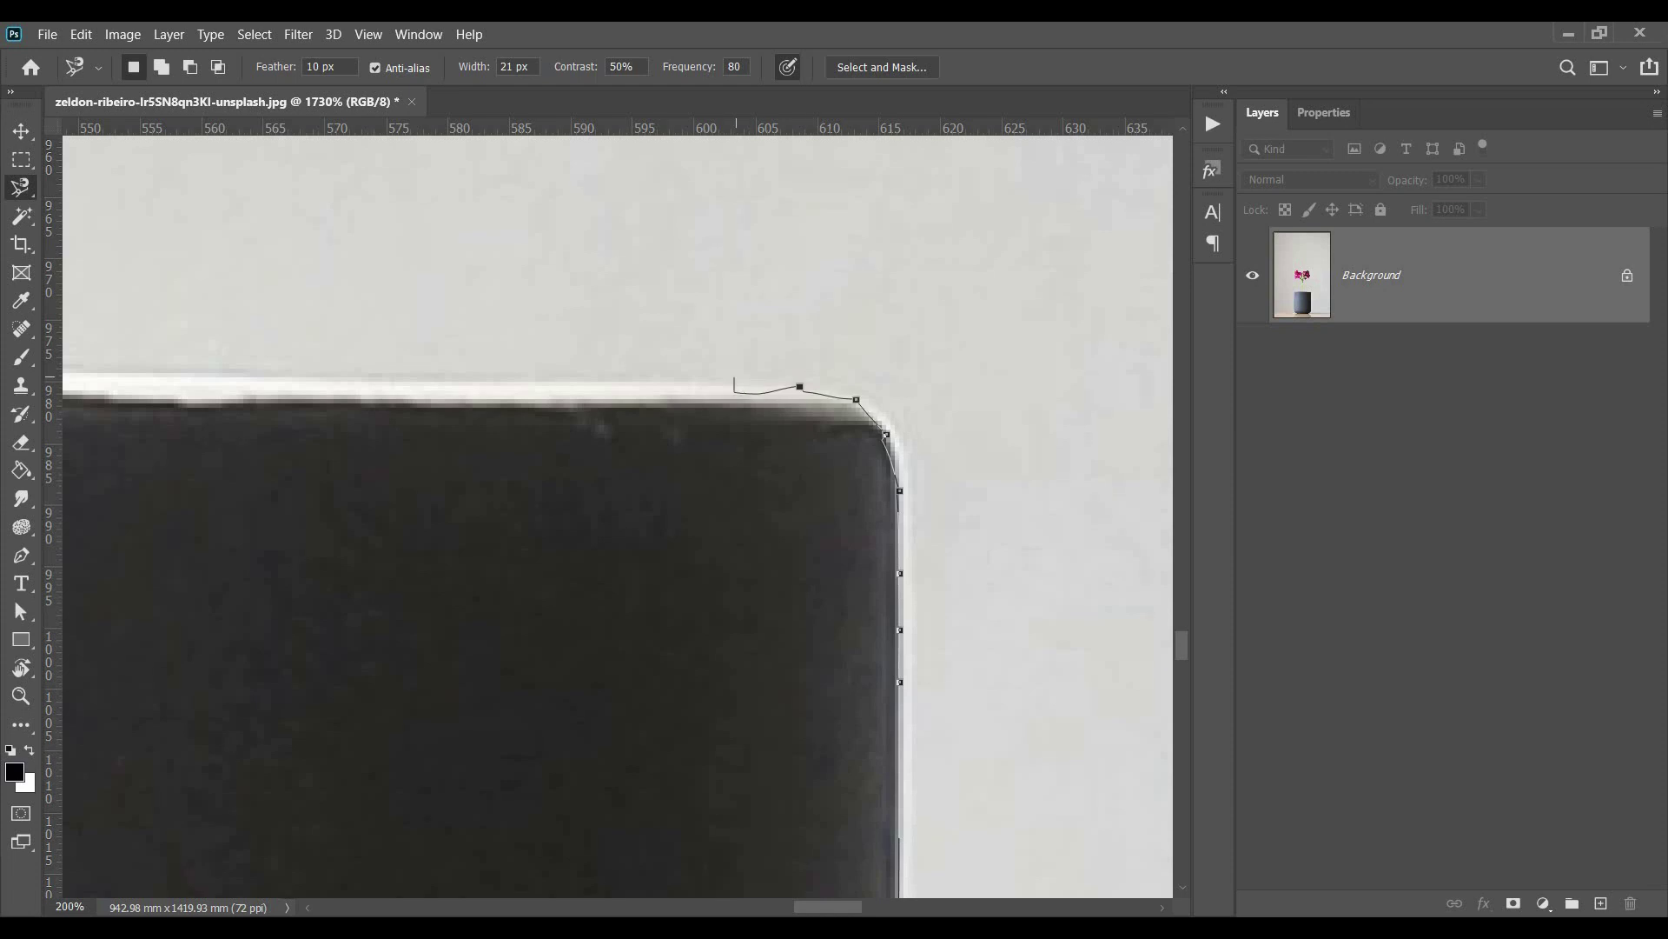
Step: Trace along the upper edge of the white rim past the stem and close the selection at the first anchor point
scroll(754, 388, up, 5)
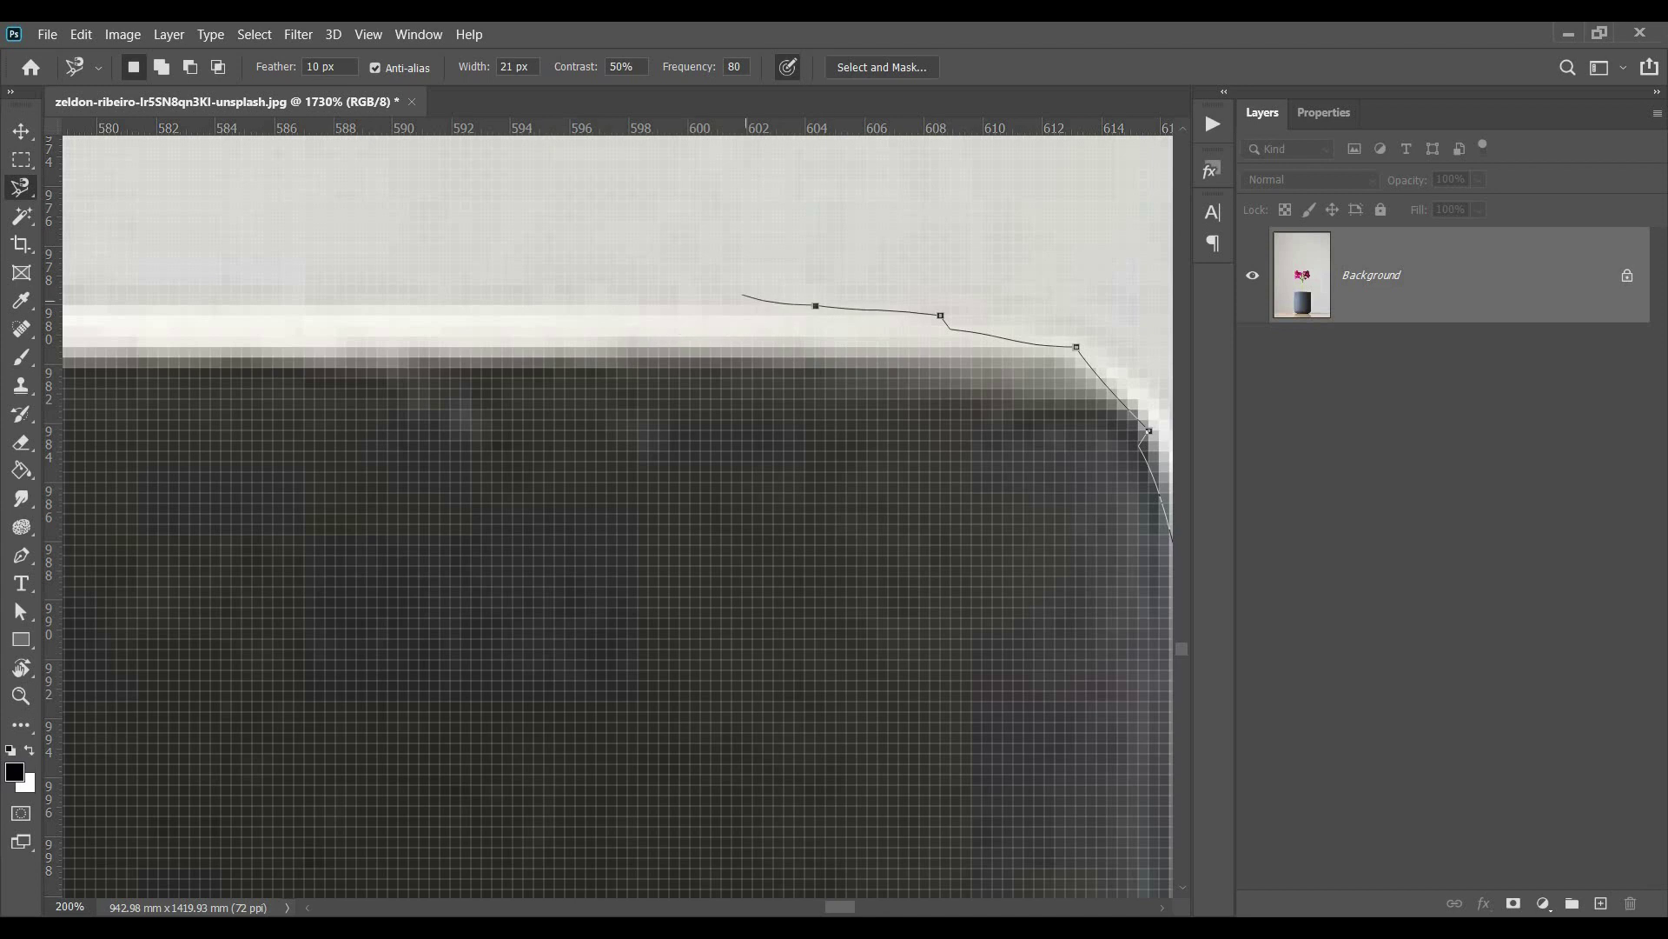
click(741, 295)
drag(229, 309, 579, 300)
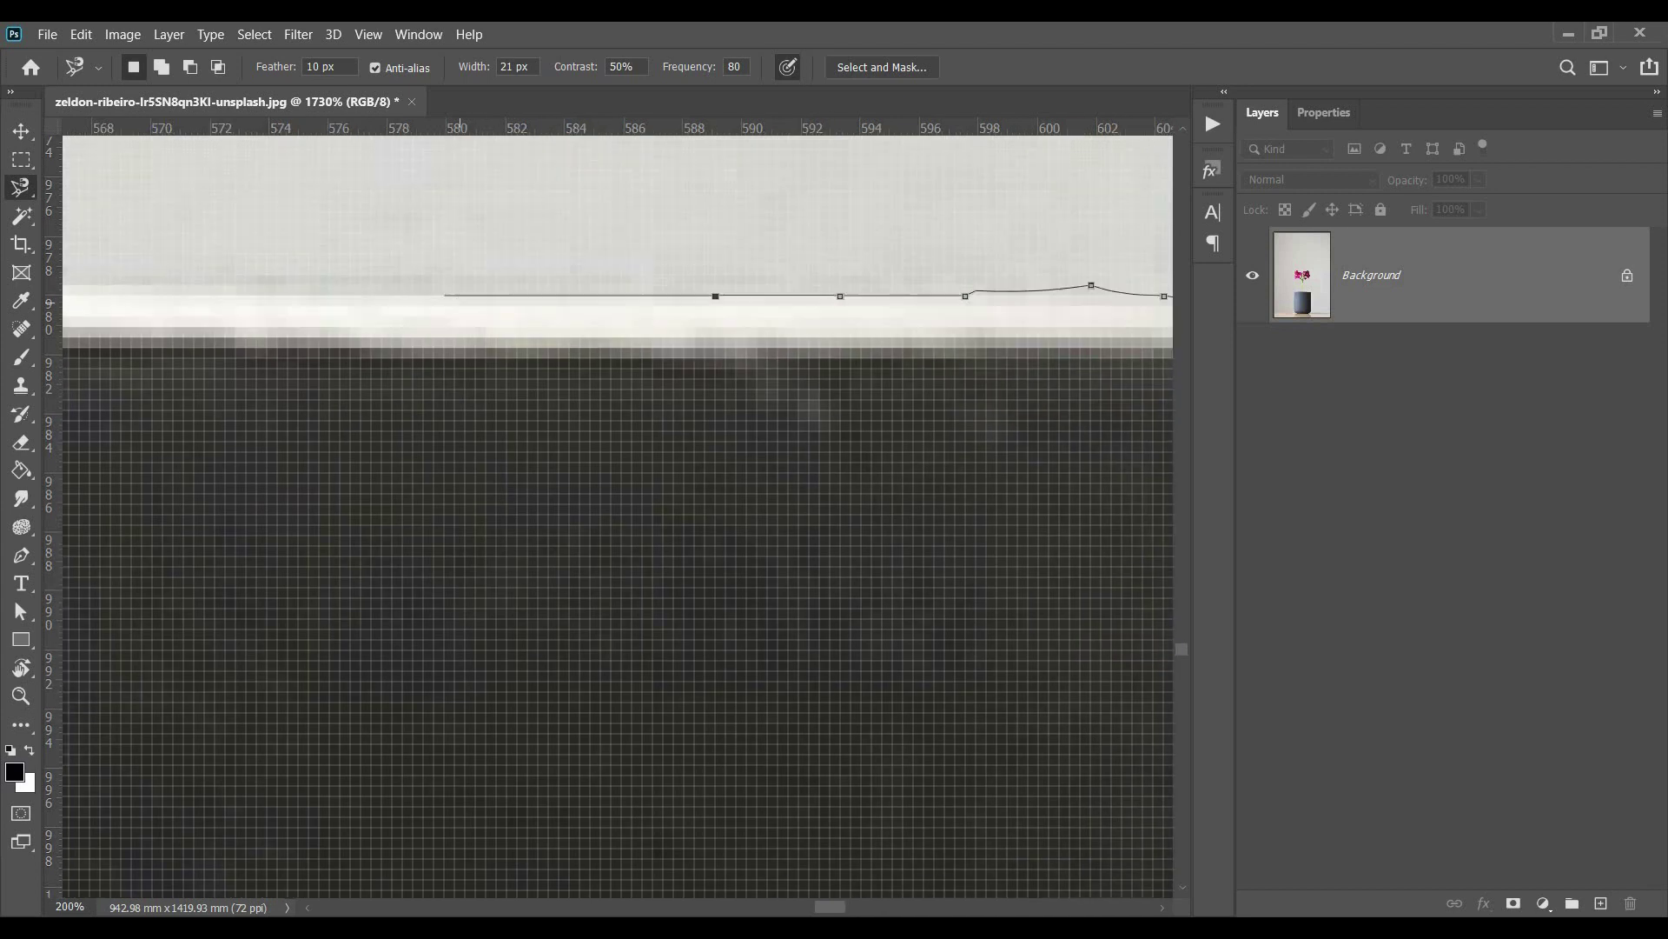
drag(226, 291, 783, 318)
drag(224, 310, 999, 331)
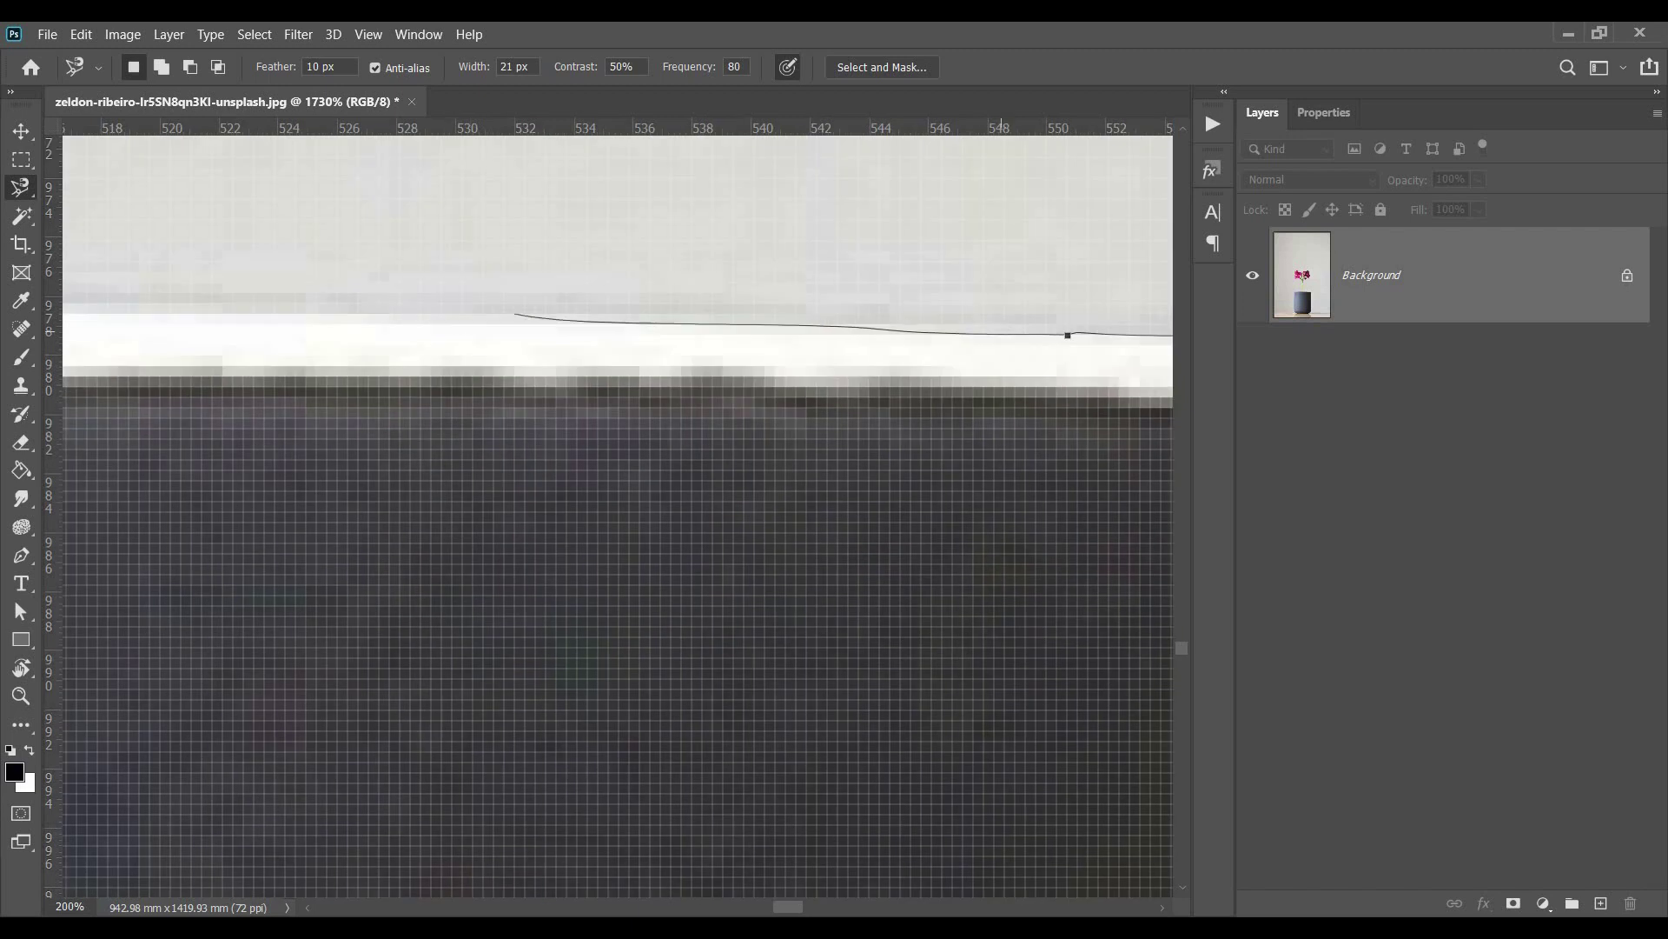
scroll(298, 332, down, 5)
mouse_move(297, 332)
mouse_down()
mouse_move(808, 337)
mouse_move(448, 328)
mouse_up()
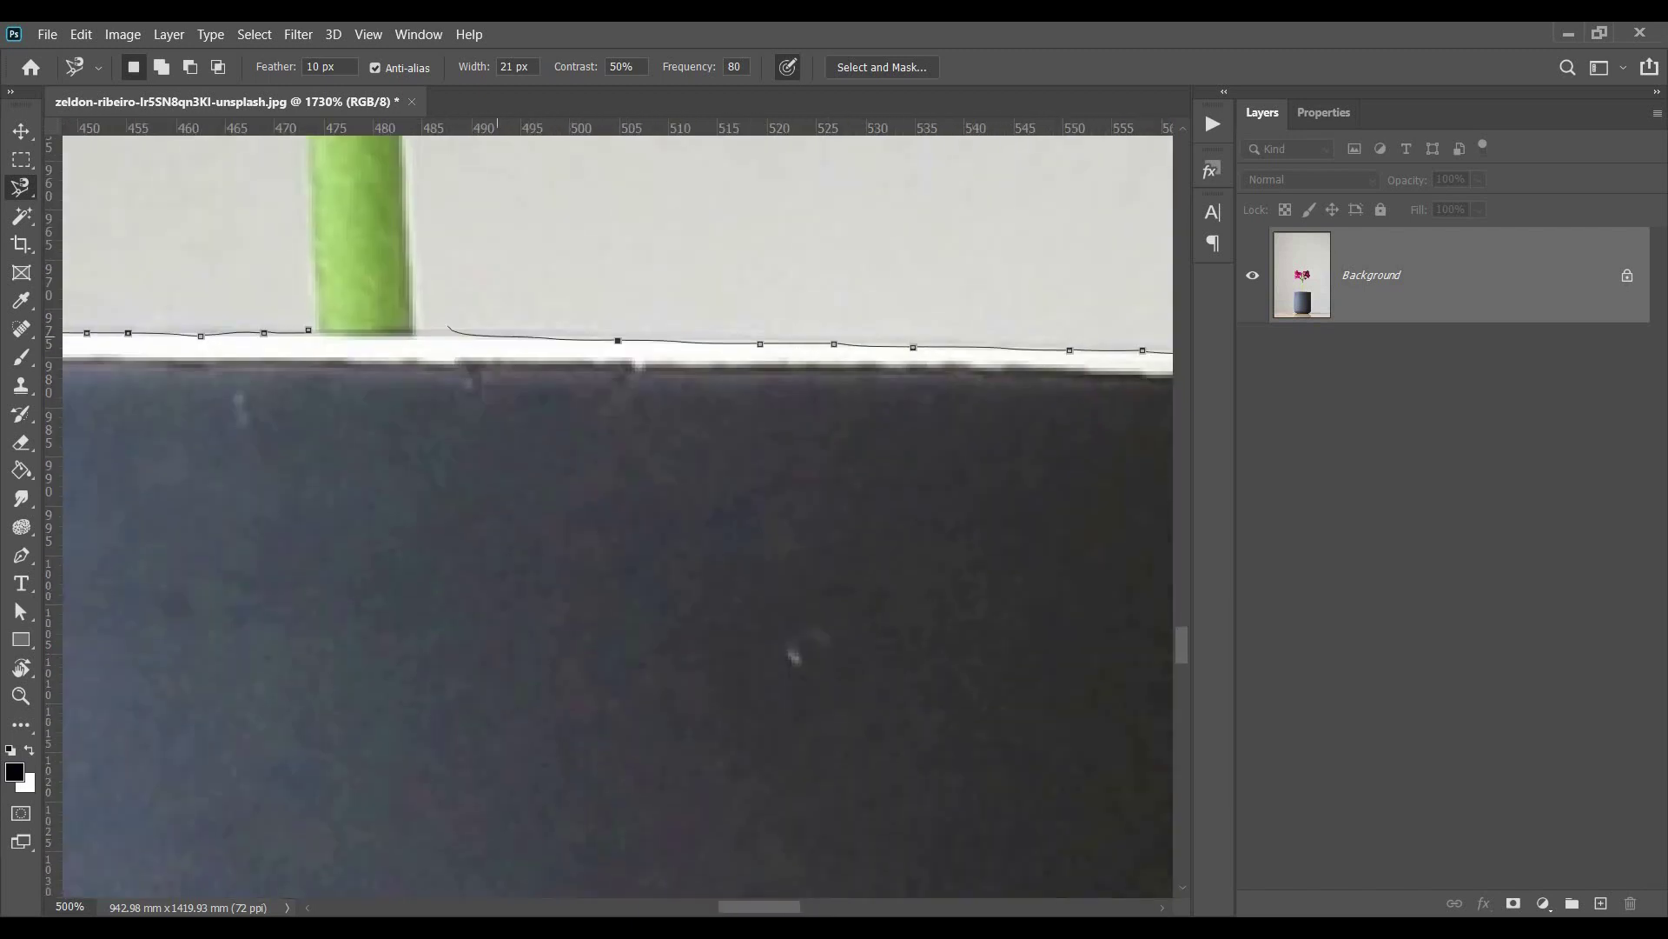
click(308, 330)
Step: Examine the completed selection around the whole vase
scroll(308, 330, down, 4)
scroll(587, 450, down, 6)
drag(558, 536, 592, 450)
scroll(593, 450, down, 7)
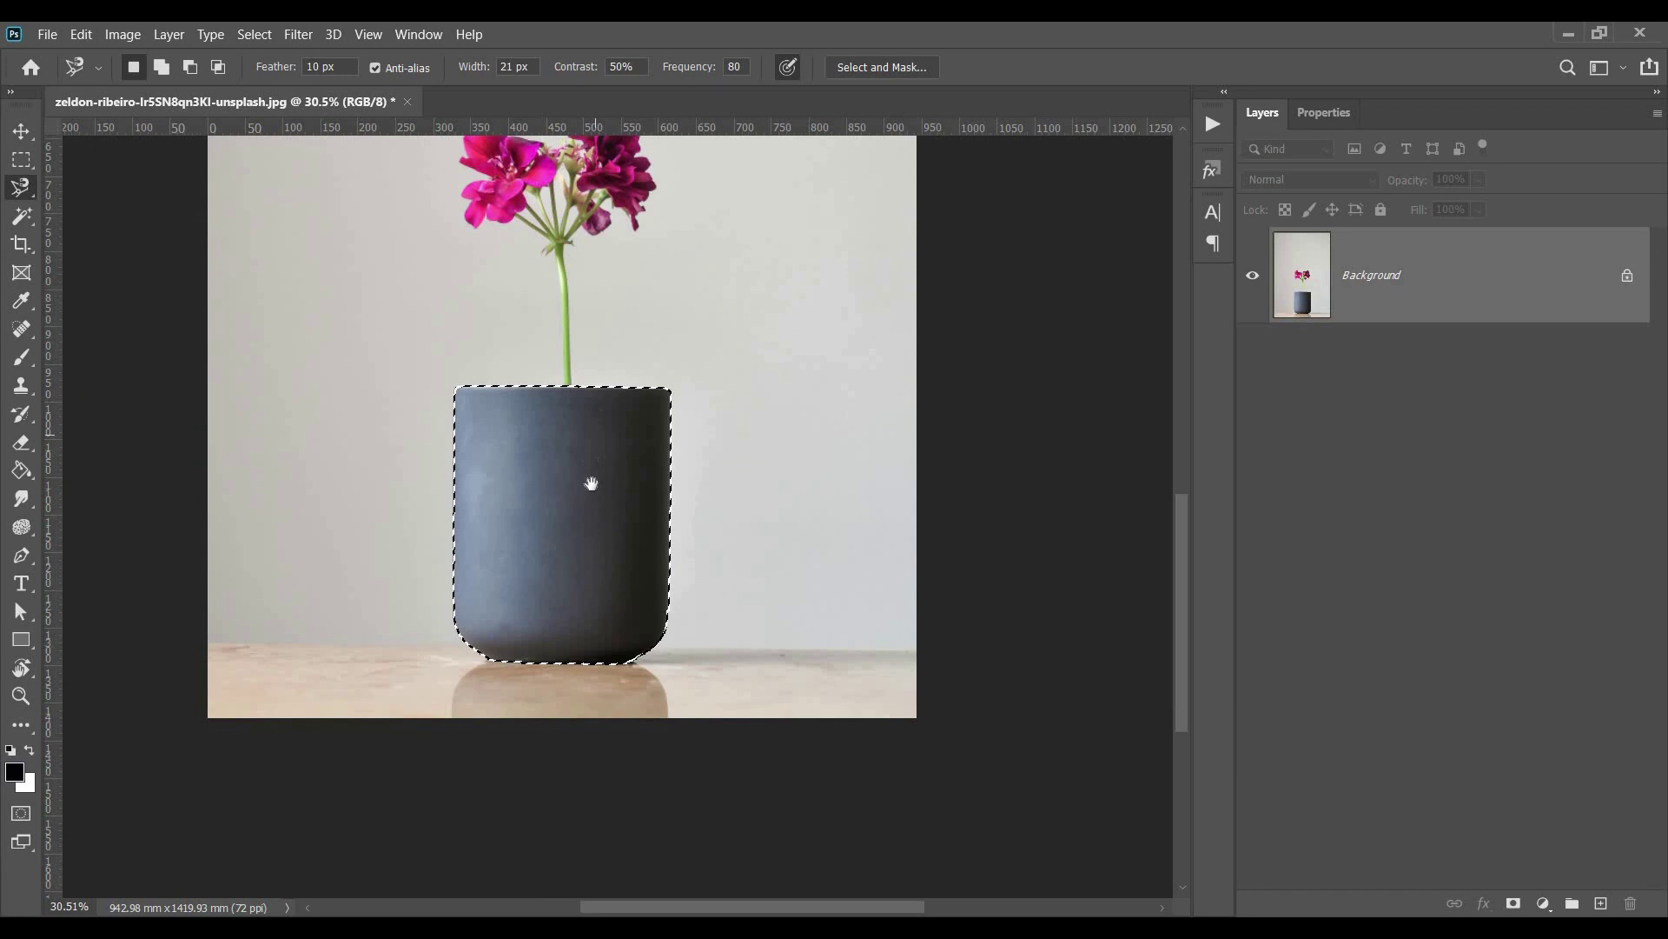
scroll(588, 484, up, 5)
drag(610, 508, 643, 748)
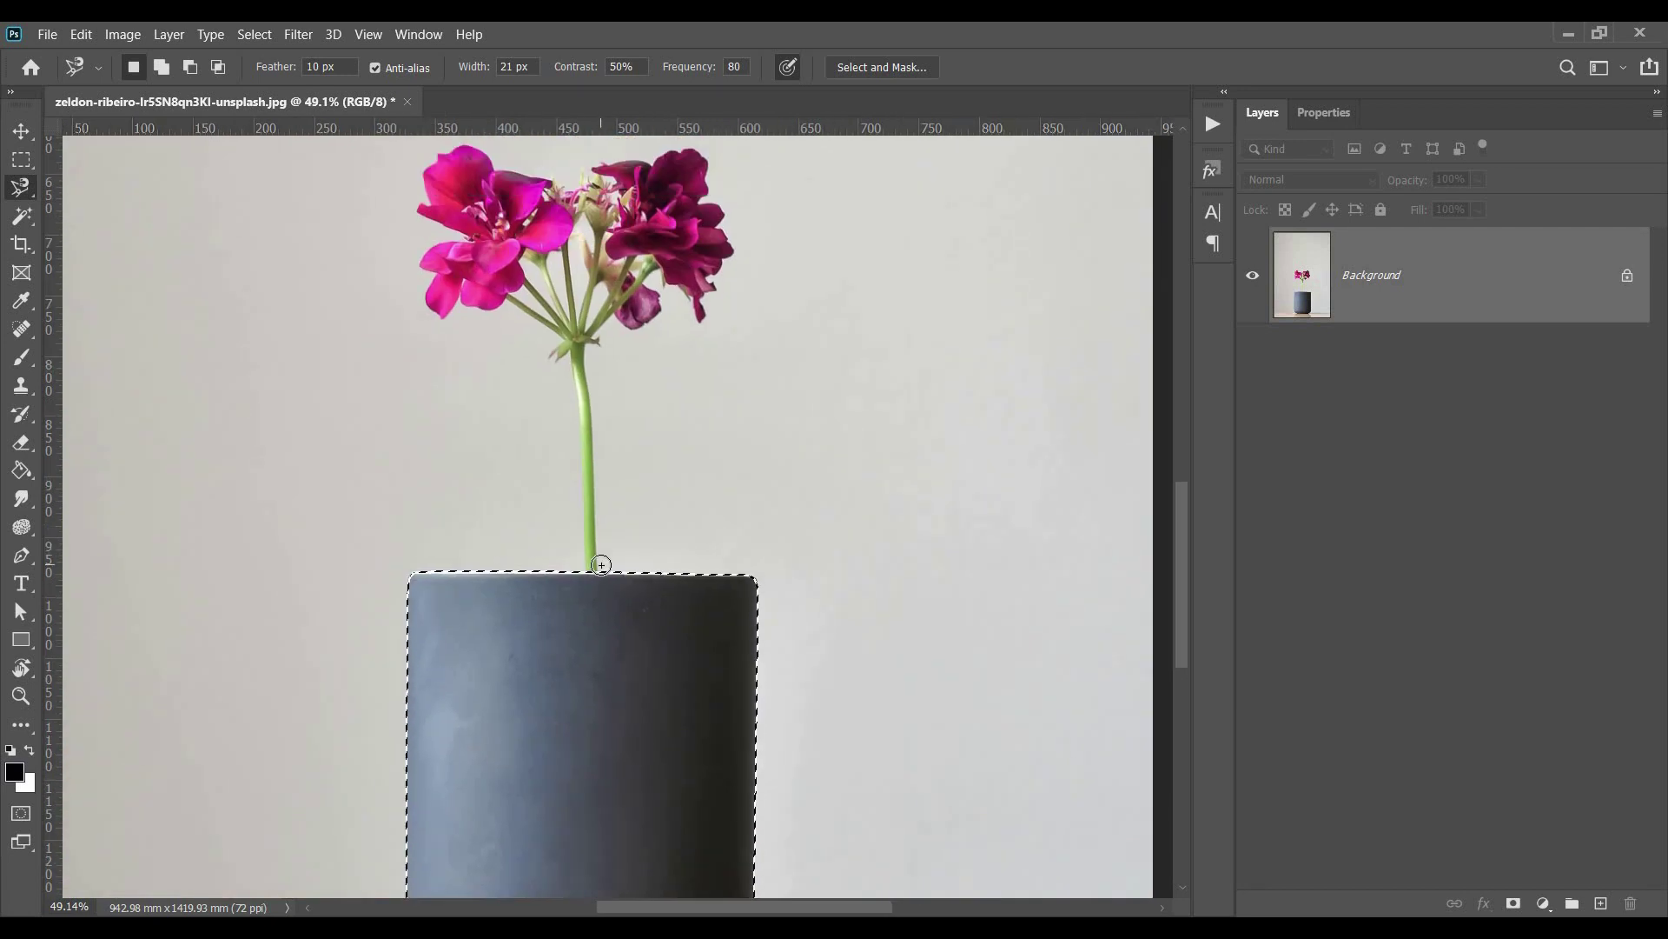
scroll(605, 555, down, 2)
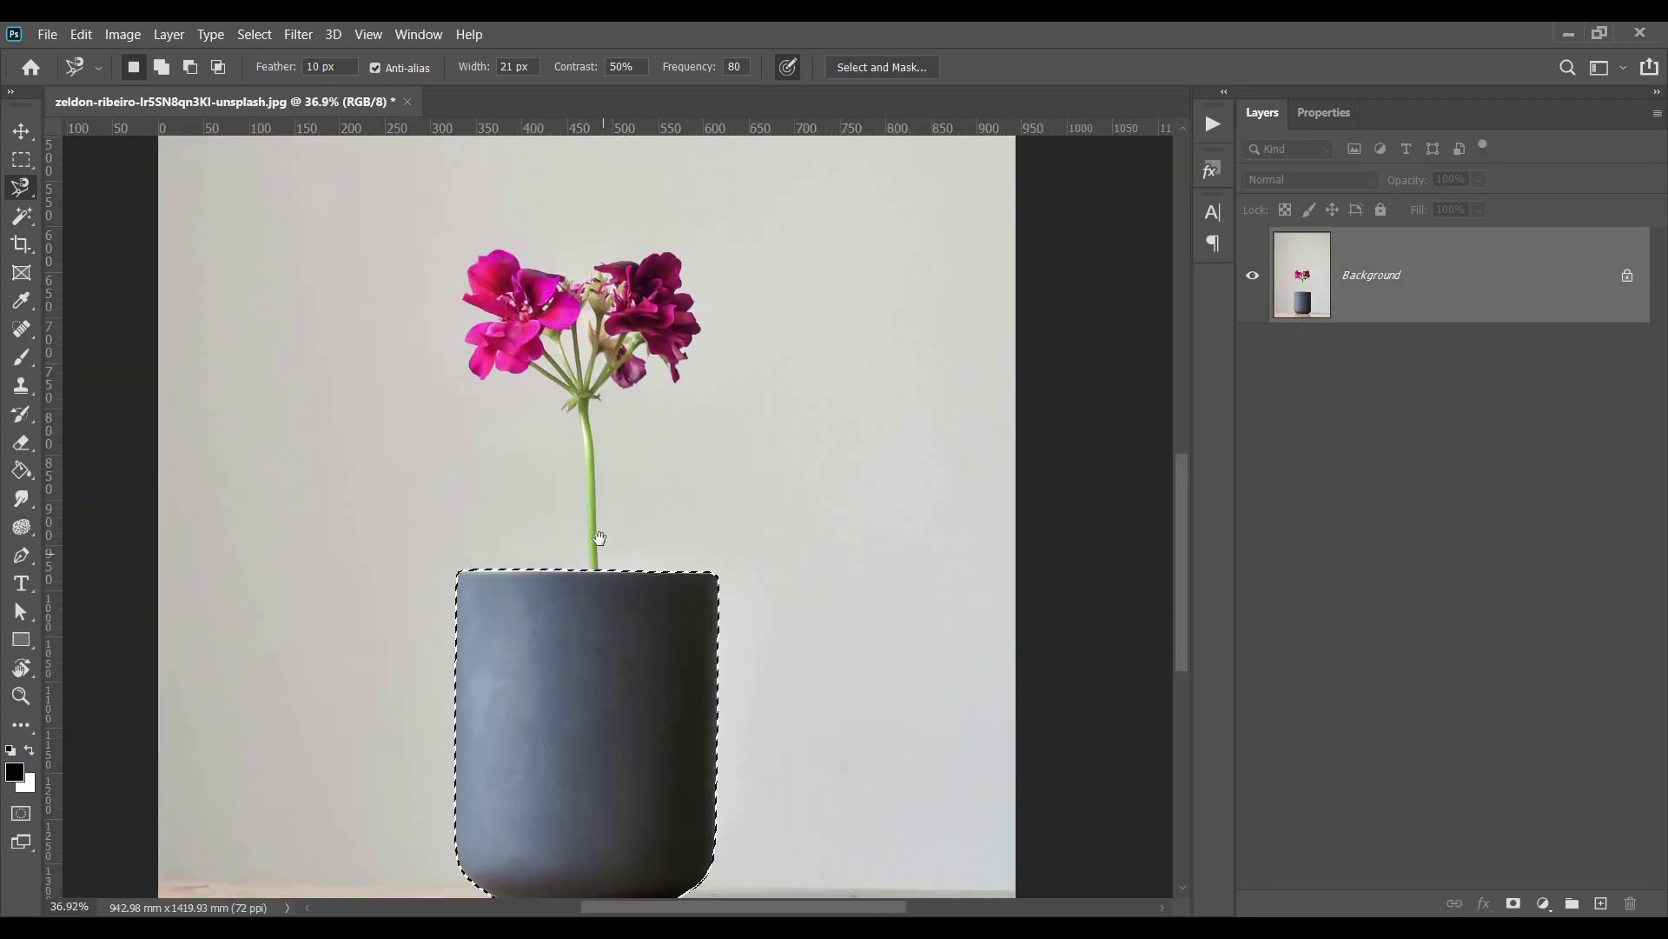
drag(605, 556, 601, 523)
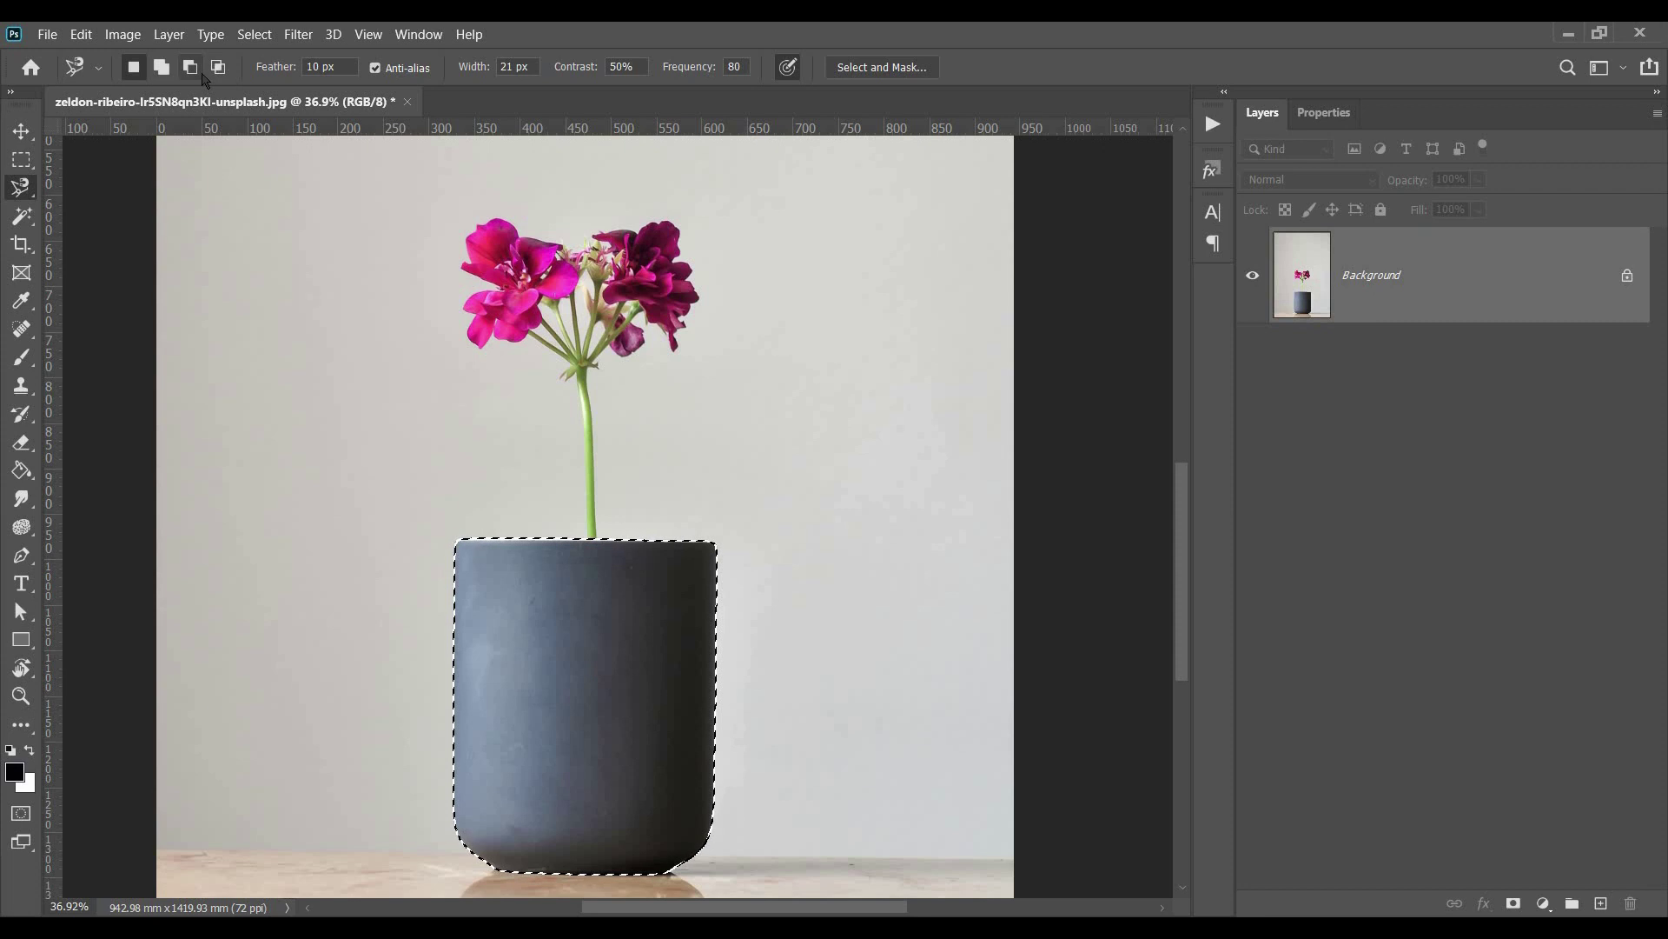
Step: Paste the copied vase in place on its own layer and hide the Background layer
click(85, 34)
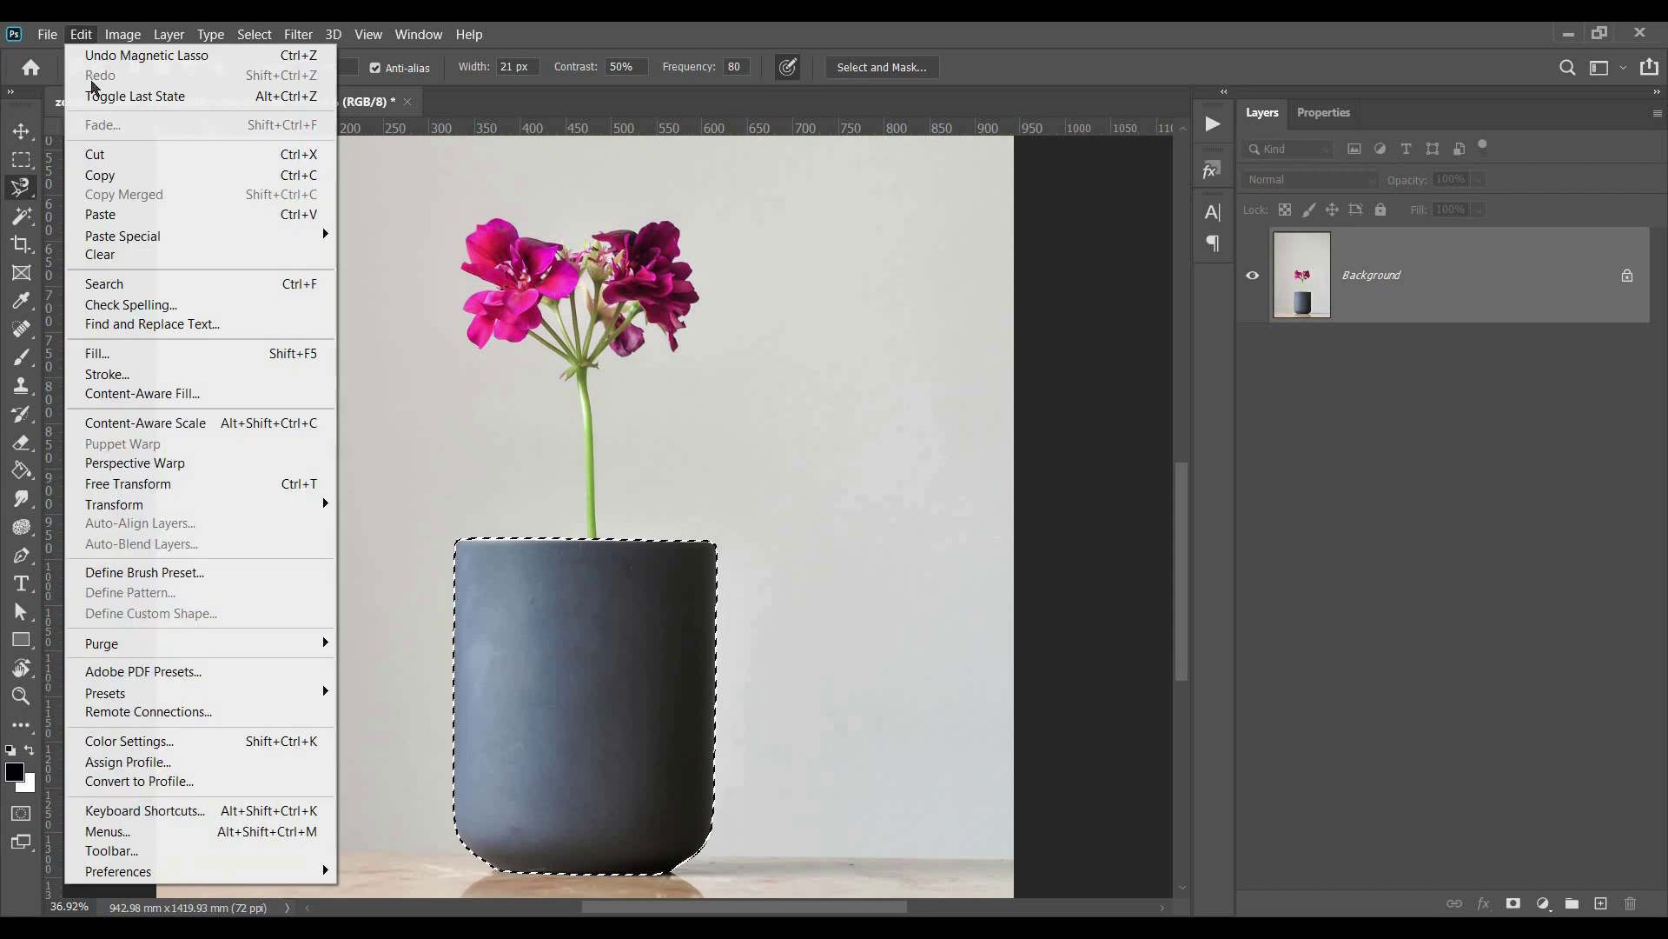
click(78, 43)
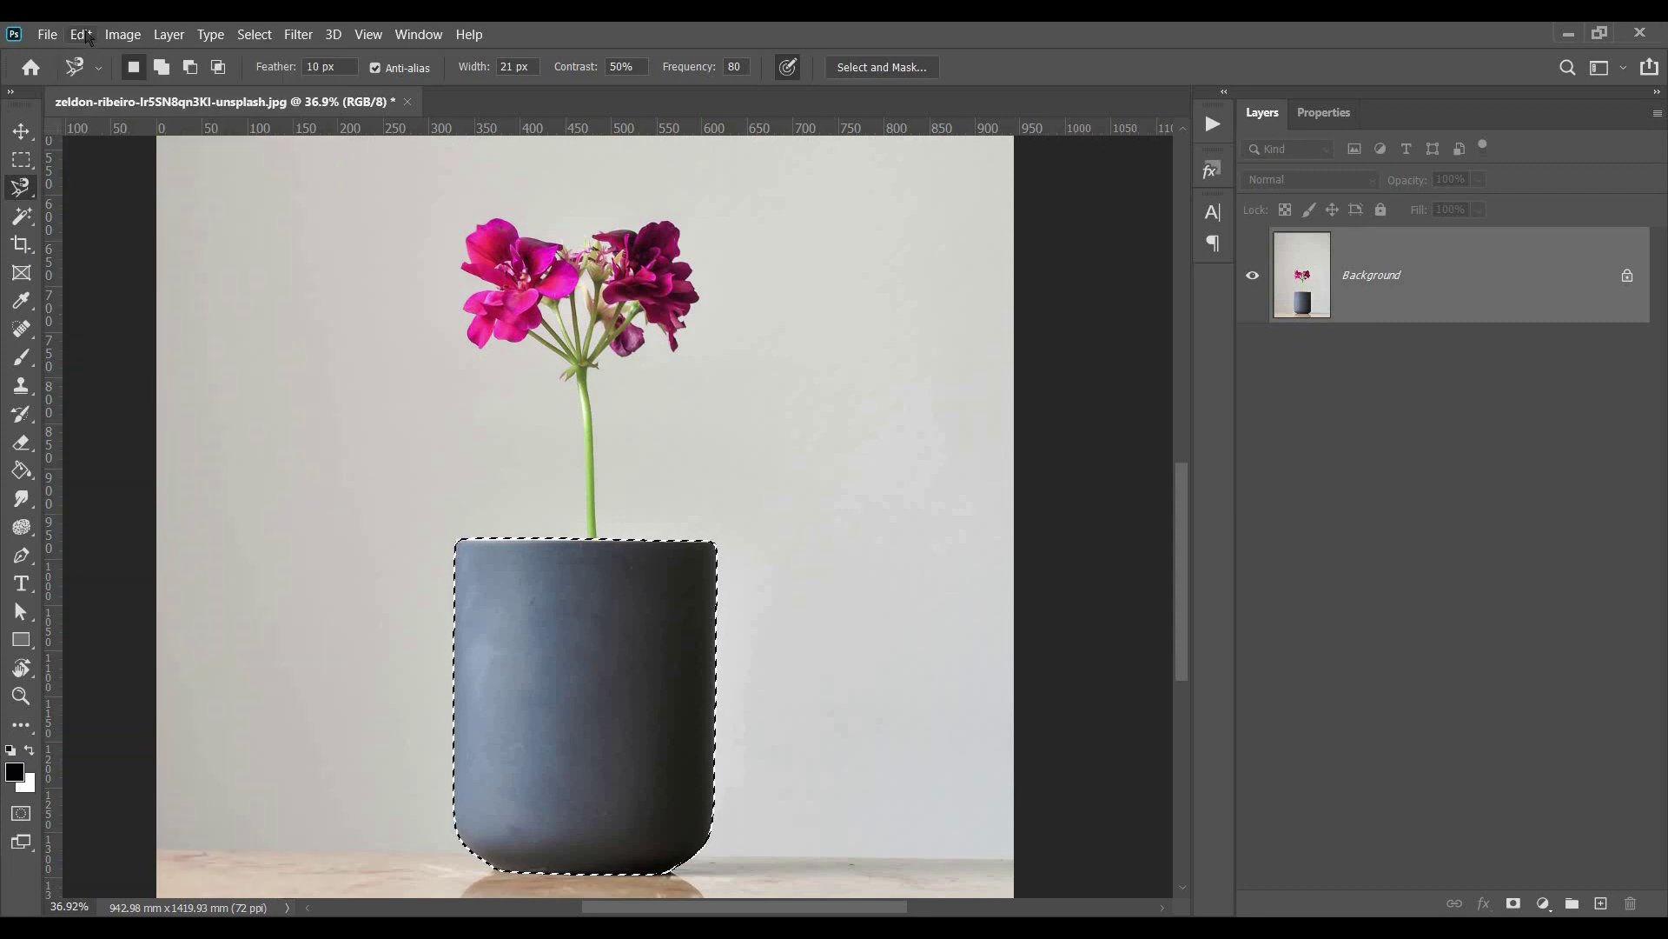
click(81, 34)
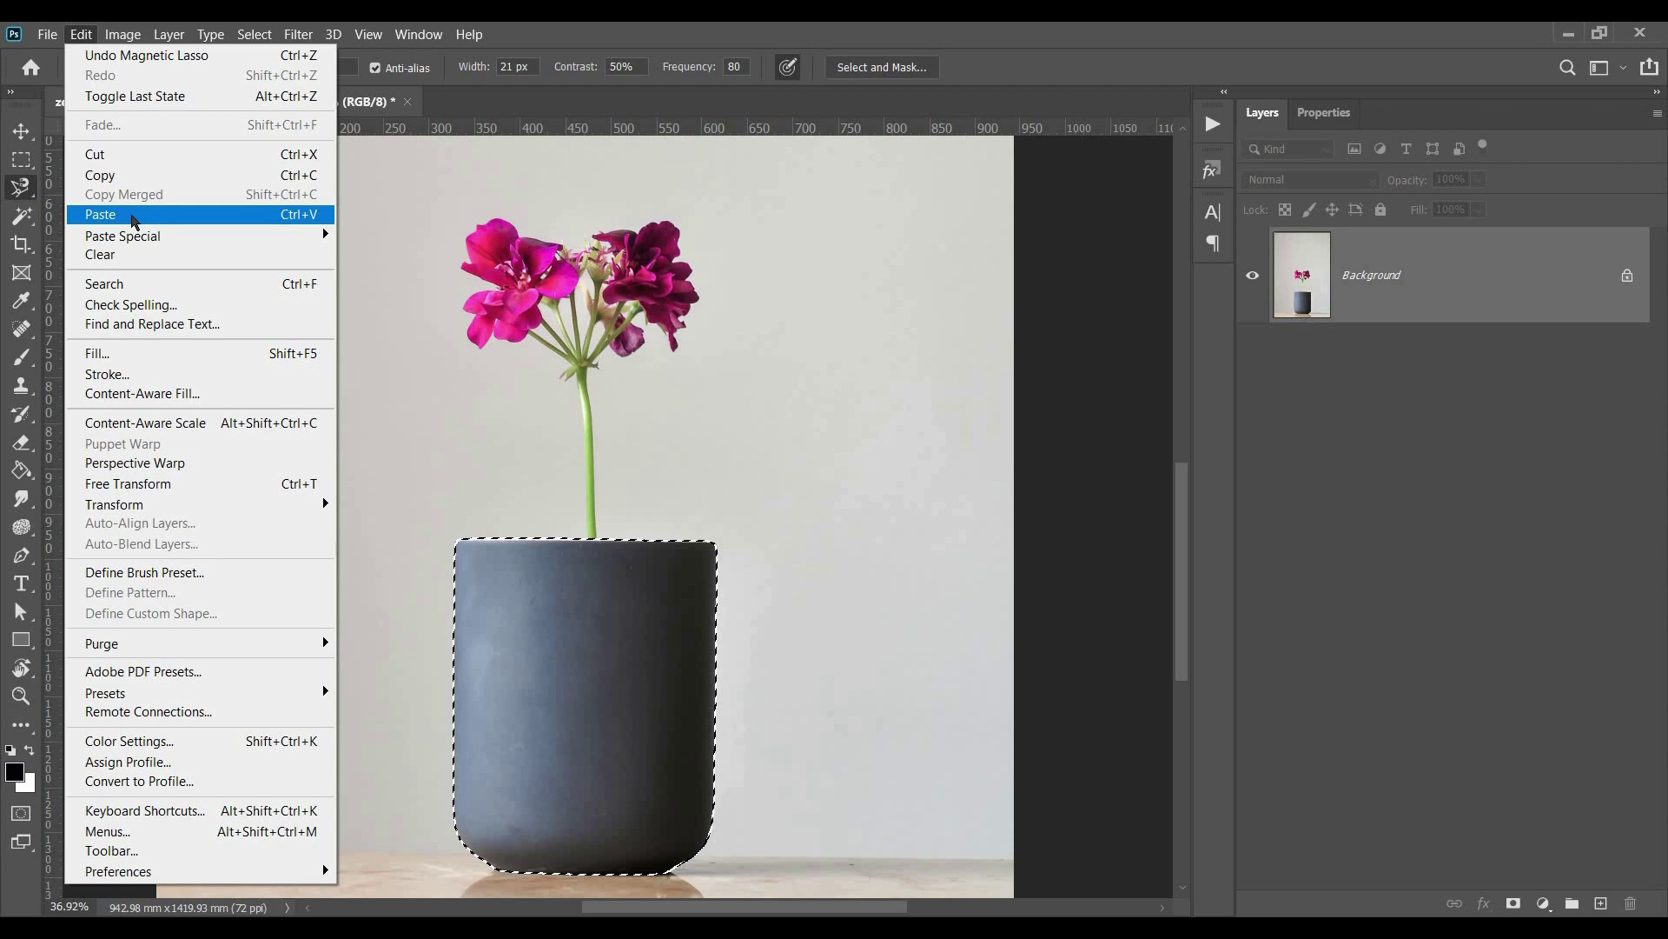
mouse_move(150, 239)
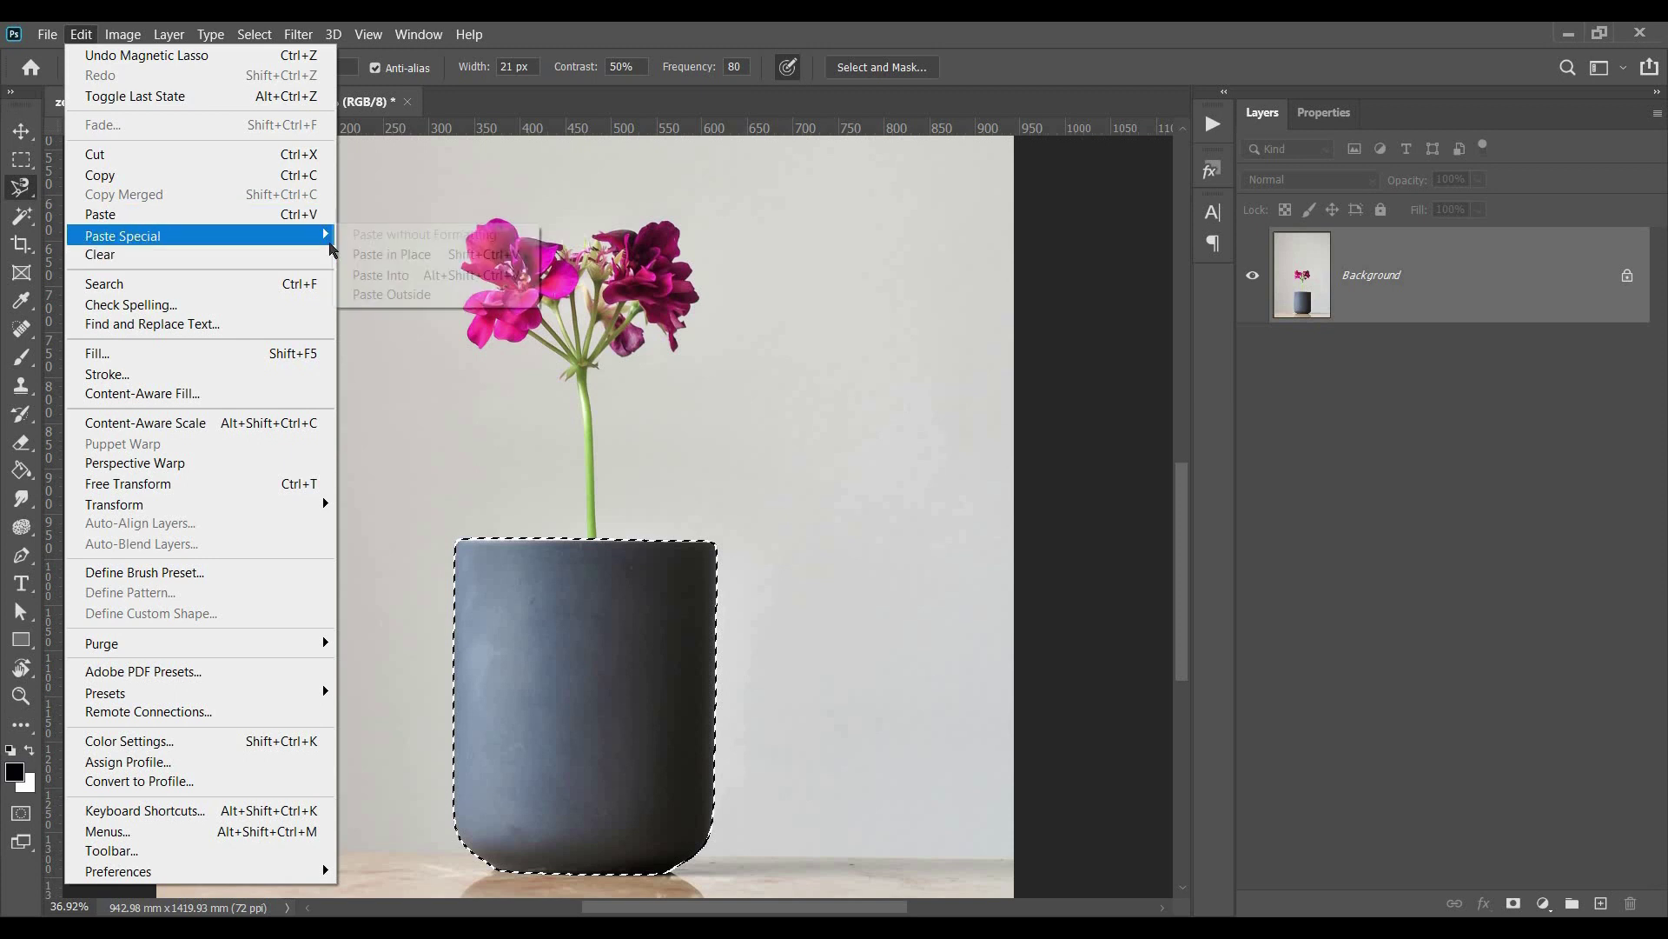
click(469, 254)
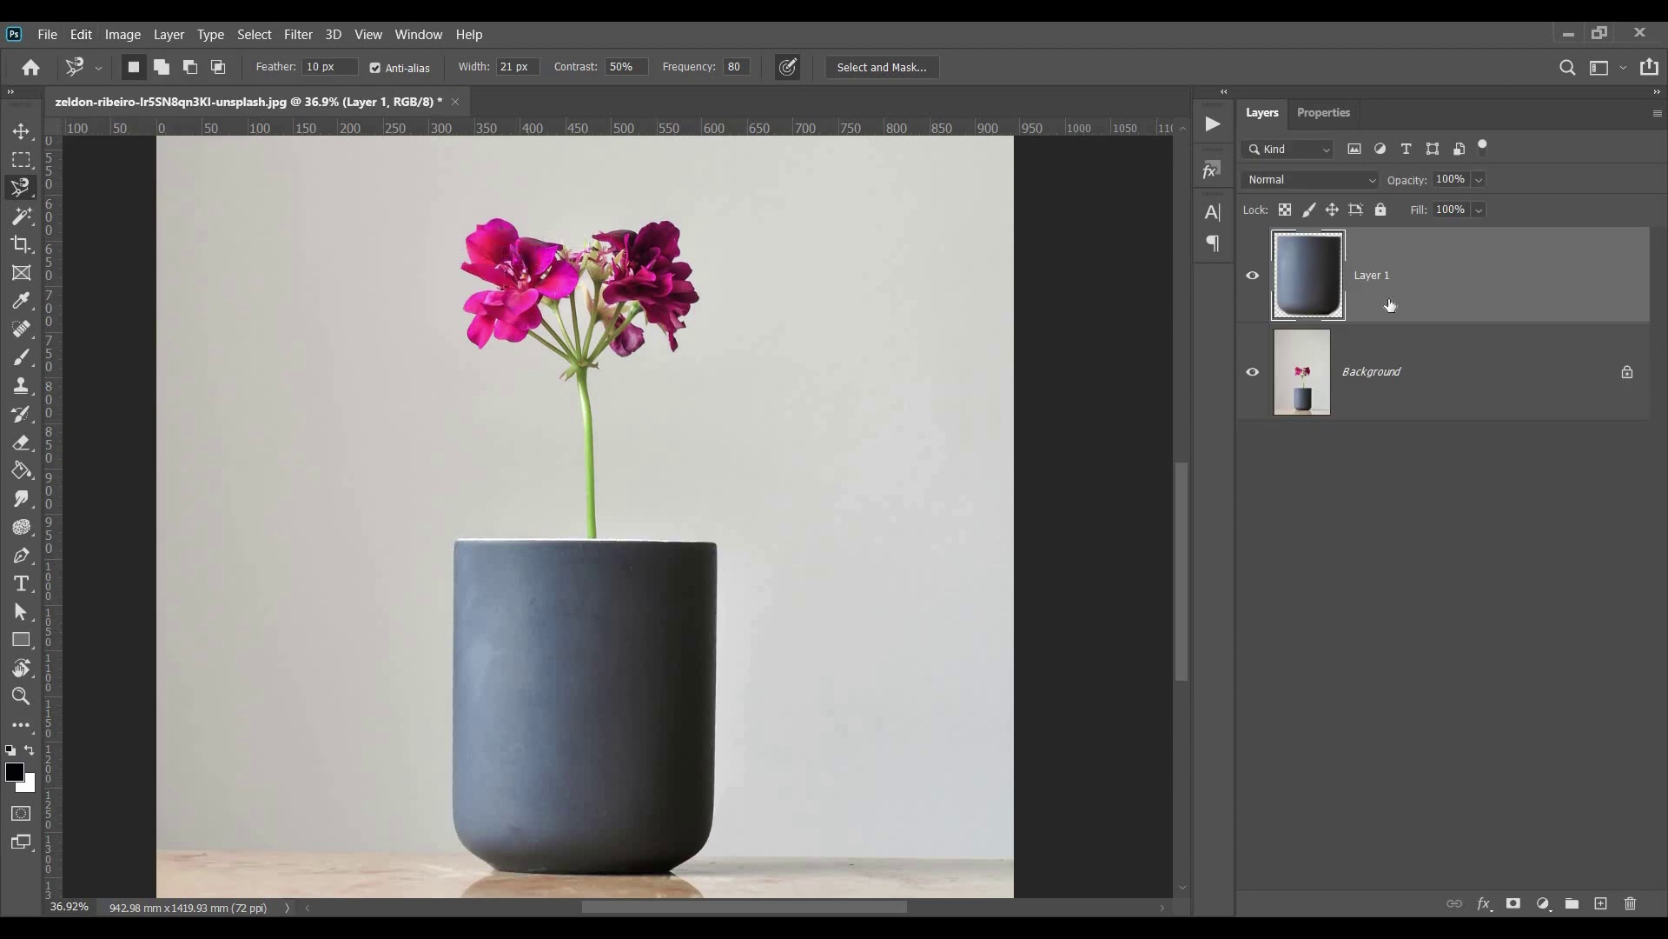
click(1252, 371)
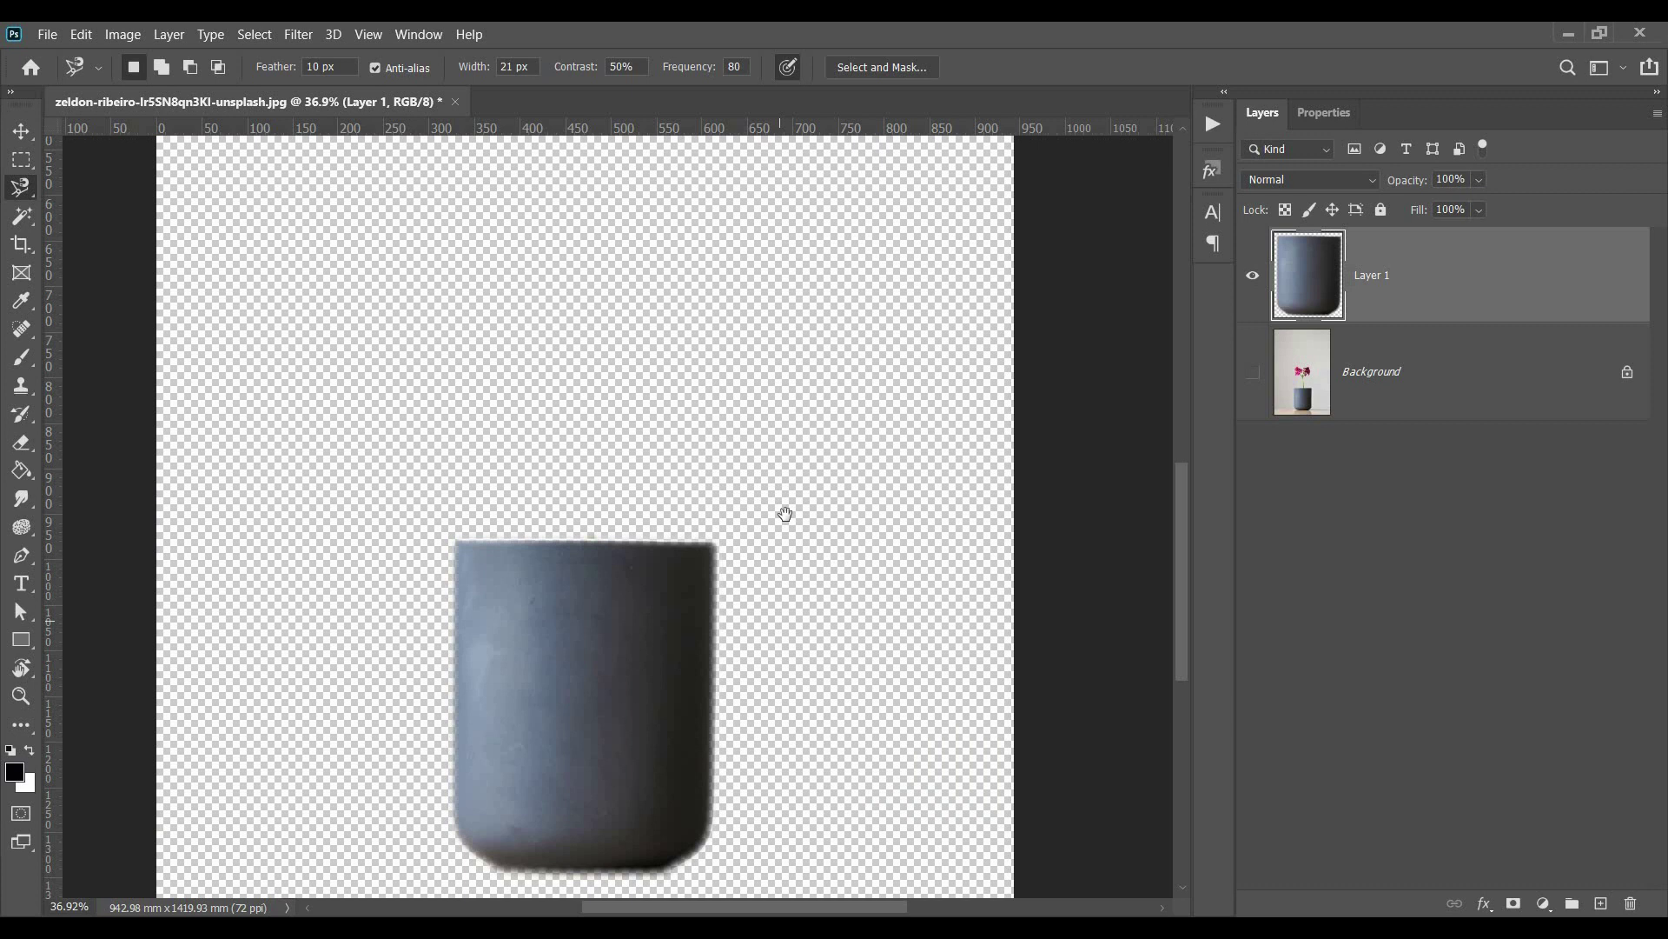
Step: Examine the feathered right edge of the cut-out vase up close
scroll(783, 511, down, 3)
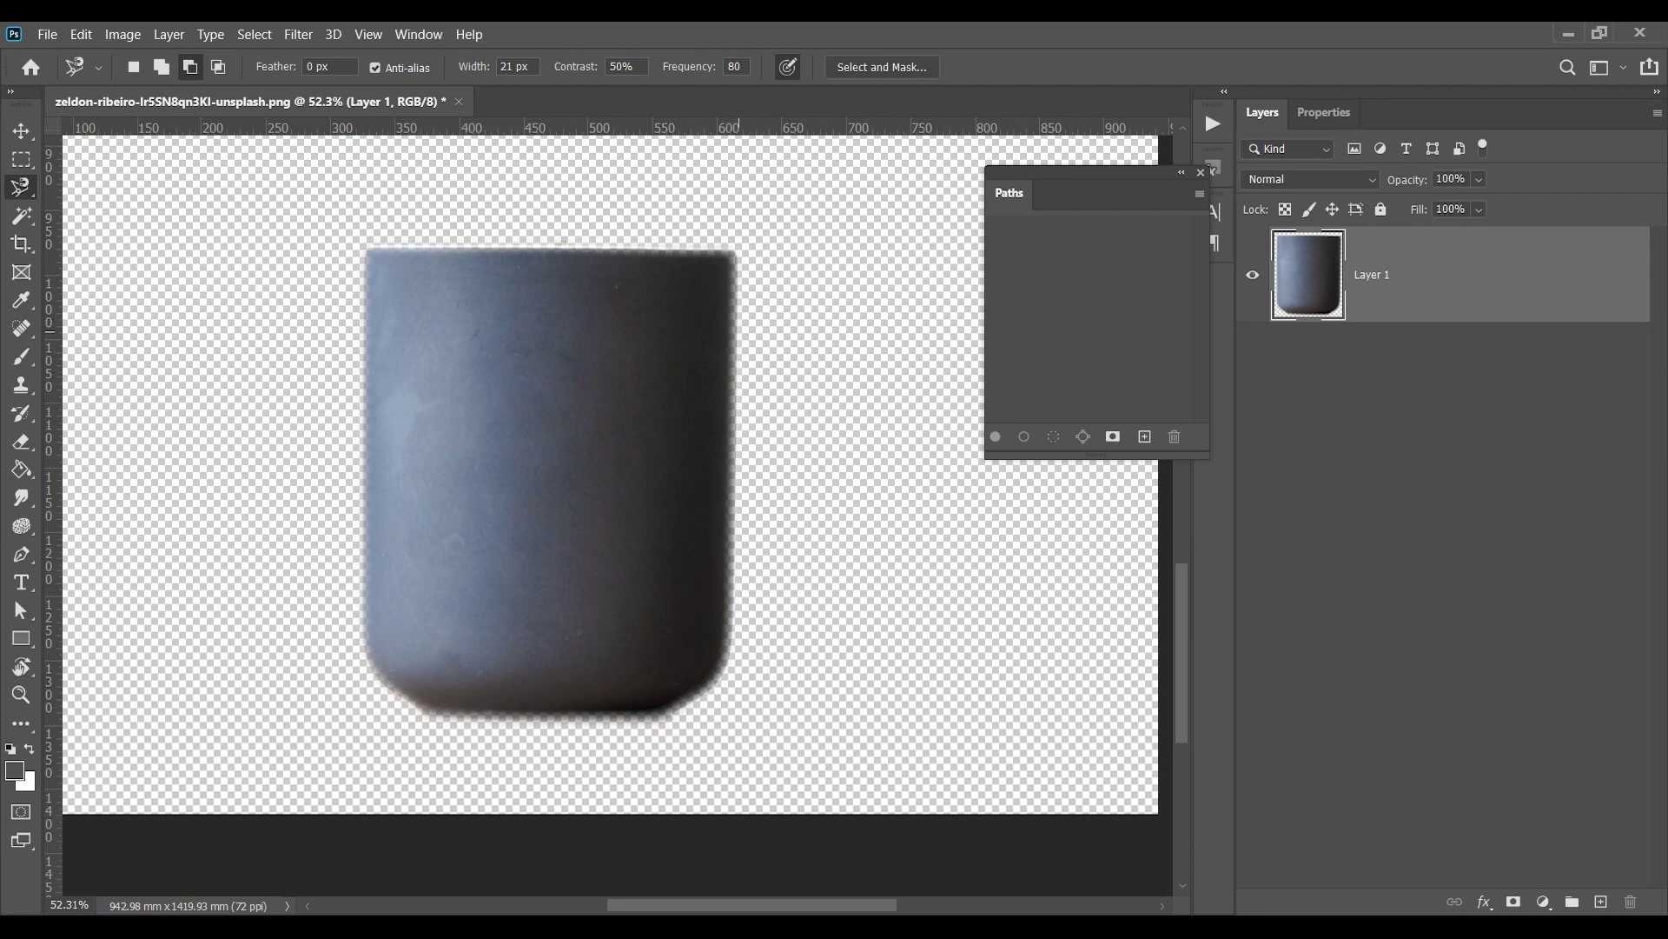
scroll(747, 402, up, 5)
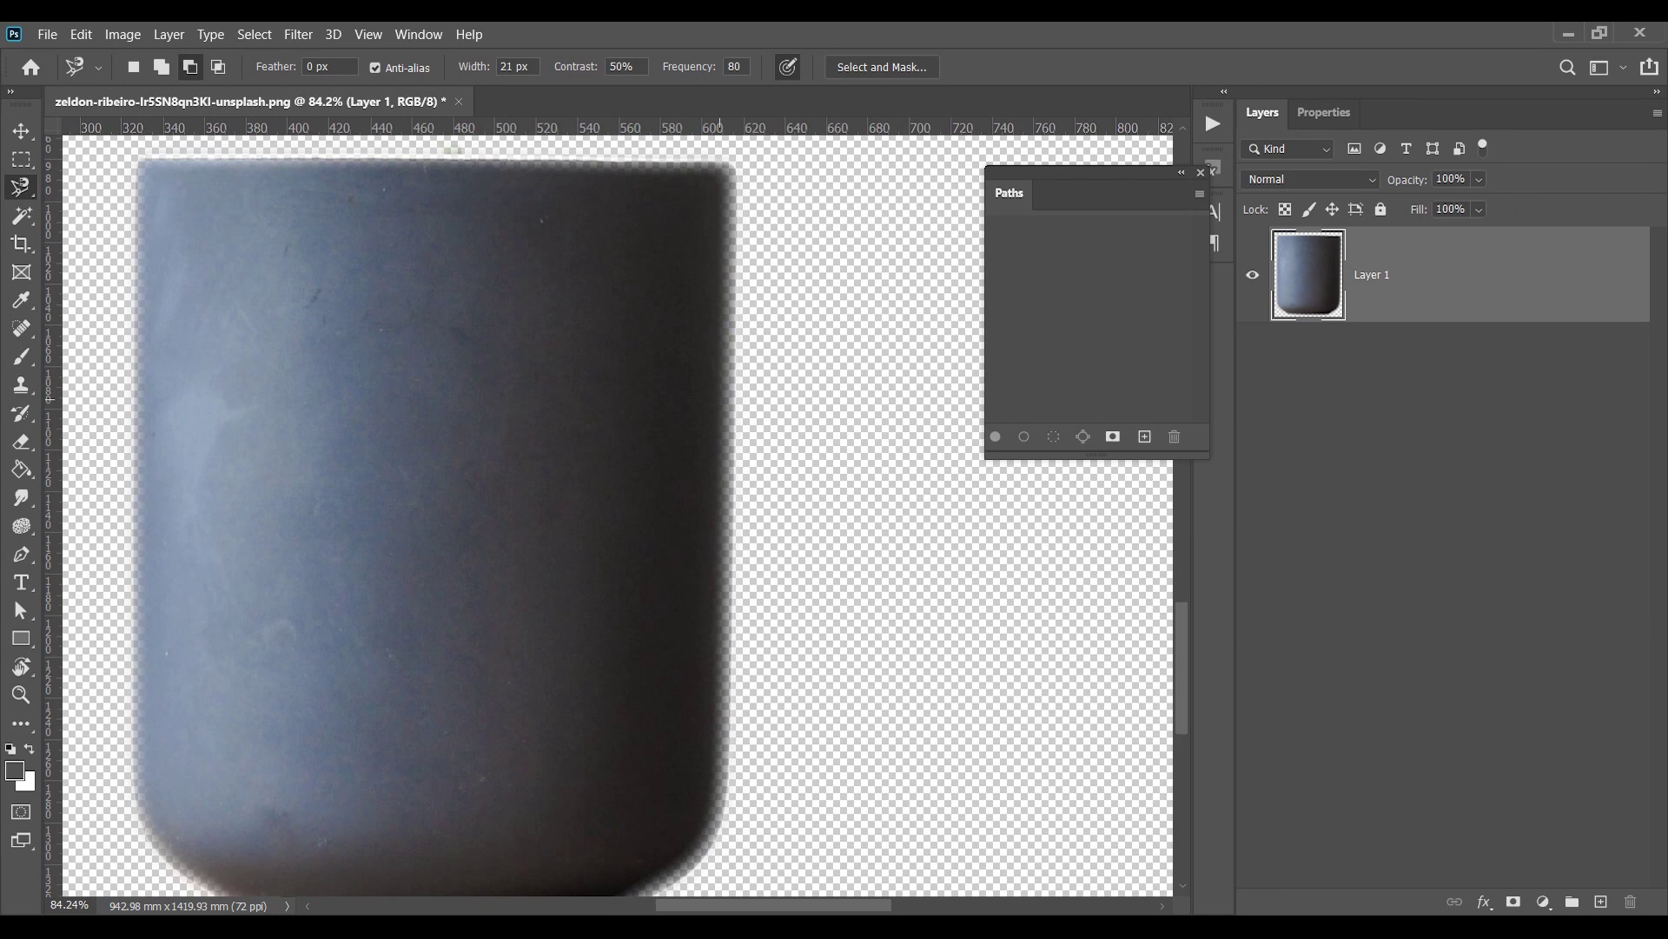
scroll(733, 350, up, 10)
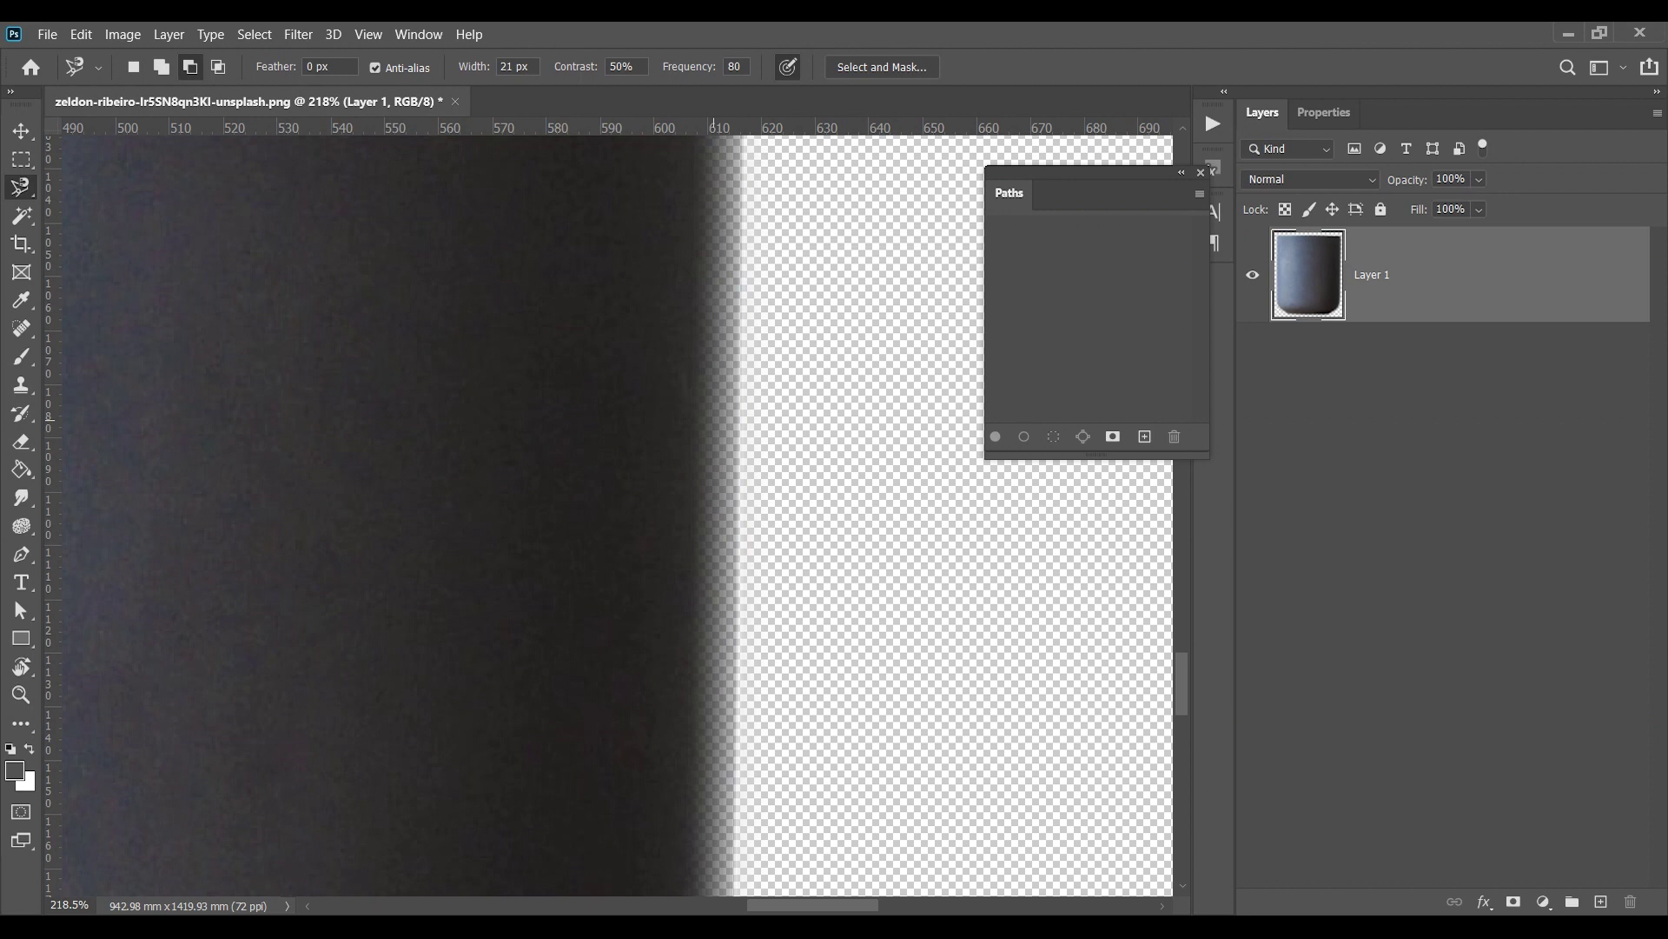
scroll(713, 420, down, 2)
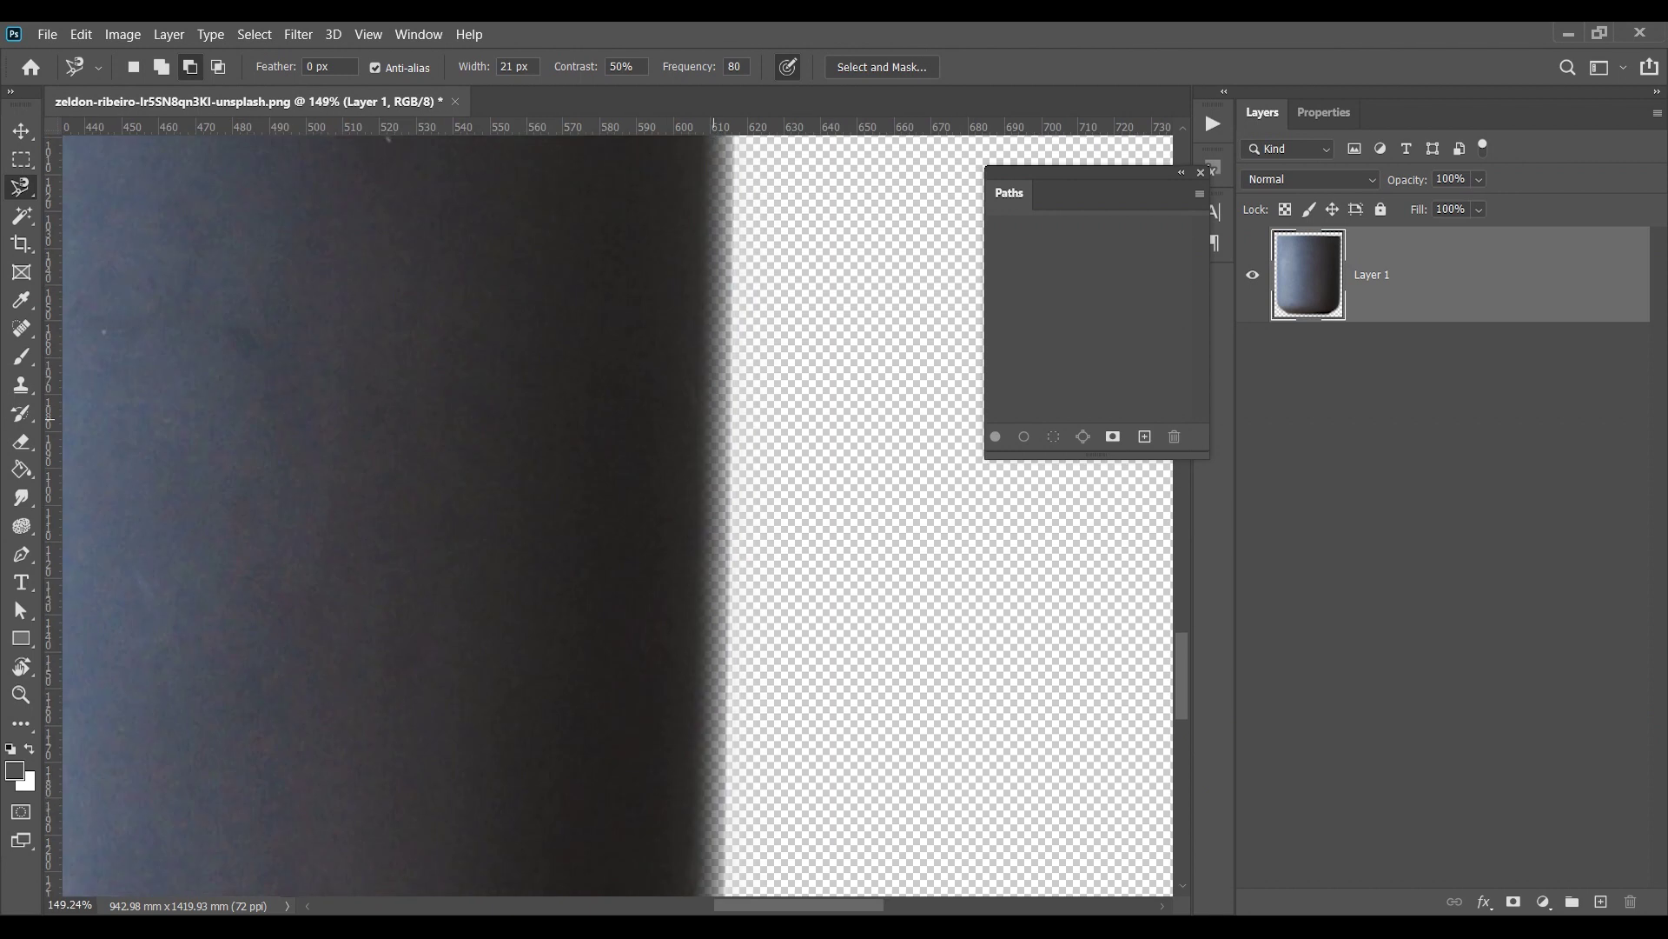
scroll(713, 420, down, 2)
scroll(712, 420, up, 4)
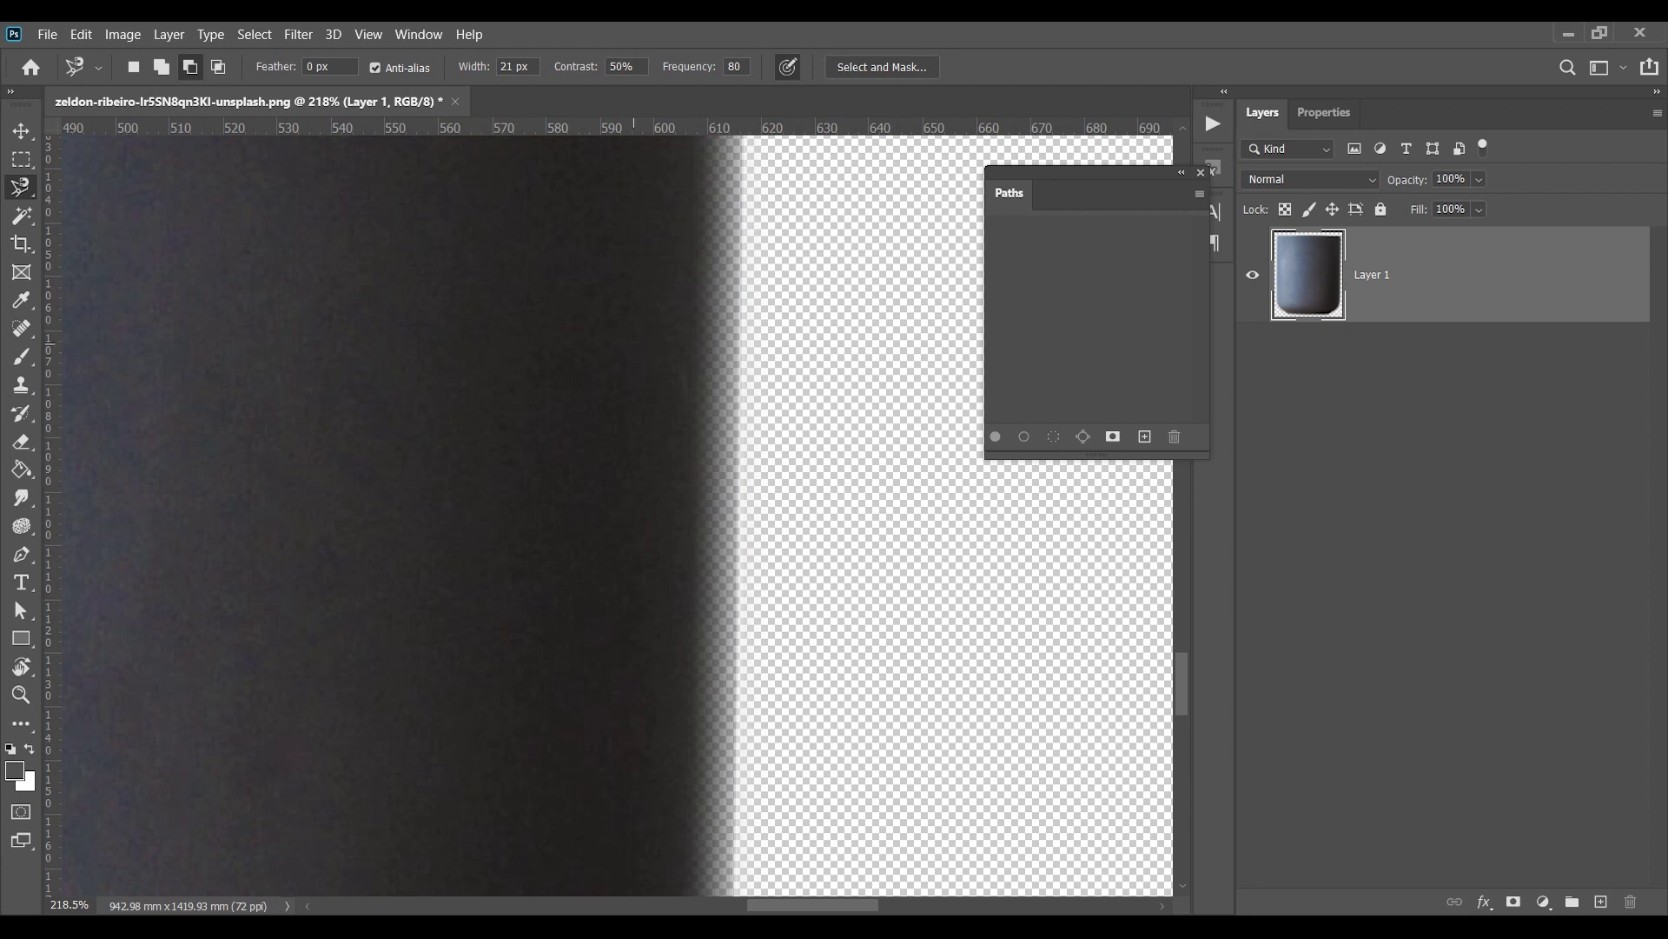
Step: Duplicate Layer 1 with Layer Via Copy
click(168, 34)
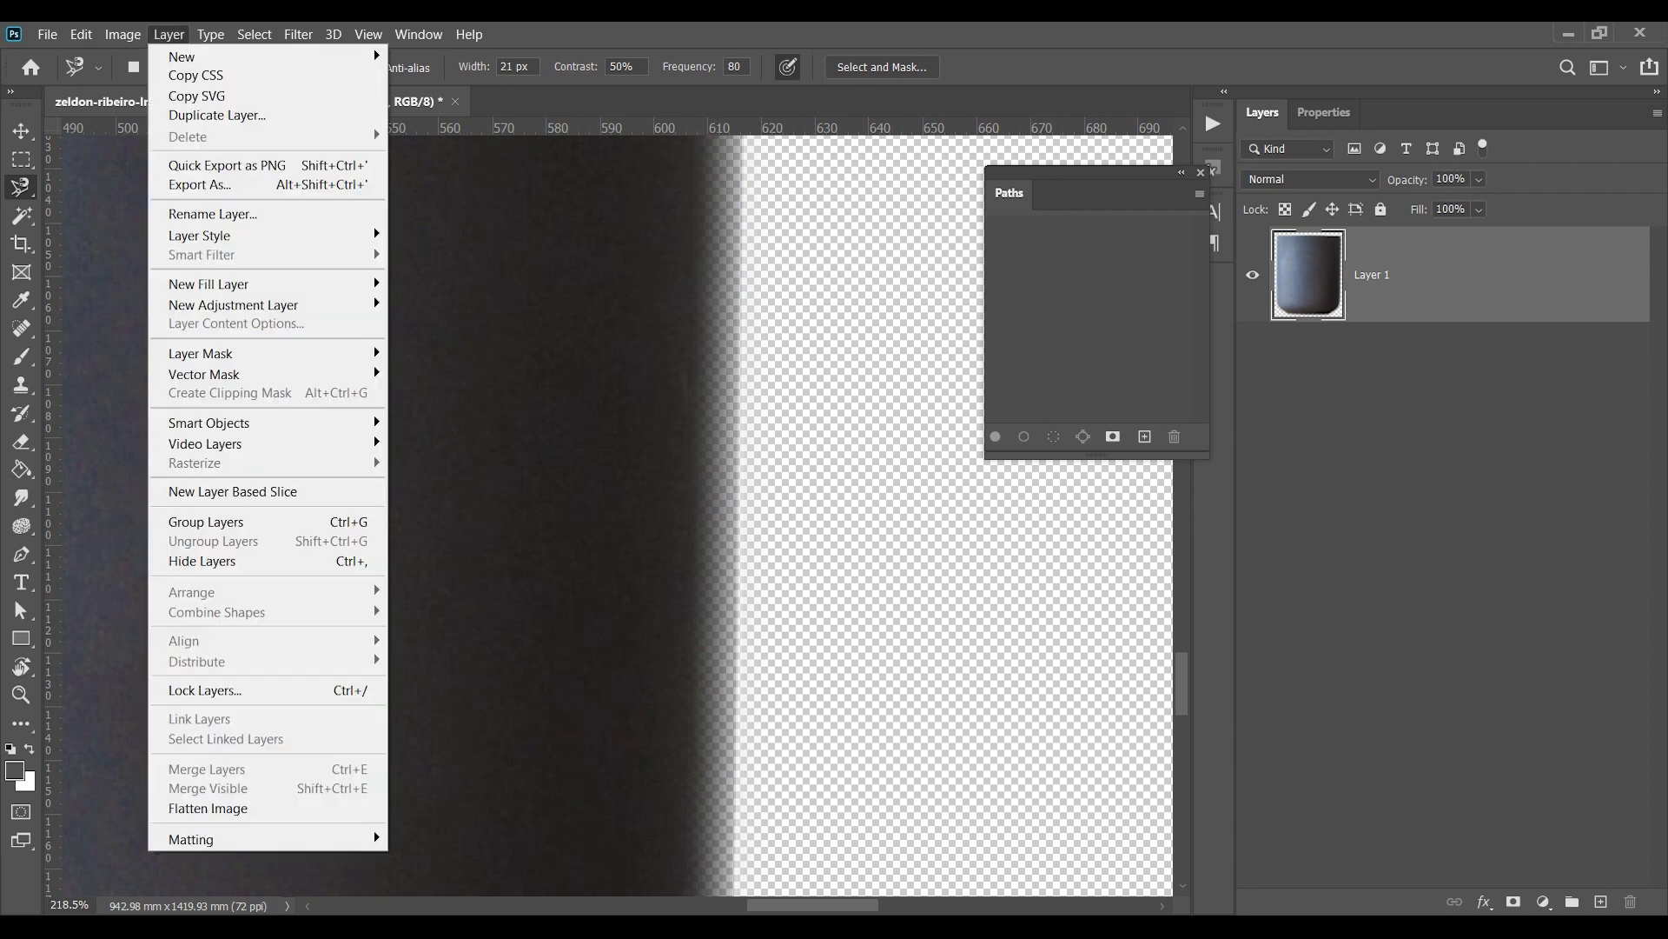
mouse_move(226, 56)
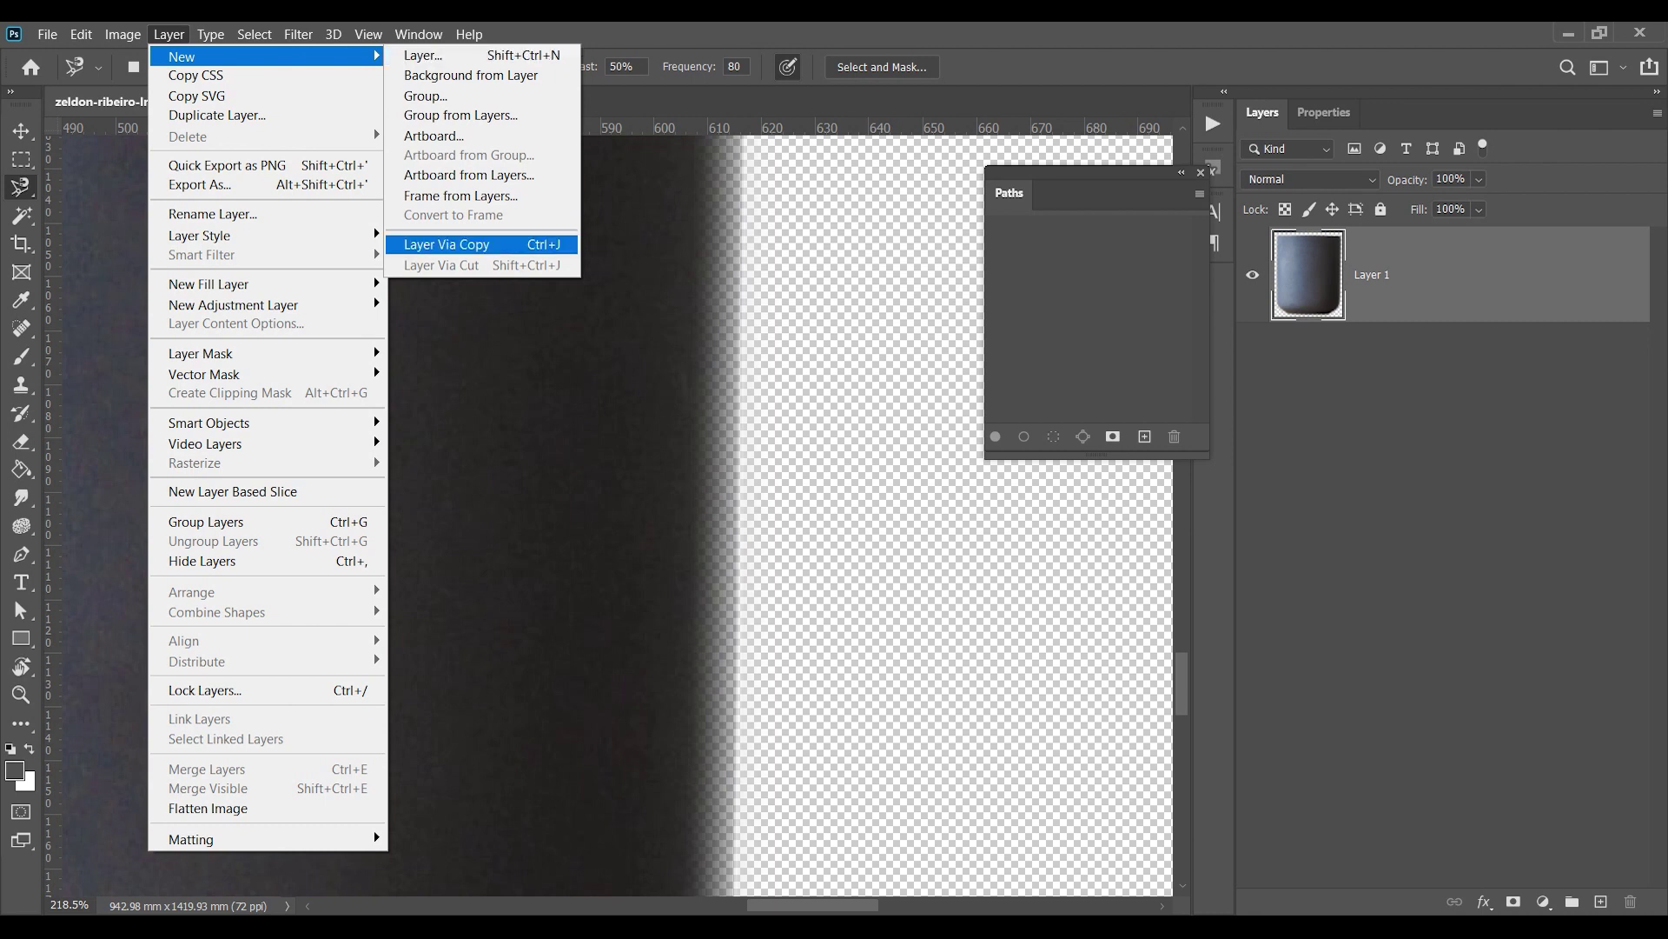
click(447, 244)
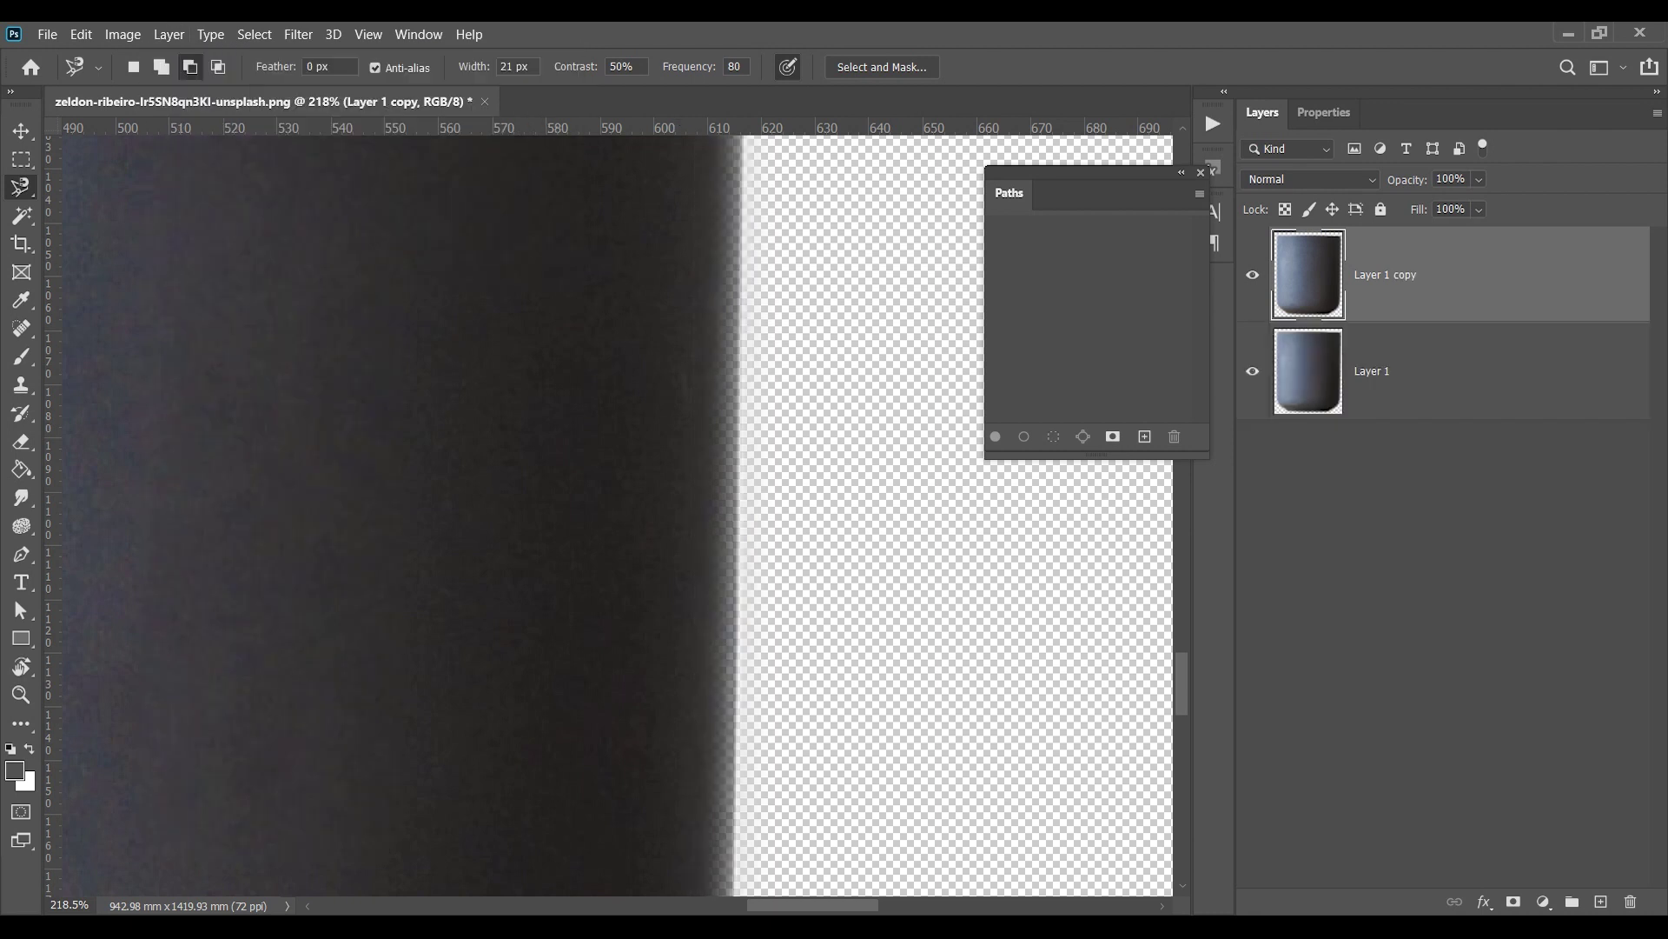
scroll(719, 488, down, 13)
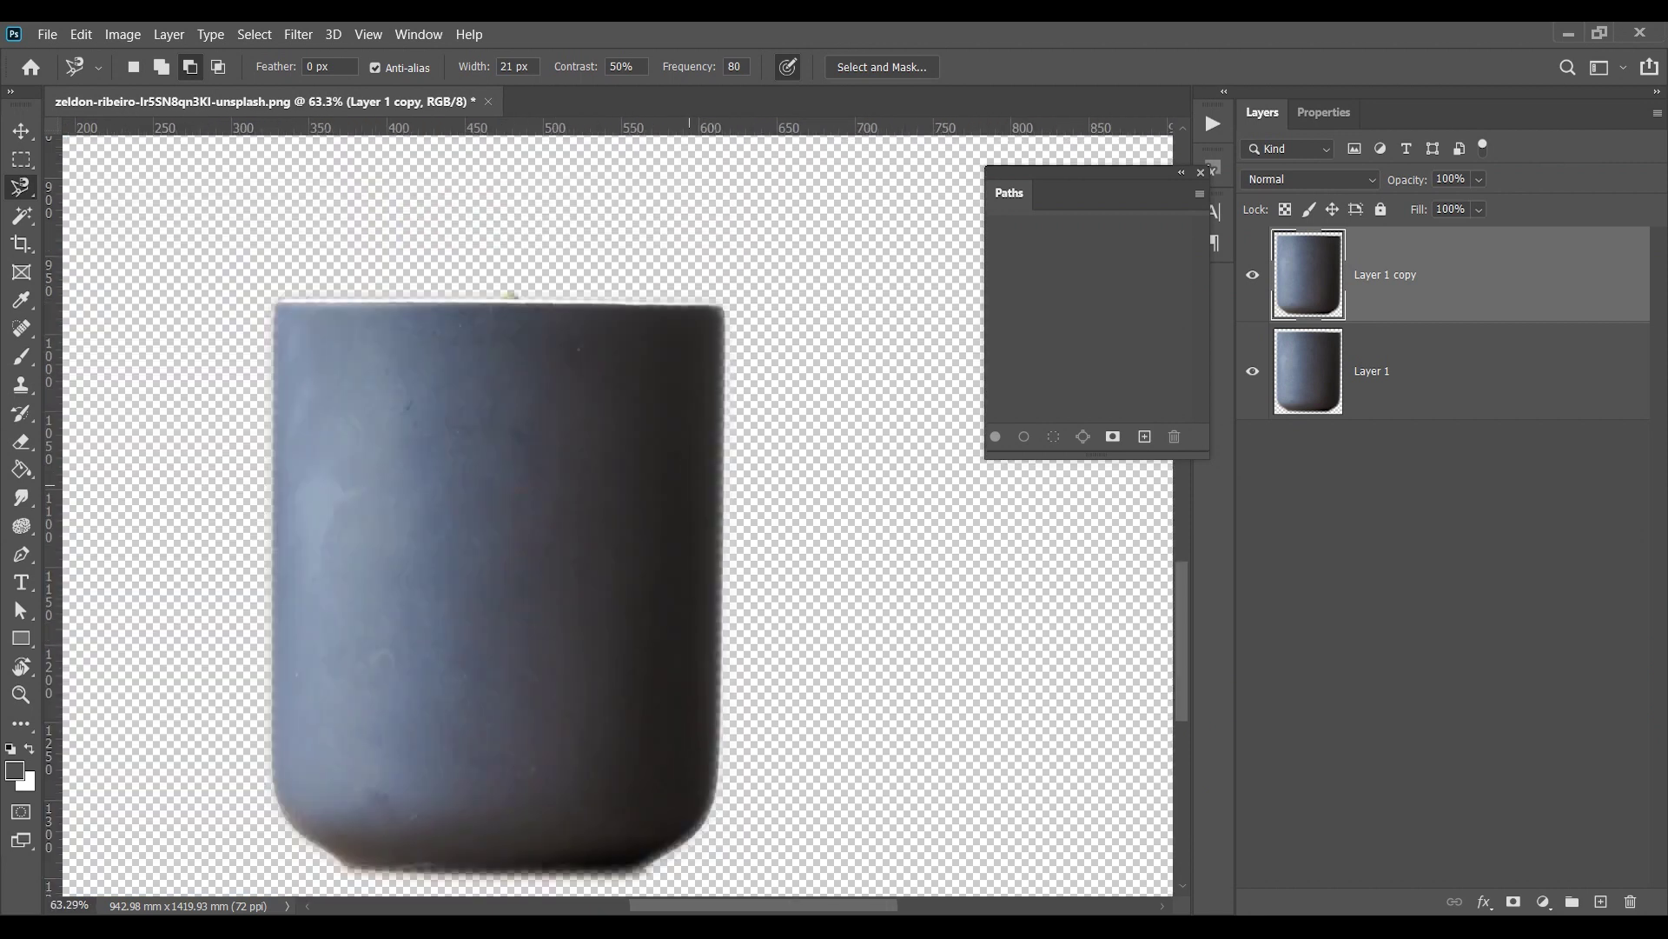
Step: Keep duplicating the vase layer until there are 14 copies, building up its feathered edge
key(ctrl+j)
key(ctrl+j)
key(ctrl+j)
key(ctrl+j)
key(ctrl+j)
key(ctrl+j)
key(ctrl+j)
key(ctrl+j)
key(ctrl+j)
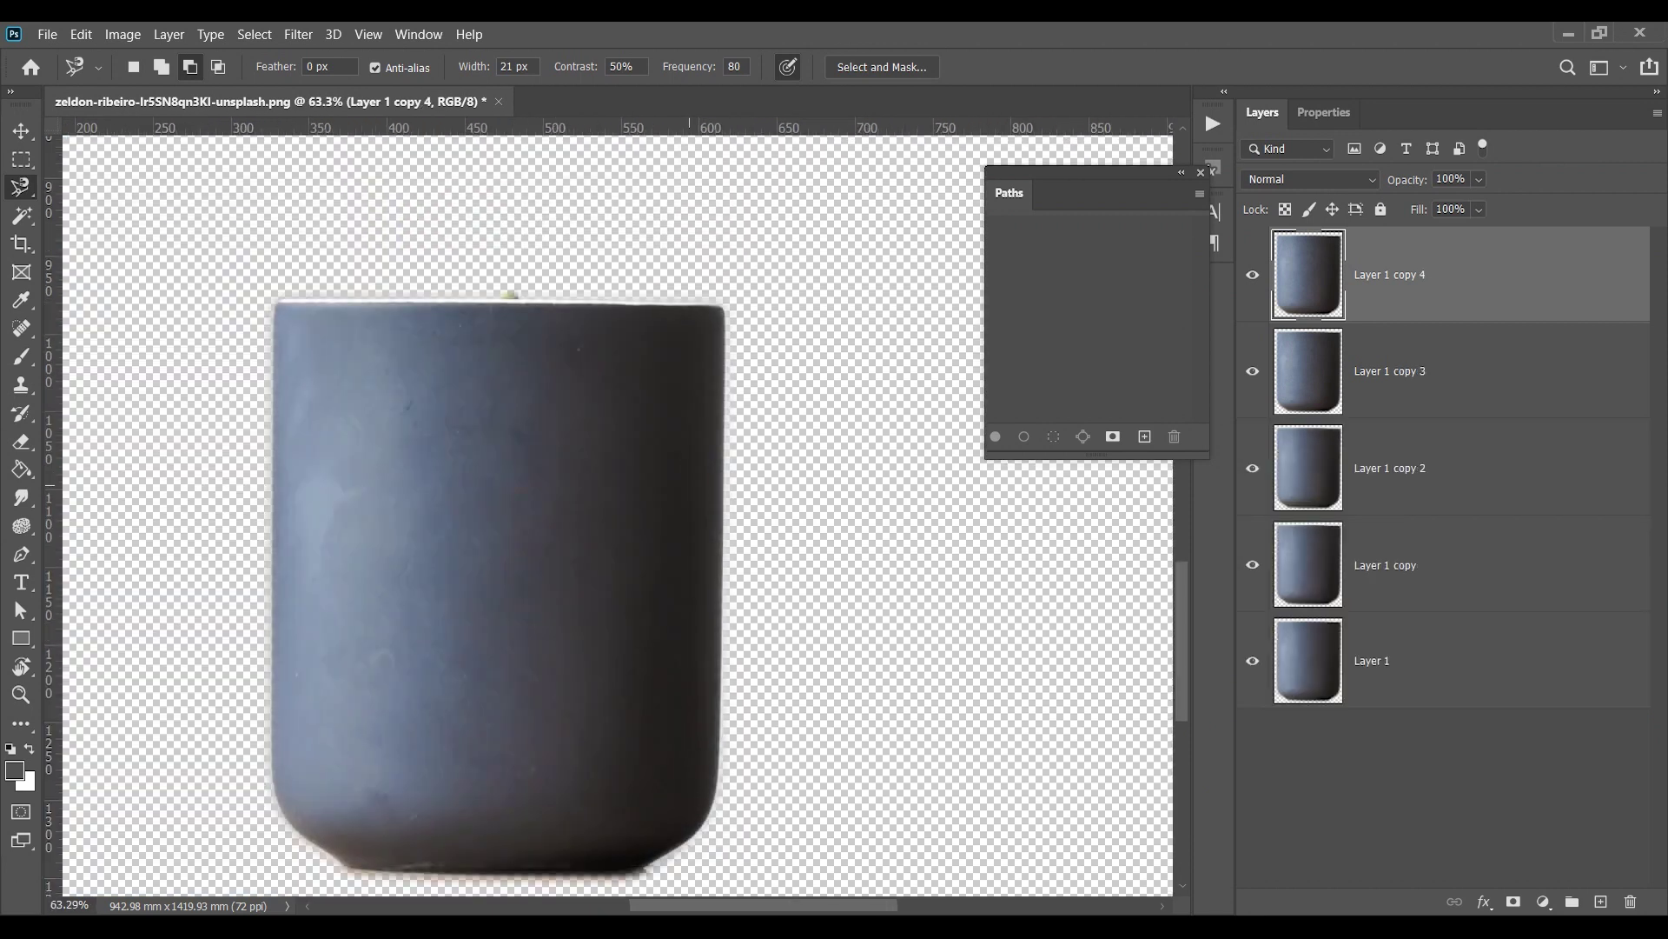
key(ctrl+j)
key(ctrl+j)
key(ctrl+j)
key(ctrl+j)
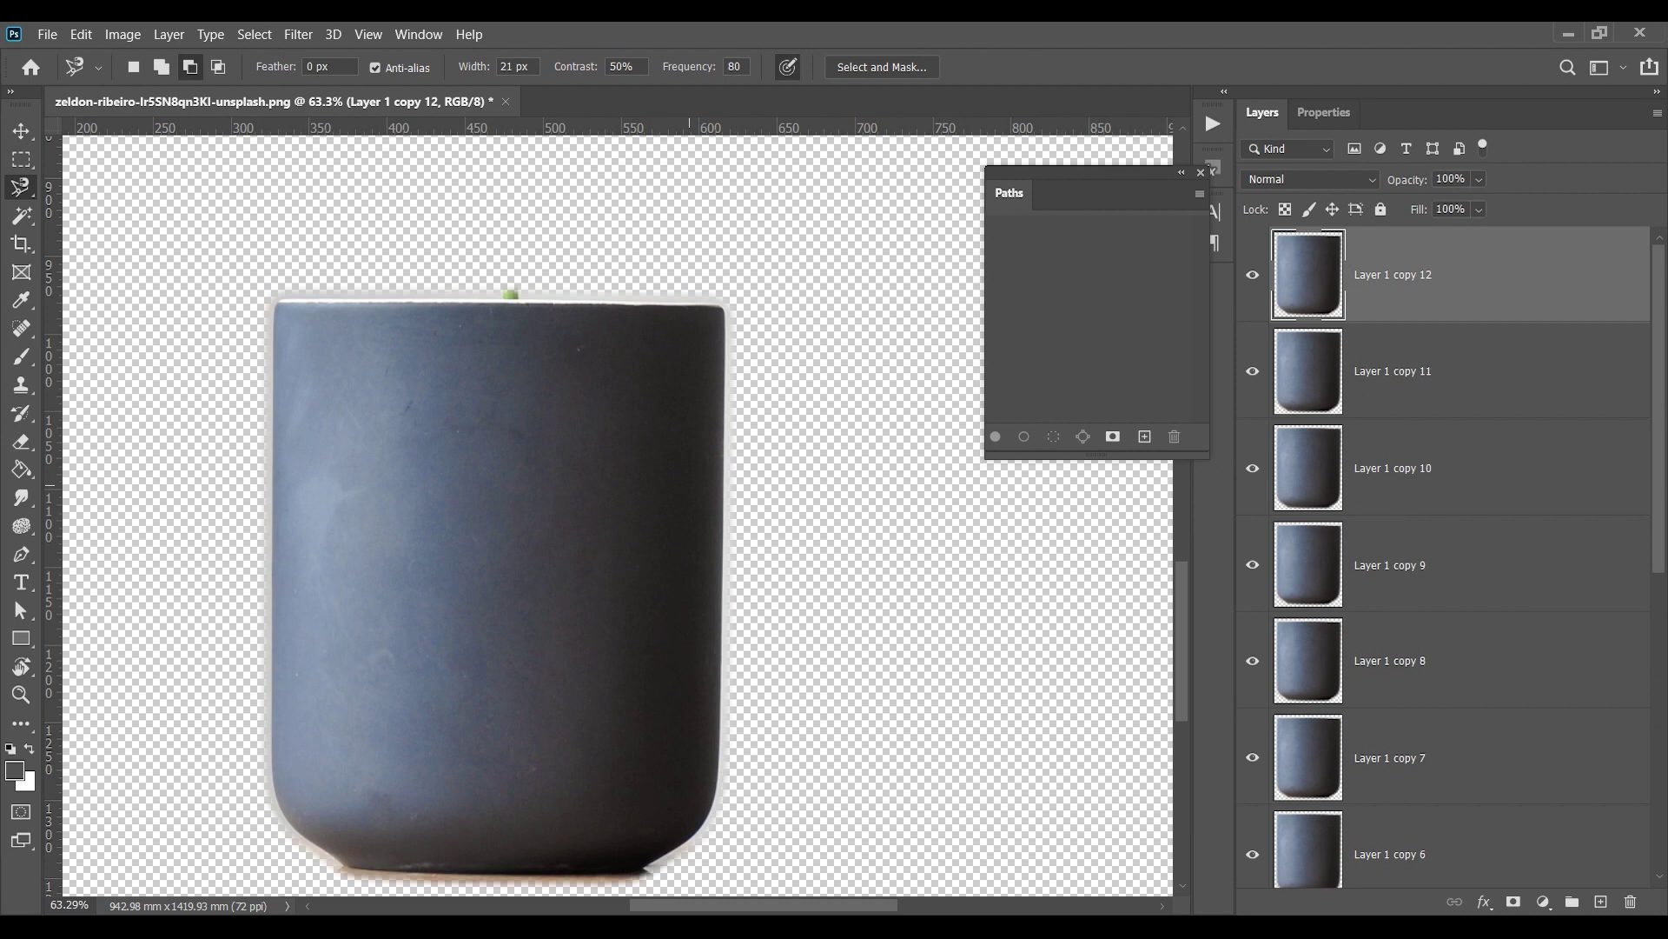
scroll(720, 431, up, 12)
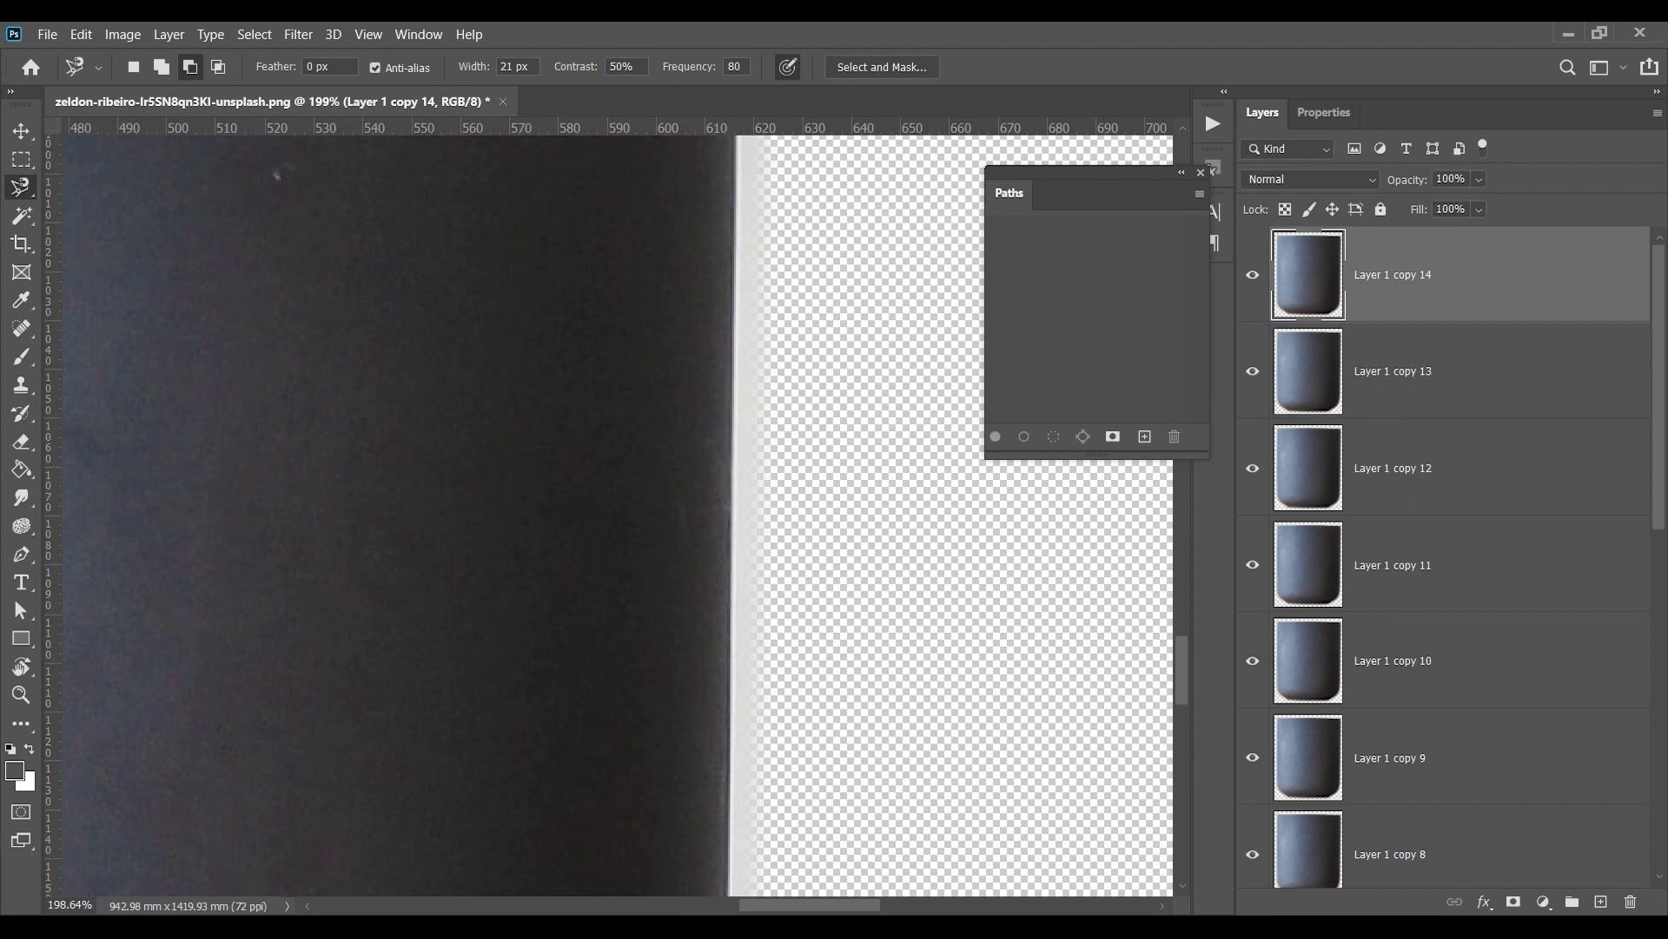
Step: Load the outline of Layer 1 copy 14 as a selection
ctrl+click(1308, 275)
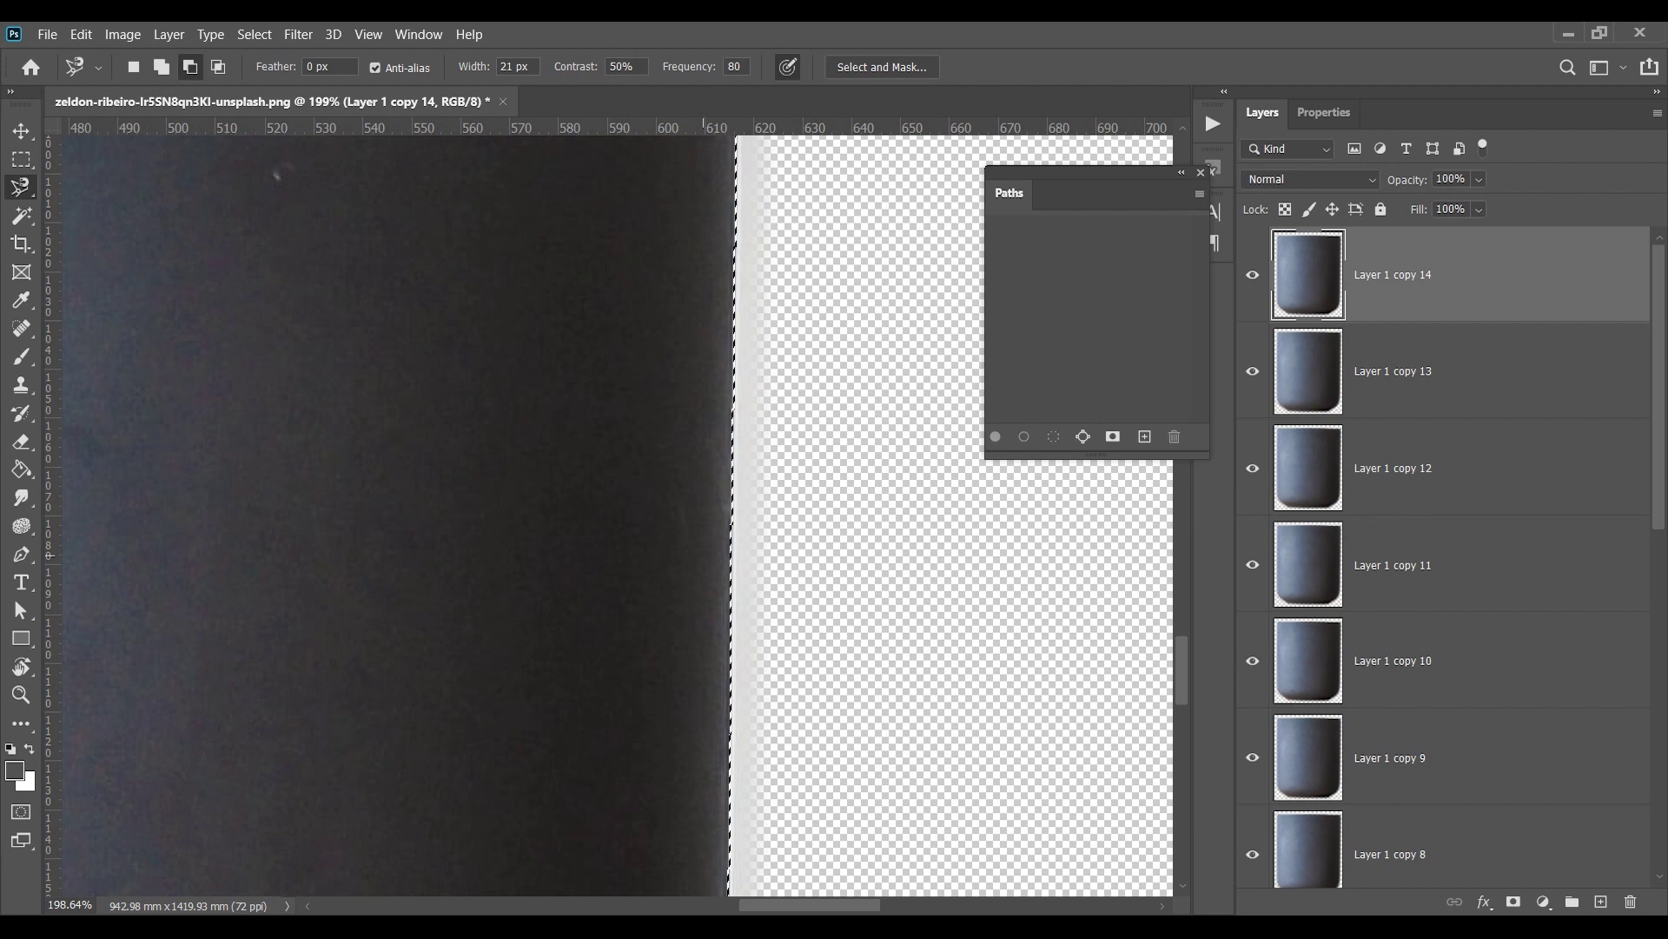
scroll(698, 577, down, 13)
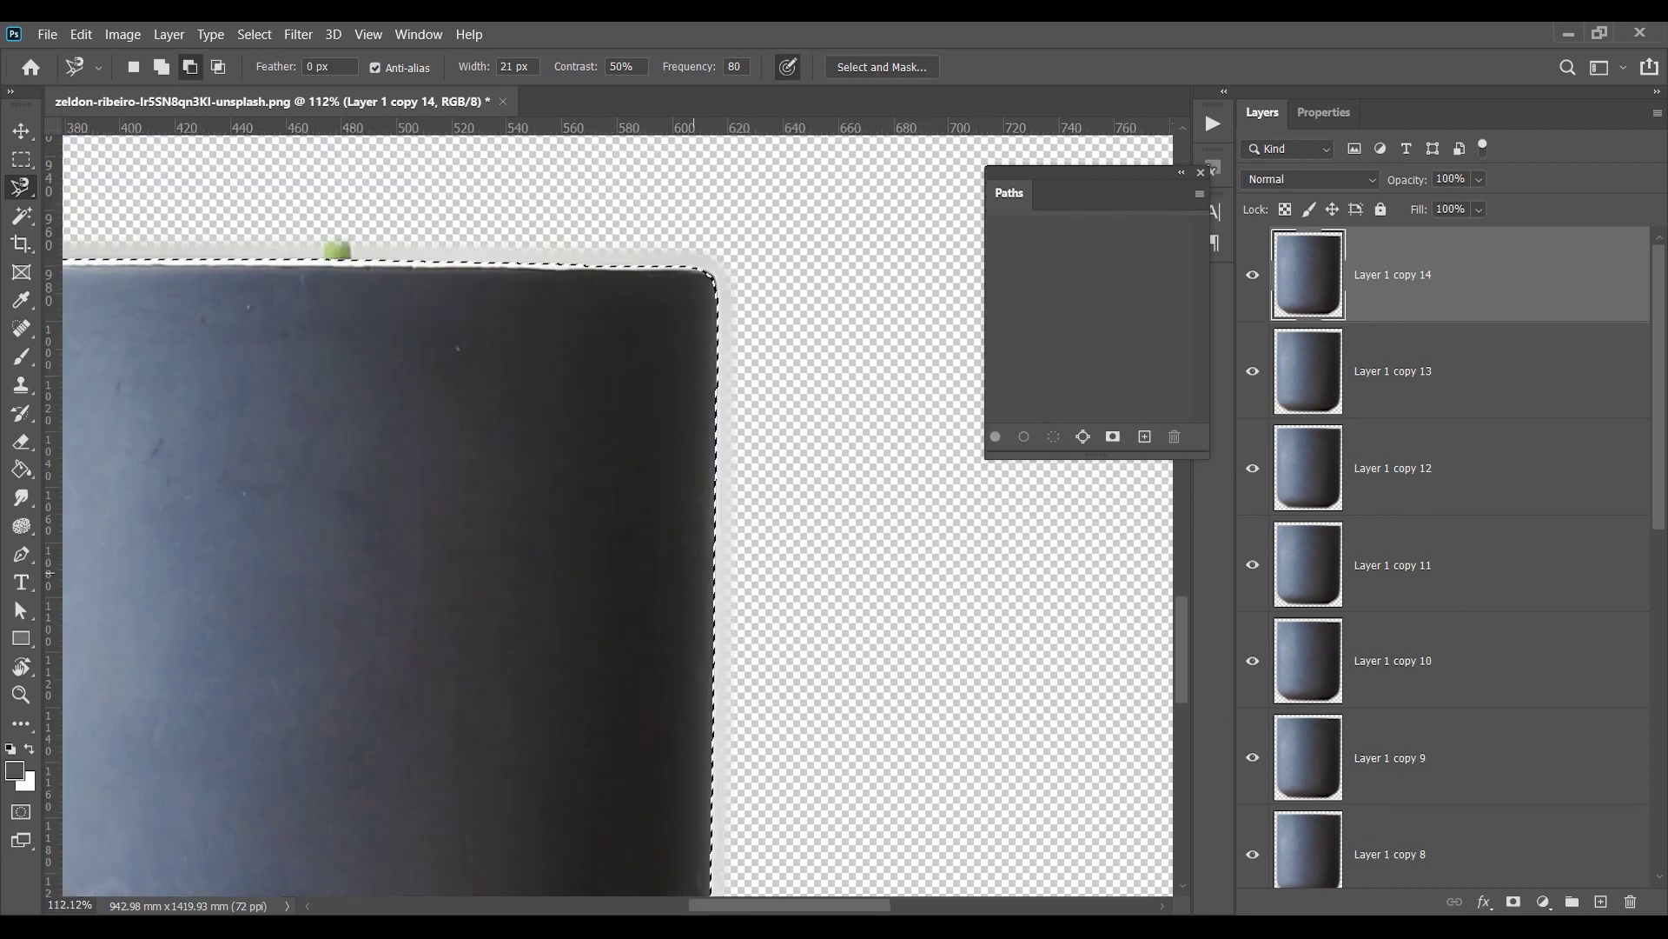
drag(763, 729, 733, 587)
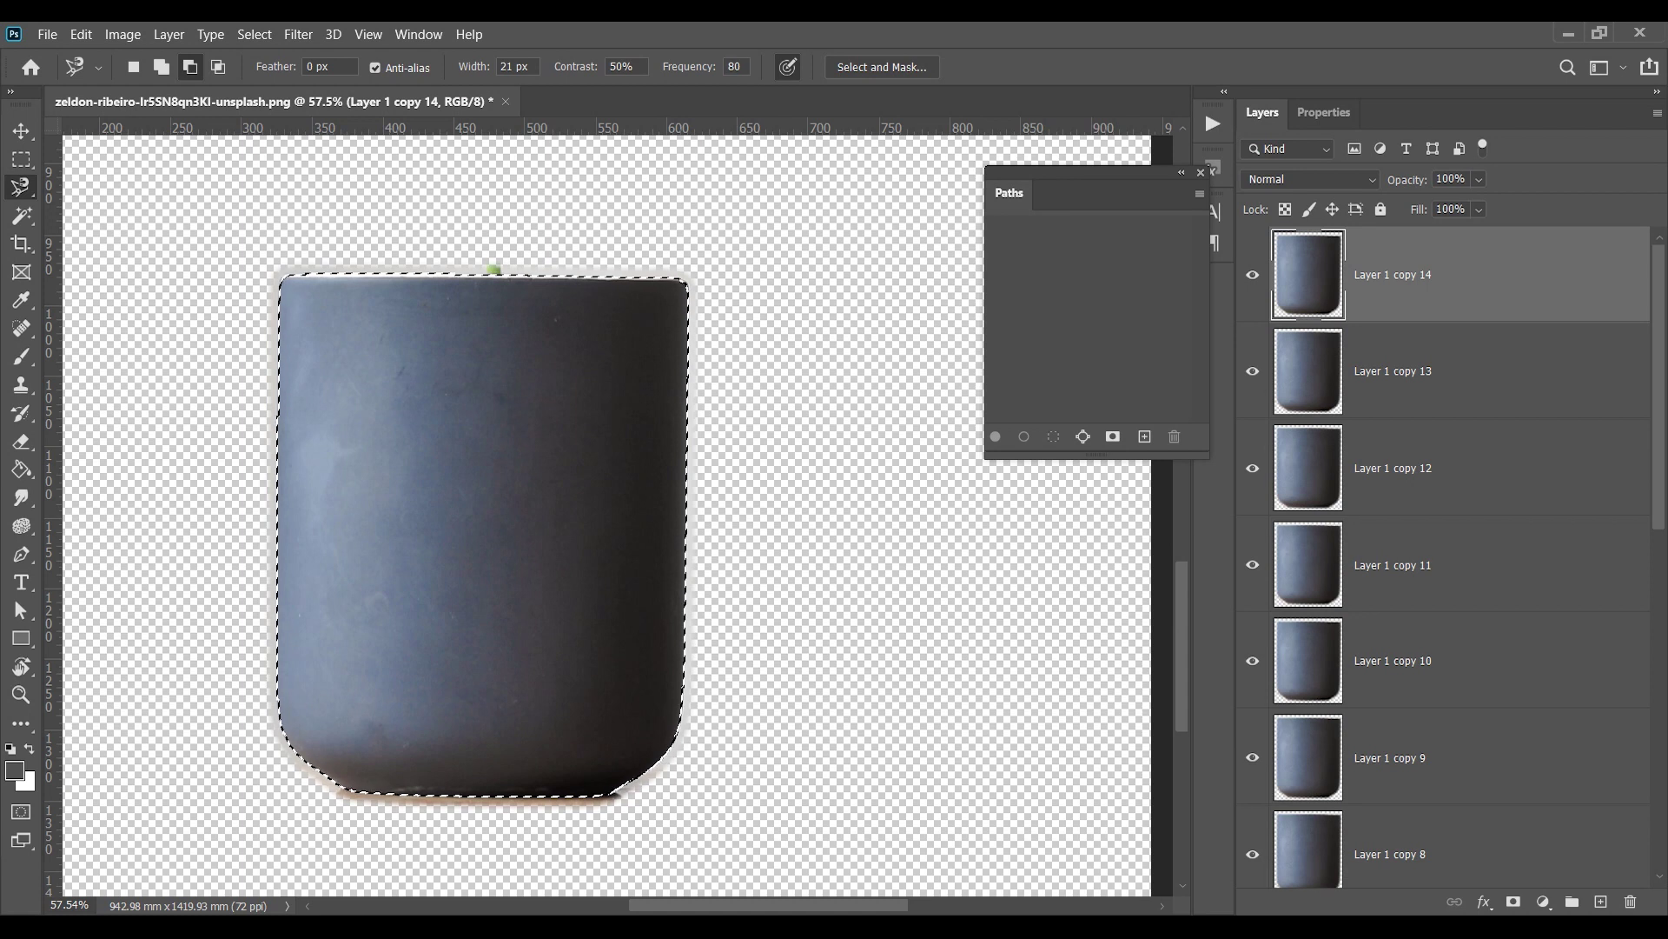
Step: Select all the vase layers, from Layer 1 through Layer 1 copy 14, and merge them into a single layer
scroll(1443, 556, down, 8)
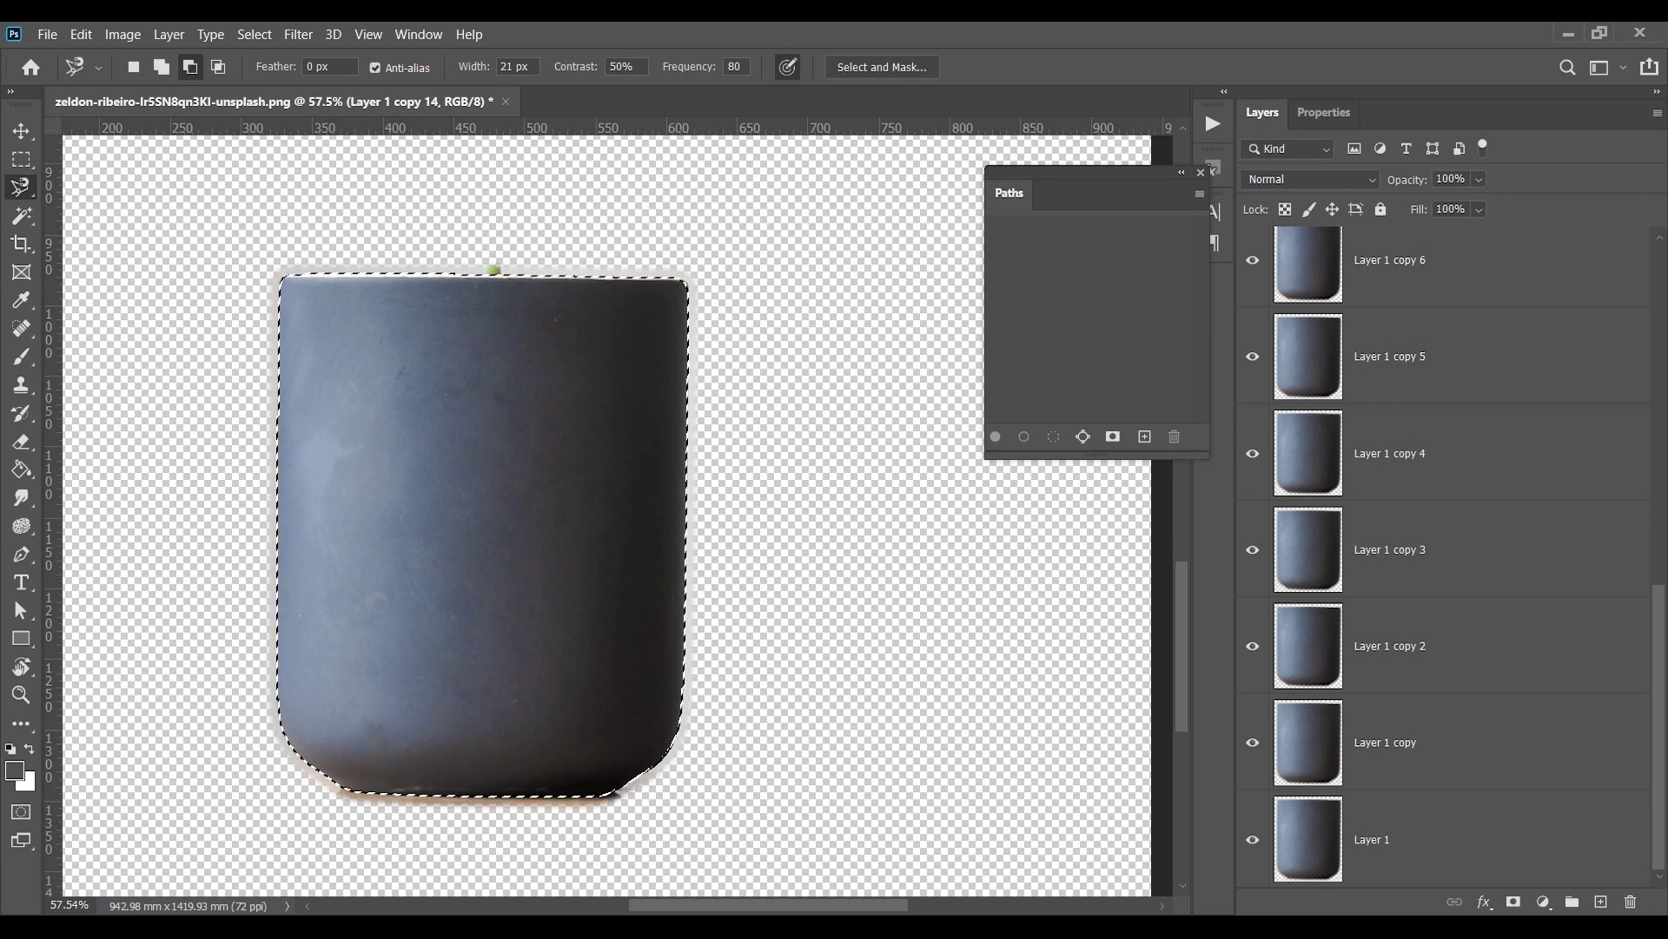
key(ctrl+alt+a)
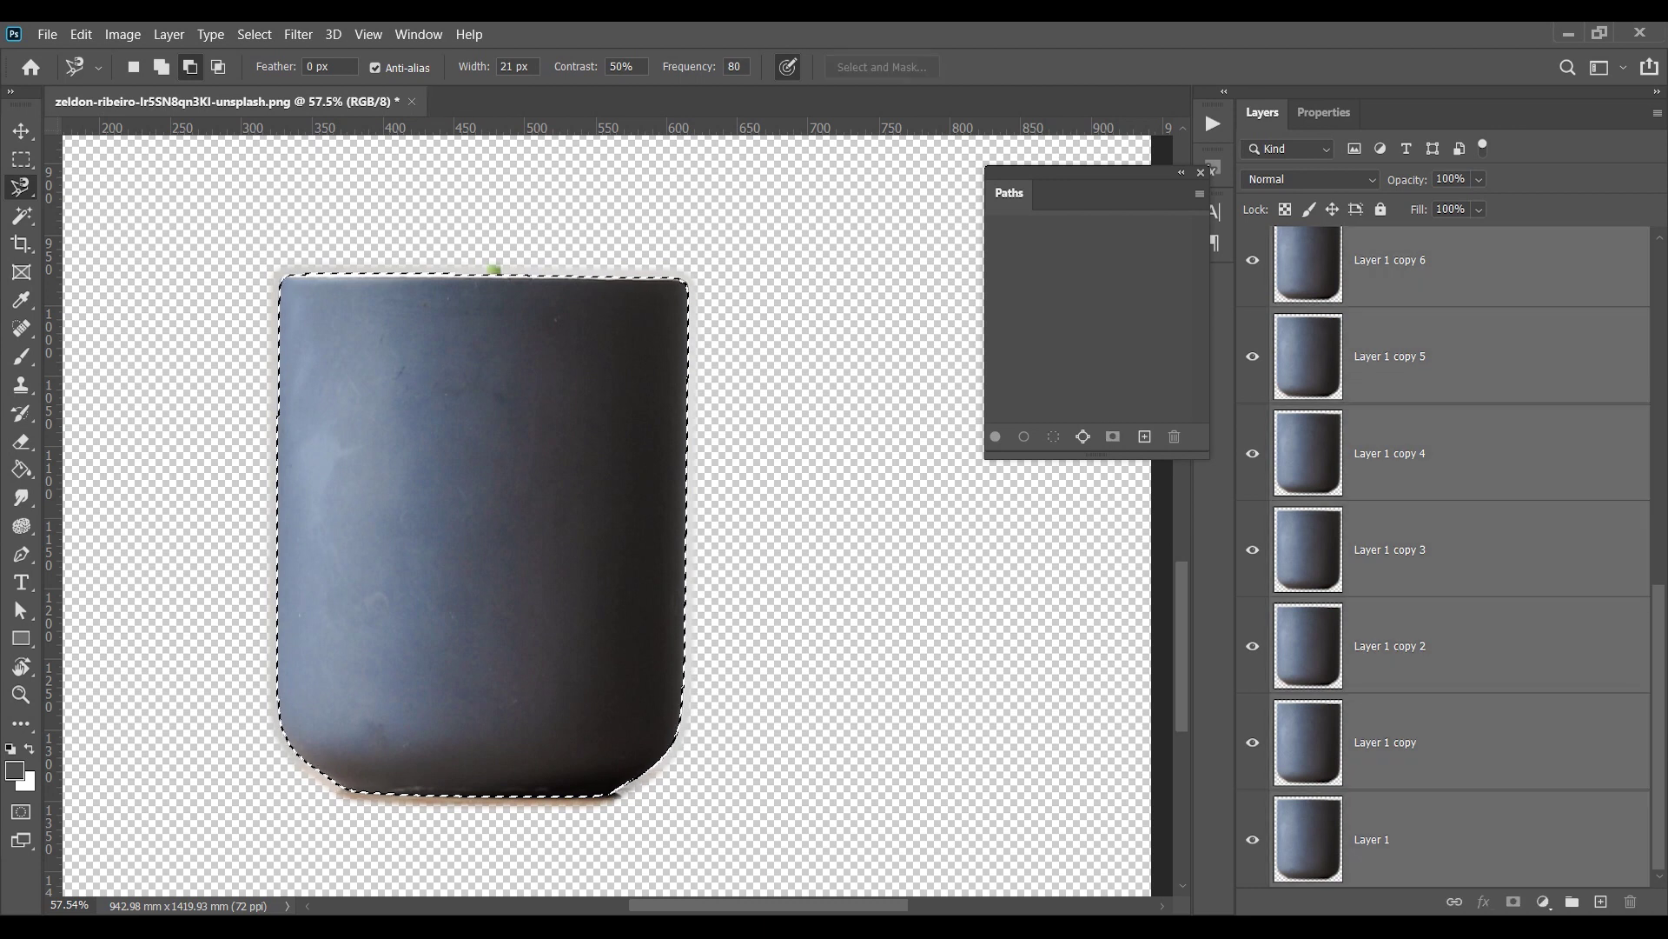
key(ctrl+j)
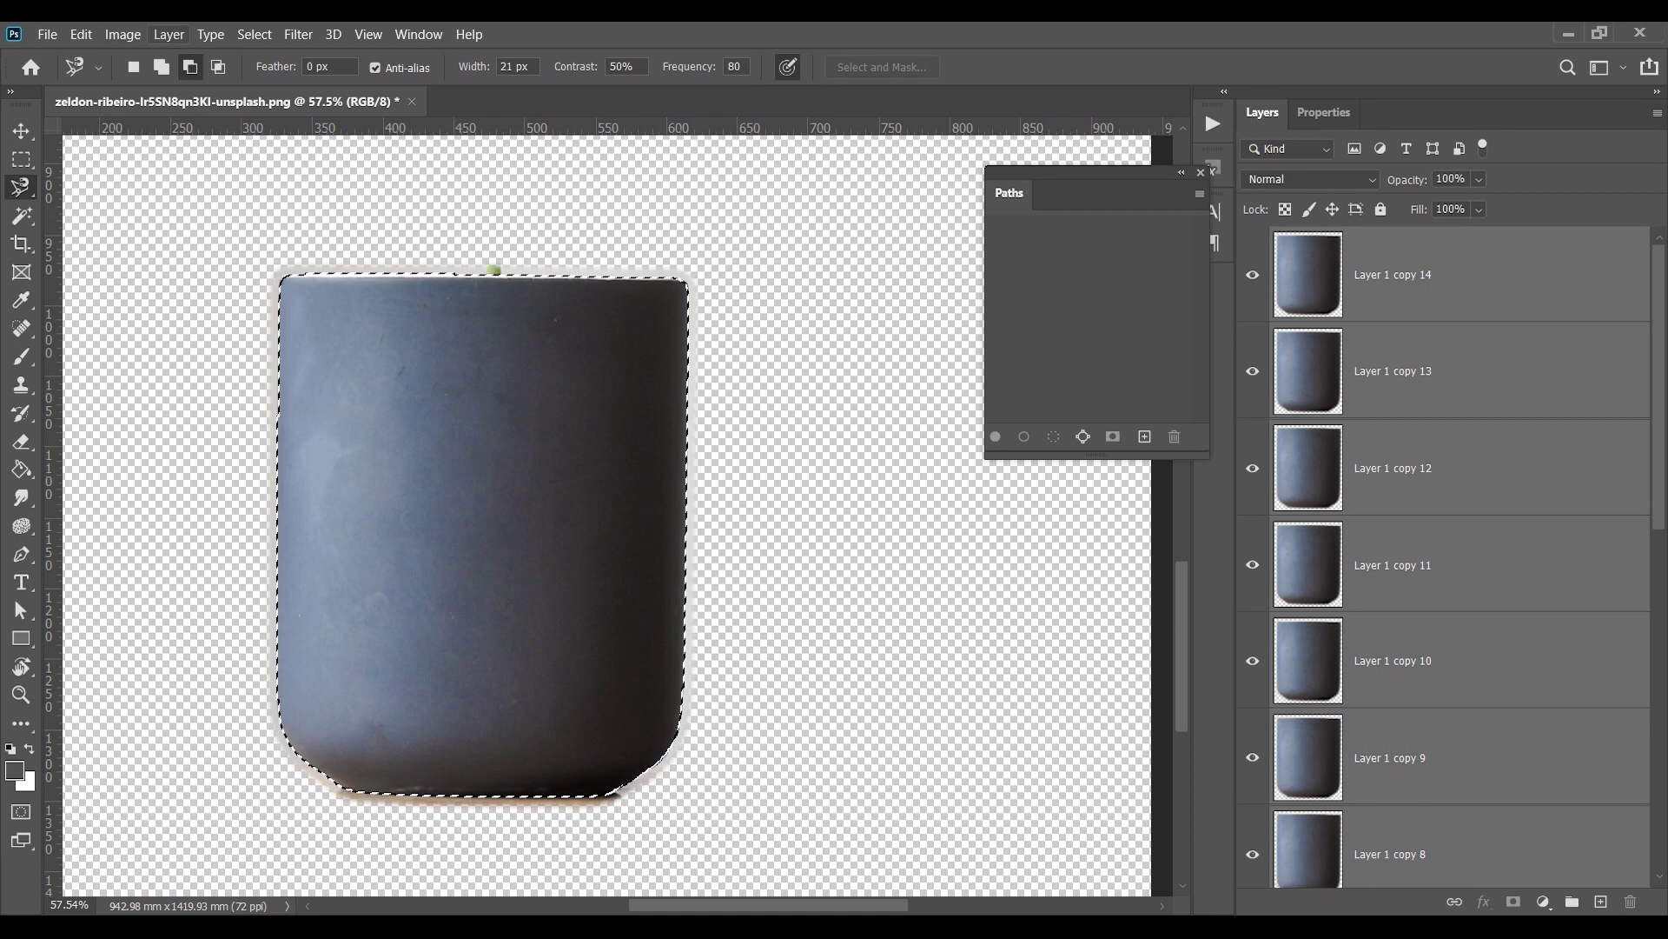
click(168, 34)
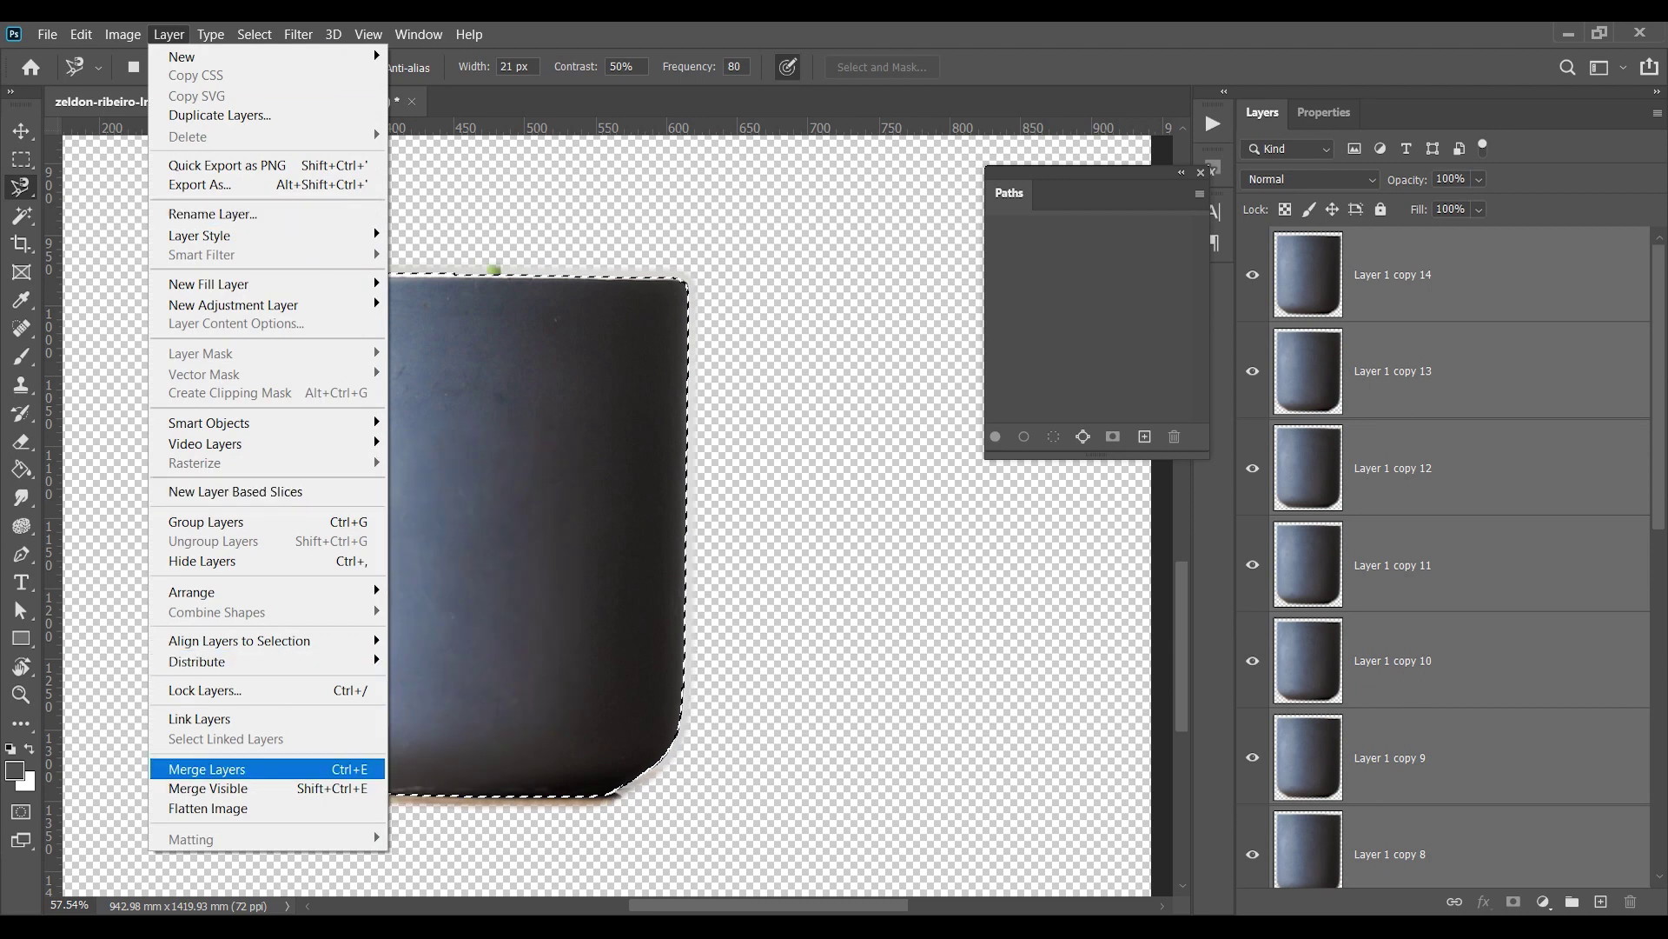
click(207, 770)
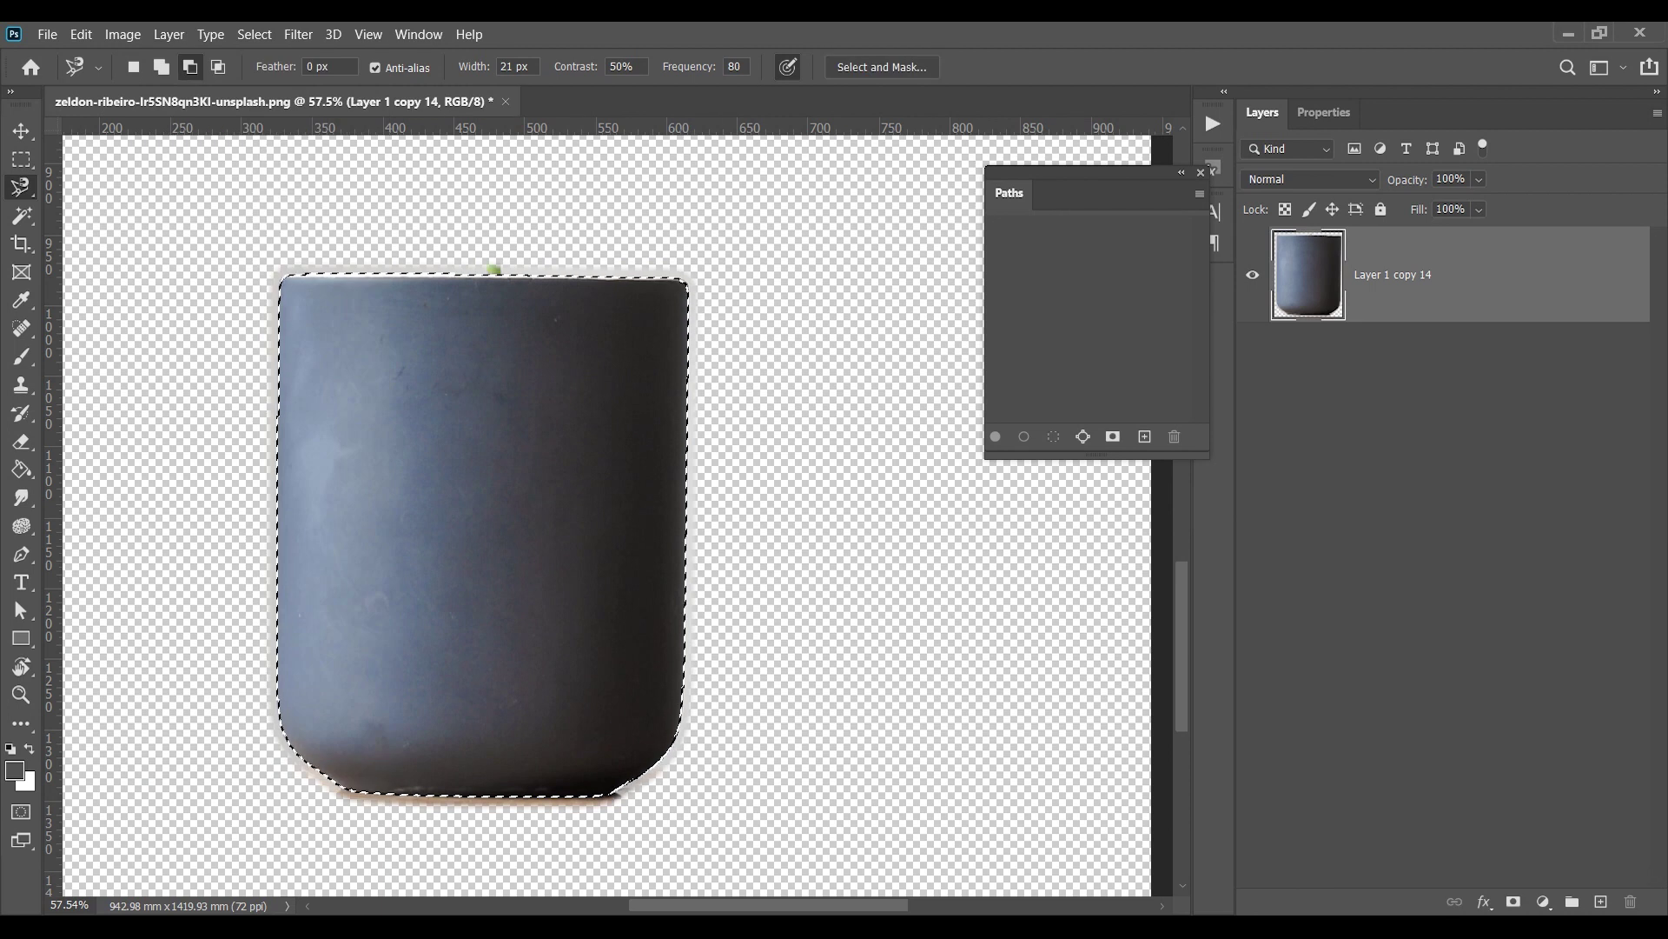
Step: Try deleting the selected vase area to inspect the remaining feathered fringe up close, and undo the deletion
scroll(697, 328, up, 9)
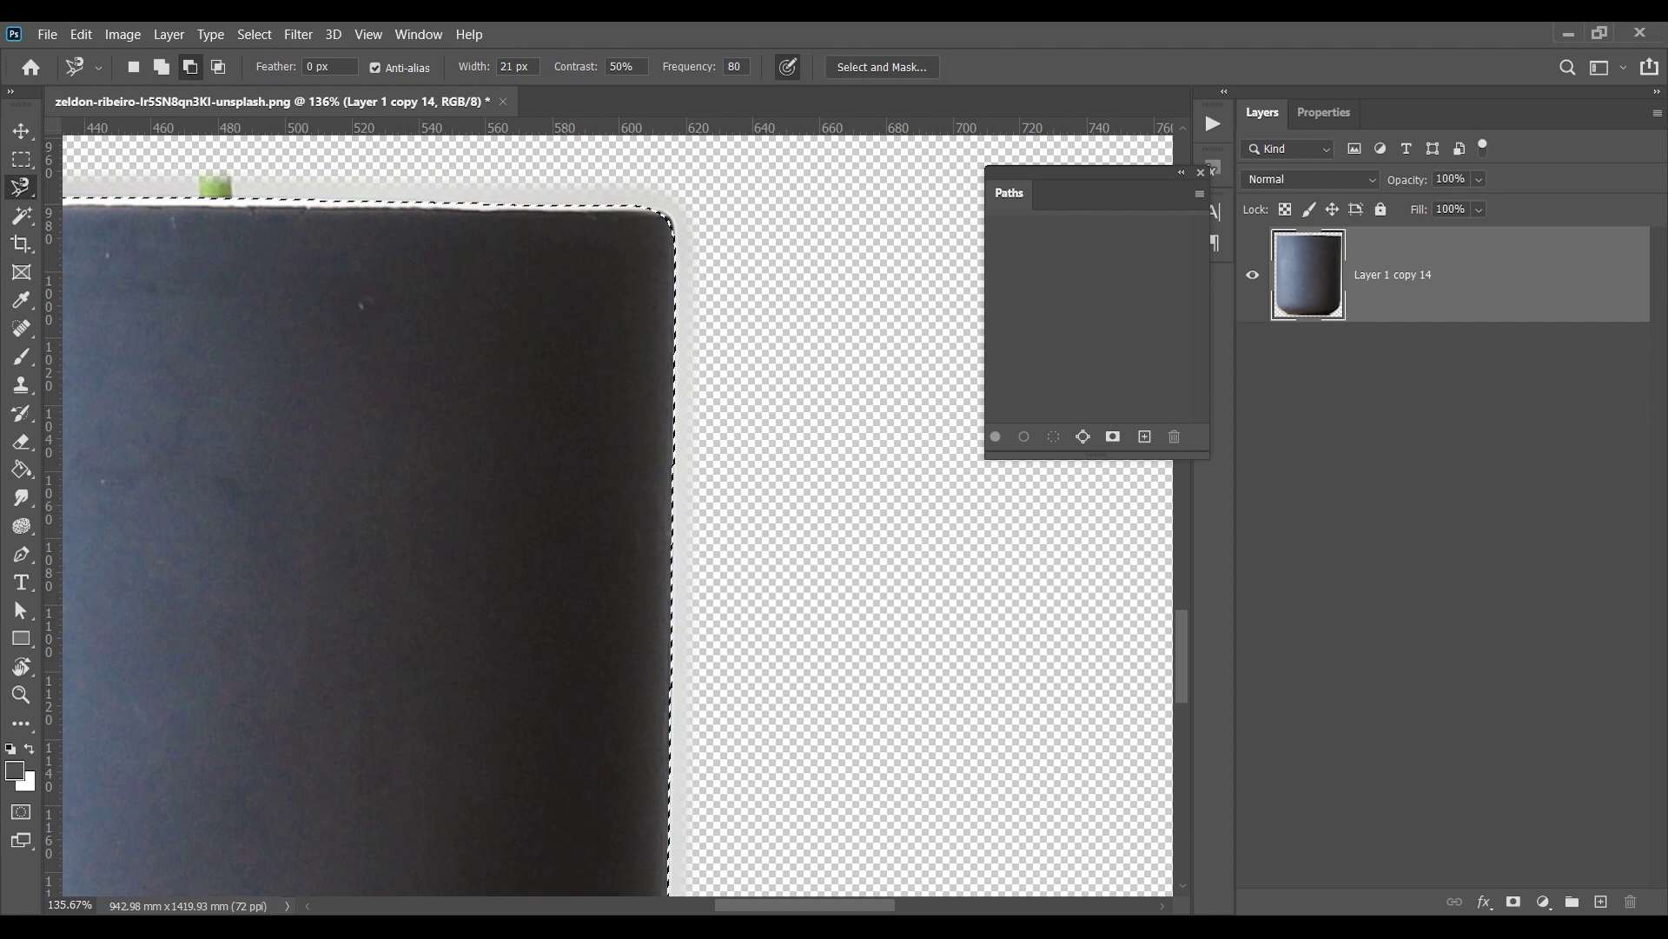
scroll(678, 337, up, 4)
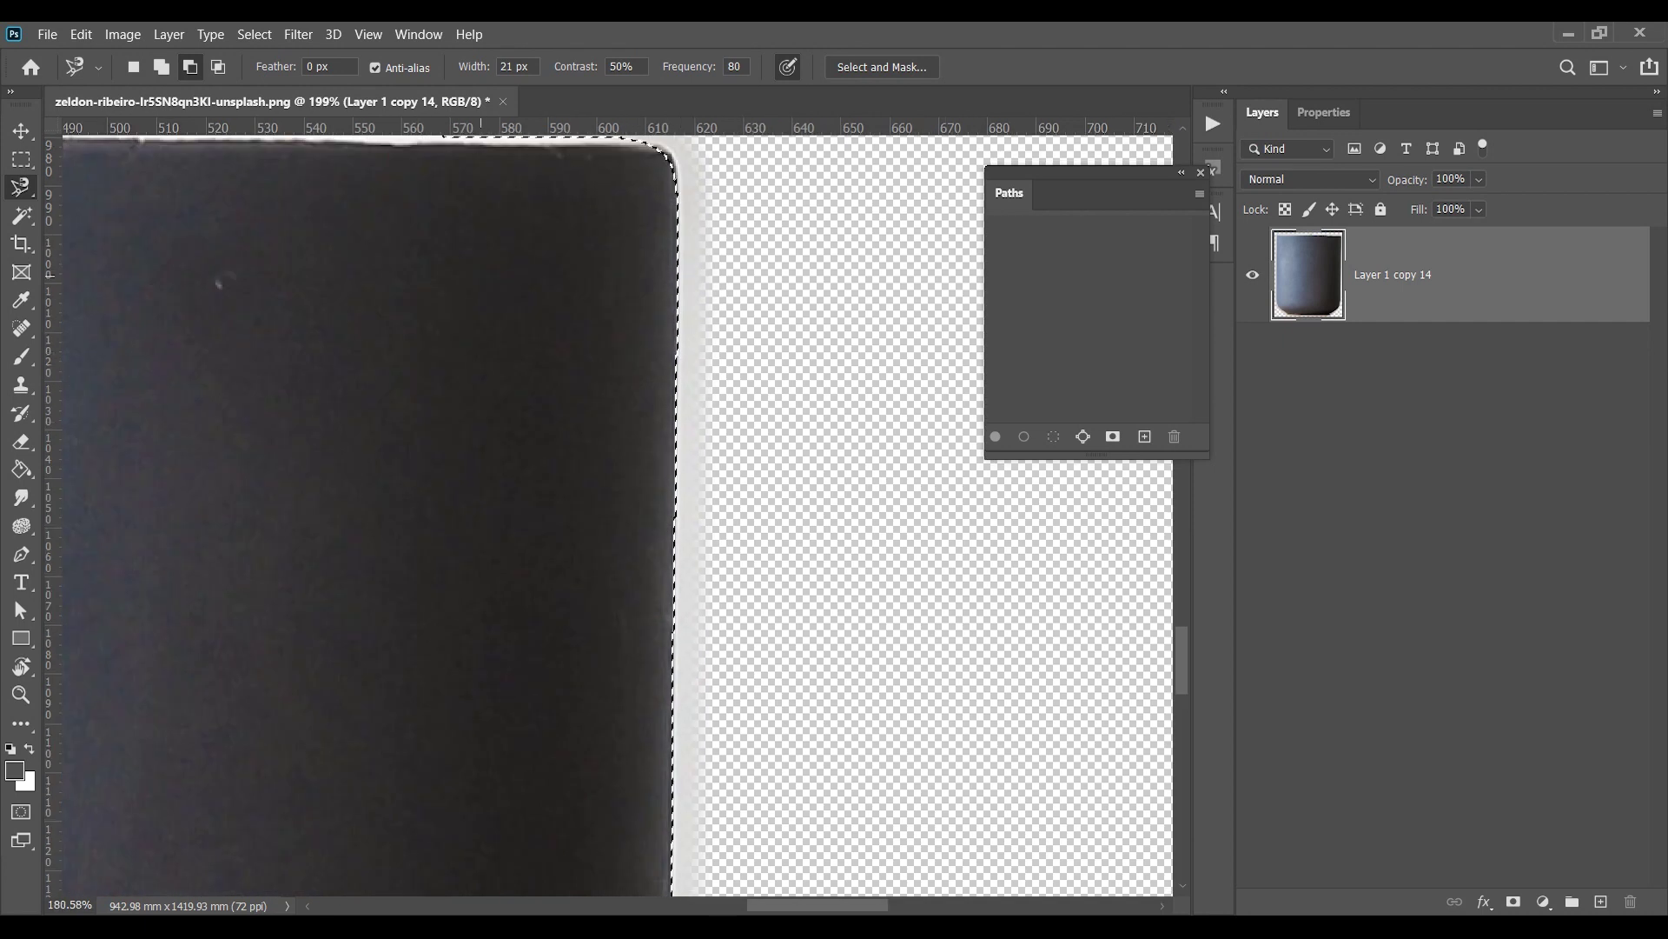
scroll(511, 266, down, 11)
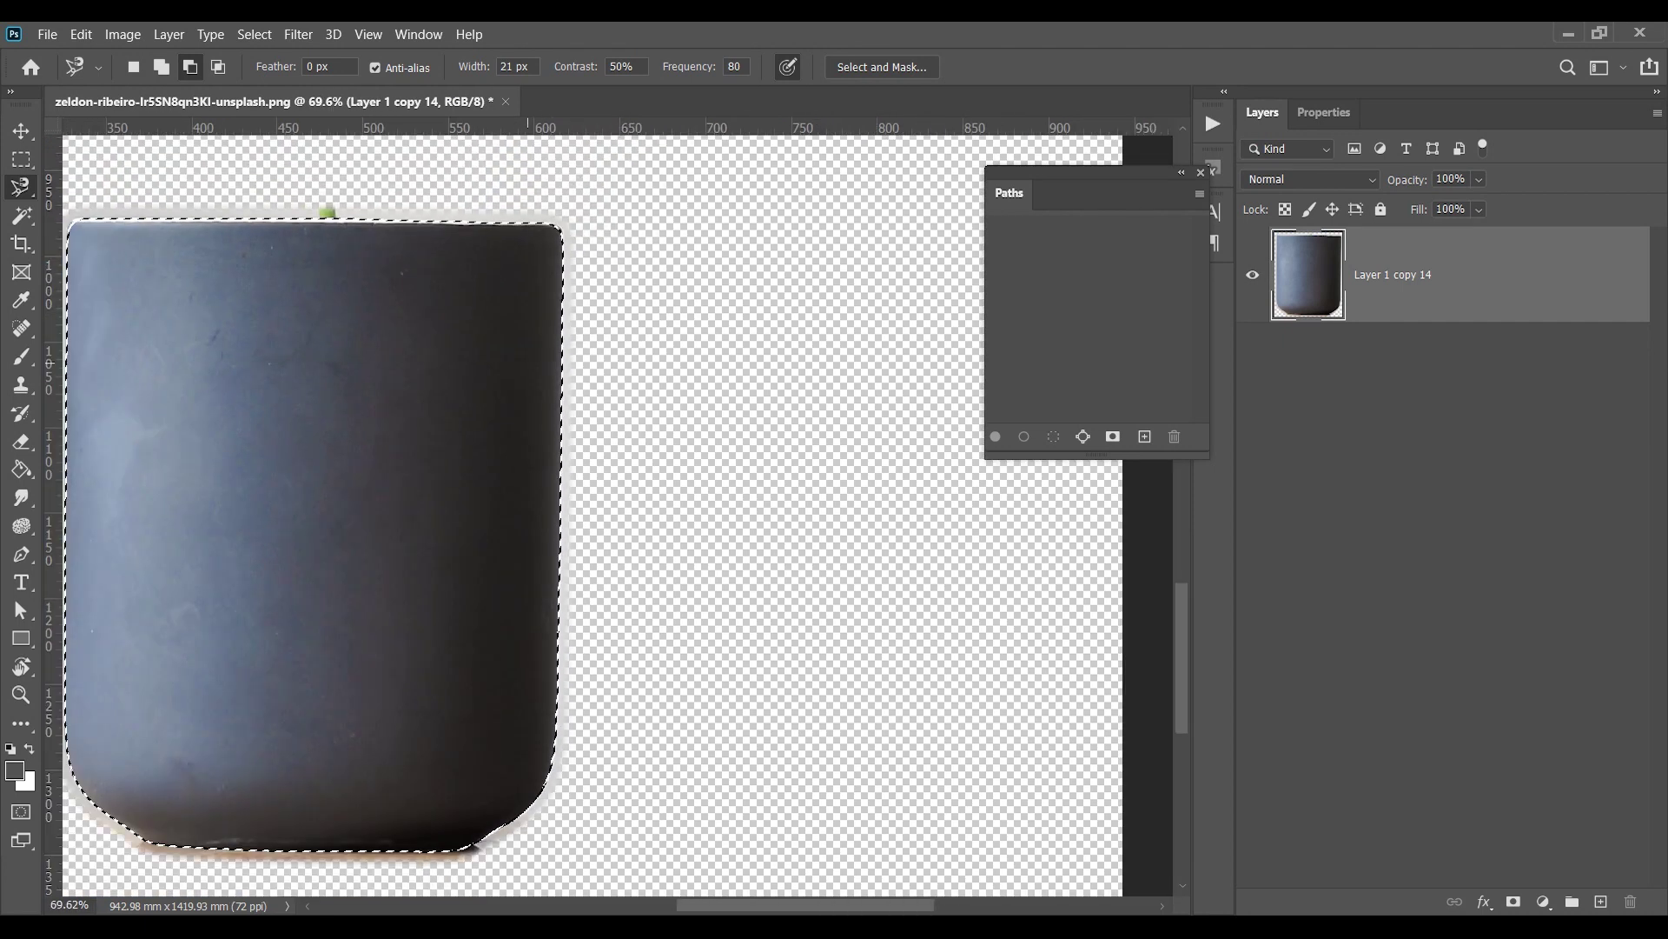
drag(407, 284, 549, 304)
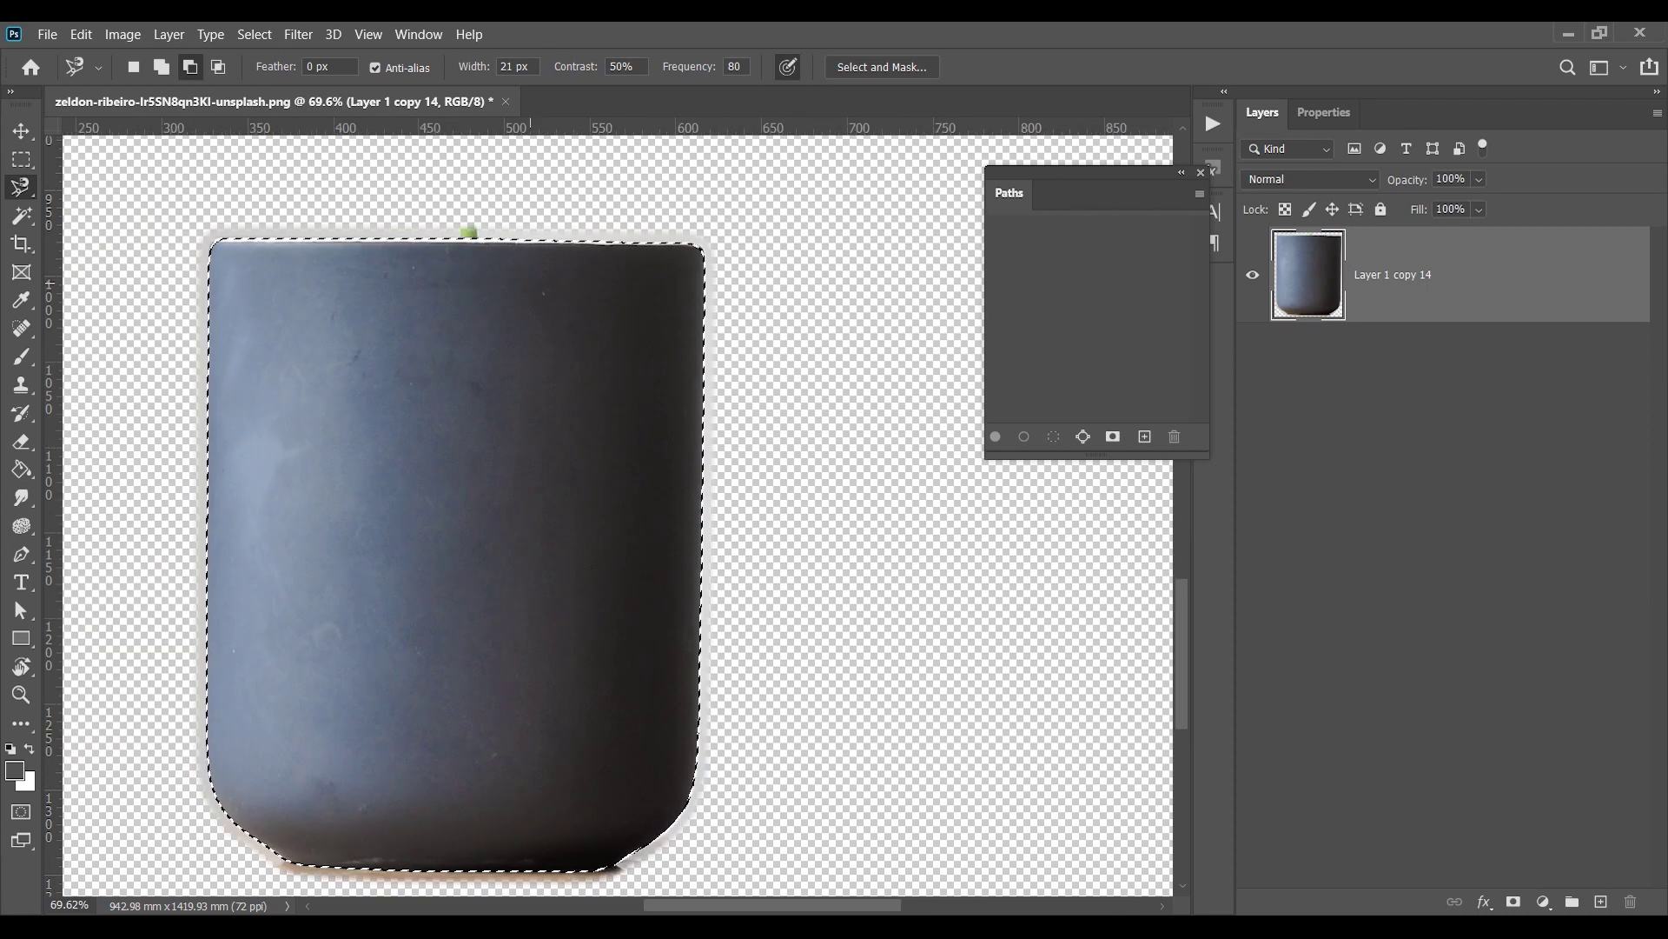
key(Delete)
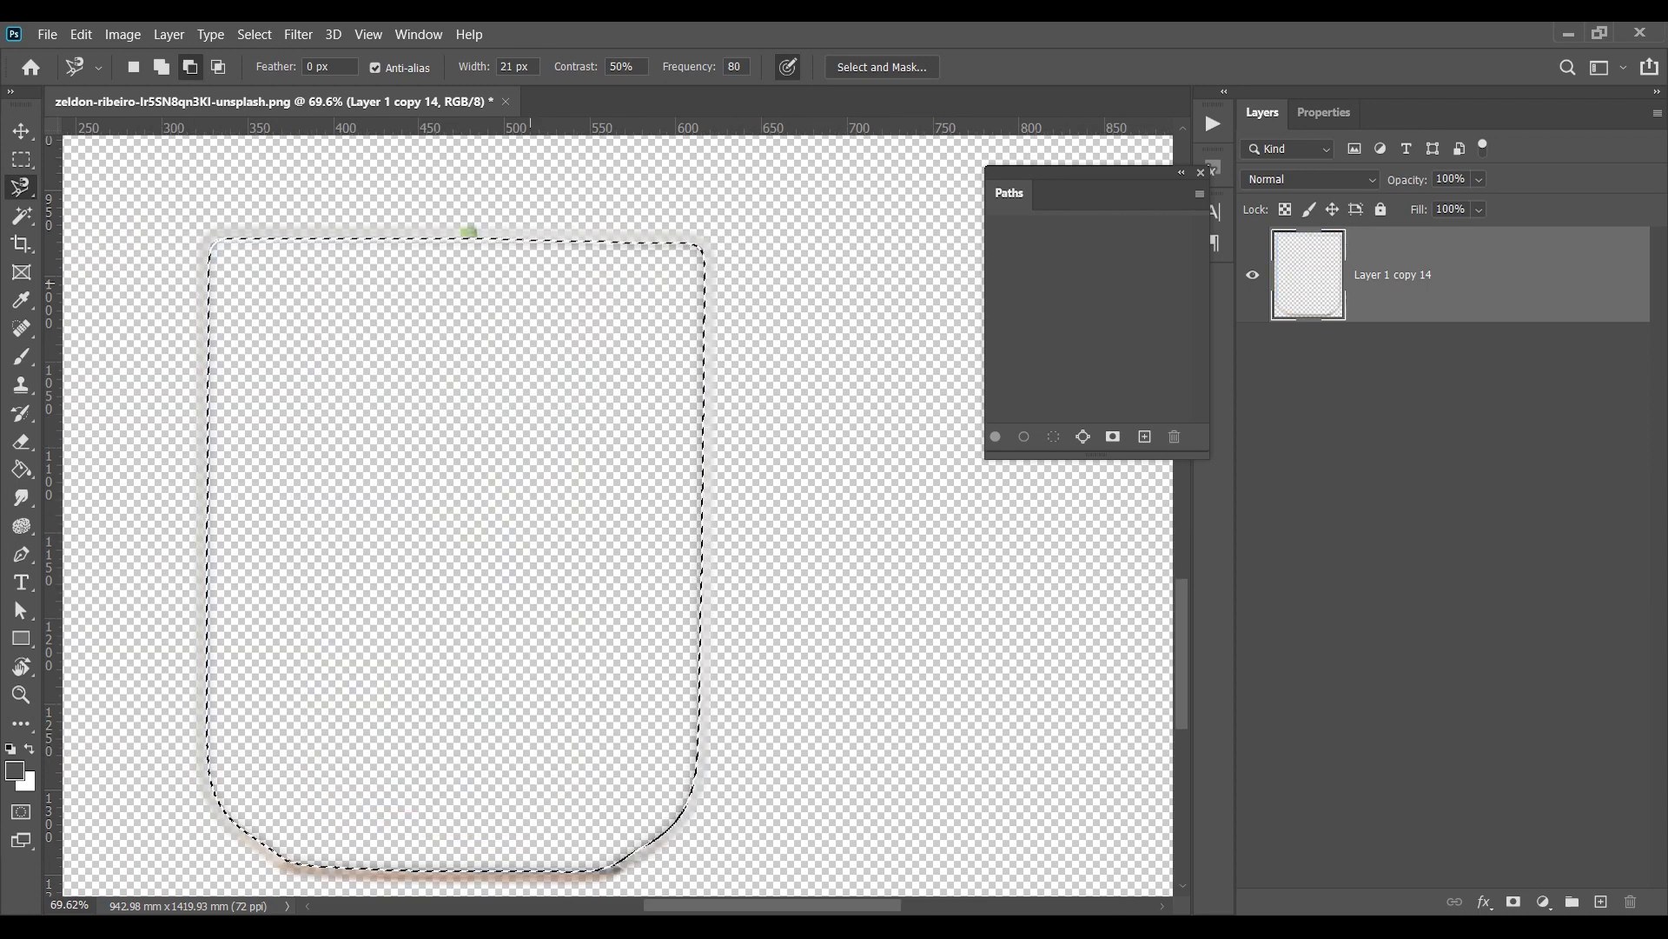
scroll(695, 261, up, 16)
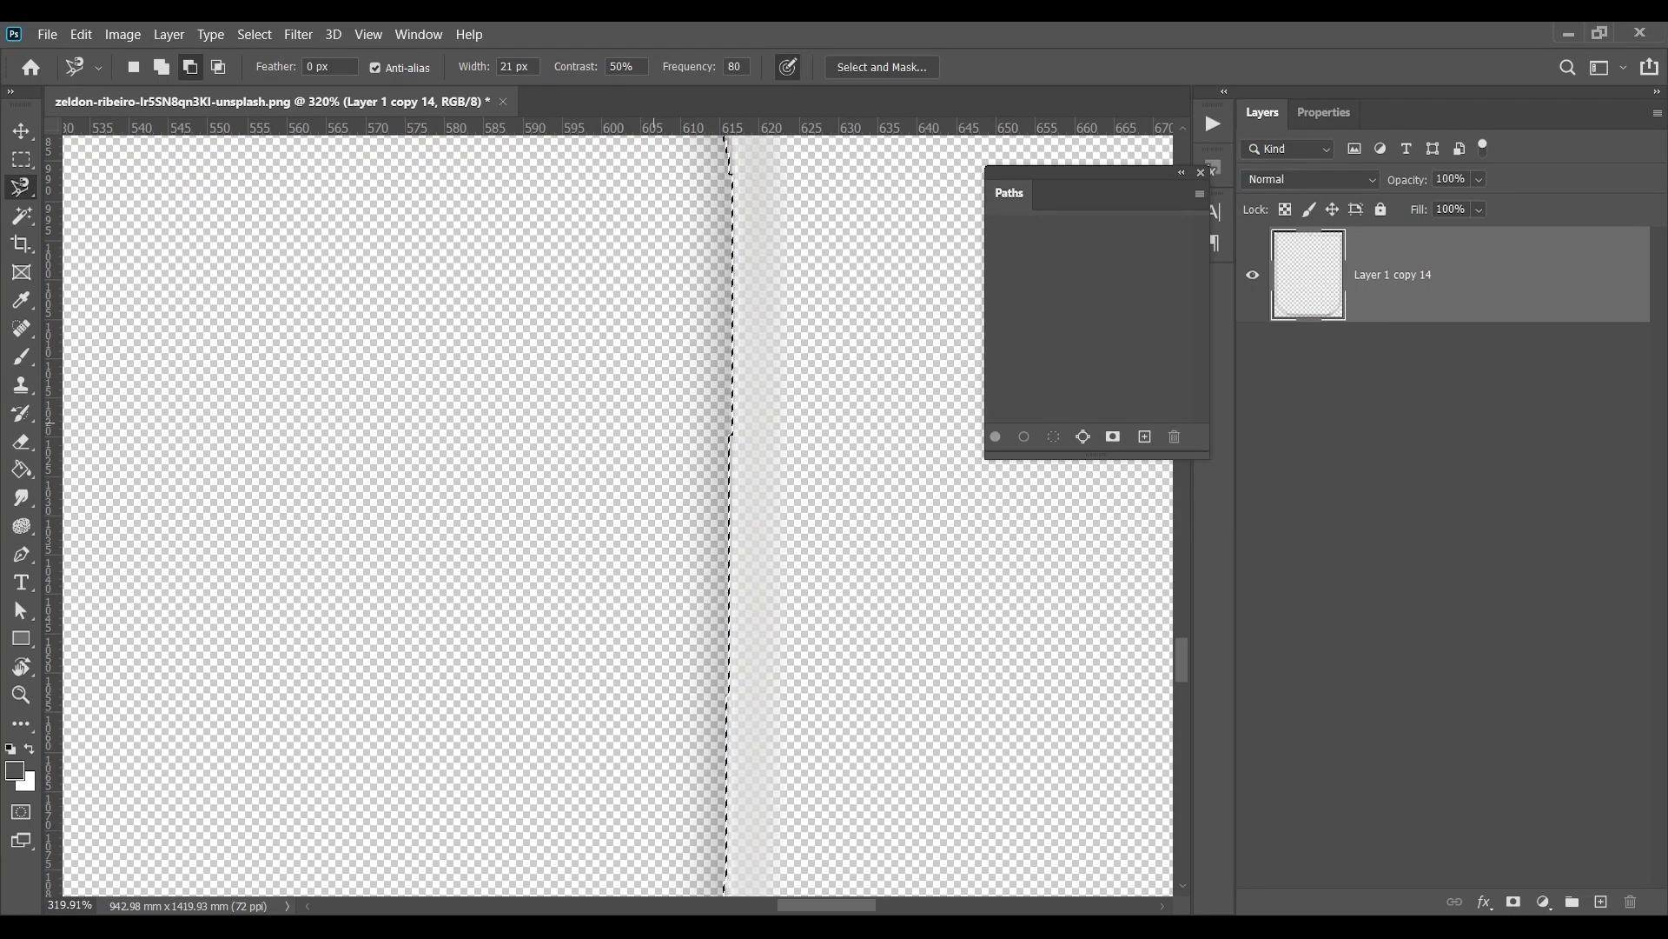
key(ctrl+z)
scroll(678, 348, down, 16)
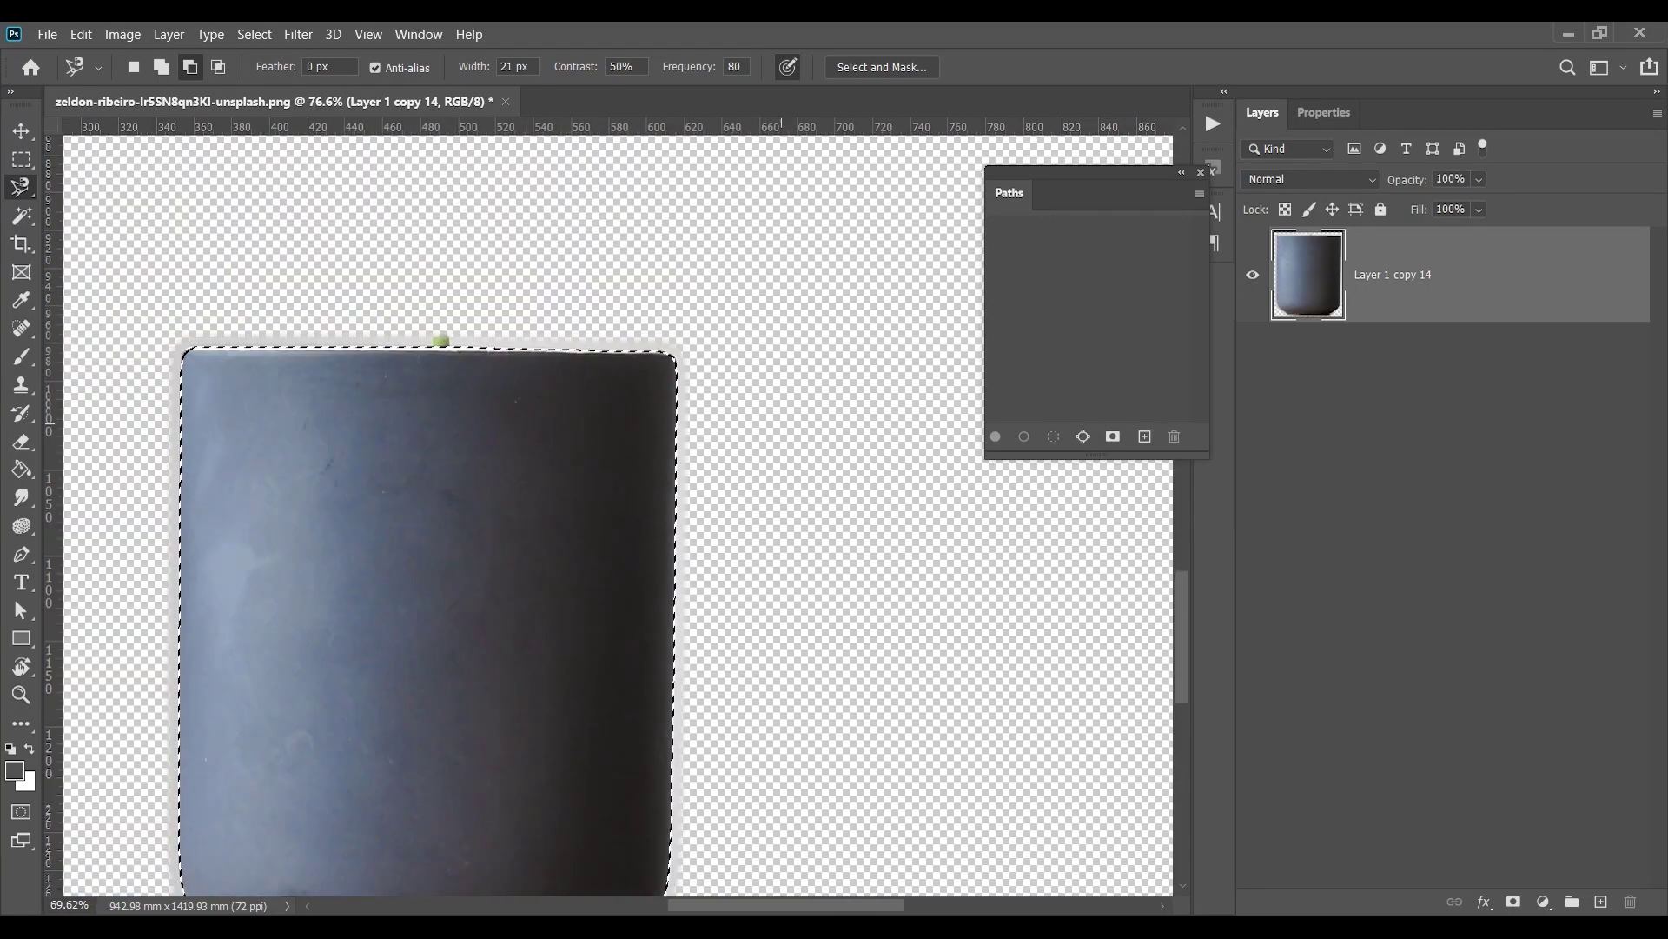
Step: Hide and reopen the Paths panel, and move it closer to the vase
scroll(671, 425, down, 6)
scroll(671, 424, up, 2)
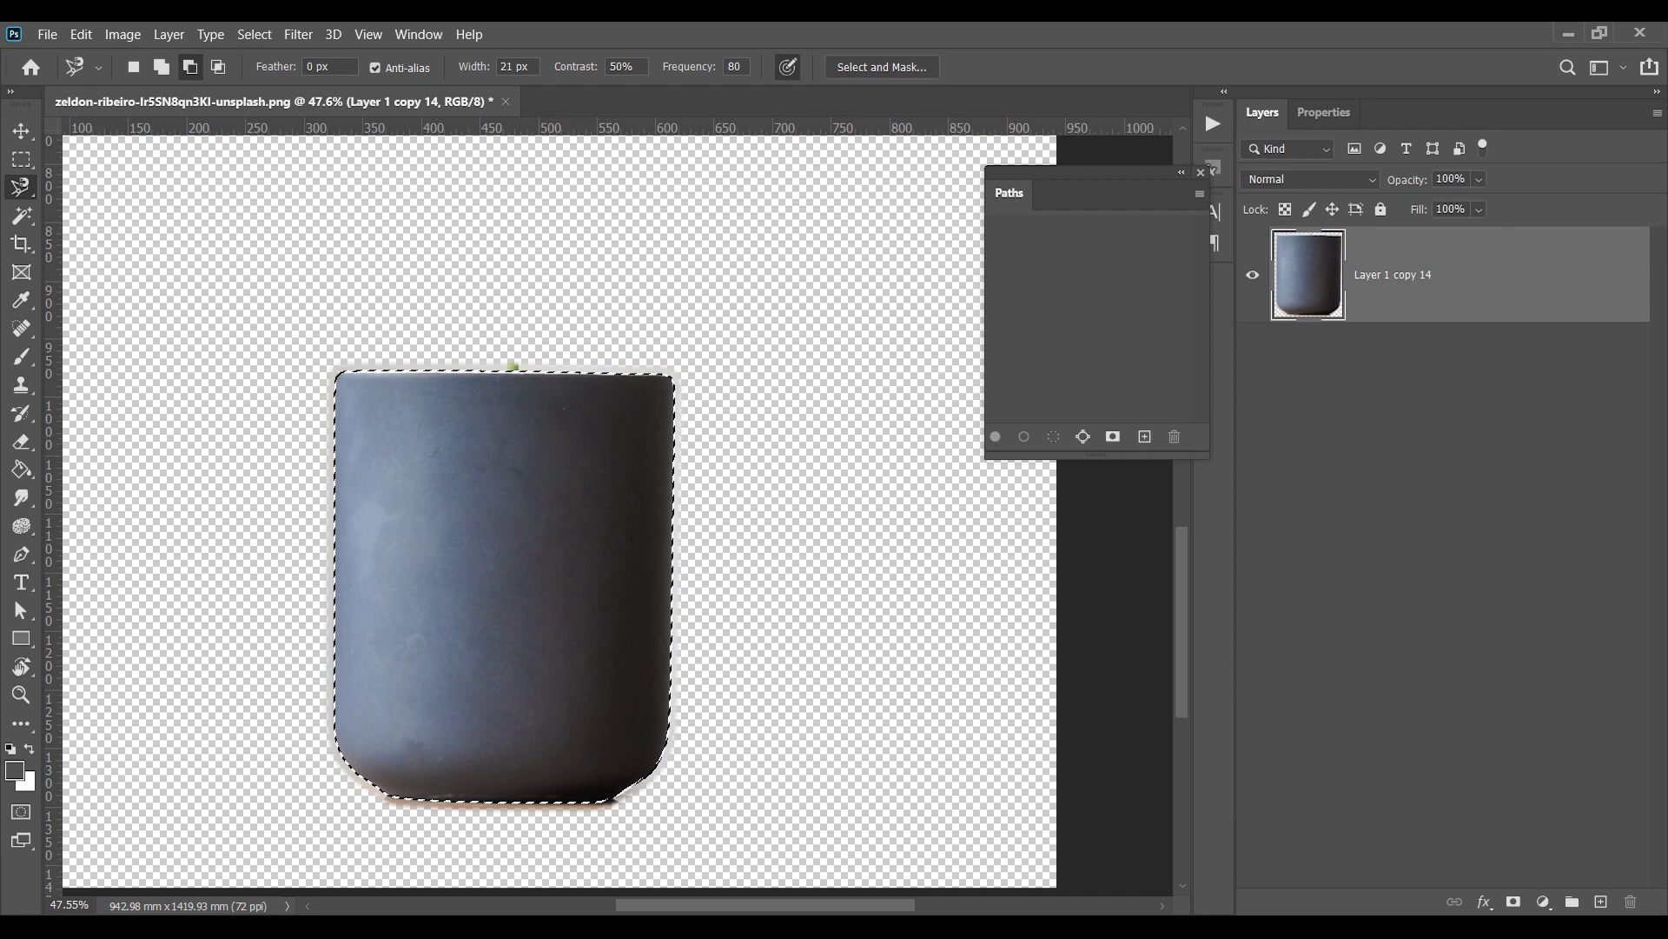
click(419, 35)
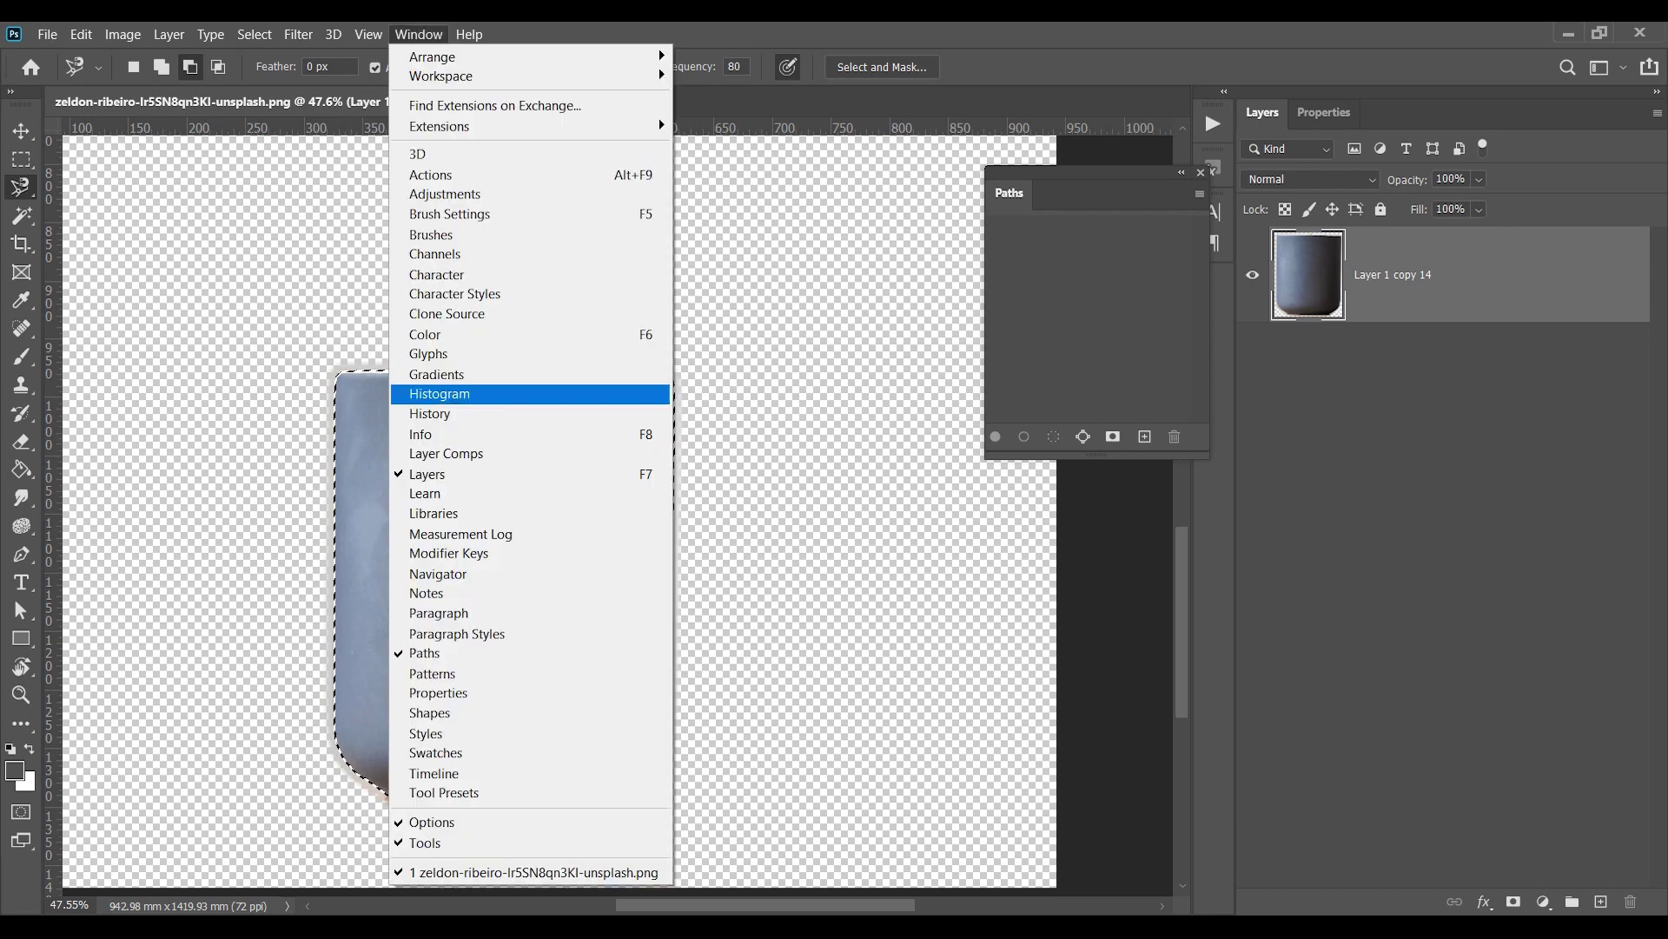
click(425, 652)
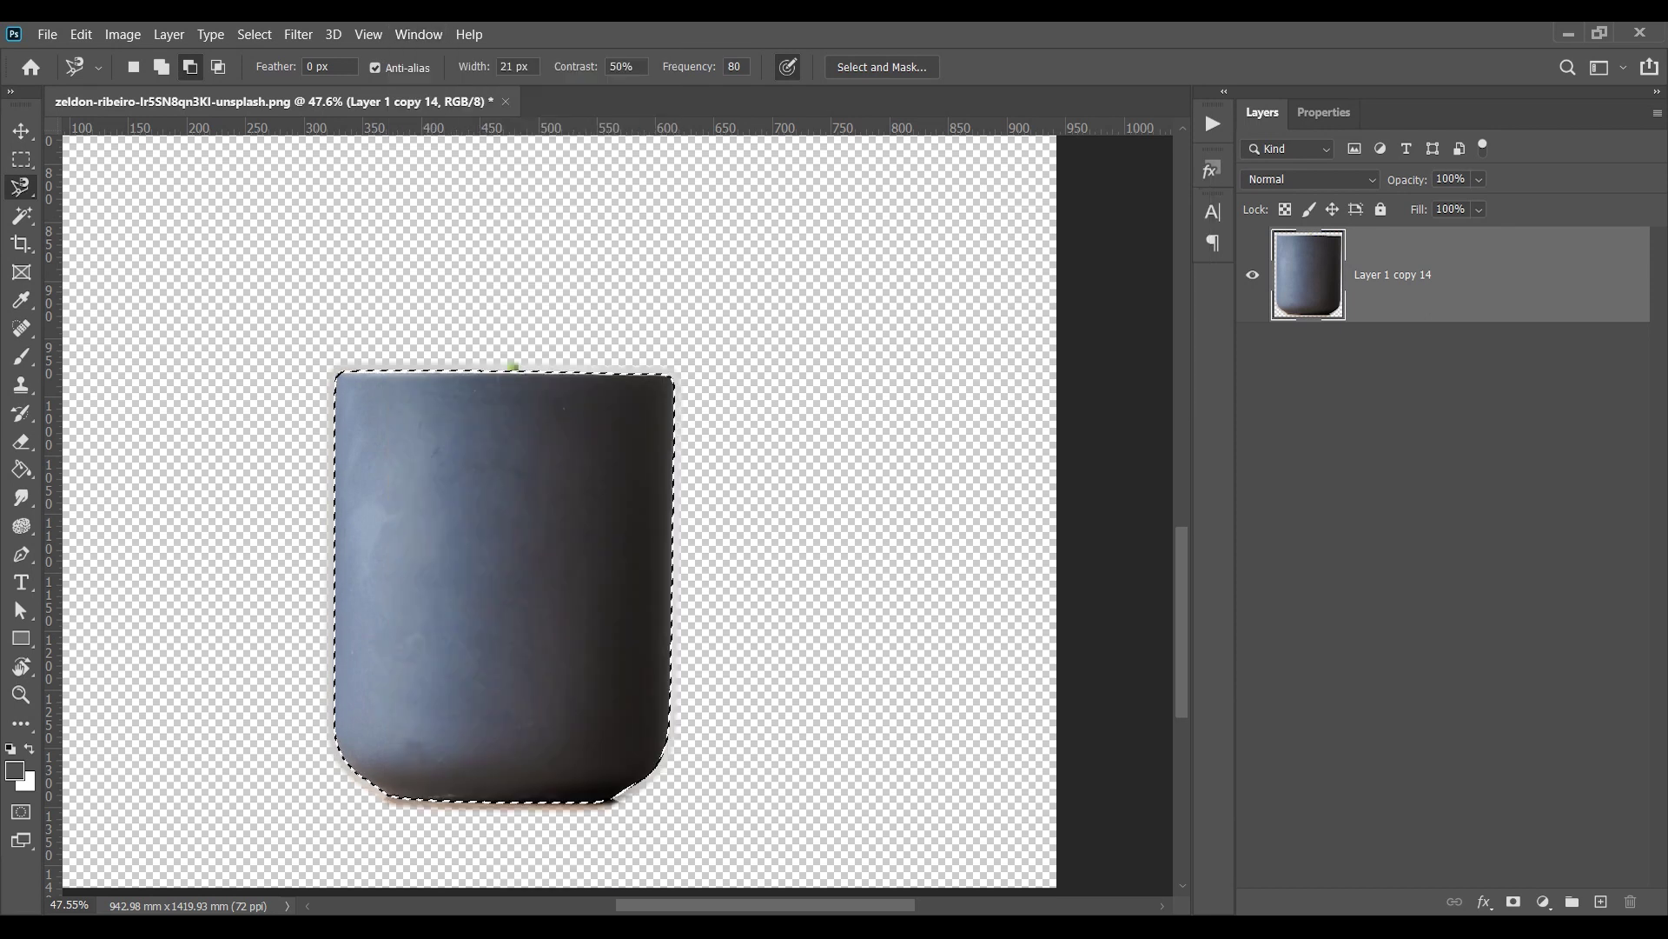
click(419, 35)
click(425, 652)
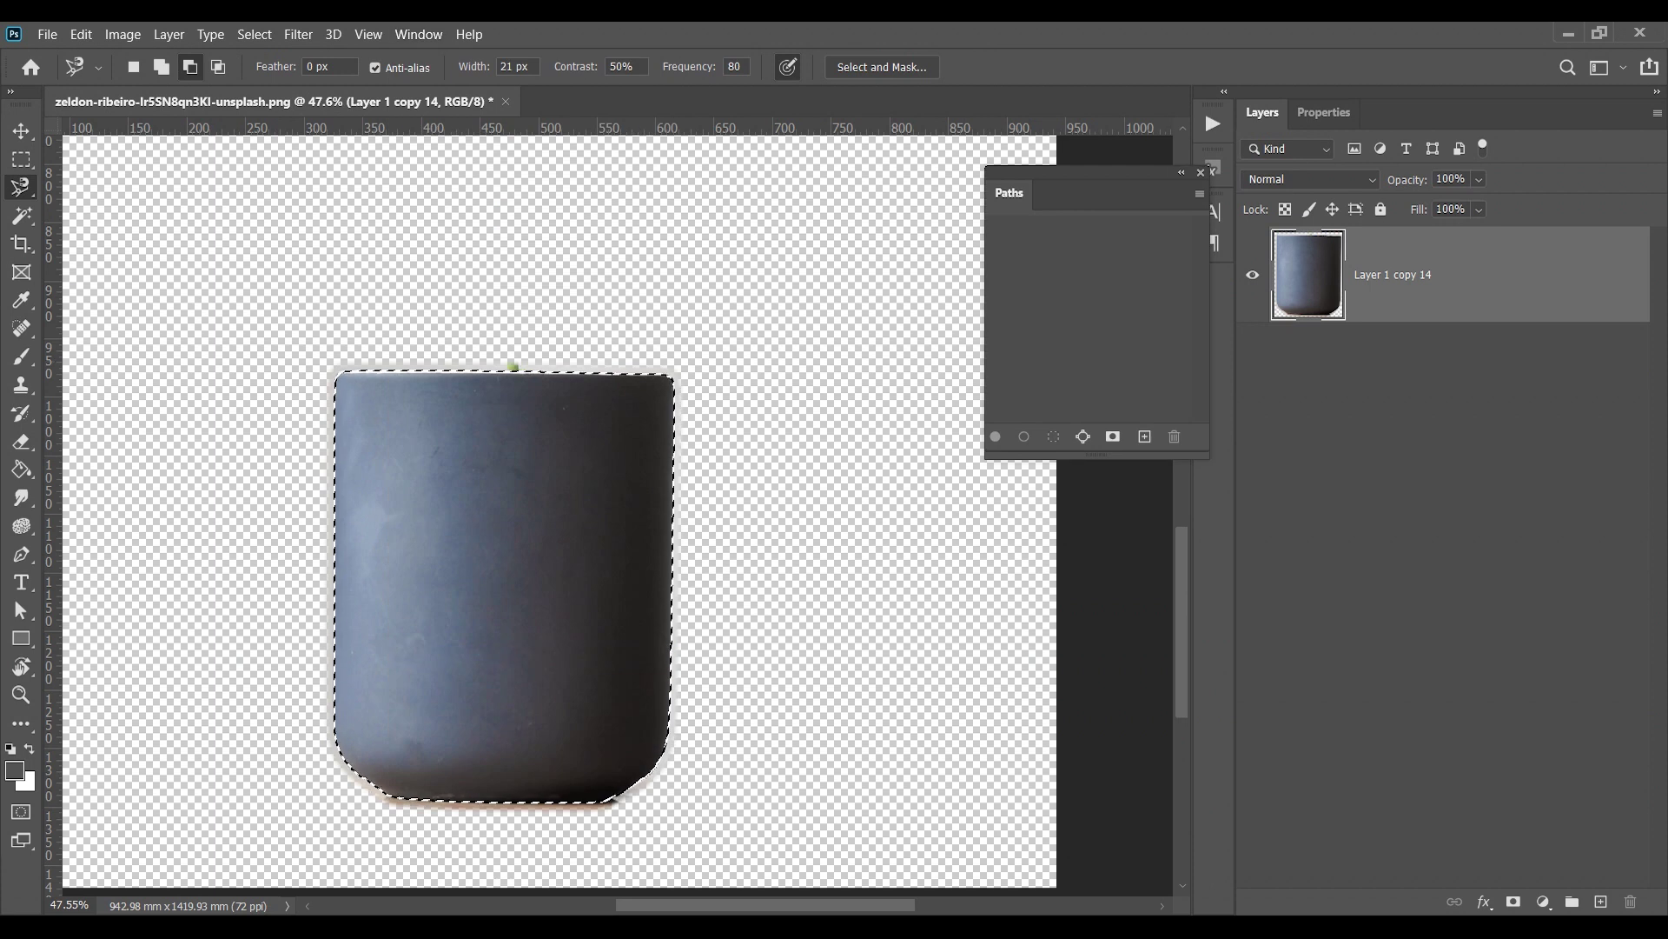
drag(1086, 172, 997, 172)
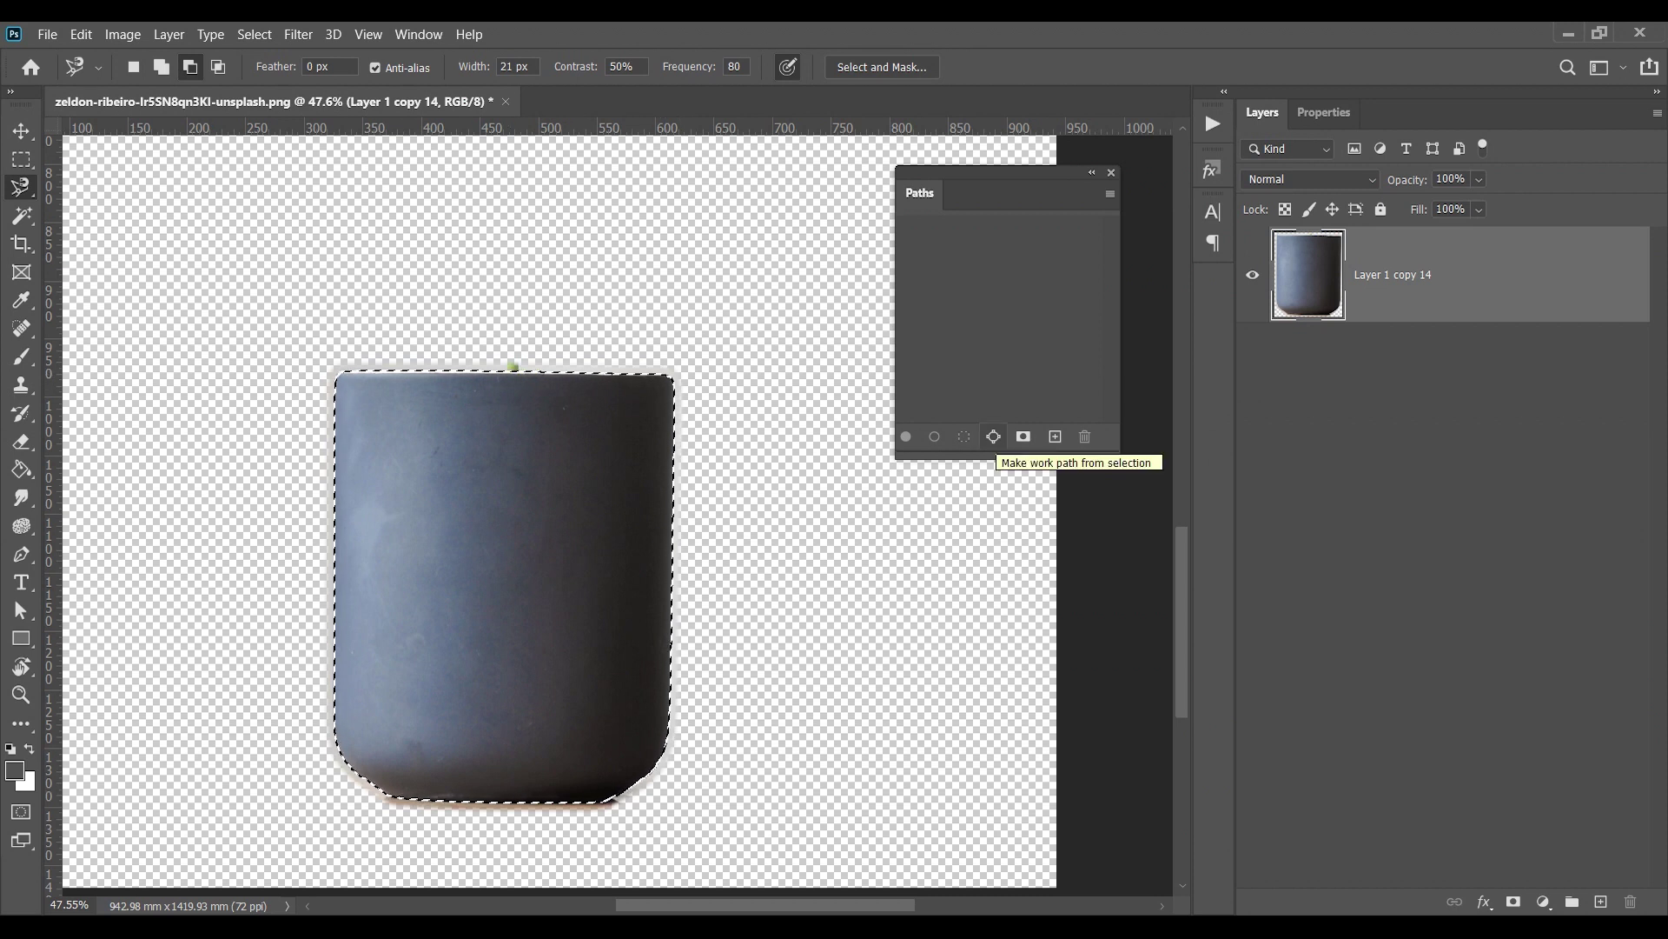
Step: Make a work path from the vase selection and load that path back as a selection
scroll(679, 409, up, 4)
scroll(680, 408, up, 4)
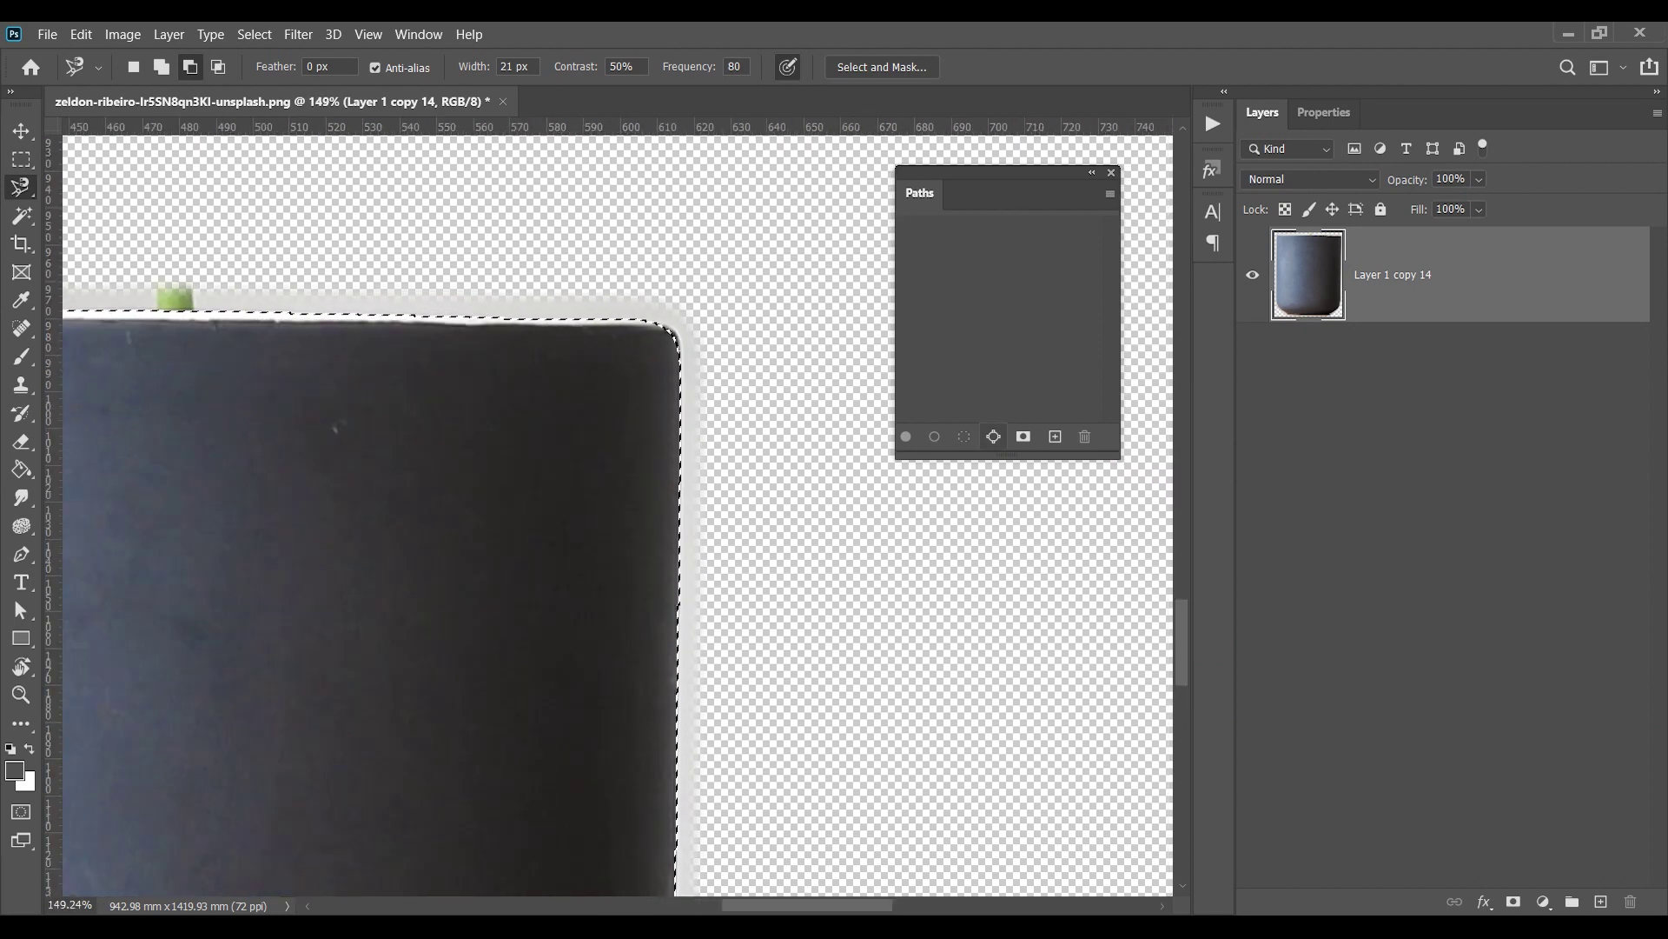
click(993, 437)
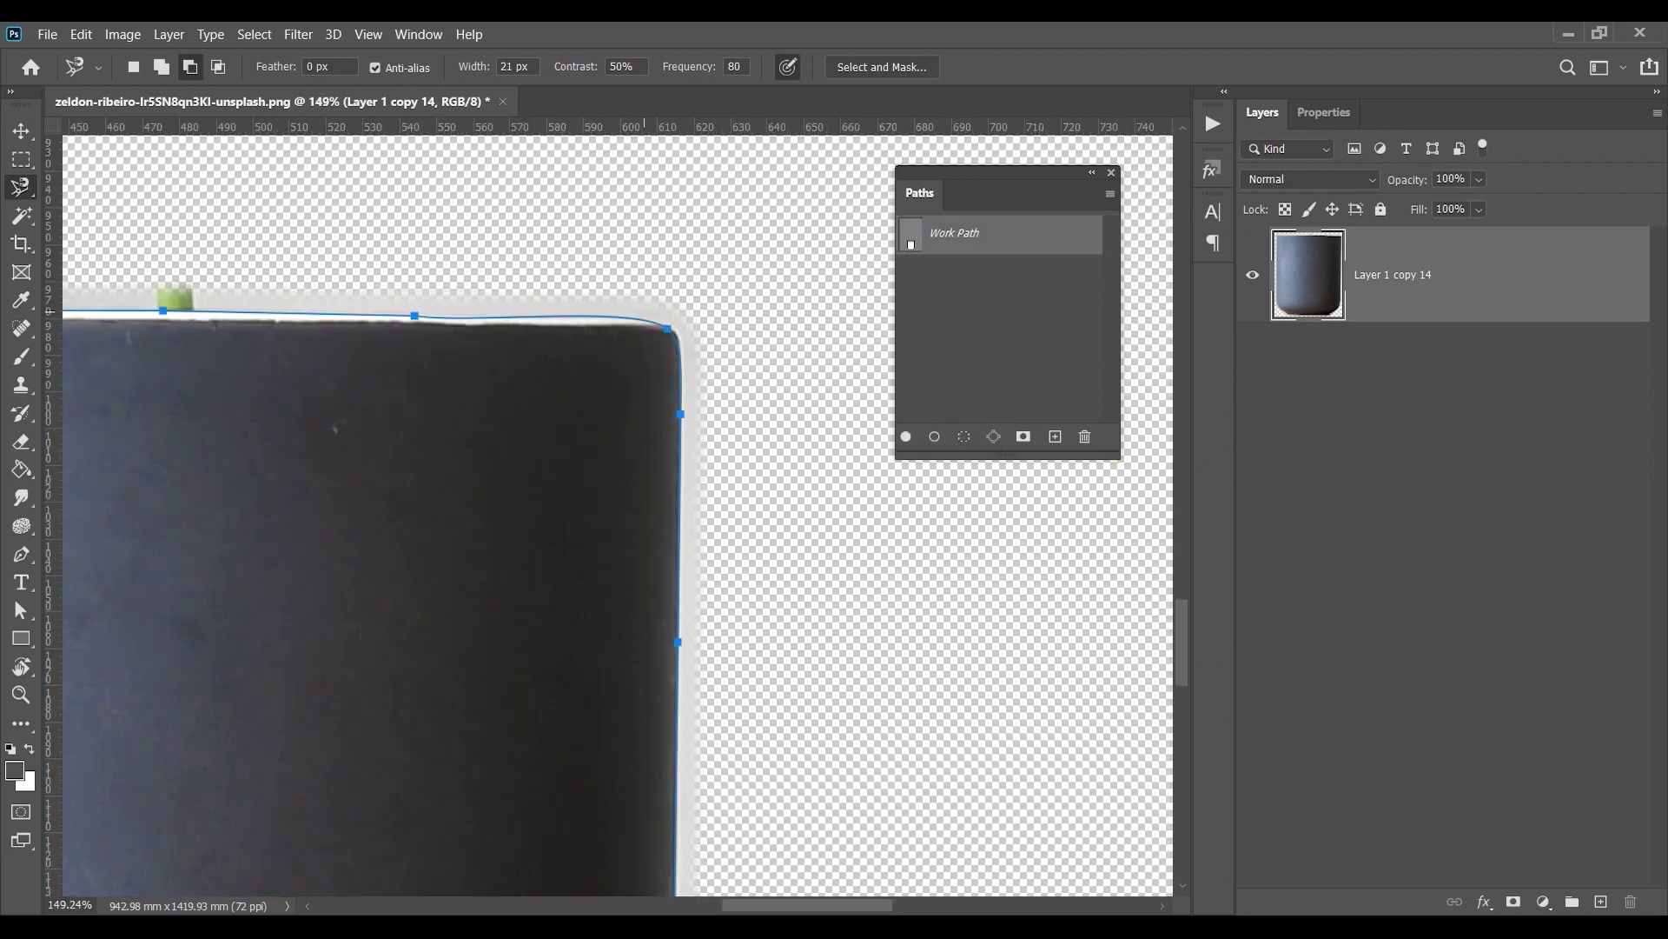
scroll(606, 348, down, 5)
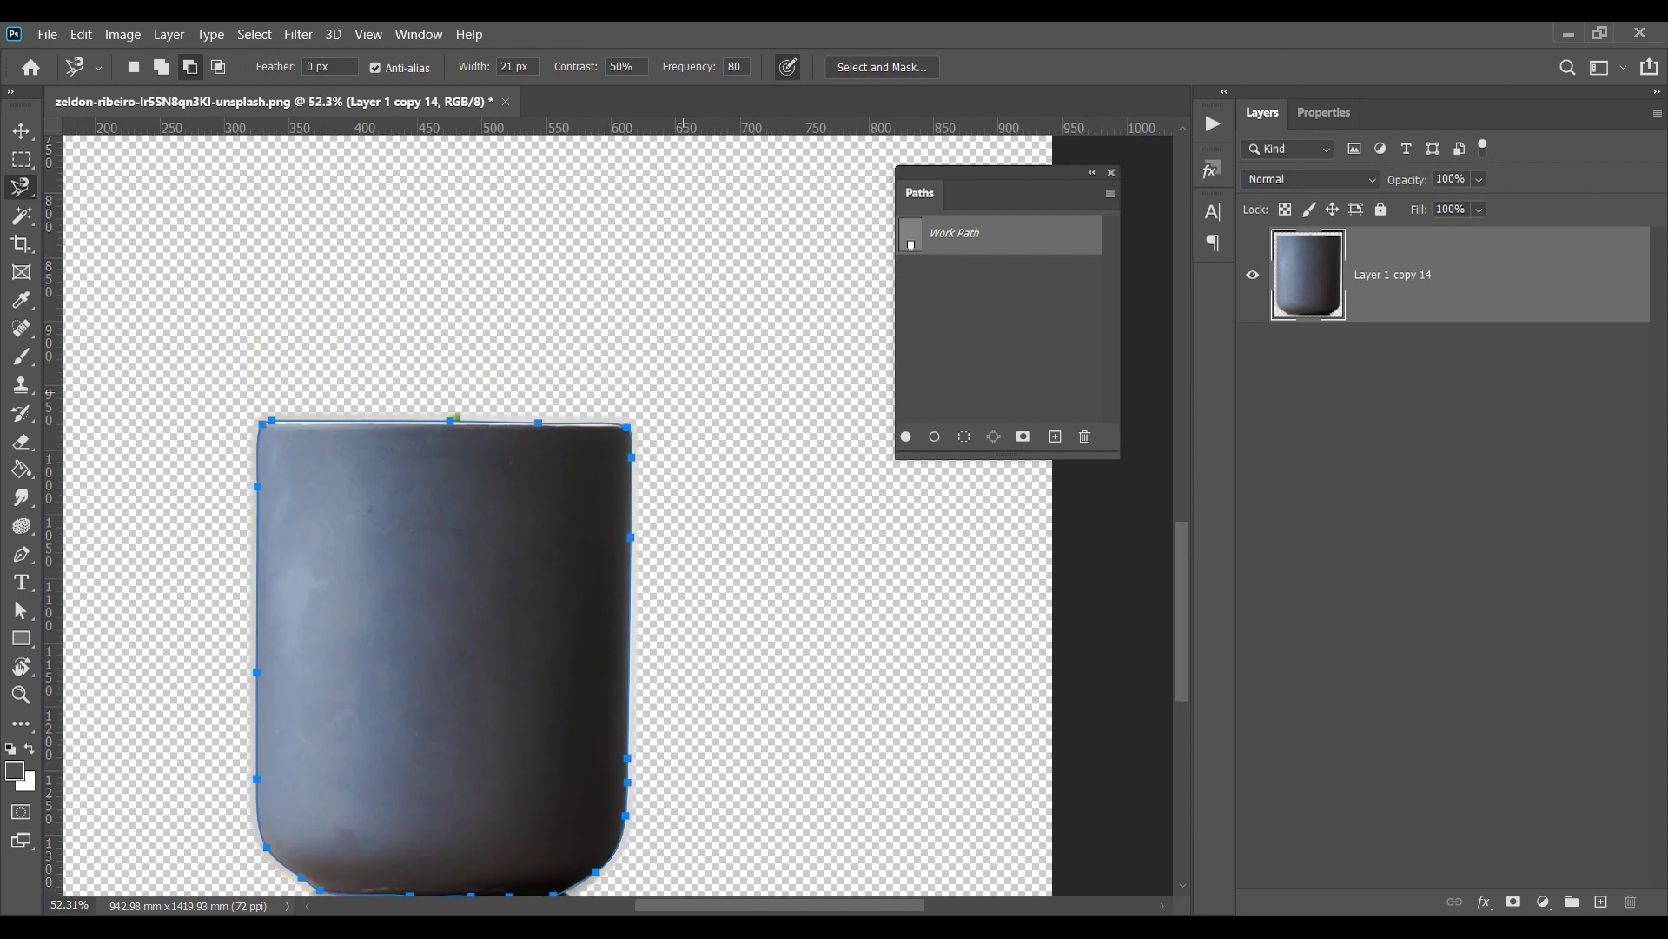
scroll(612, 439, up, 6)
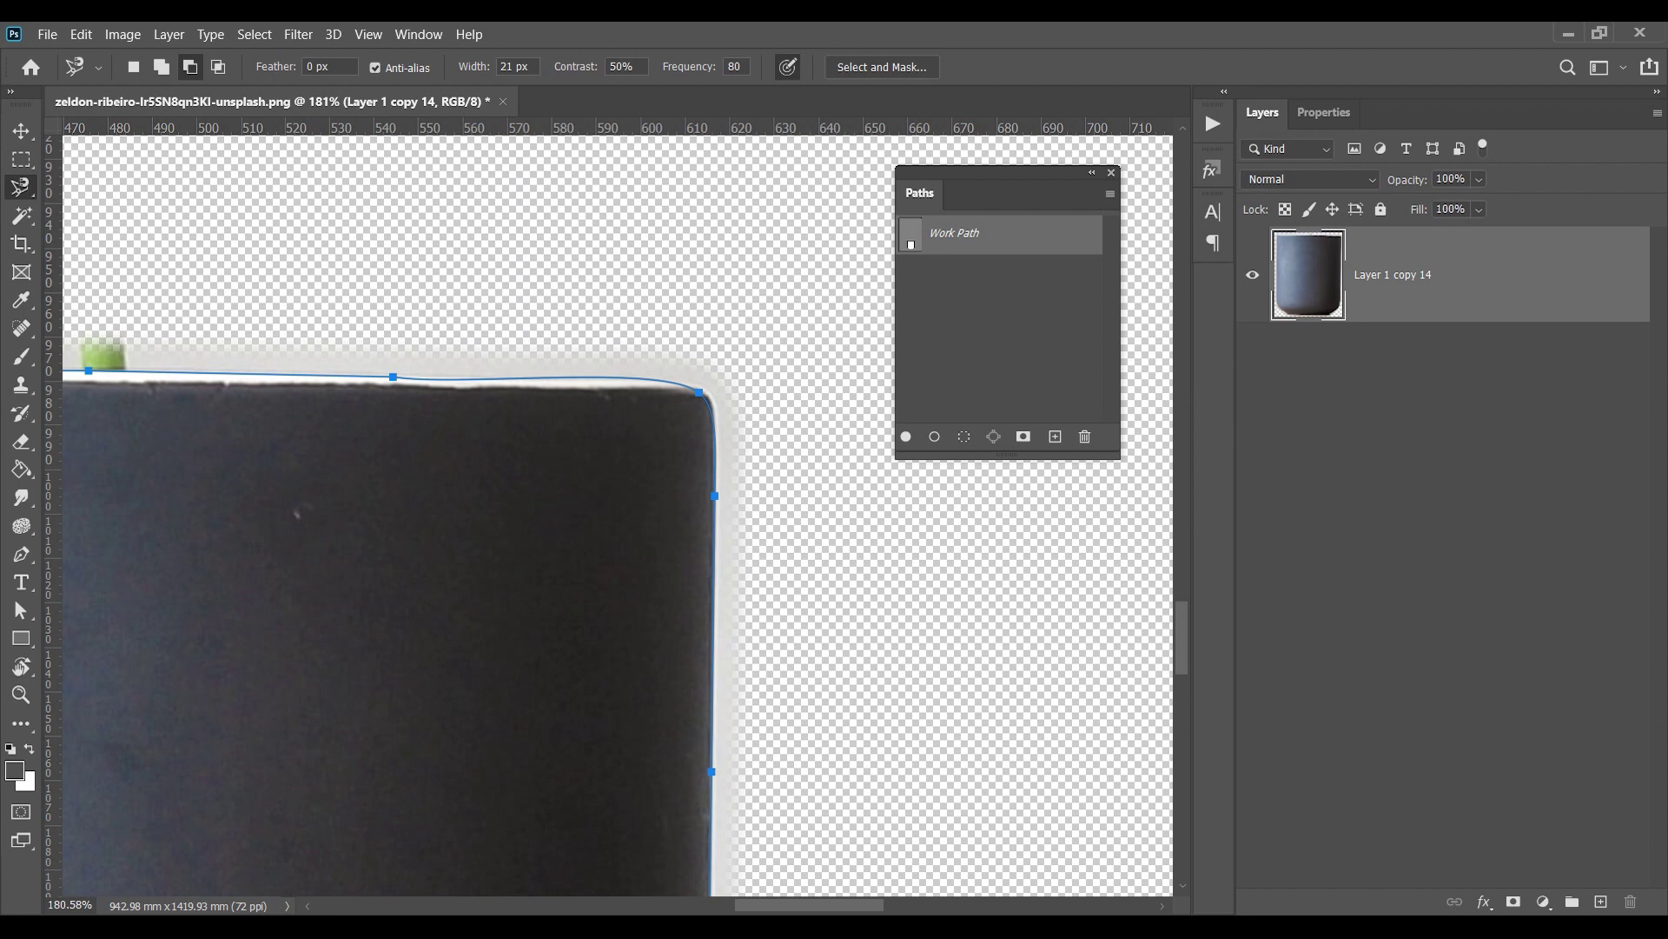
key(ctrl+Return)
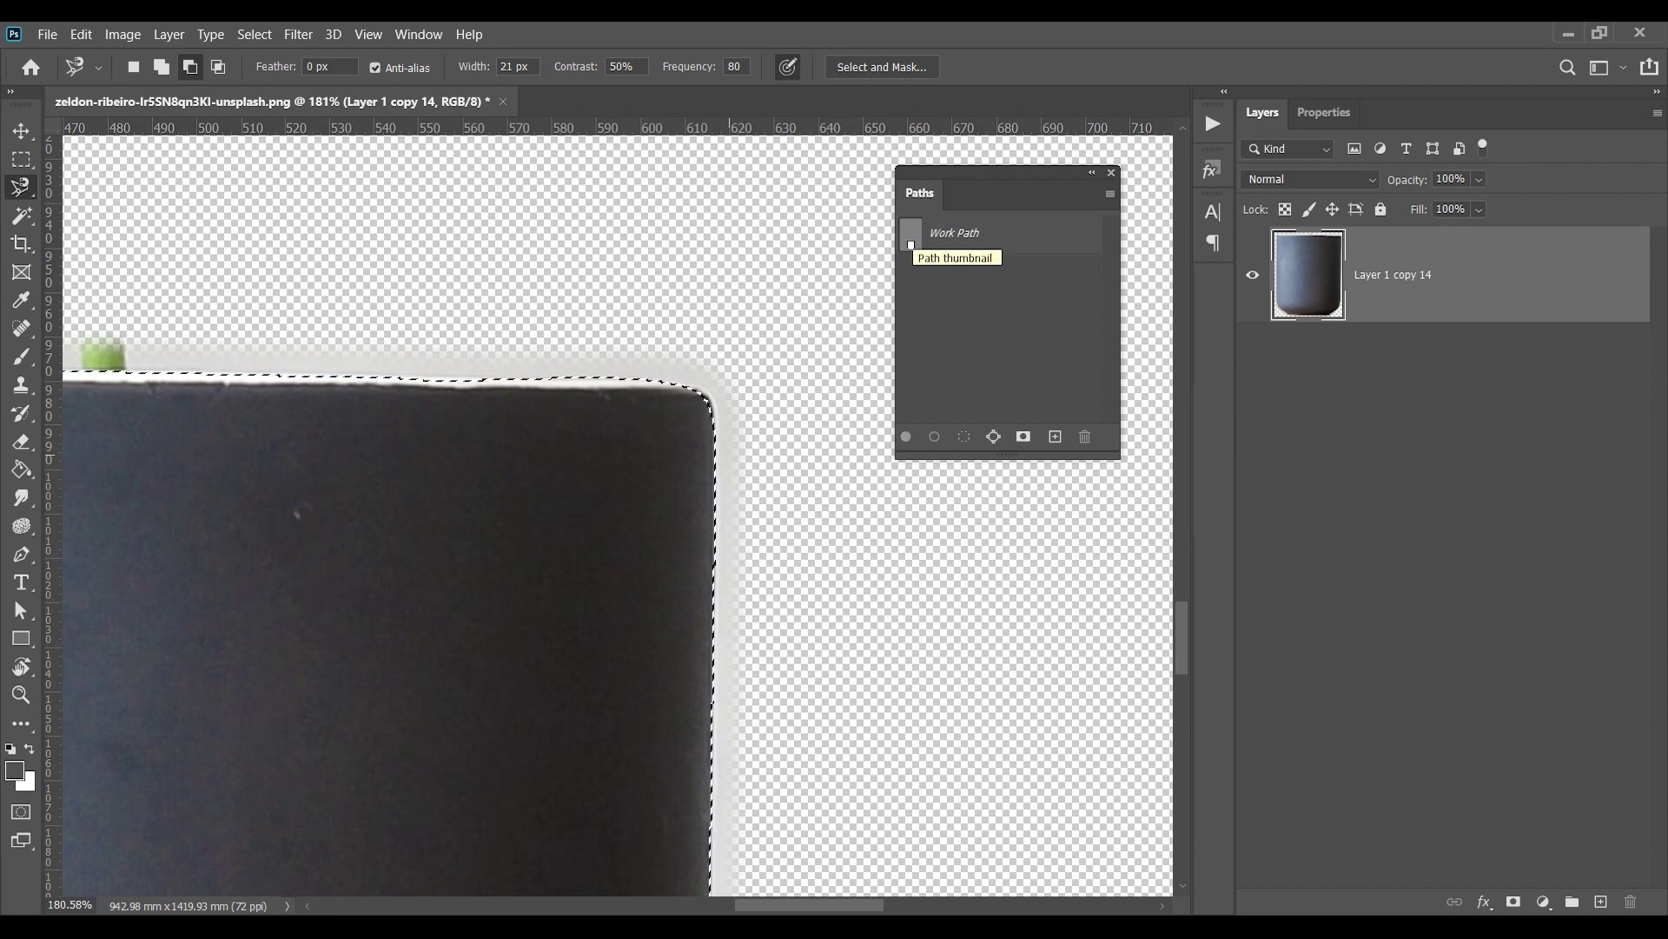
Step: Invert the selection so it covers everything outside the vase outline
scroll(663, 482, down, 11)
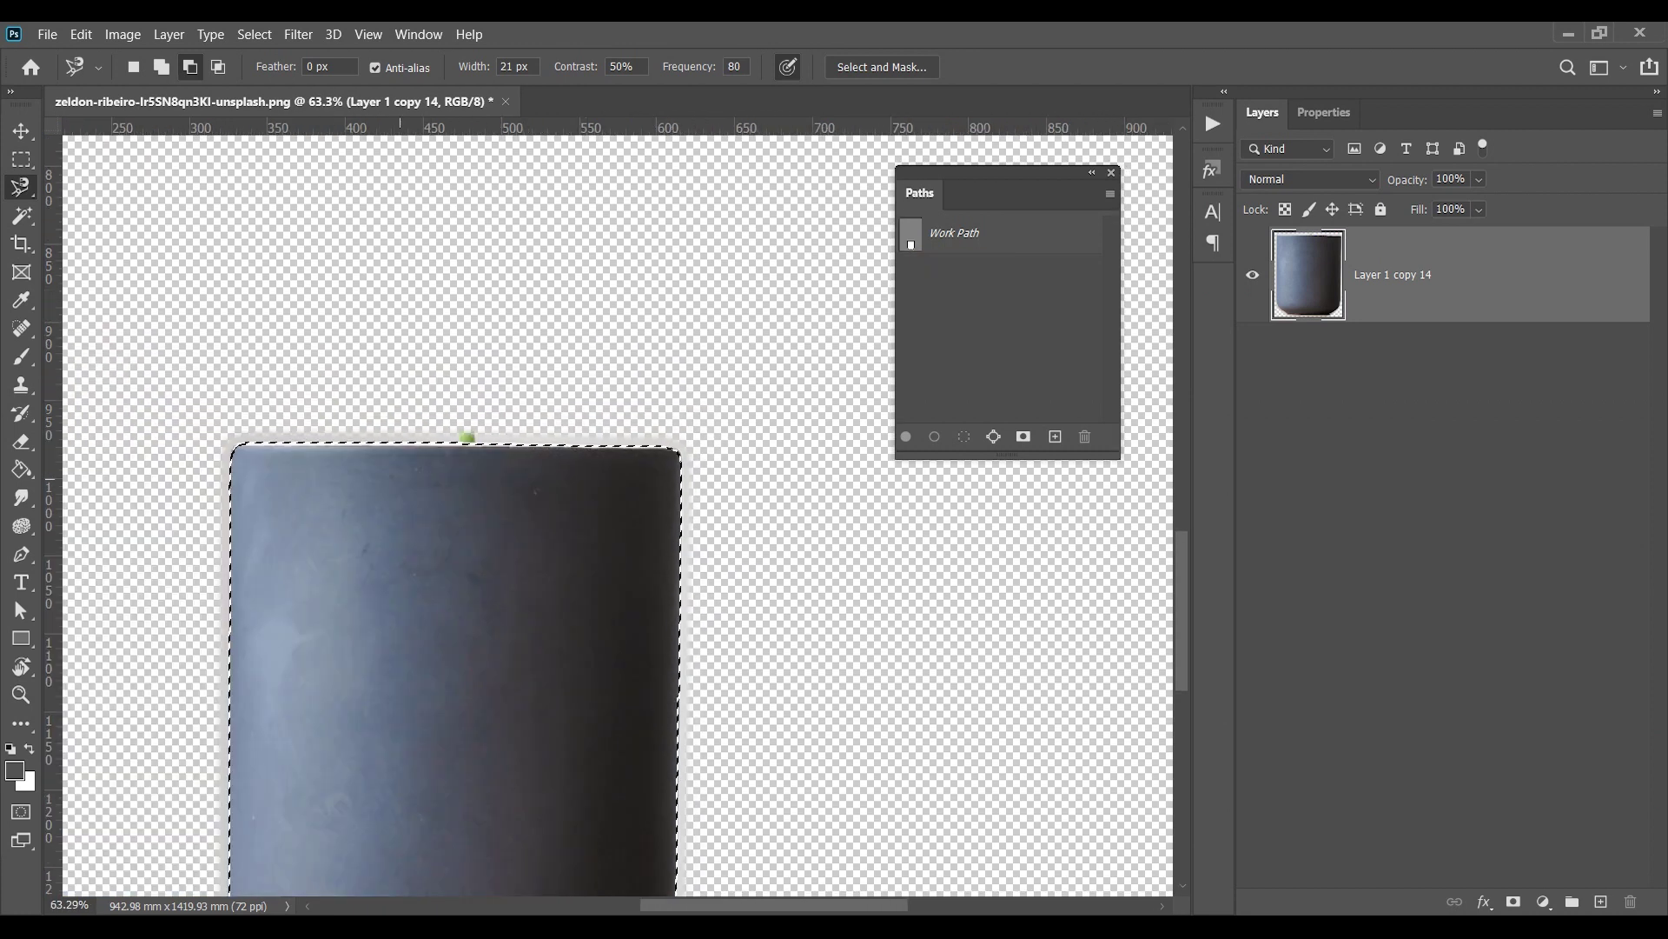
key(alt+s)
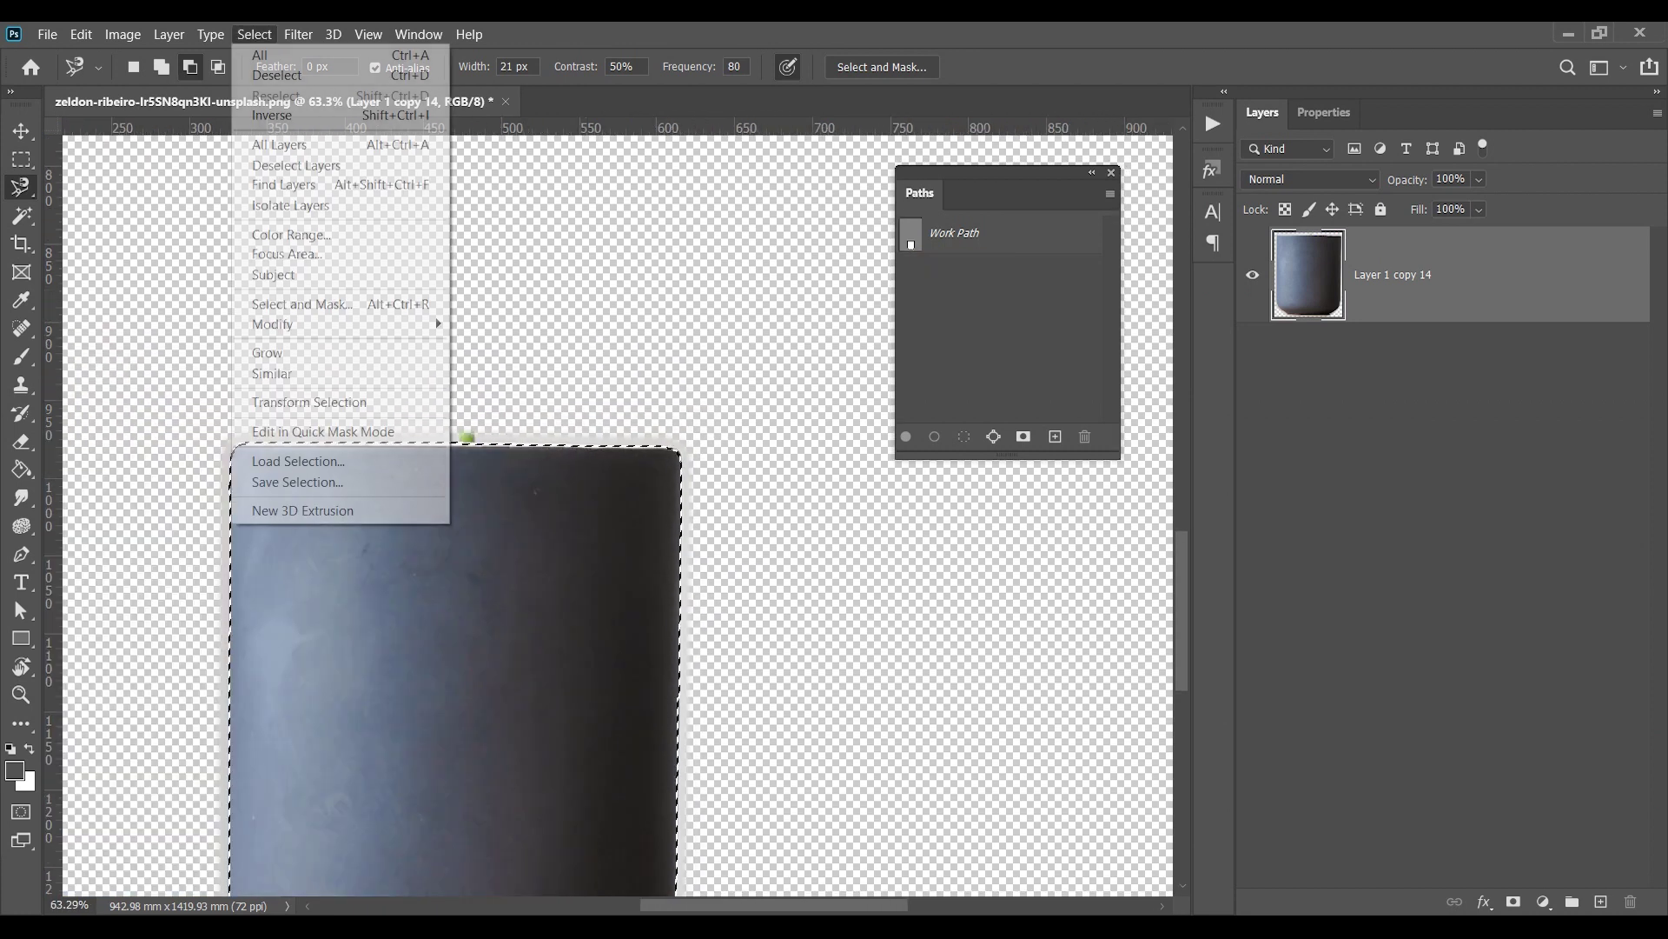
key(Down)
key(Down)
key(Down)
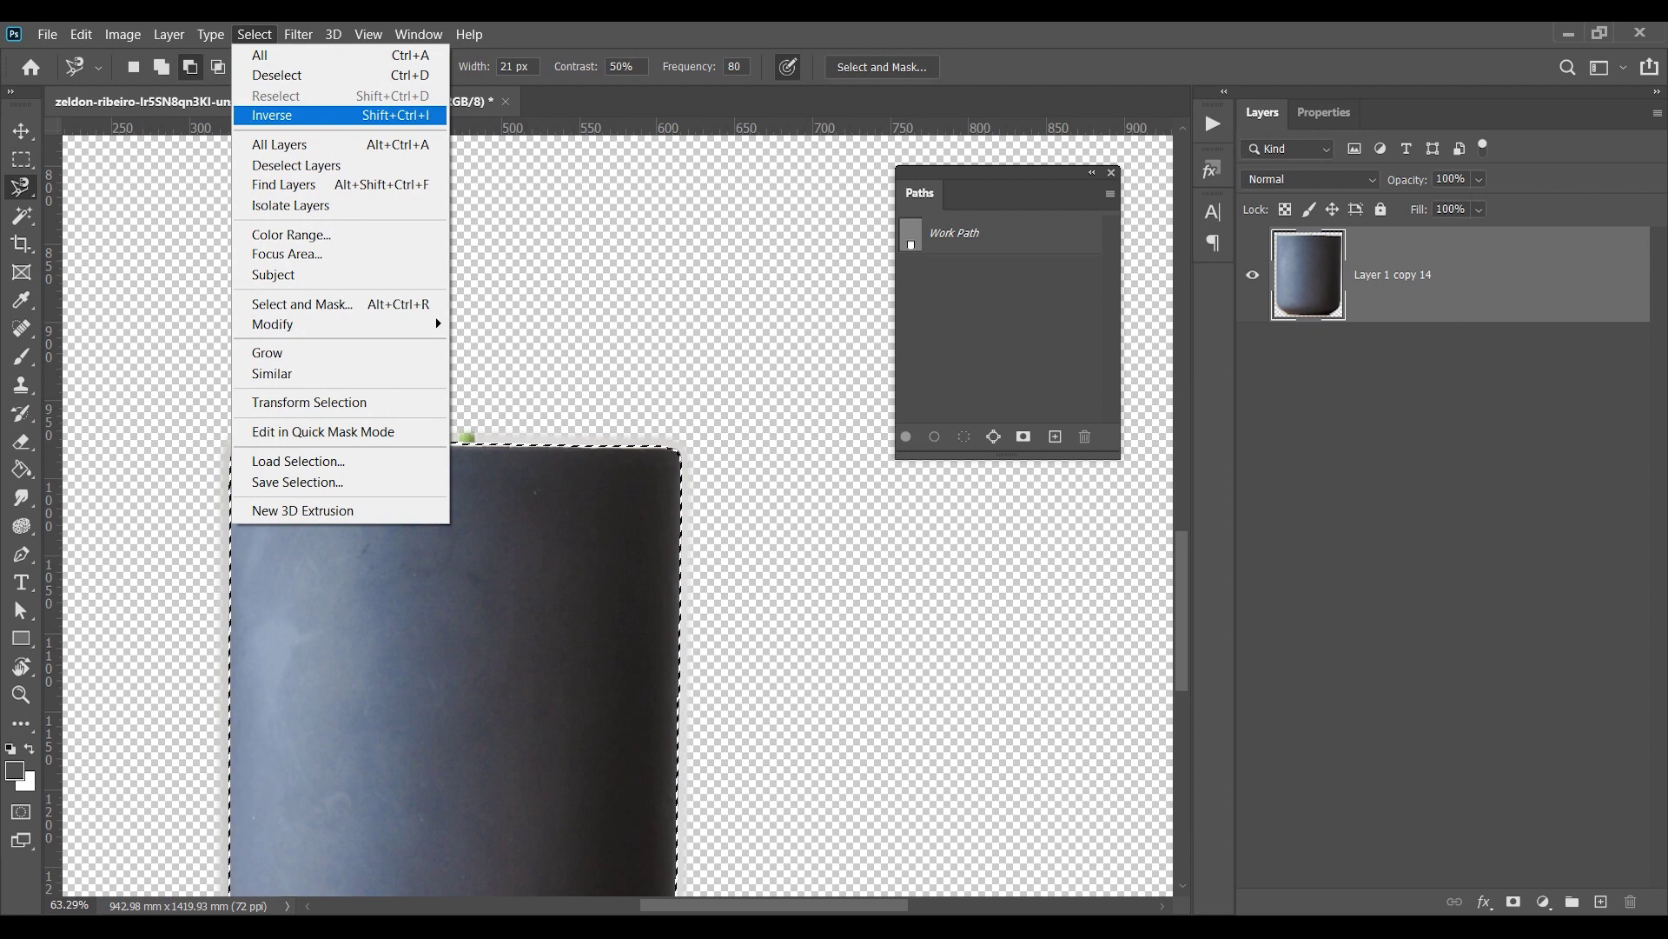
click(296, 115)
scroll(494, 377, down, 9)
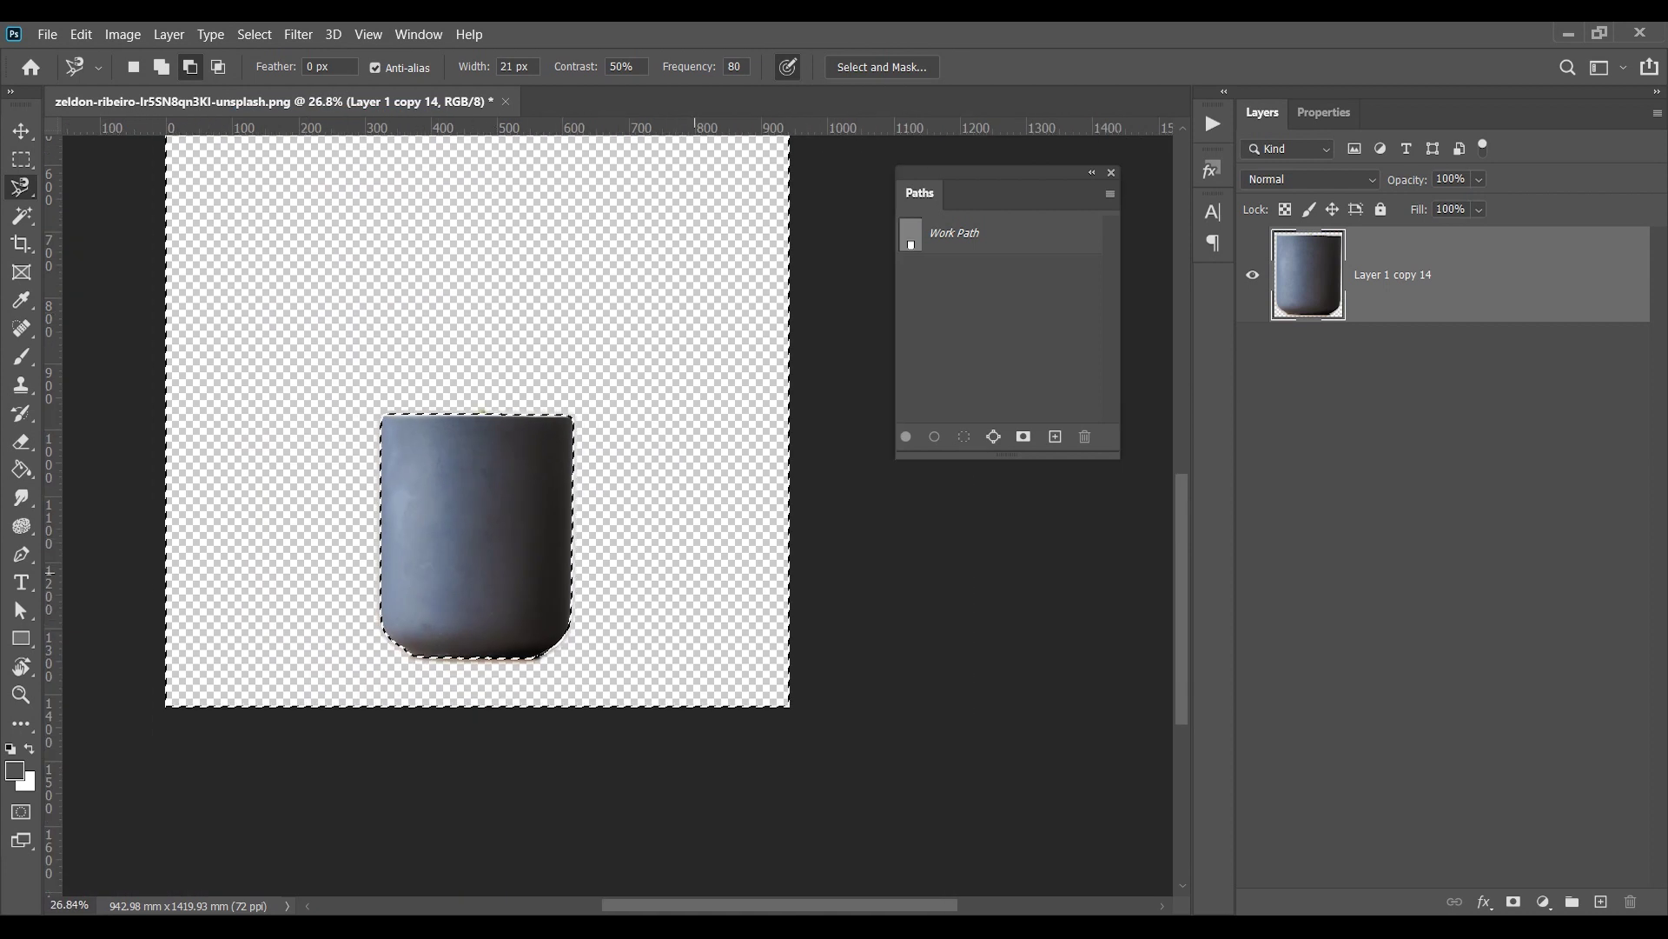
Step: Delete the feathered fringe outside the vase from the merged layer and clear the selection
scroll(488, 425, up, 14)
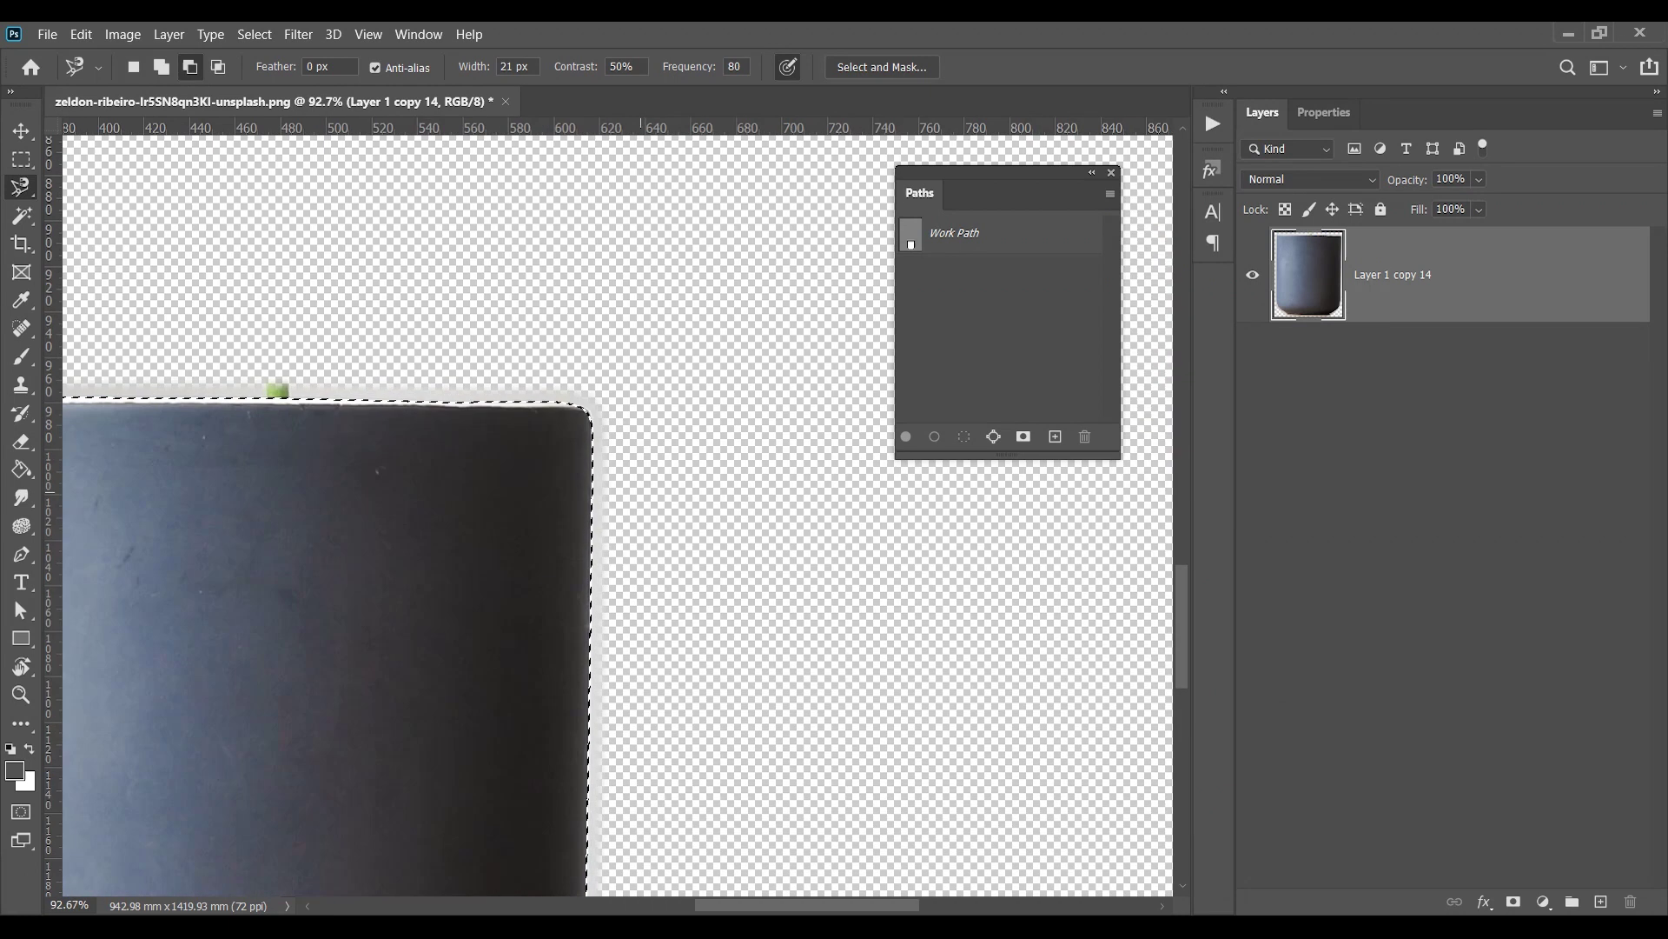
key(Delete)
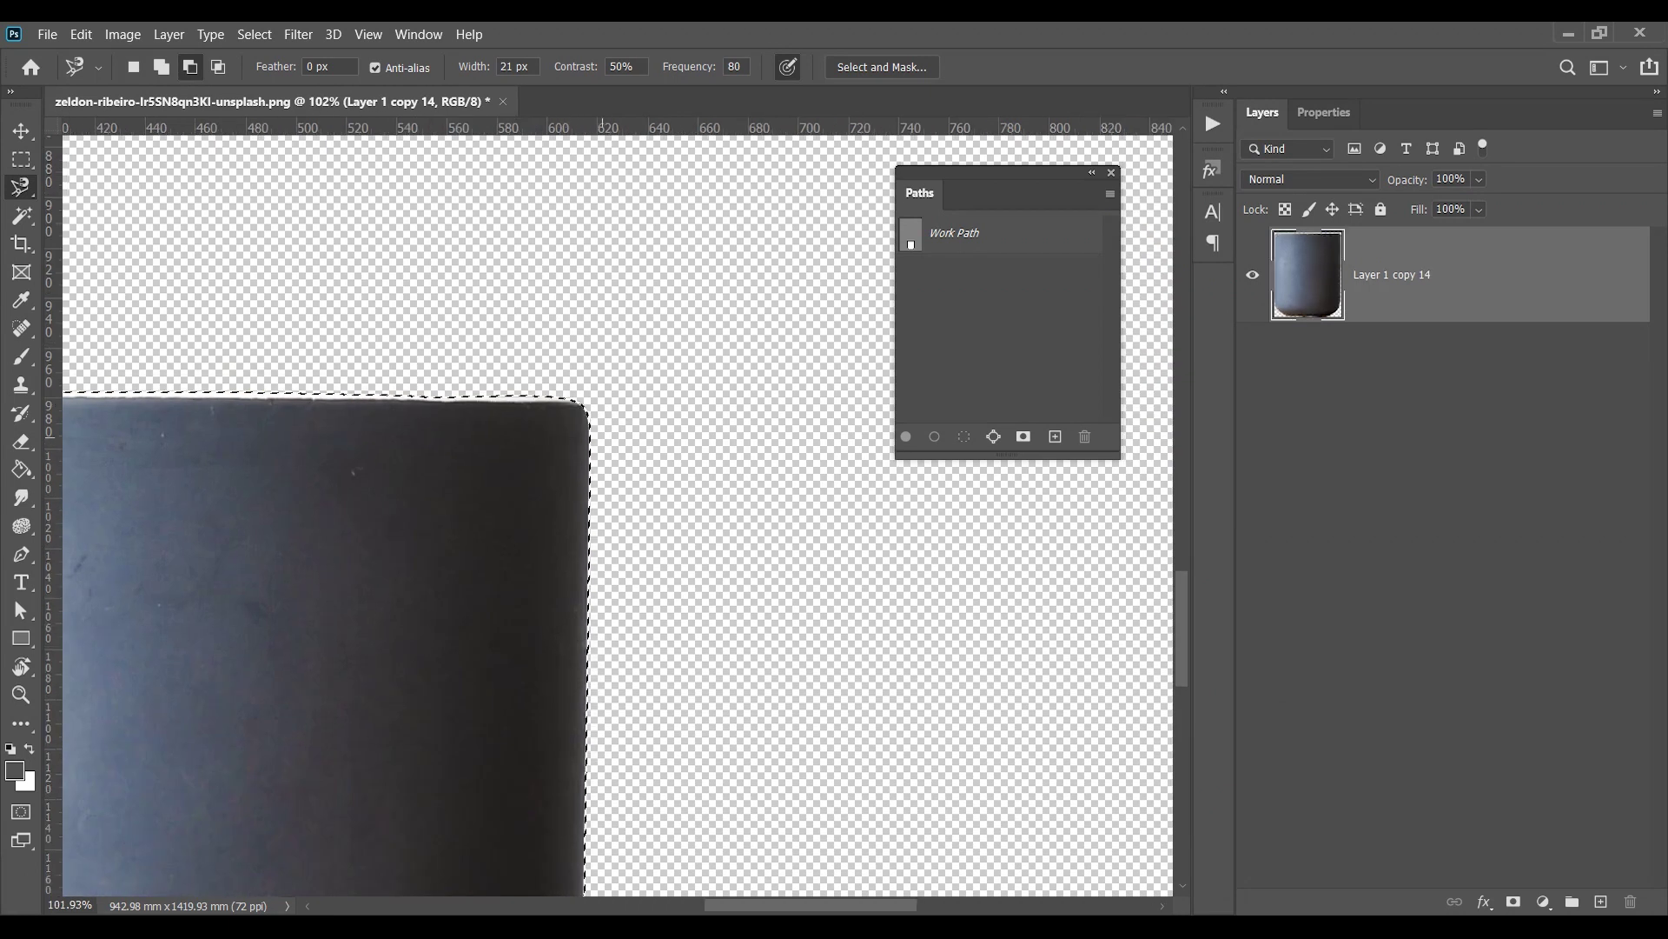
scroll(603, 424, up, 10)
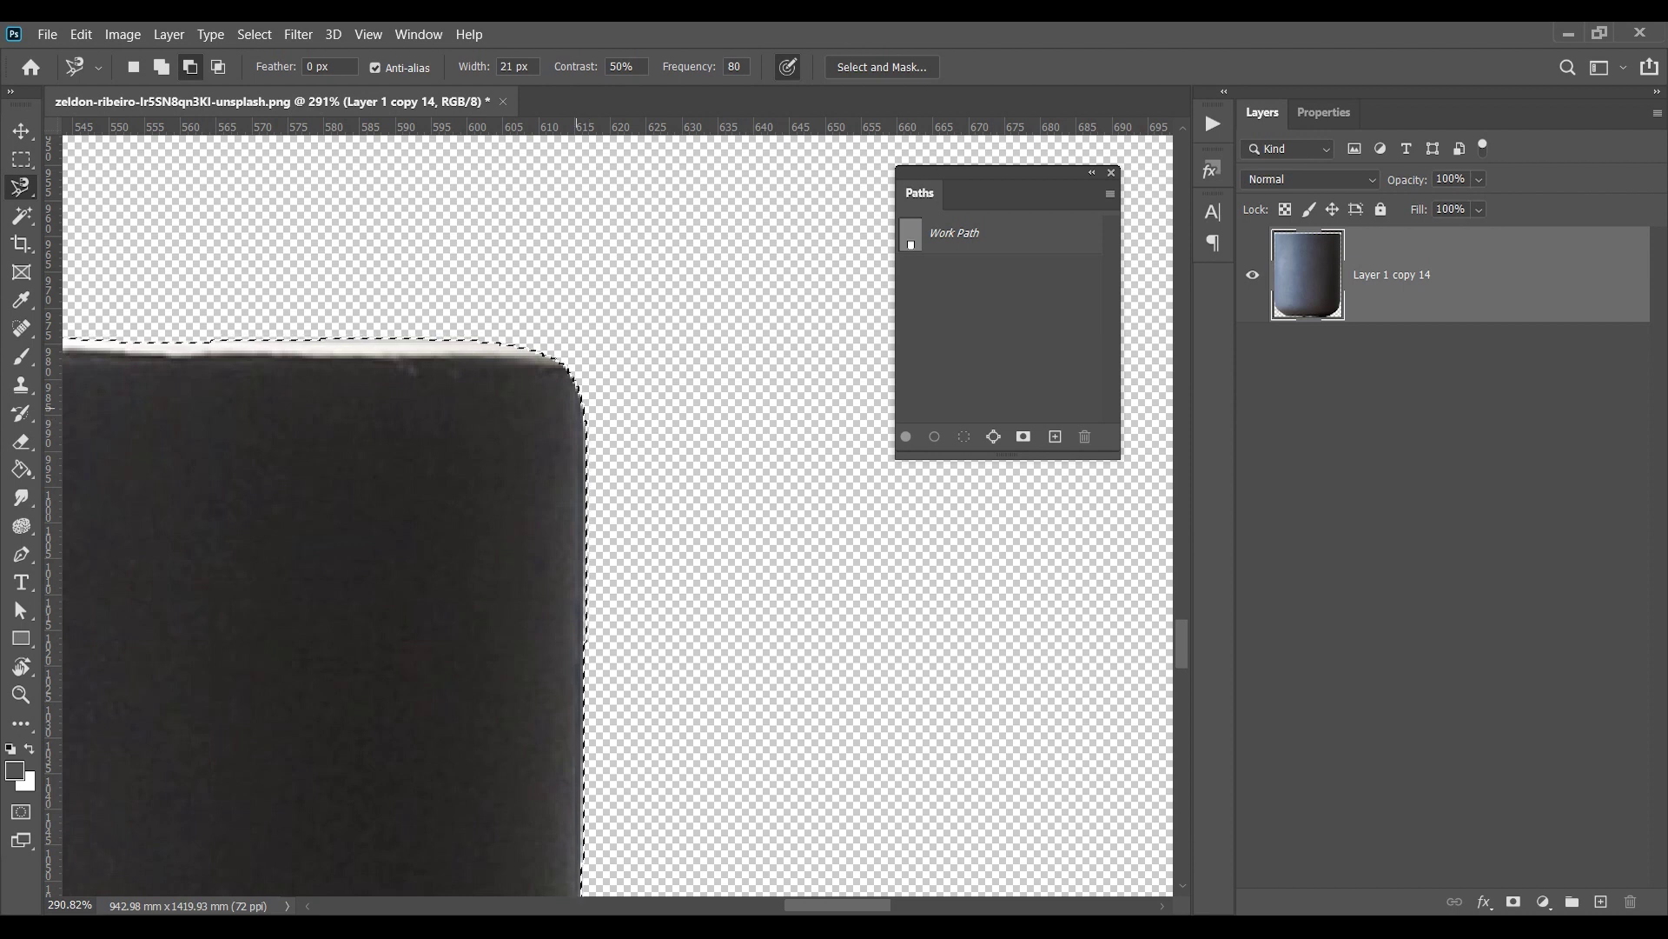
scroll(576, 407, down, 16)
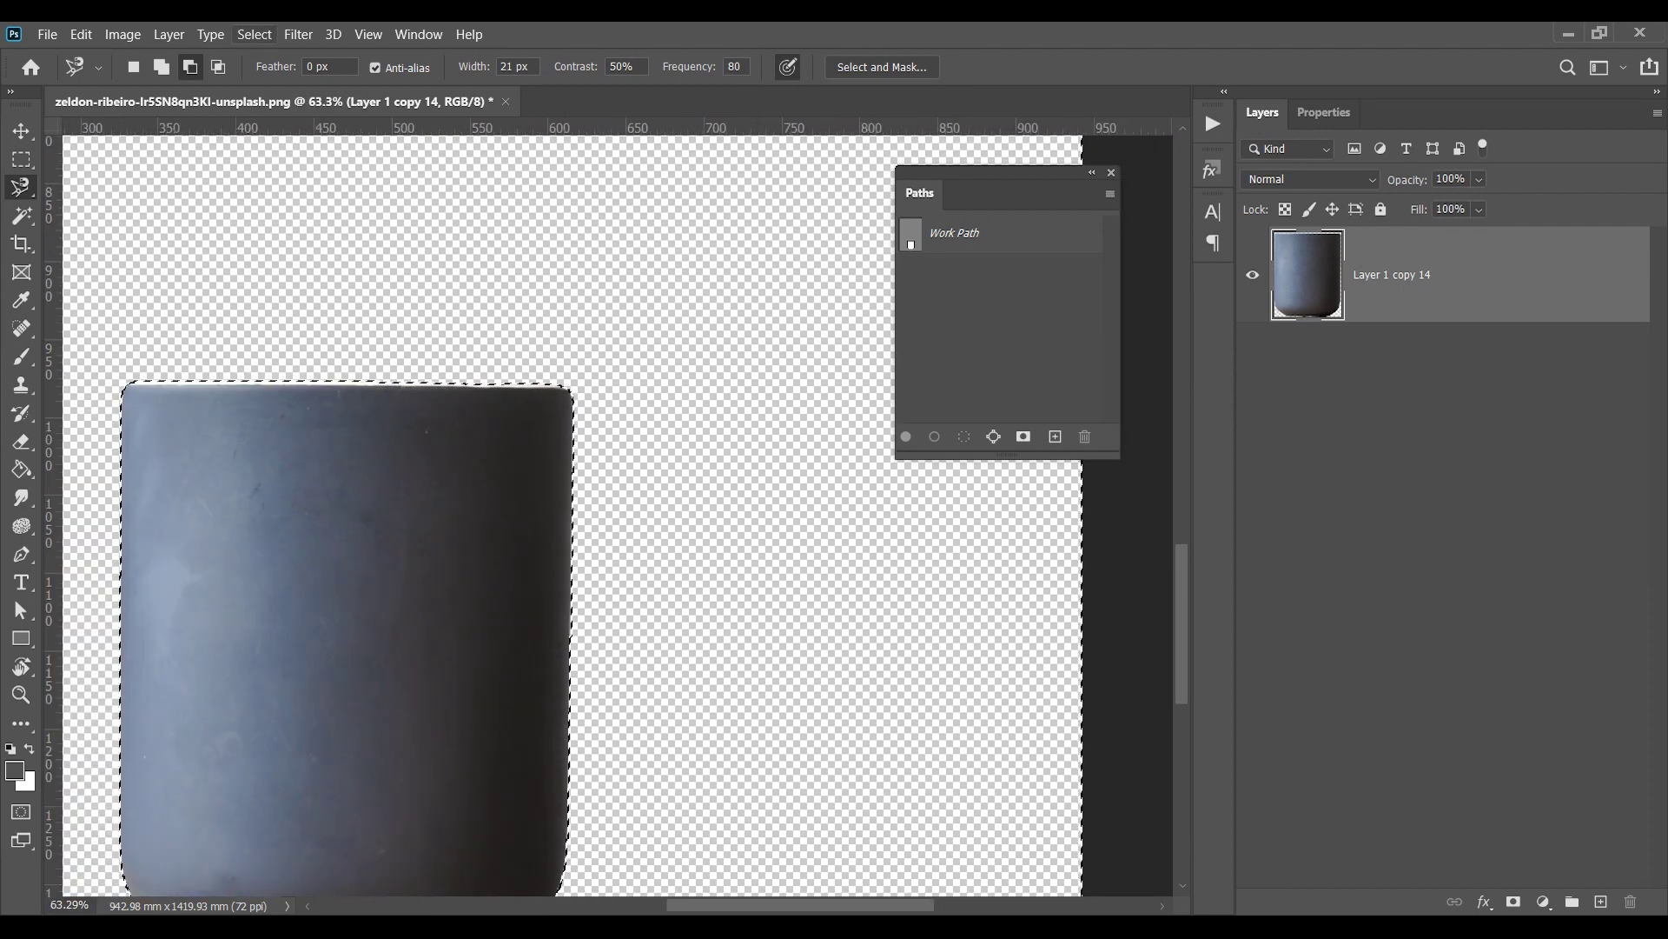
click(255, 34)
click(277, 74)
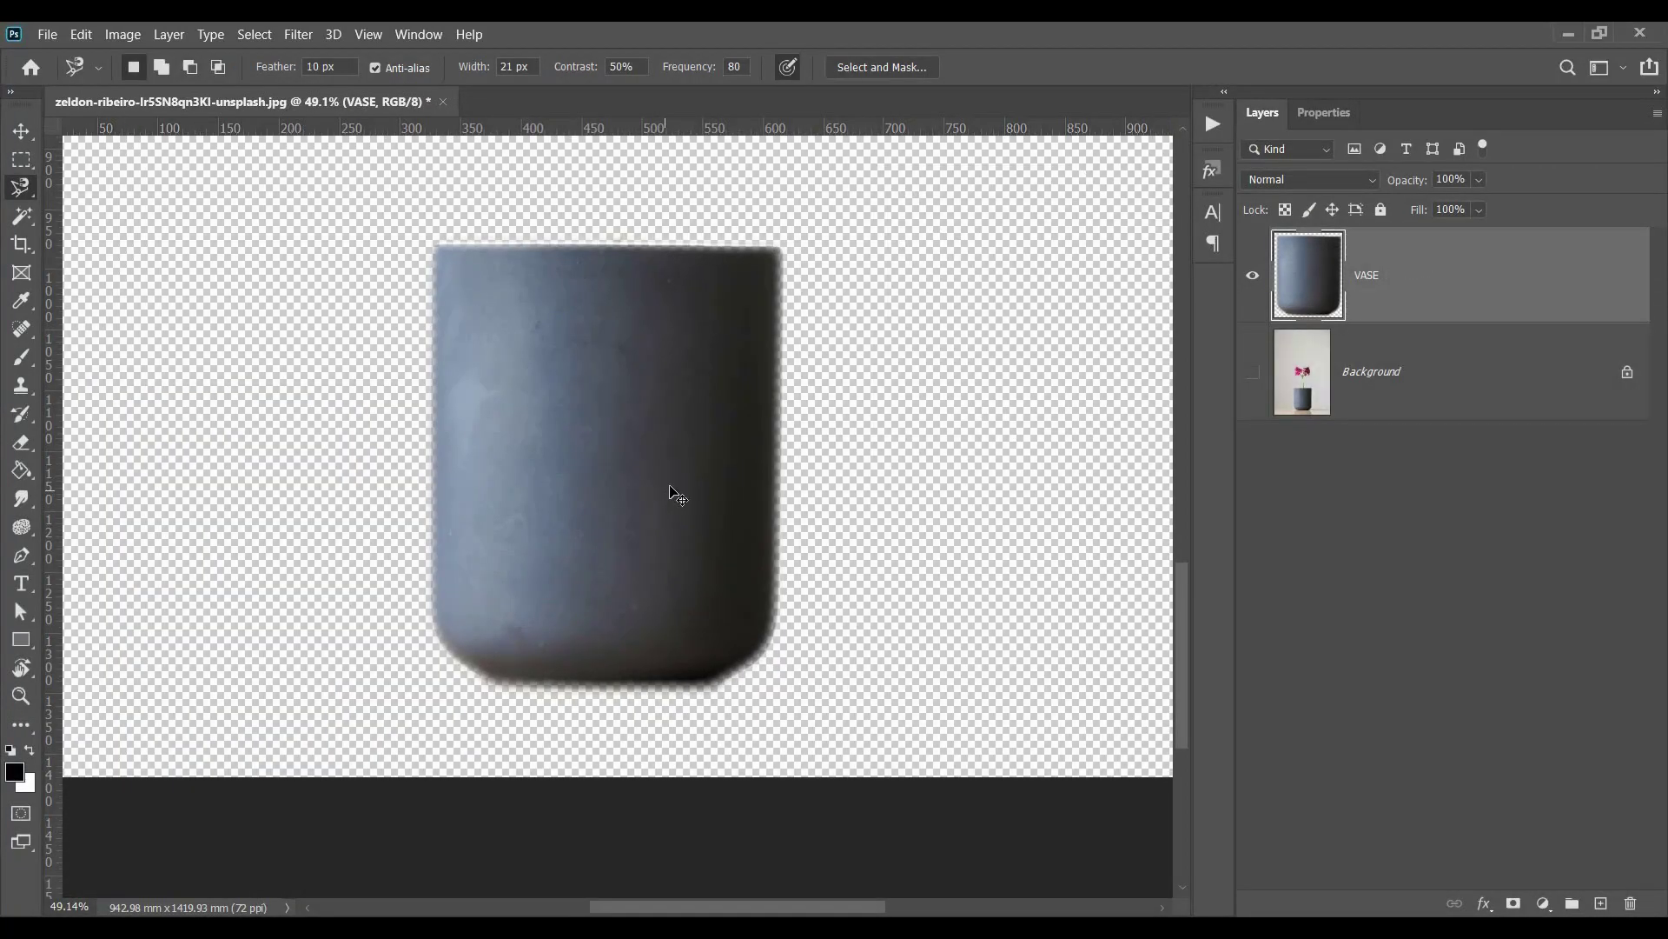
Step: Switch to the Move tool and save the vase cutout as a PNG in the Desktop's Lasso folder, using the smallest file size
key(v)
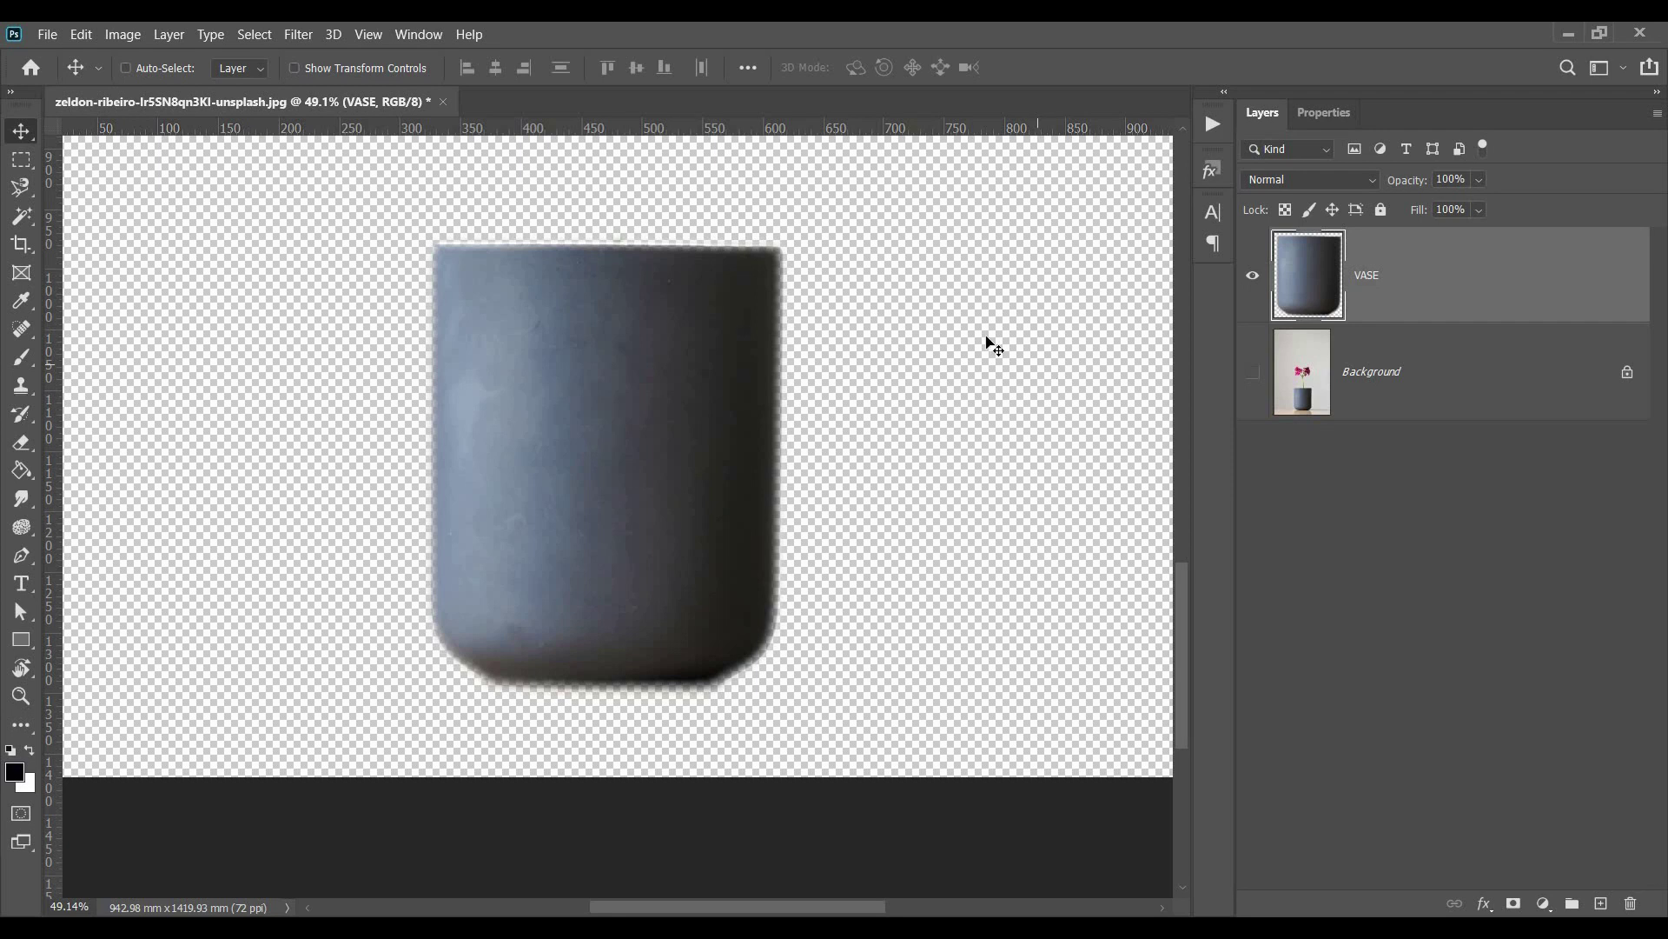
click(51, 34)
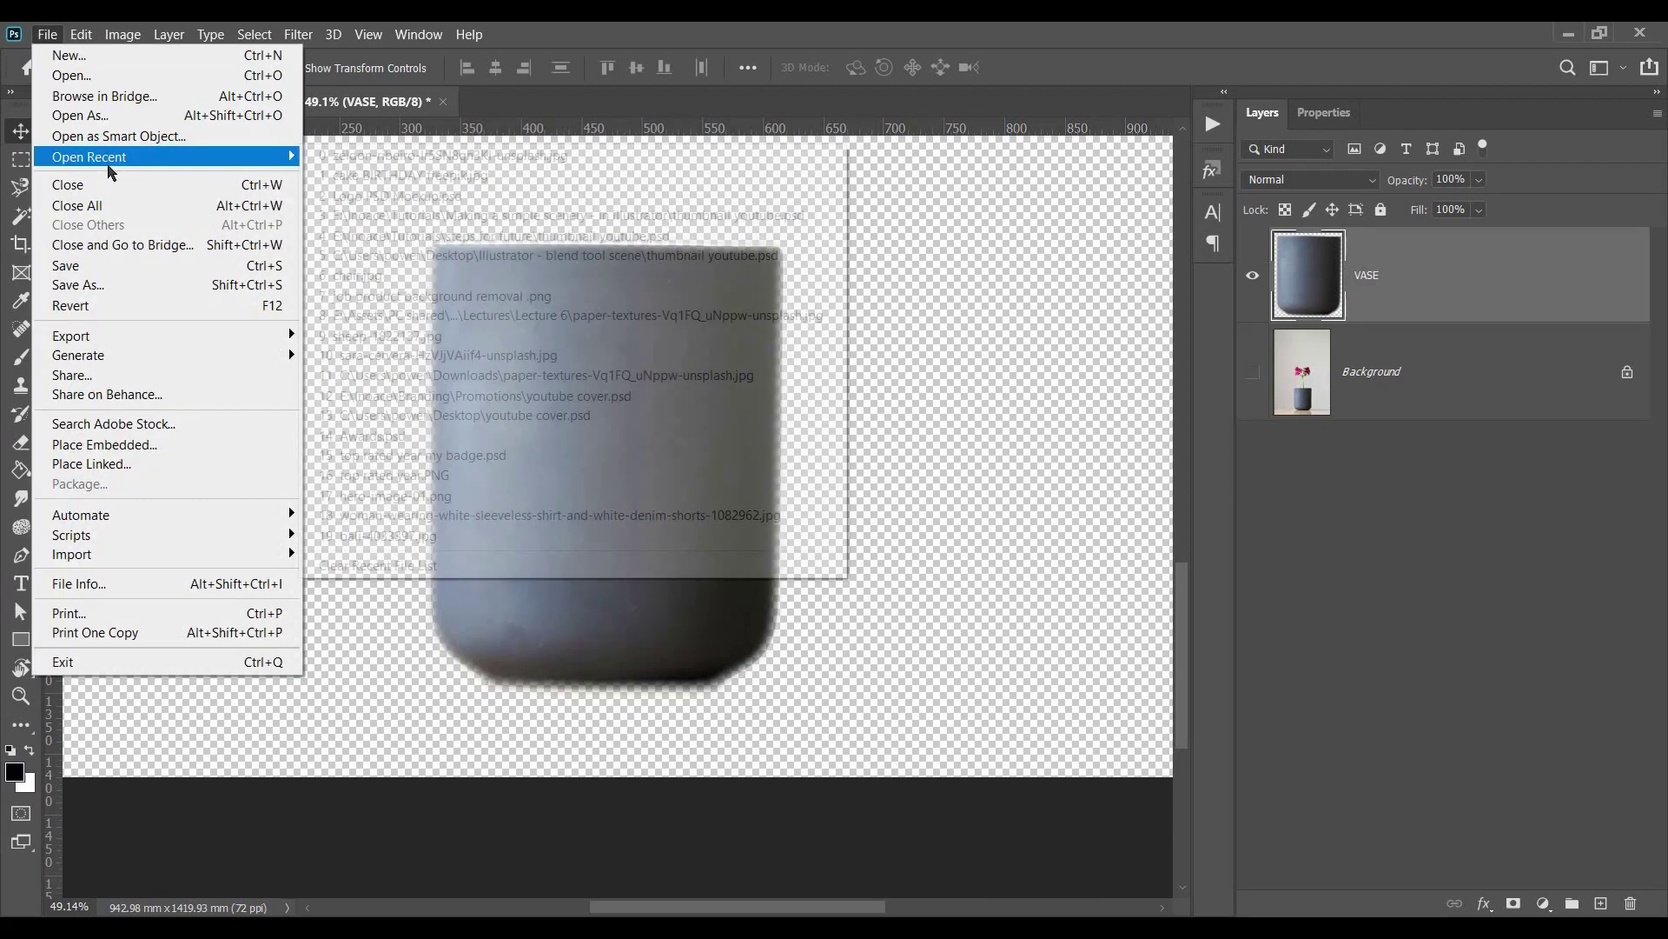
click(142, 265)
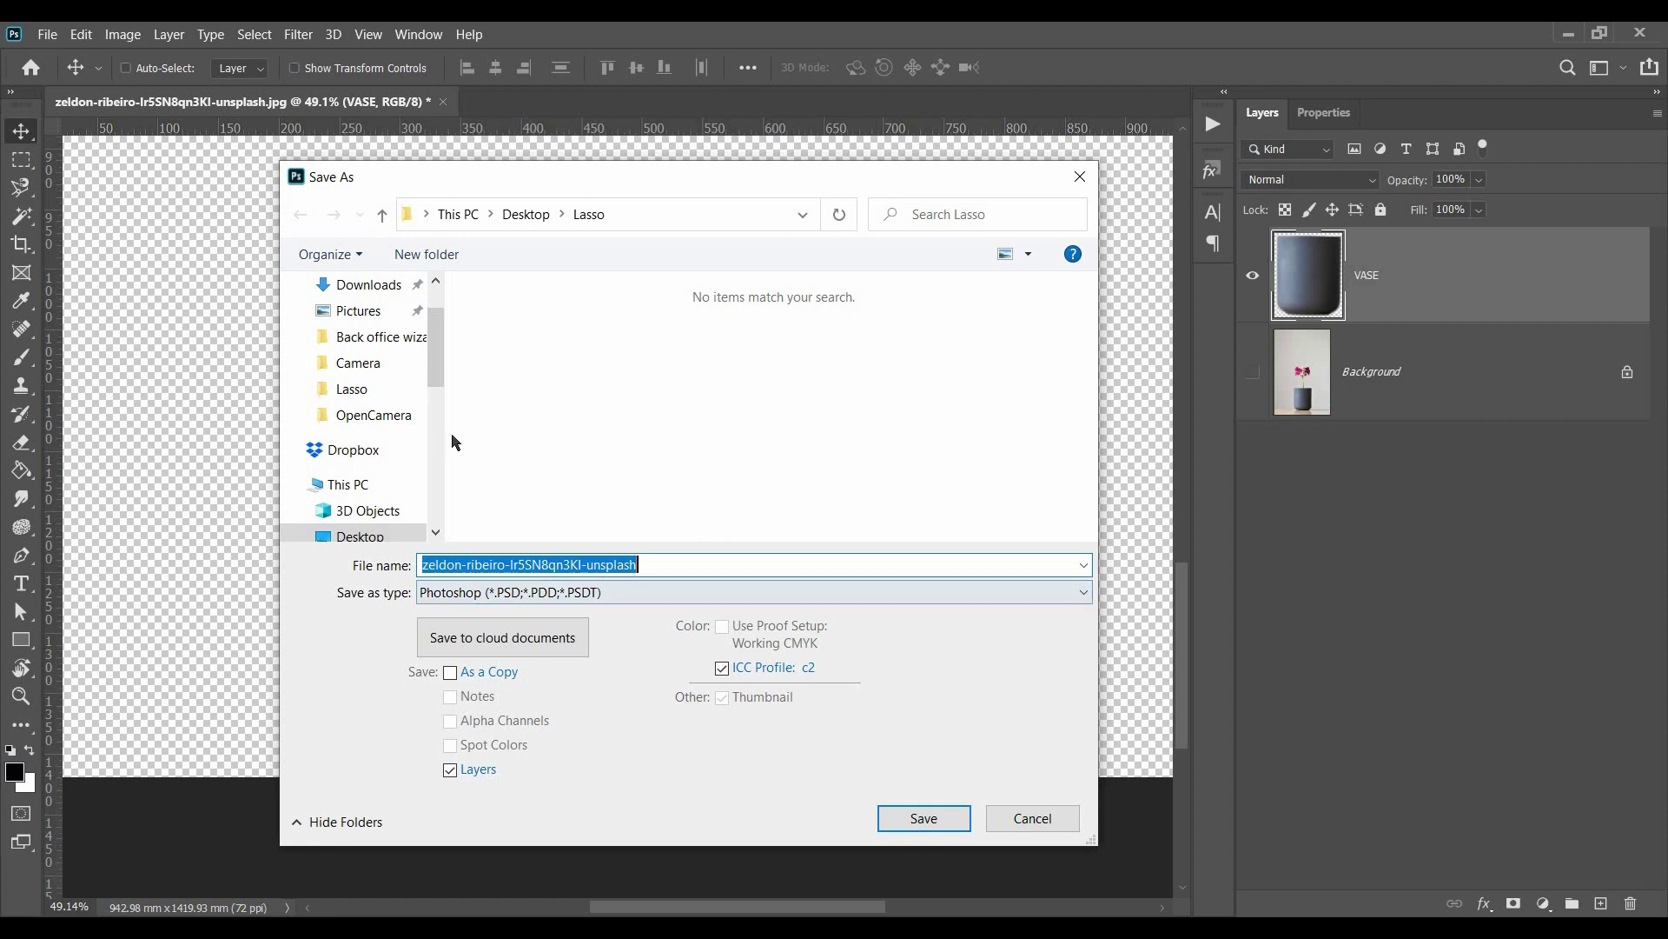
drag(446, 434, 291, 453)
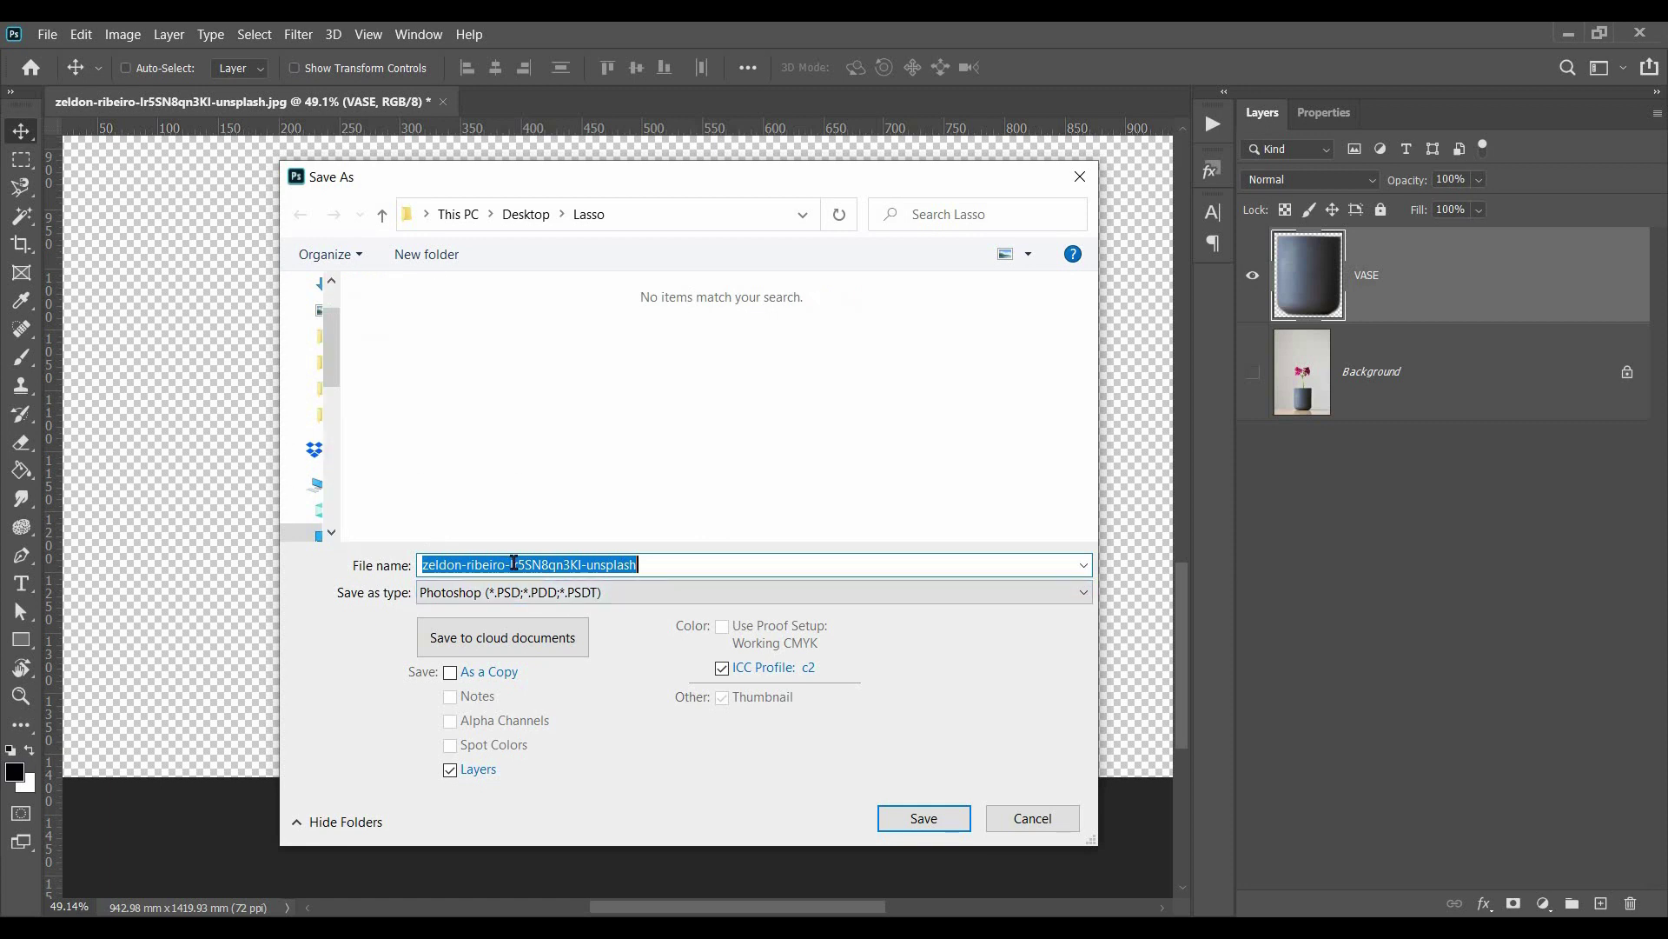
click(583, 600)
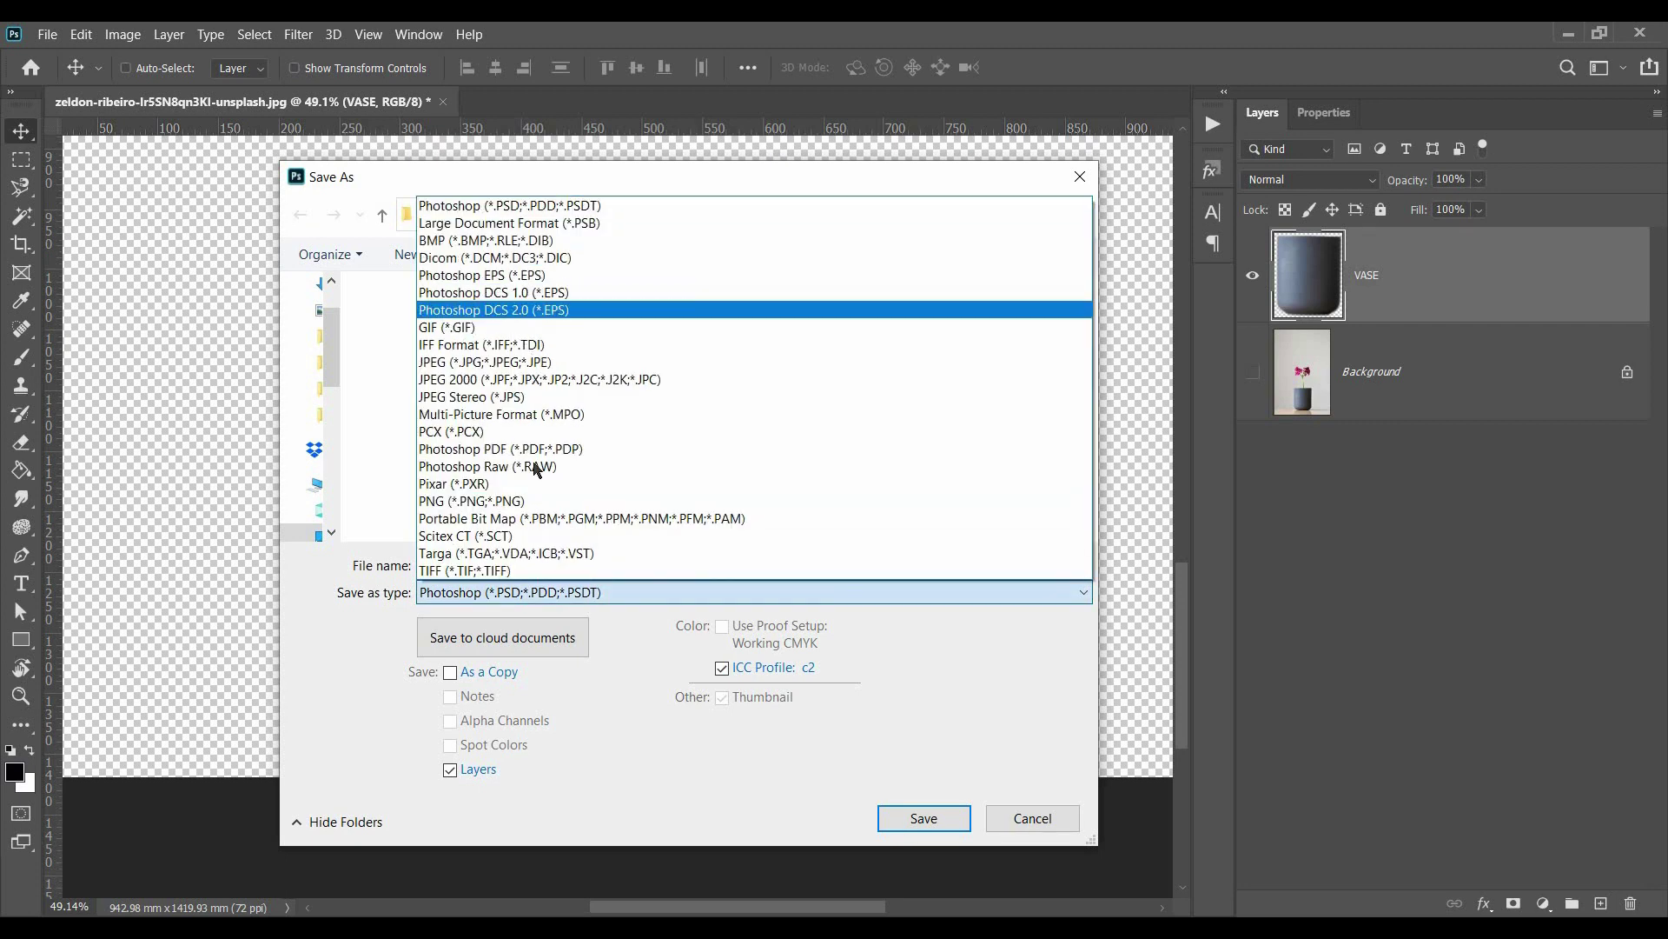
click(528, 502)
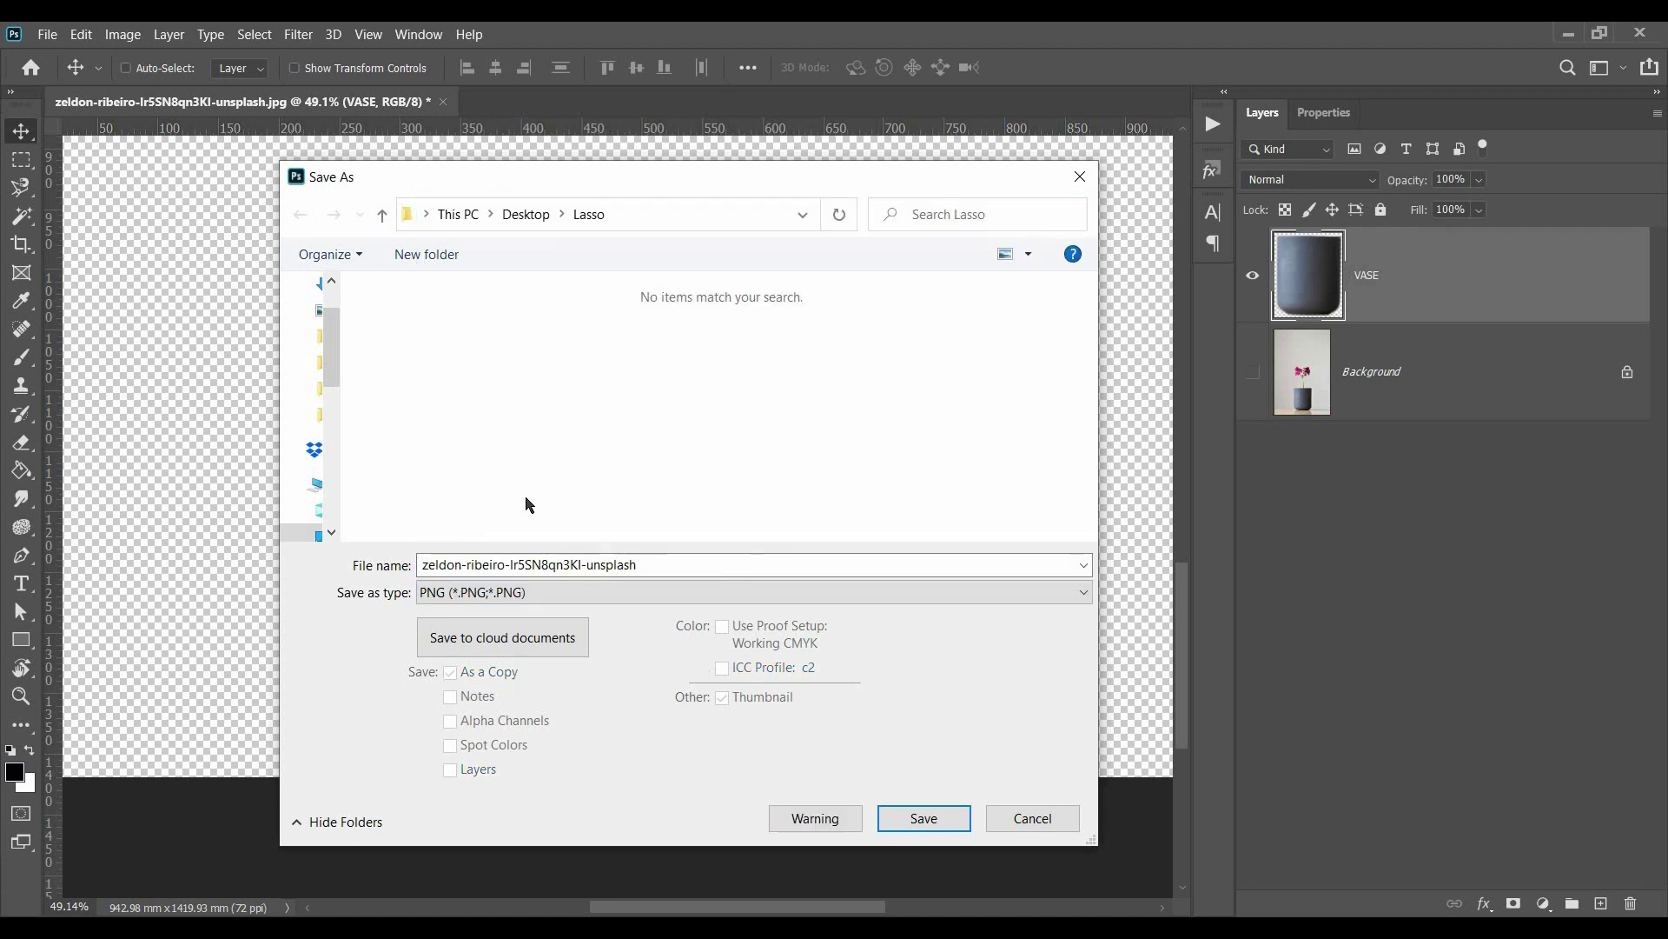
click(940, 818)
drag(589, 219, 660, 207)
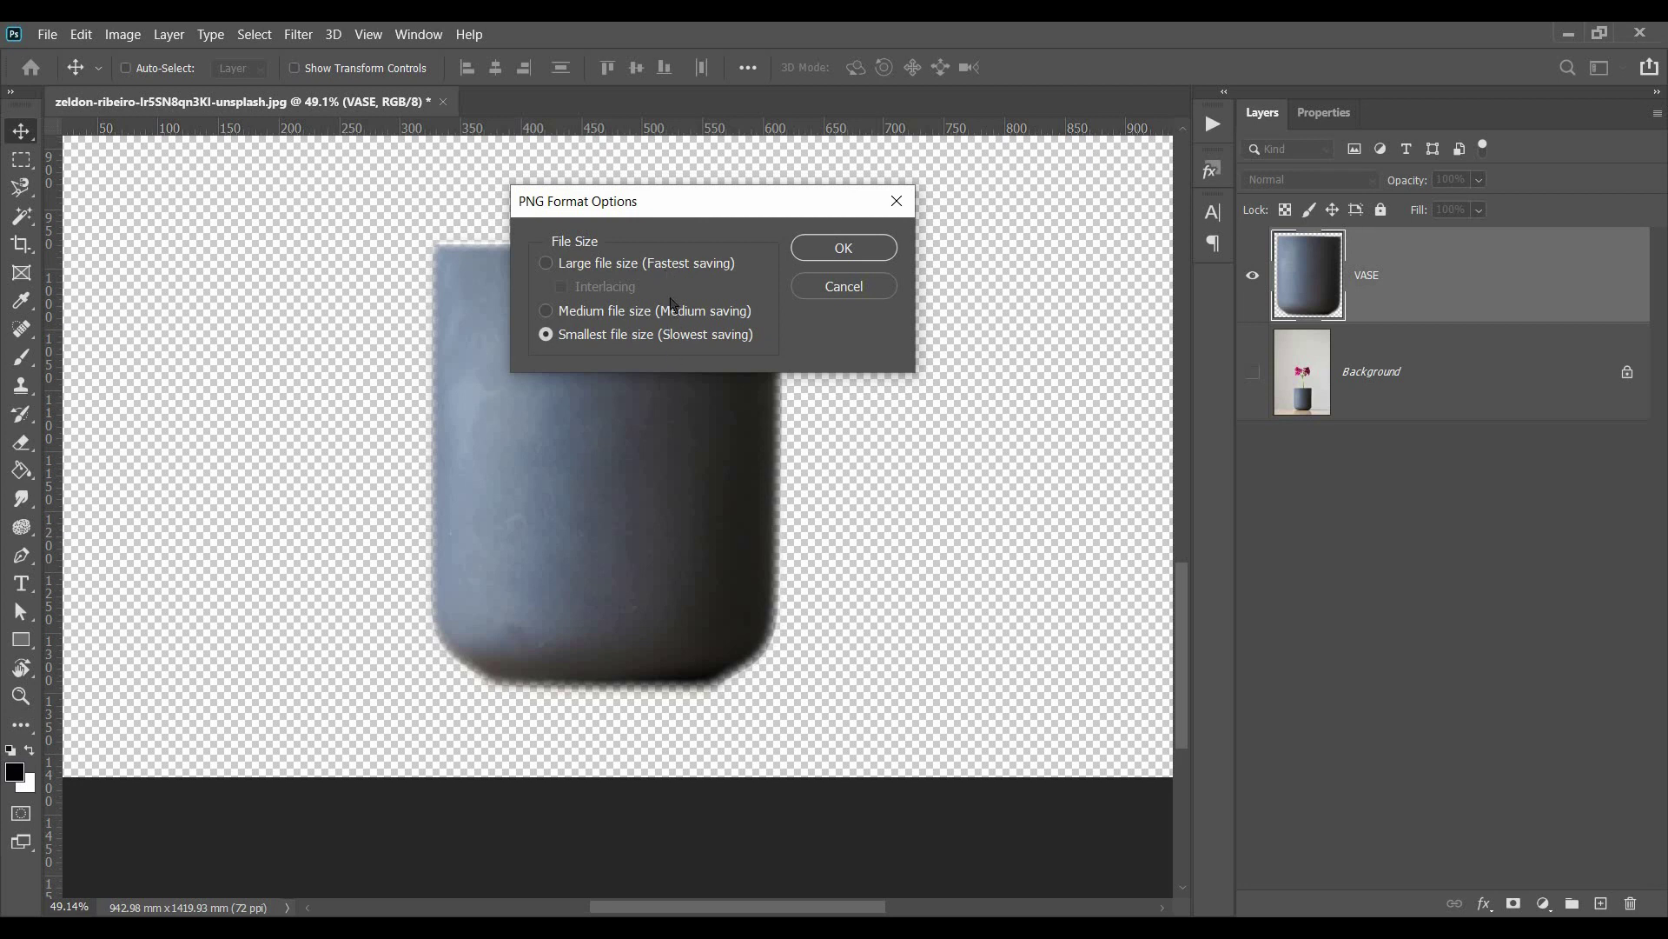
click(832, 252)
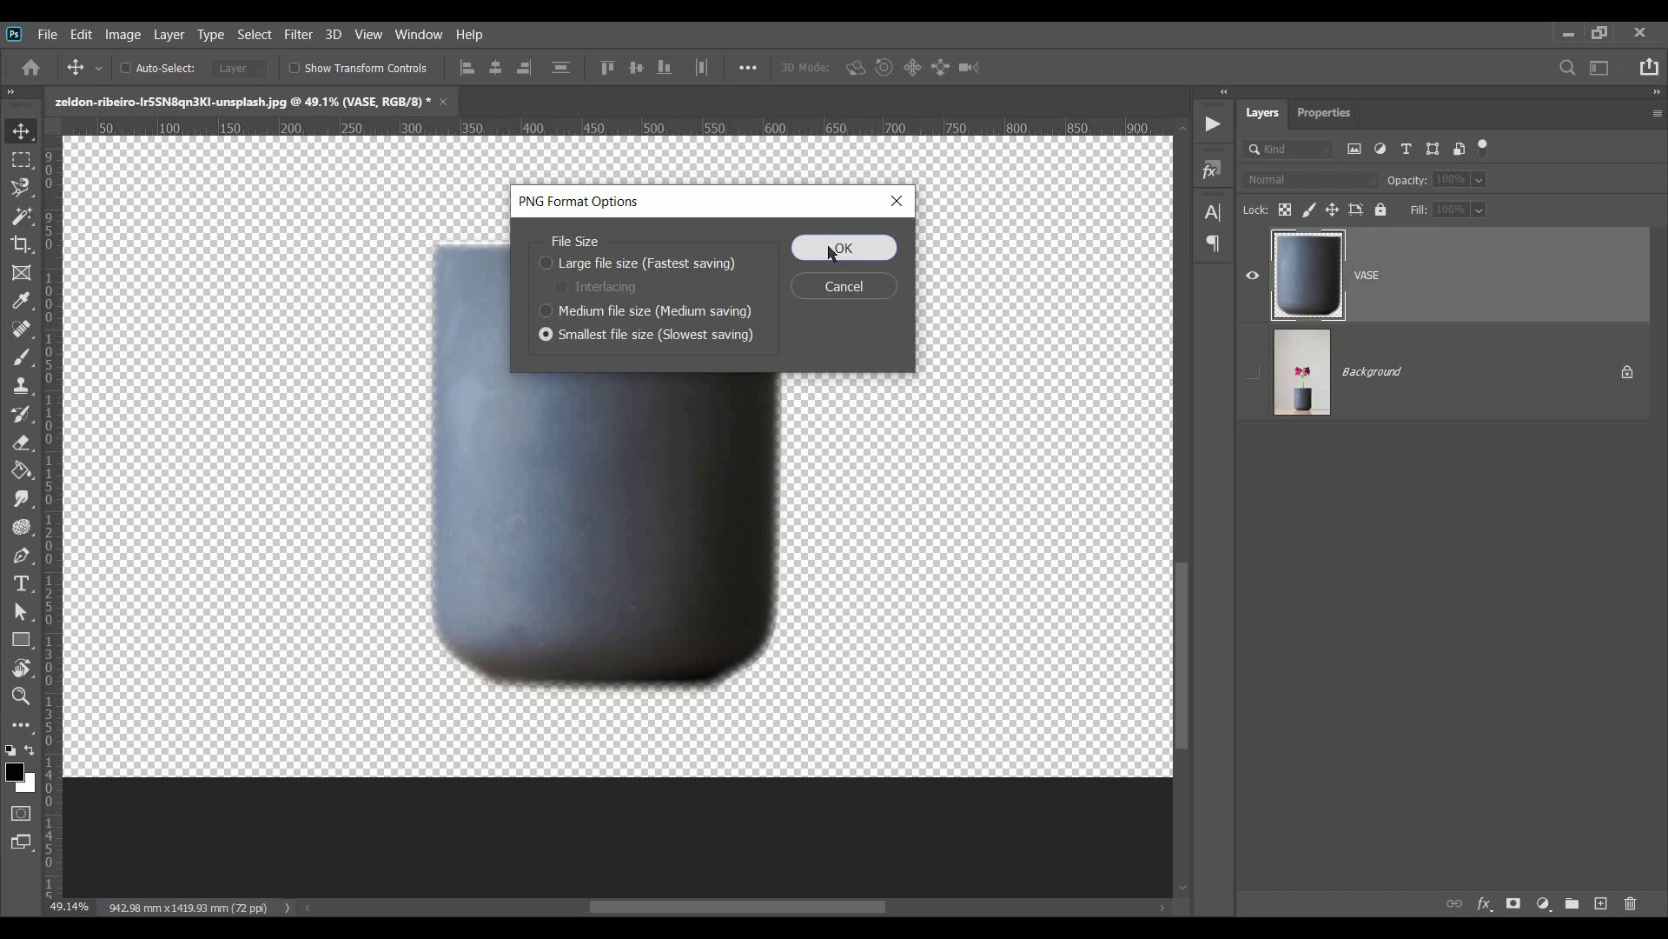
click(835, 254)
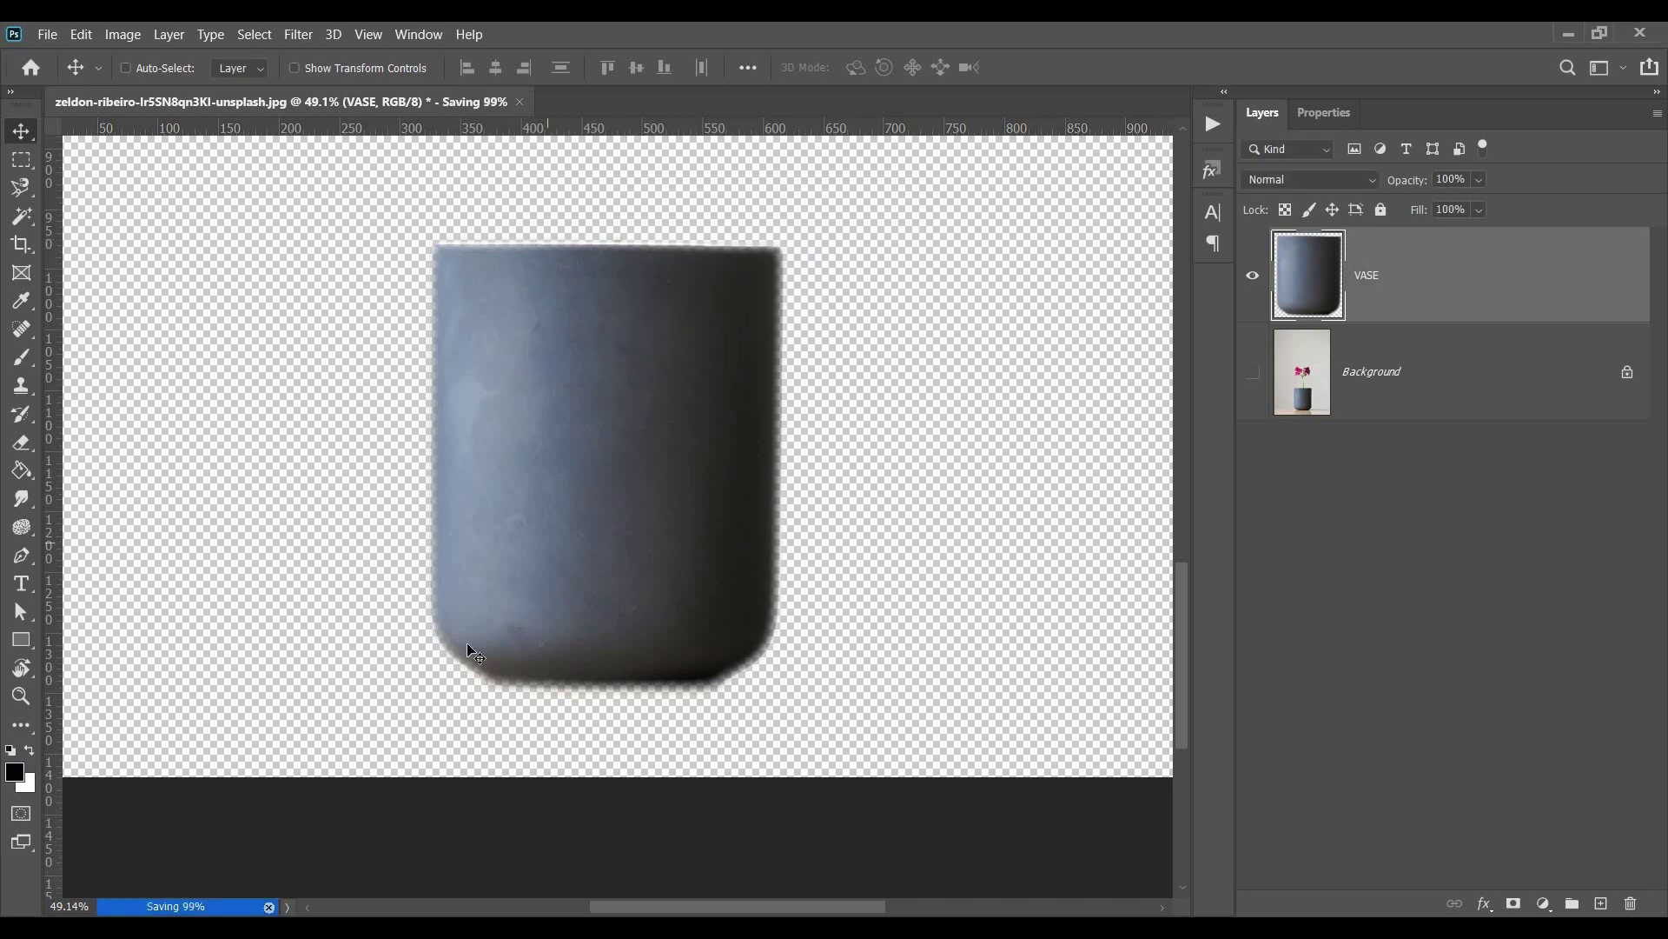